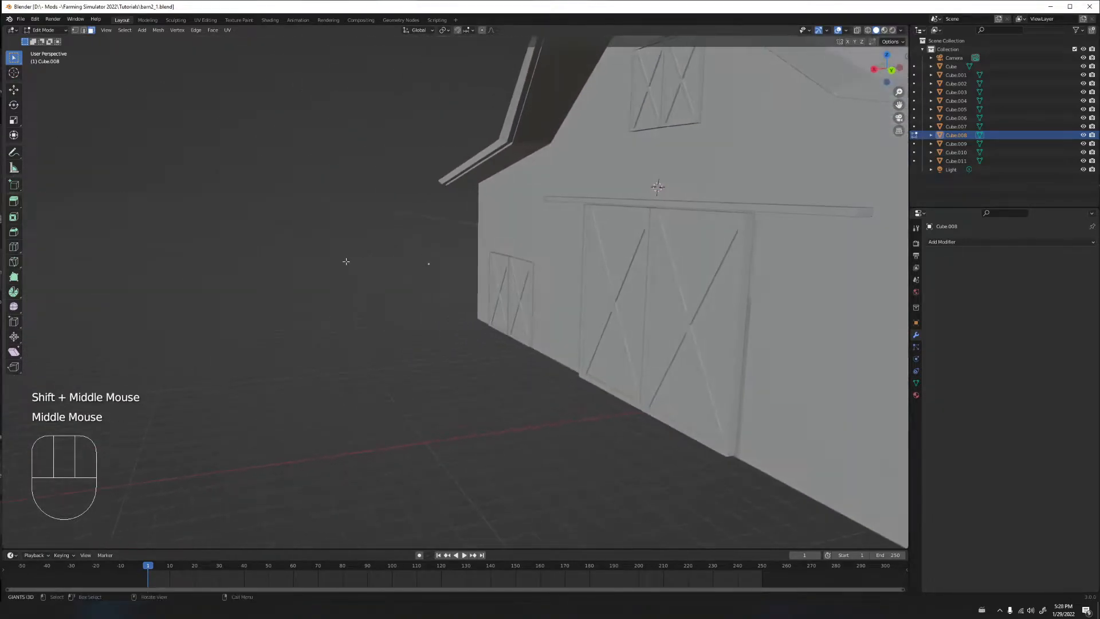
Erase the stray annotation dot beside the barn and return to the Select Box tool
click(14, 153)
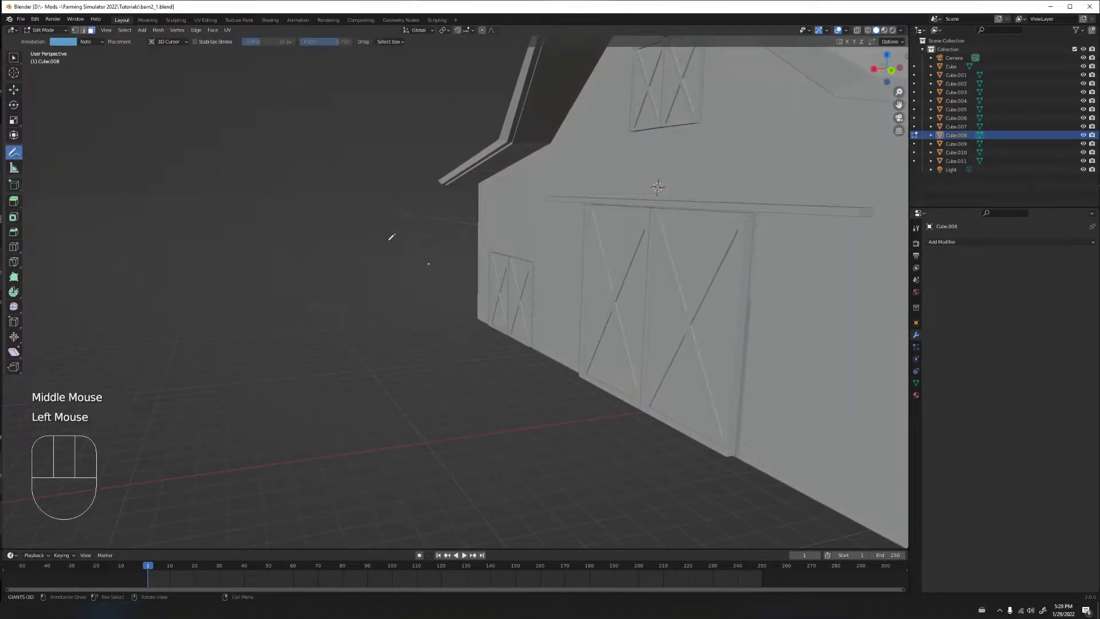
key(ctrl)
ctrl+click(433, 258)
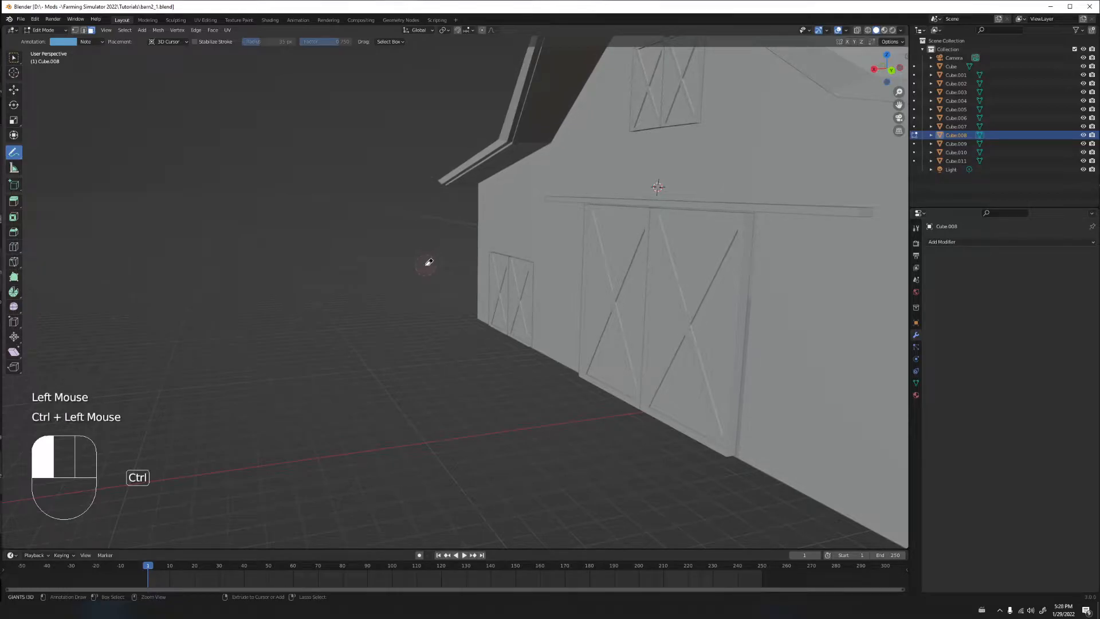
click(16, 57)
Leave Edit Mode and examine the small door pair and the large doors on the barn's front wall from several angles
mouse_move(429, 217)
middle_down()
mouse_move(553, 217)
mouse_move(476, 242)
middle_up()
mouse_move(624, 252)
middle_down()
mouse_move(562, 266)
mouse_move(435, 264)
middle_up()
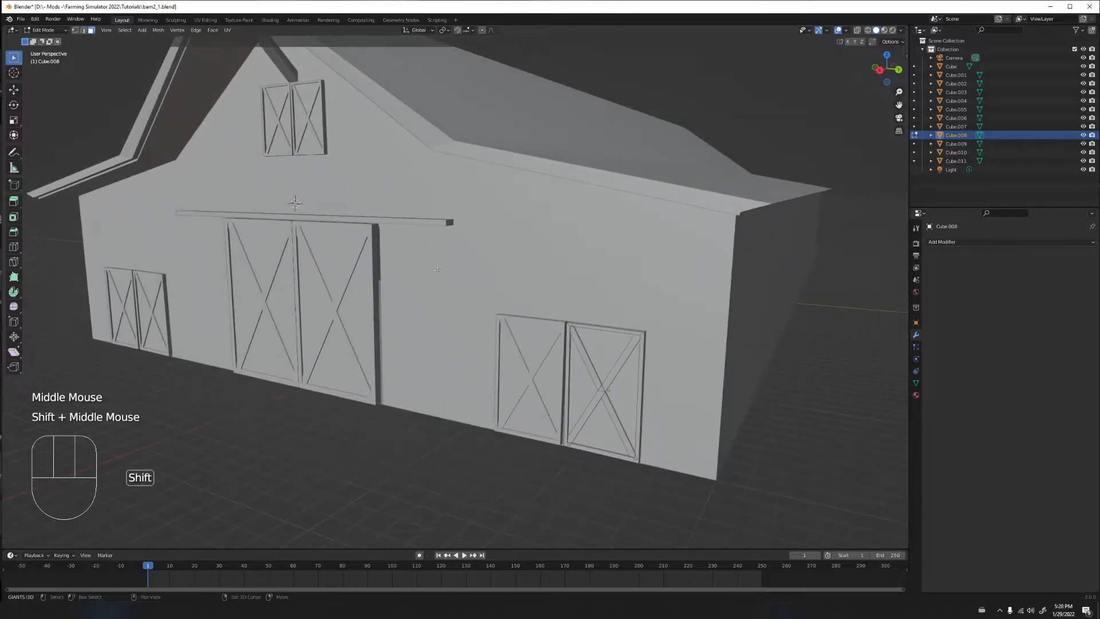
click(630, 339)
scroll(636, 335, up, 2)
shift+middle_drag(636, 335, 538, 317)
key(Tab)
click(579, 277)
middle_drag(579, 277, 499, 276)
click(651, 353)
shift+middle_drag(315, 267, 232, 219)
click(452, 240)
mouse_move(452, 239)
middle_down()
mouse_move(401, 239)
mouse_move(466, 245)
mouse_move(479, 229)
mouse_move(489, 240)
mouse_move(422, 222)
mouse_move(451, 236)
middle_up()
scroll(467, 248, down, 3)
scroll(434, 234, up, 1)
scroll(435, 234, down, 3)
click(664, 372)
middle_drag(664, 372, 602, 333)
shift+middle_drag(601, 332, 535, 300)
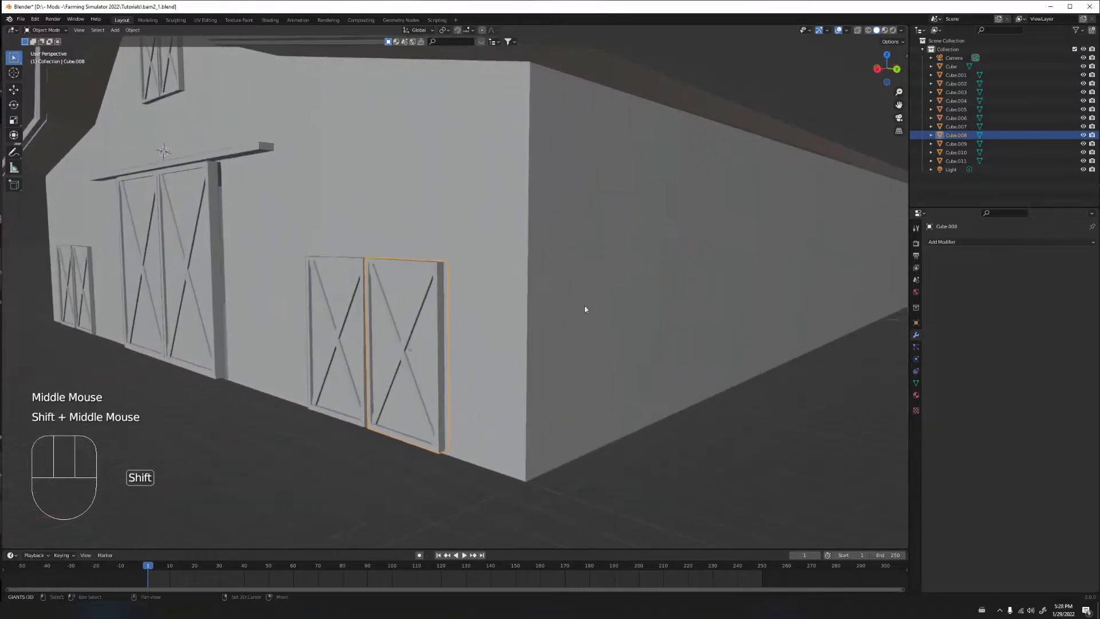
Try a Boolean Difference modifier on the right small door with the barn body Cube as its object
click(942, 242)
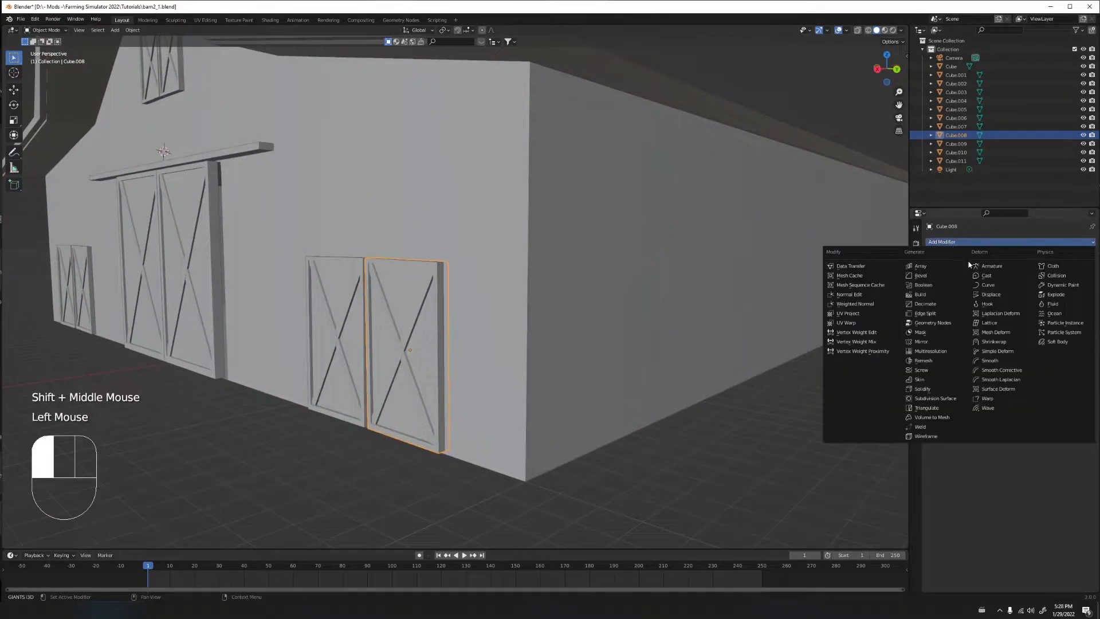
click(940, 285)
click(1079, 290)
click(422, 178)
mouse_move(425, 314)
middle_down()
mouse_move(500, 301)
mouse_move(413, 299)
middle_up()
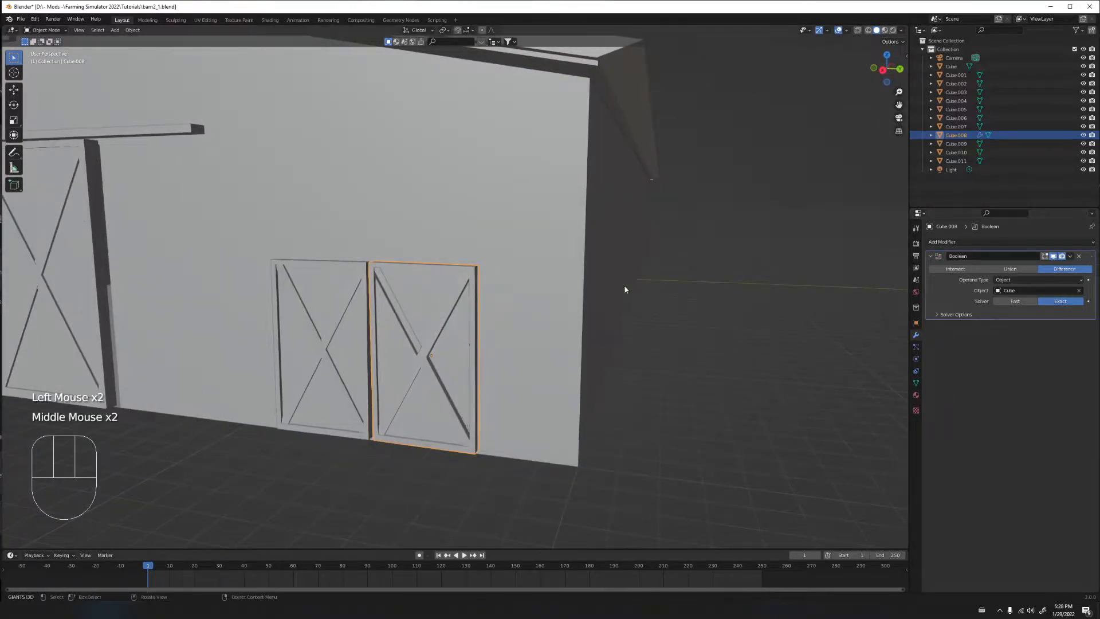
middle_drag(681, 277, 564, 288)
click(1079, 256)
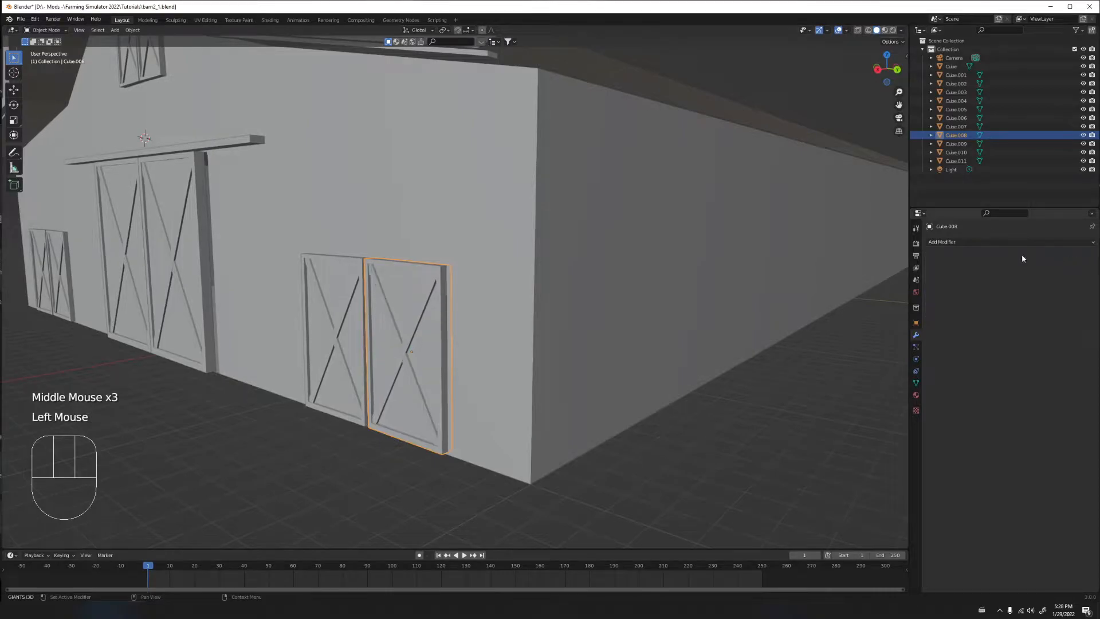
Merge all vertices of the right small door by distance
middle_drag(406, 287, 445, 277)
scroll(449, 280, down, 3)
scroll(504, 288, up, 3)
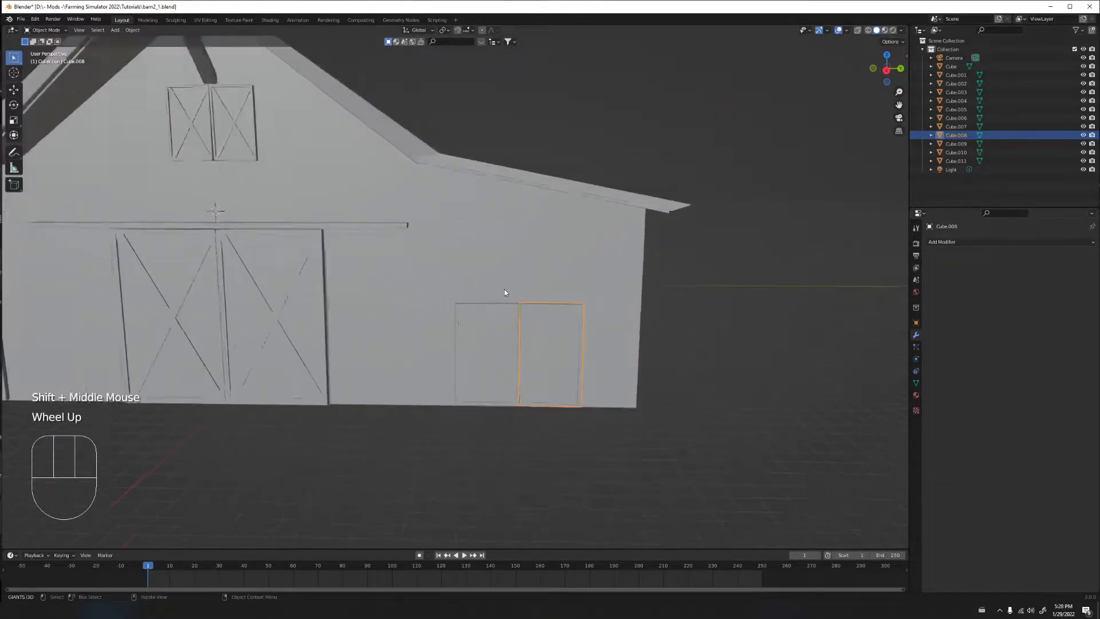
shift+middle_drag(559, 301, 454, 277)
key(Tab)
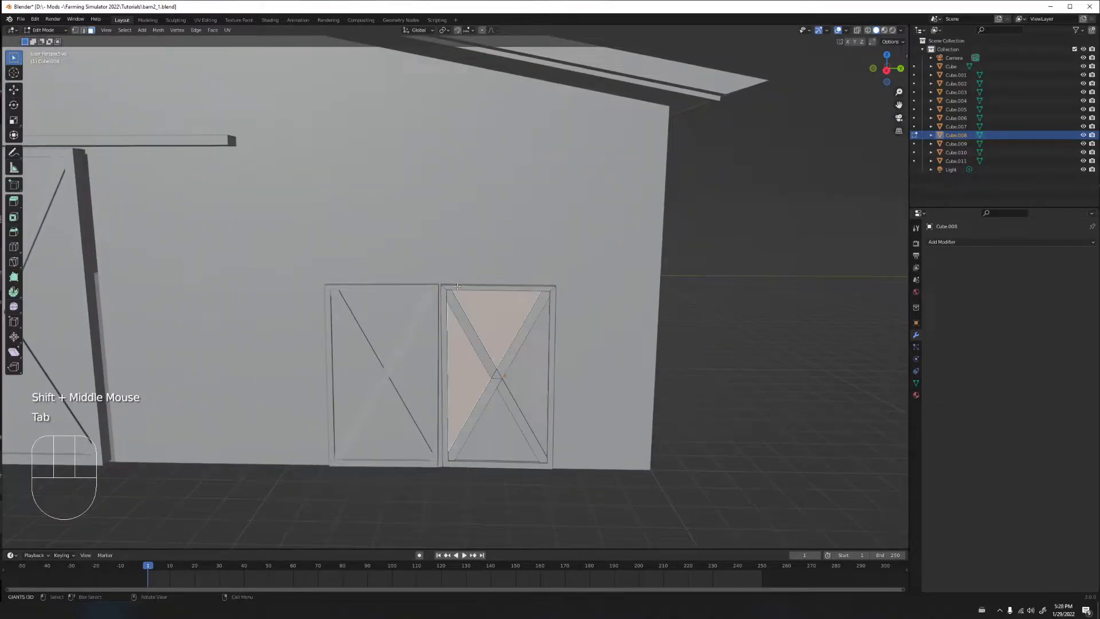
key(a)
key(1)
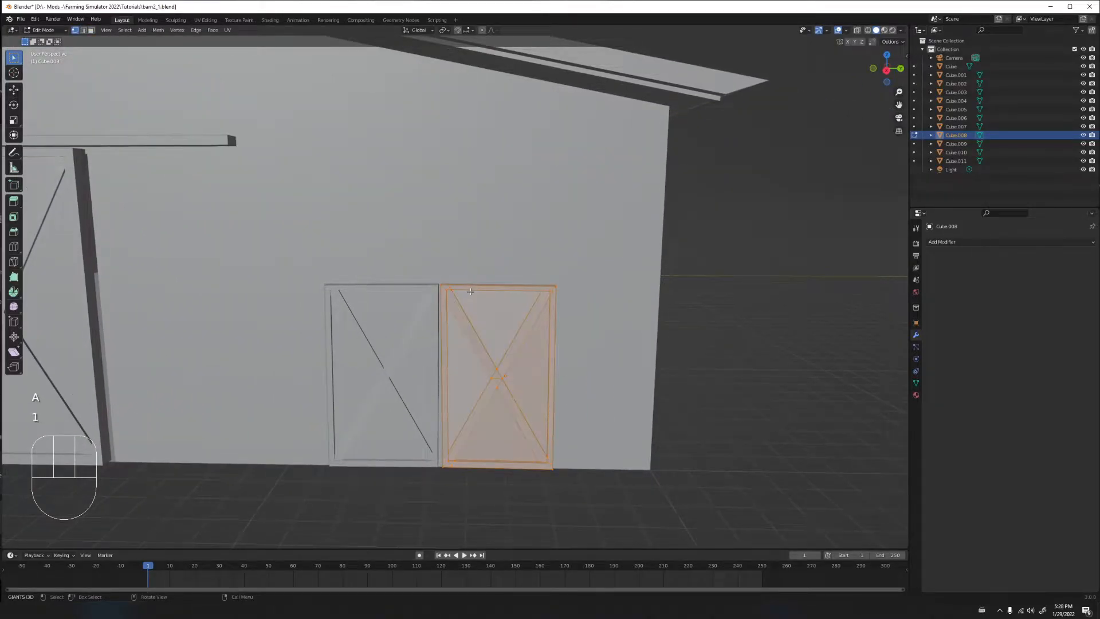
key(Tab)
click(476, 295)
click(478, 302)
middle_drag(482, 300, 468, 299)
key(Tab)
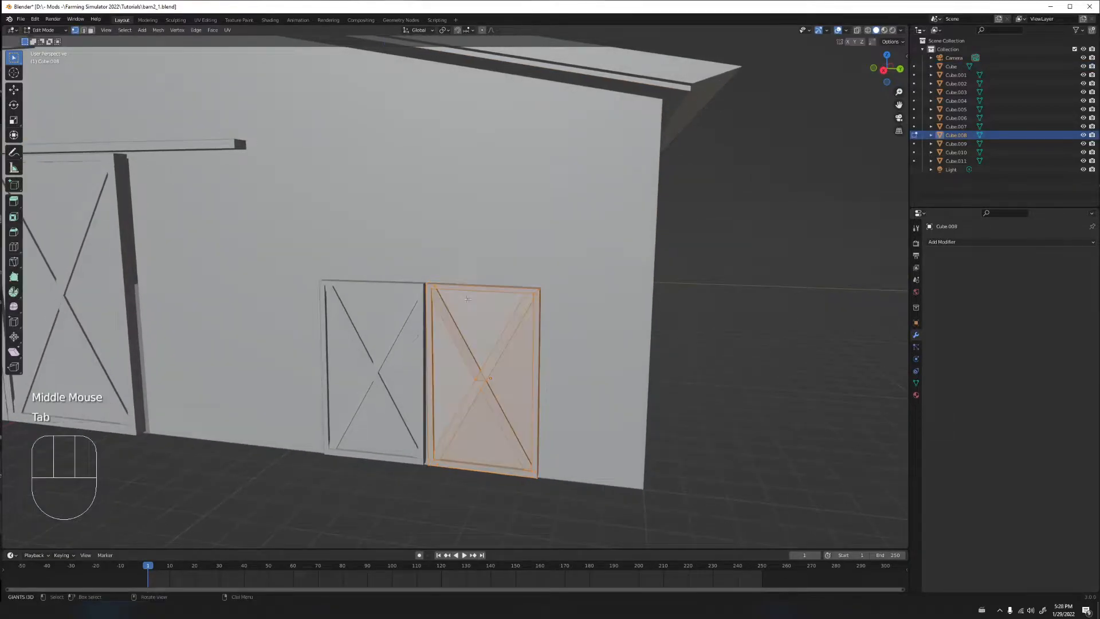
key(1)
double_click(75, 31)
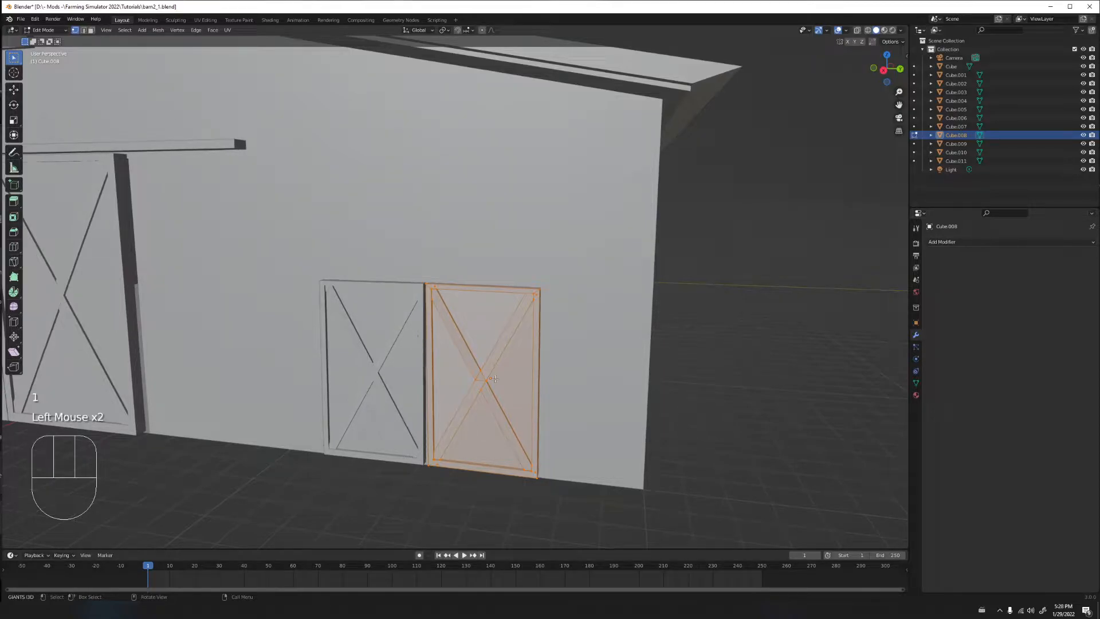
key(m)
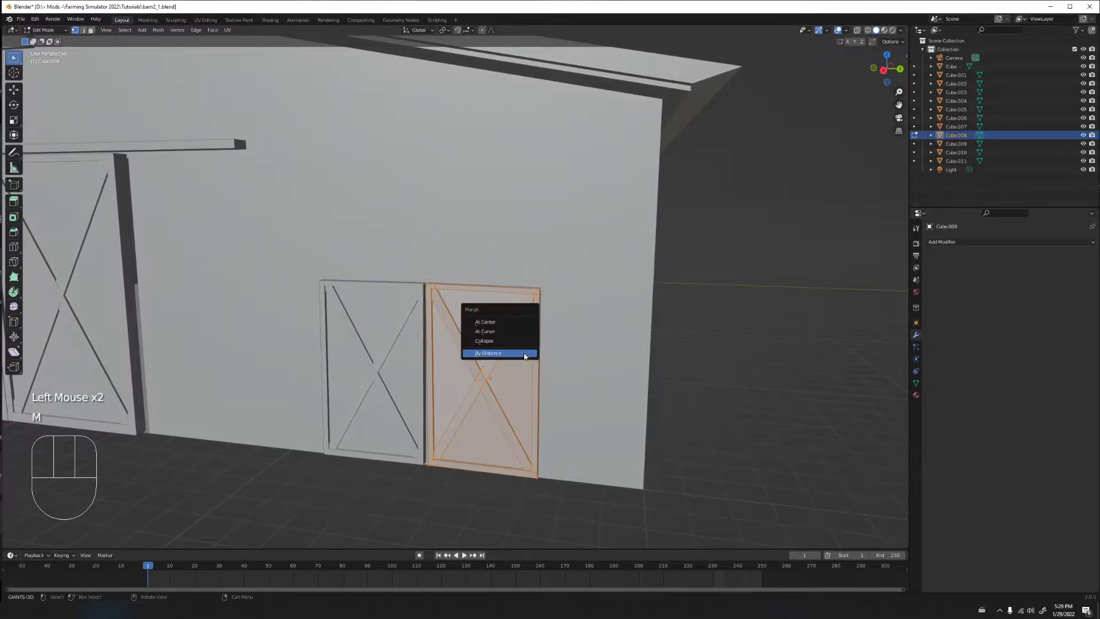
click(509, 353)
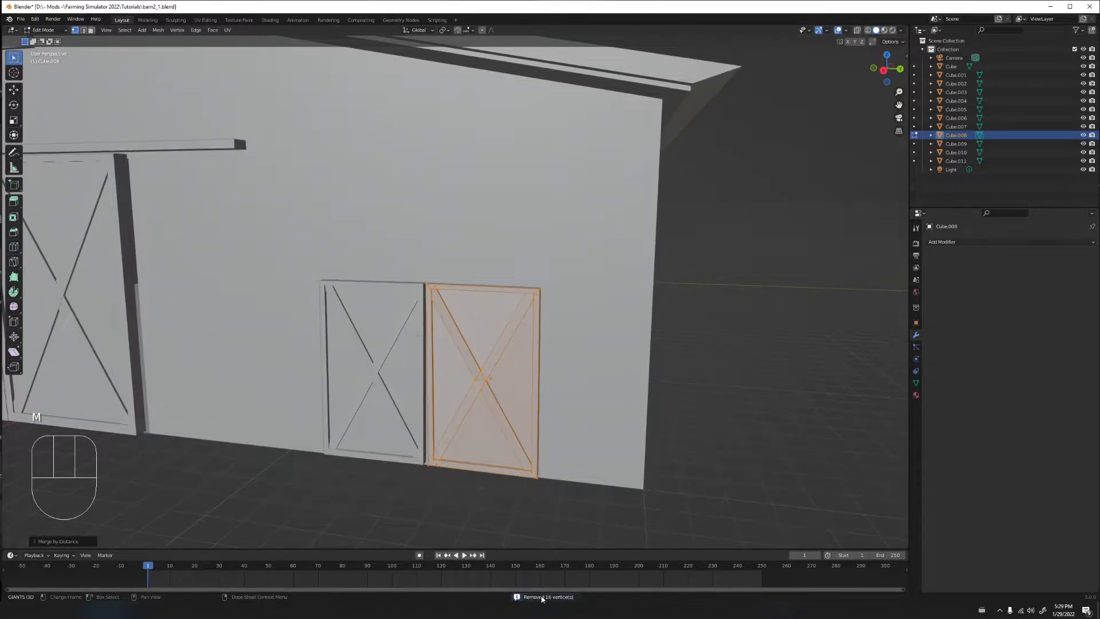
key(Tab)
Display the transform values of the right small door and examine its rotation and scale
click(376, 346)
middle_drag(376, 346, 498, 345)
click(456, 354)
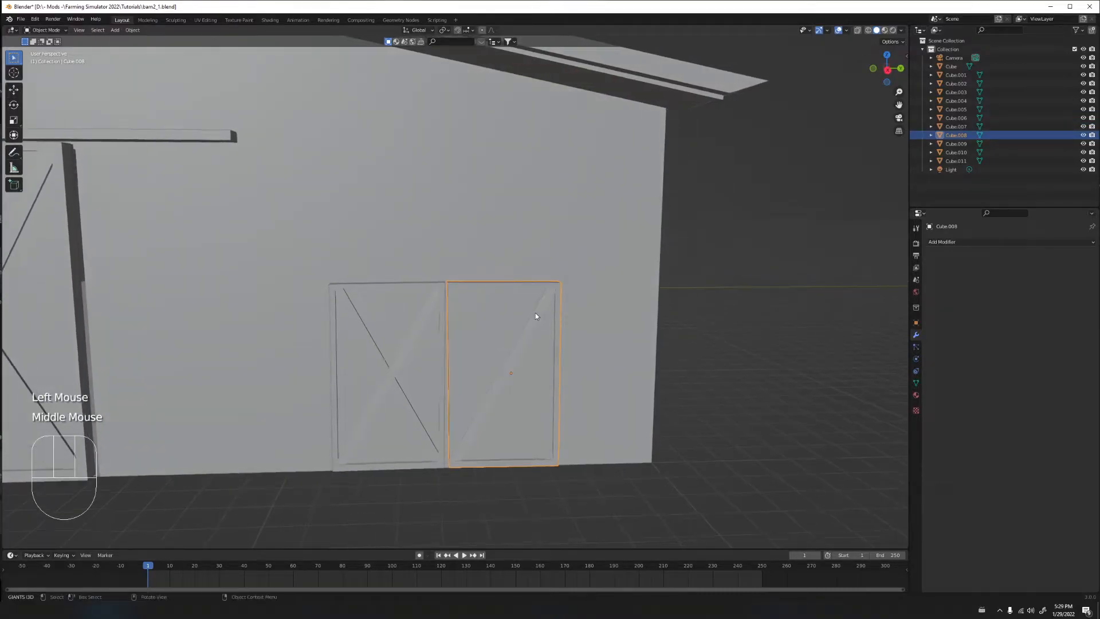
key(Tab)
key(Tab)
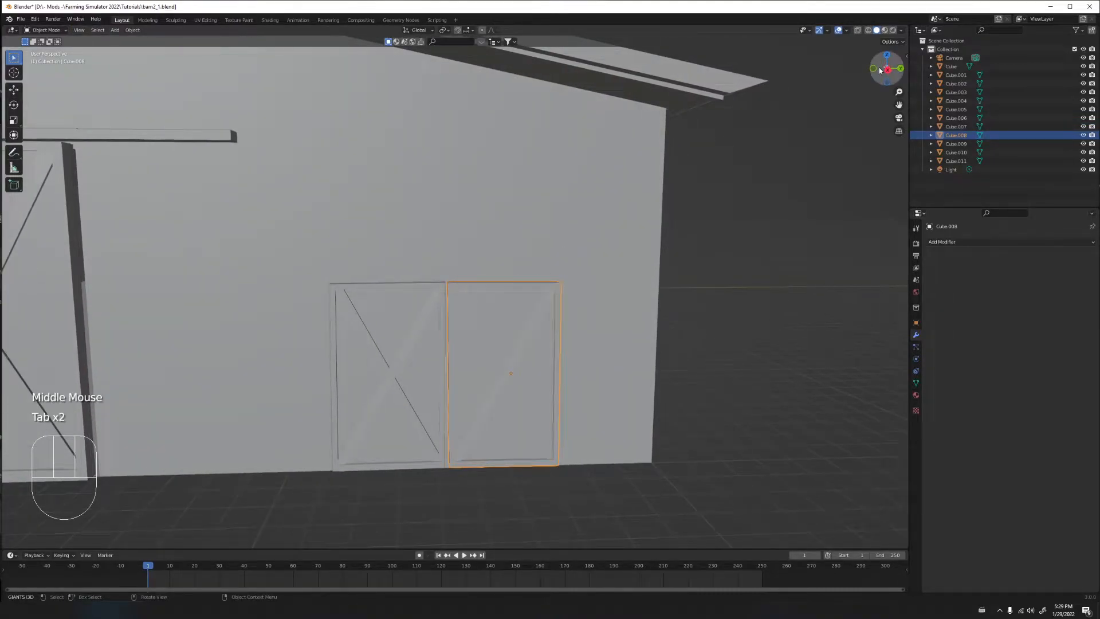
key(n)
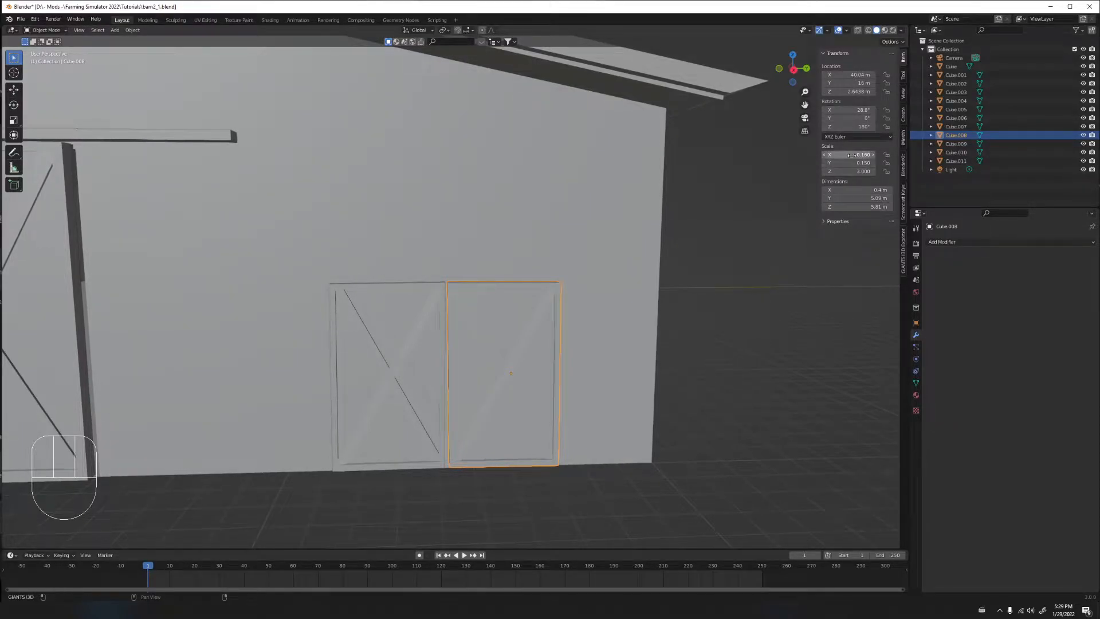
middle_drag(582, 203, 457, 209)
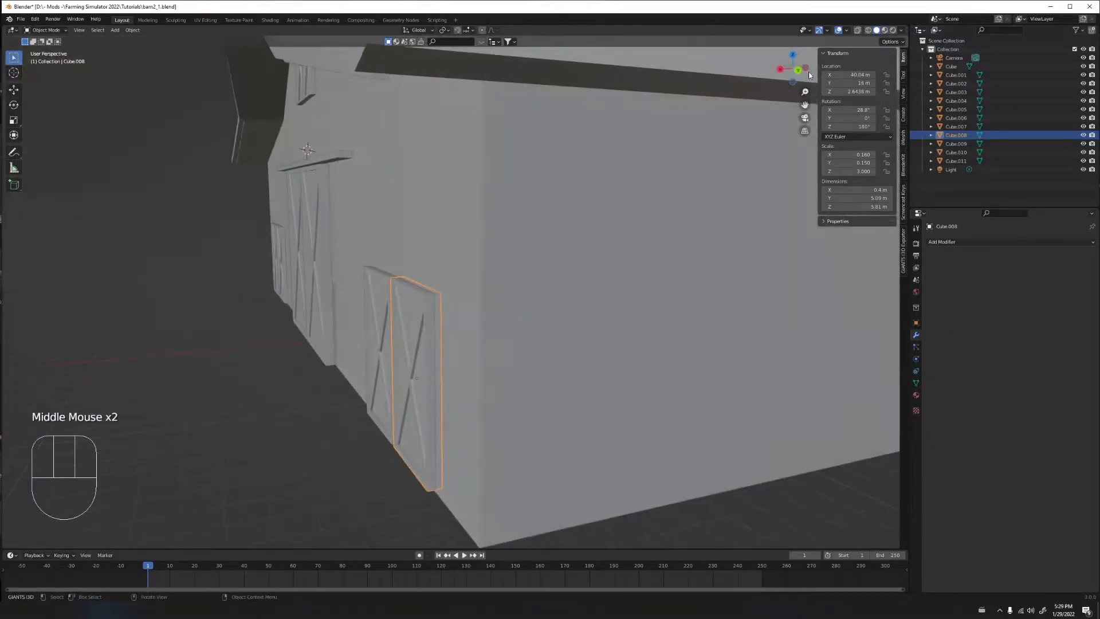
middle_drag(774, 197, 452, 251)
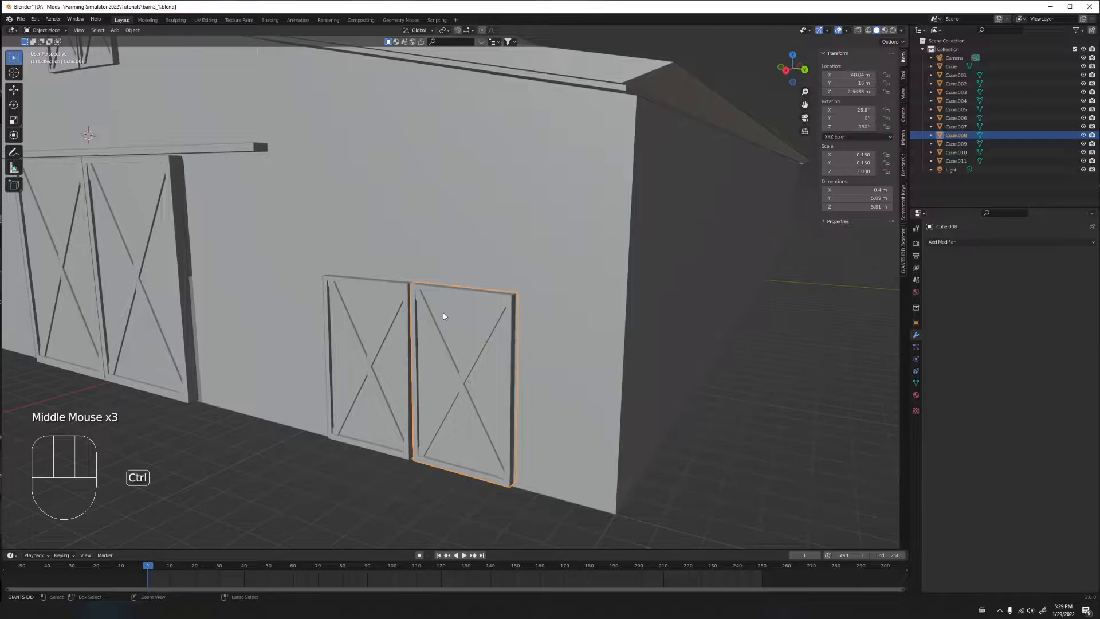
Apply rotation and scale to the right small door and check its transform values
key(ctrl+a)
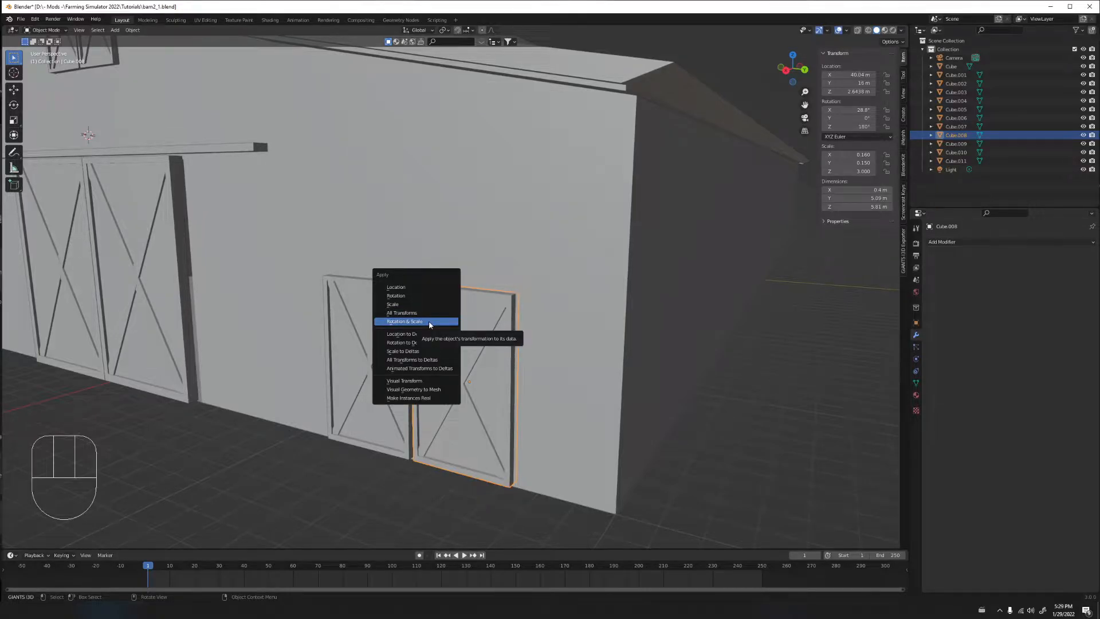
click(428, 321)
middle_drag(445, 311, 472, 289)
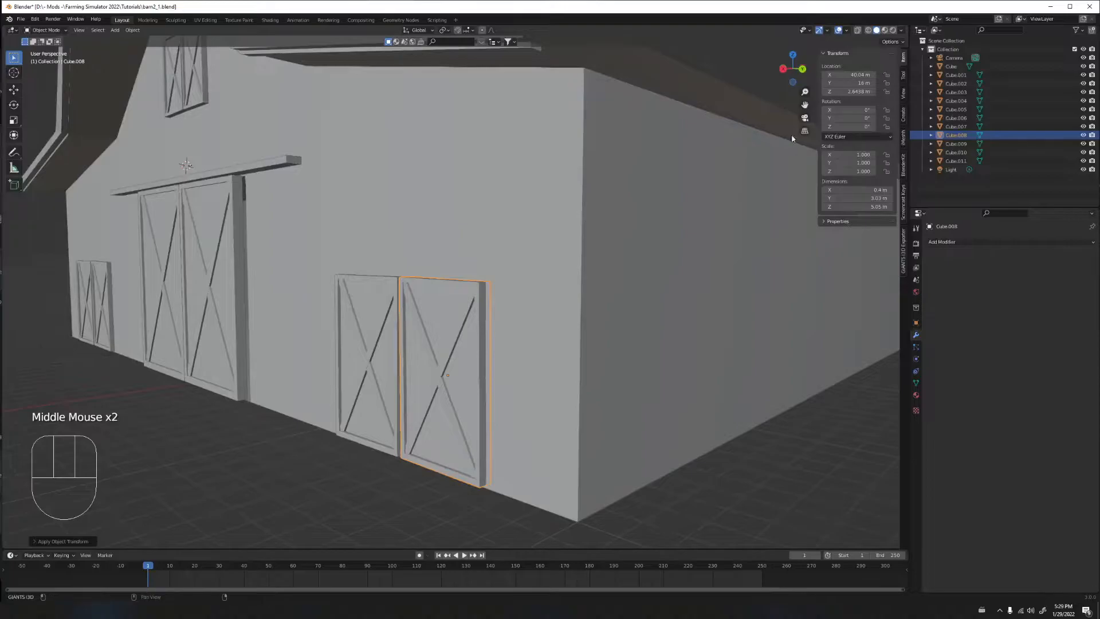
middle_drag(387, 267, 445, 309)
key(ctrl+a)
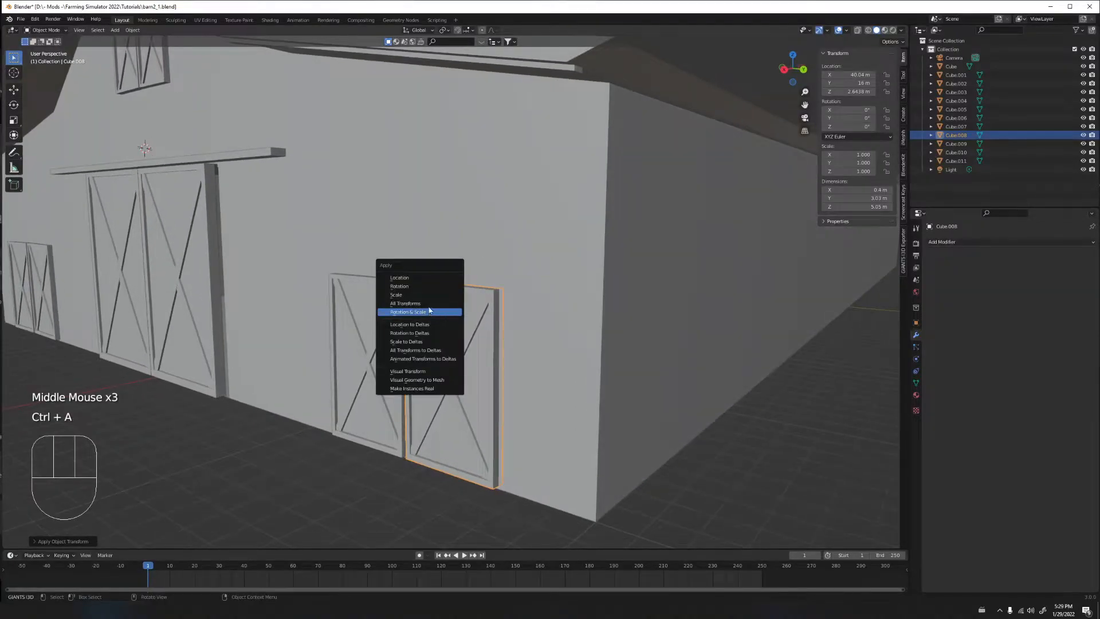
middle_drag(394, 250, 424, 316)
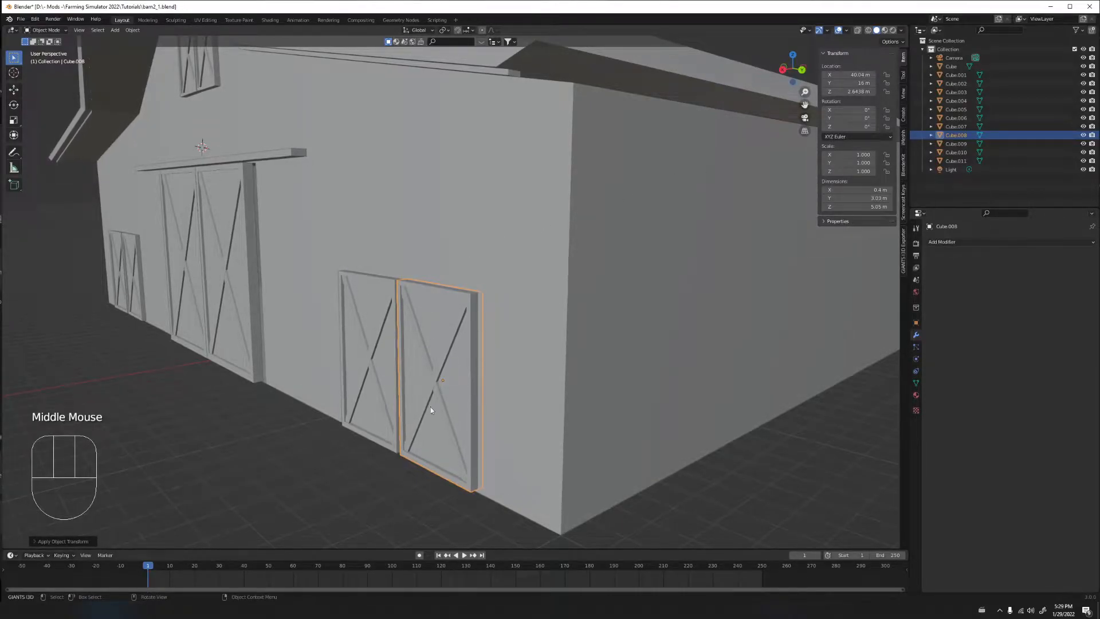
middle_drag(752, 235, 333, 317)
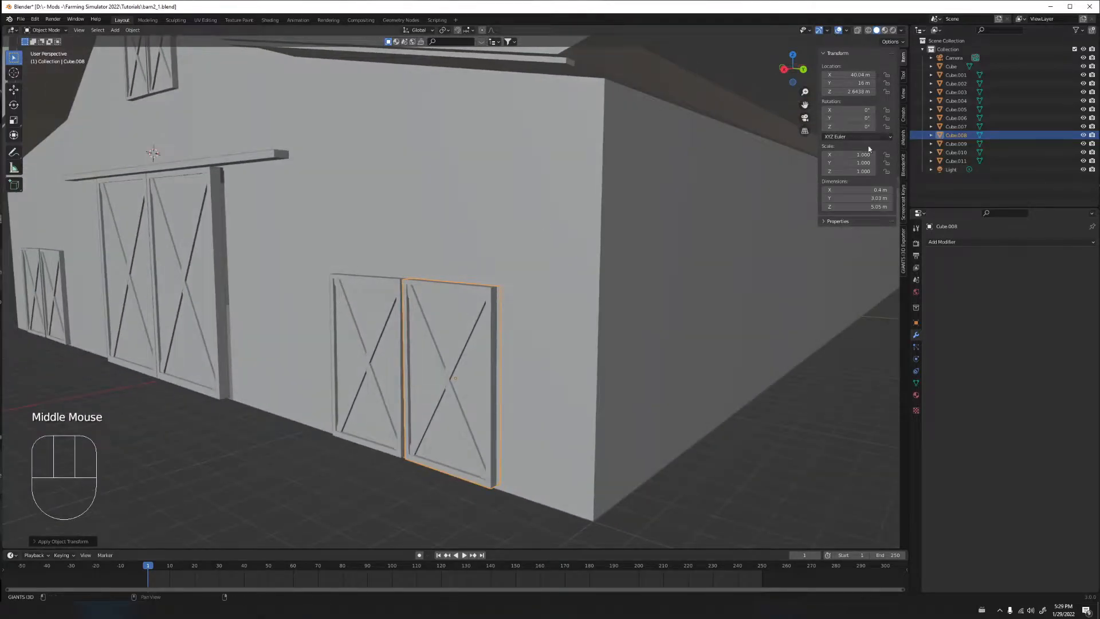
middle_drag(376, 242, 419, 246)
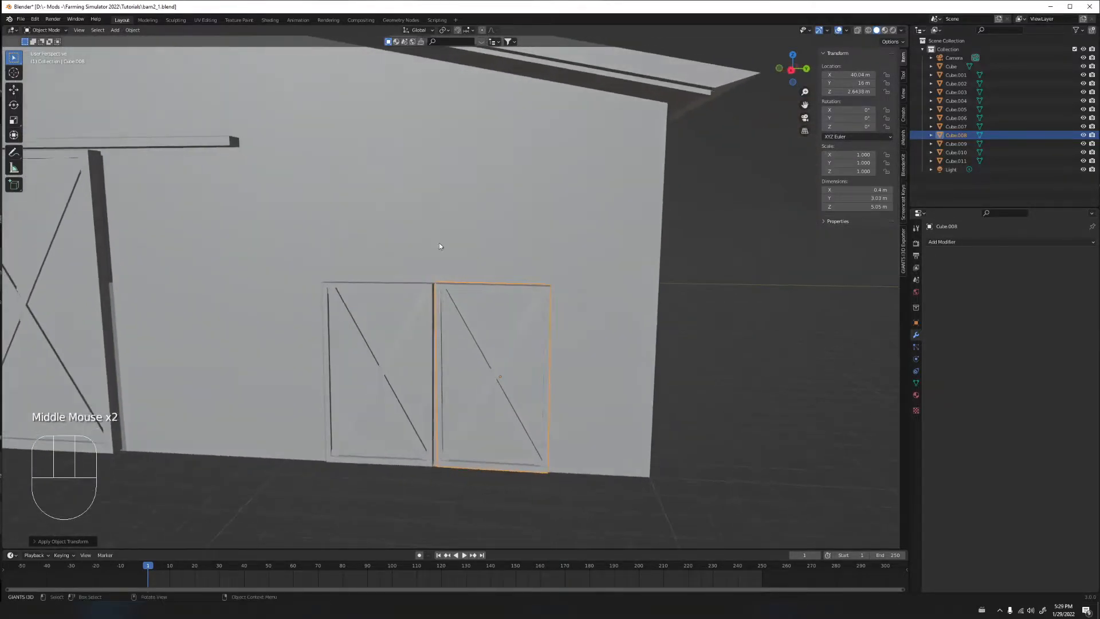
Apply rotation and scale to the left door of the small door pair
click(395, 326)
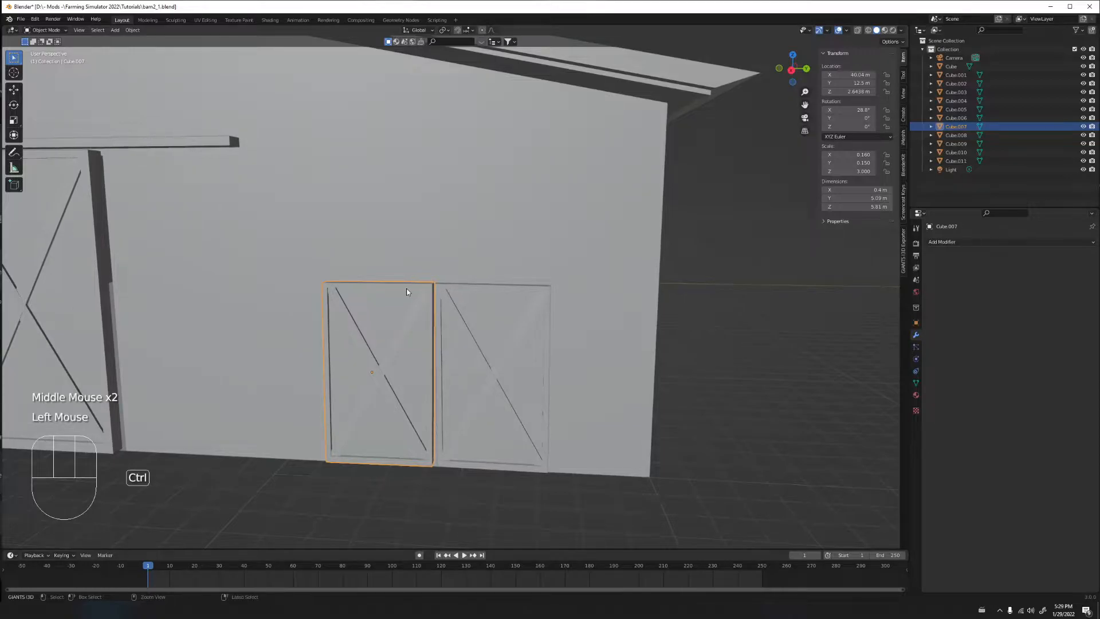
key(ctrl+a)
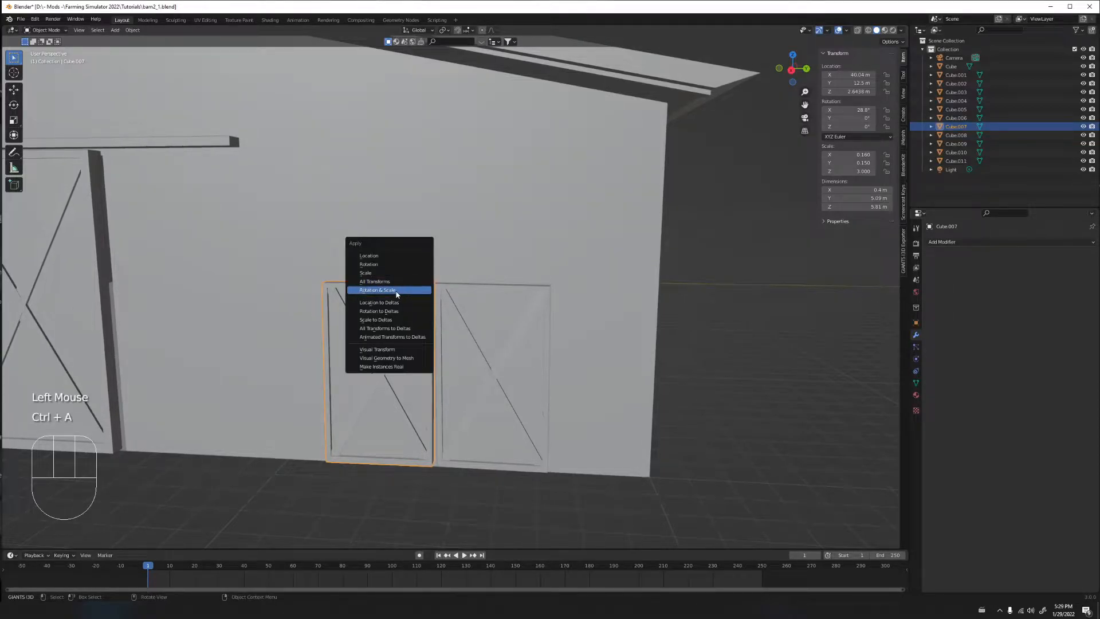
click(395, 291)
middle_drag(395, 294, 451, 276)
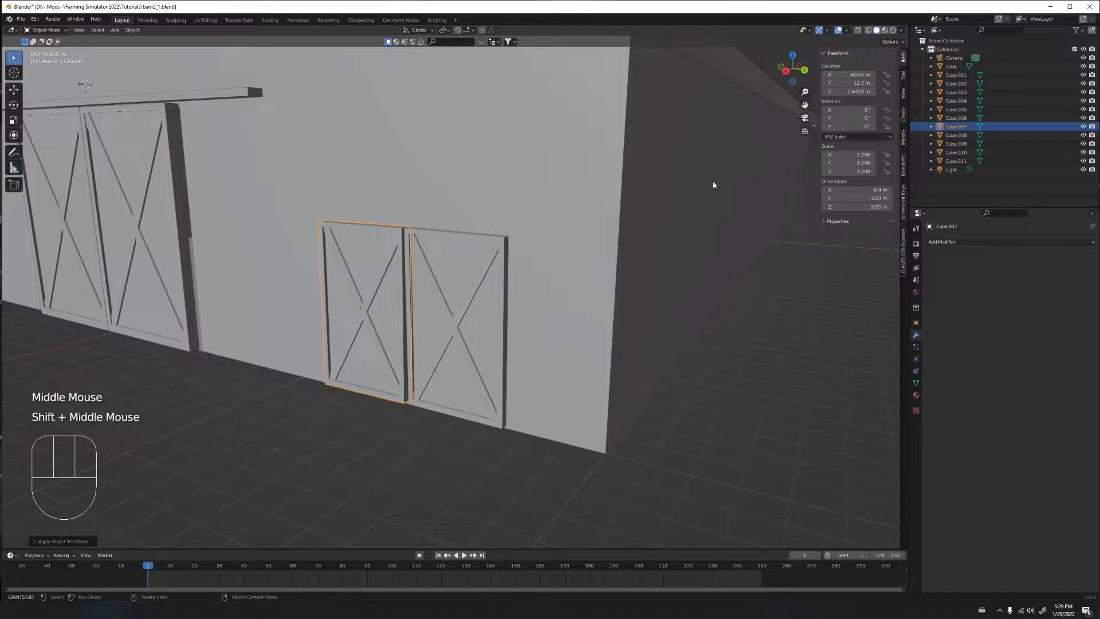
scroll(395, 288, up, 2)
Merge all vertices of the left small door by distance in Edit Mode
key(Tab)
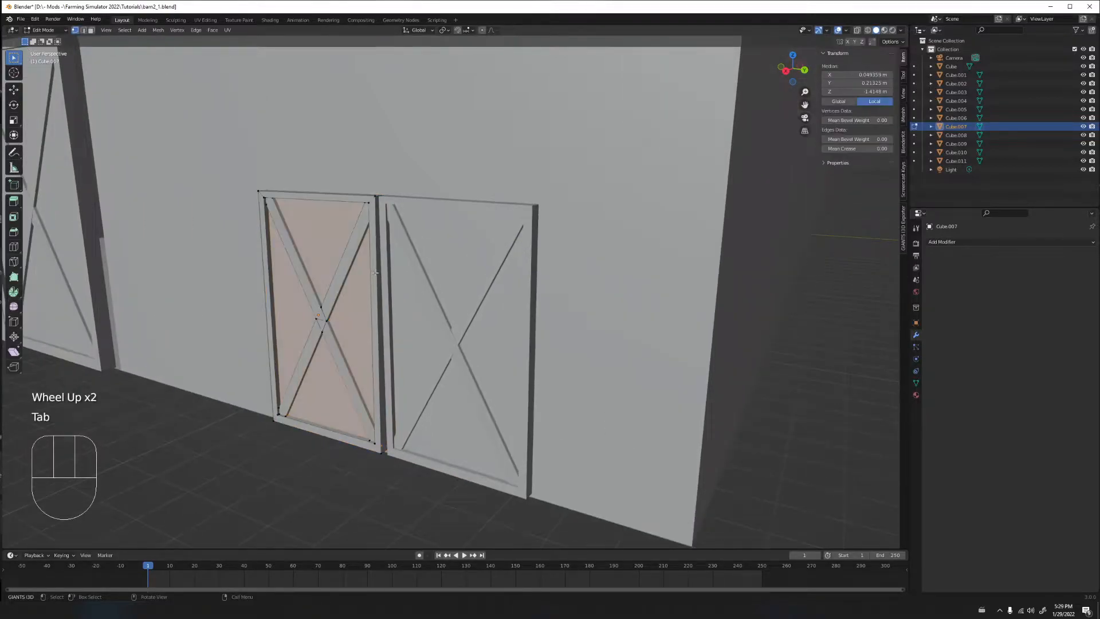
middle_drag(342, 256, 301, 241)
key(a)
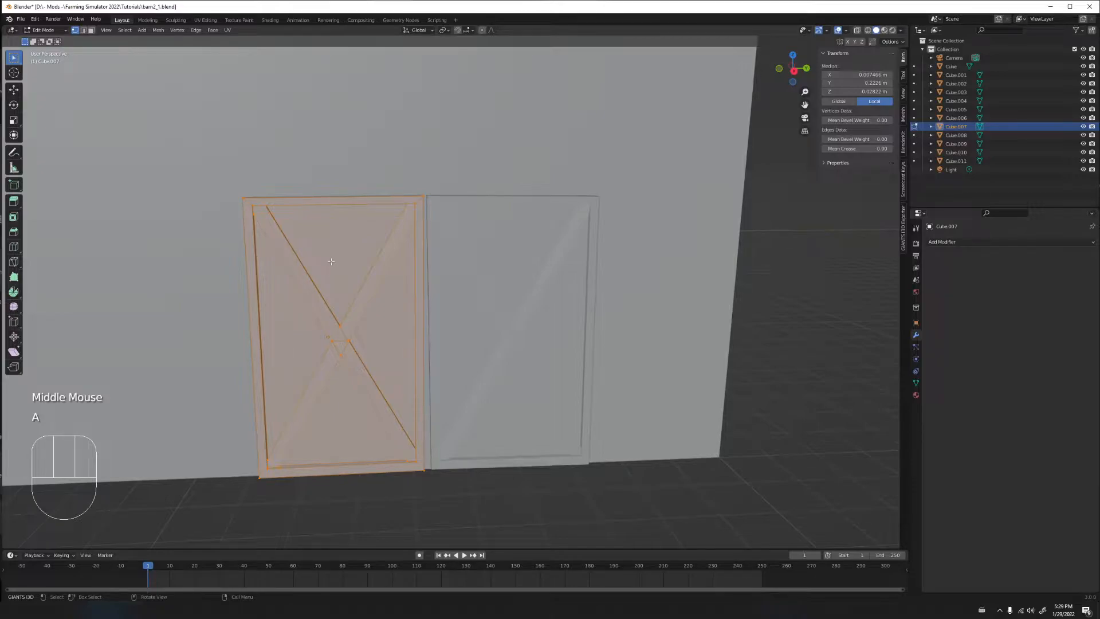
key(m)
click(331, 261)
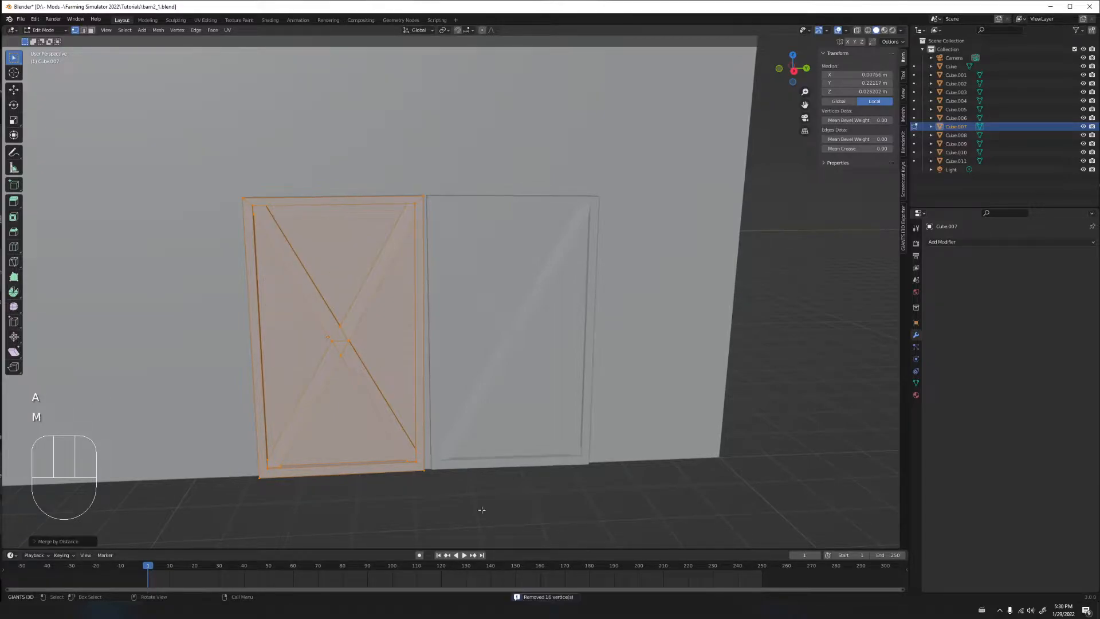
key(Tab)
Apply rotation and scale to the right and left large doors beneath the sliding rail
scroll(496, 296, down, 3)
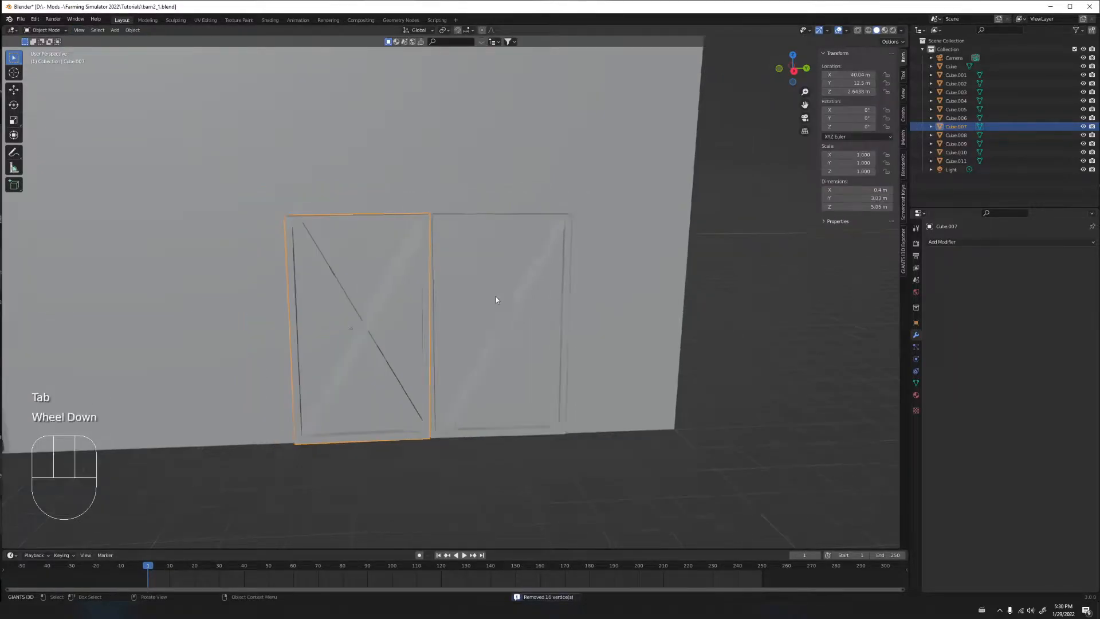
scroll(459, 297, up, 1)
click(460, 297)
click(417, 299)
shift+middle_drag(219, 332, 382, 311)
scroll(372, 315, down, 2)
click(472, 307)
scroll(471, 303, up, 3)
scroll(384, 311, up, 1)
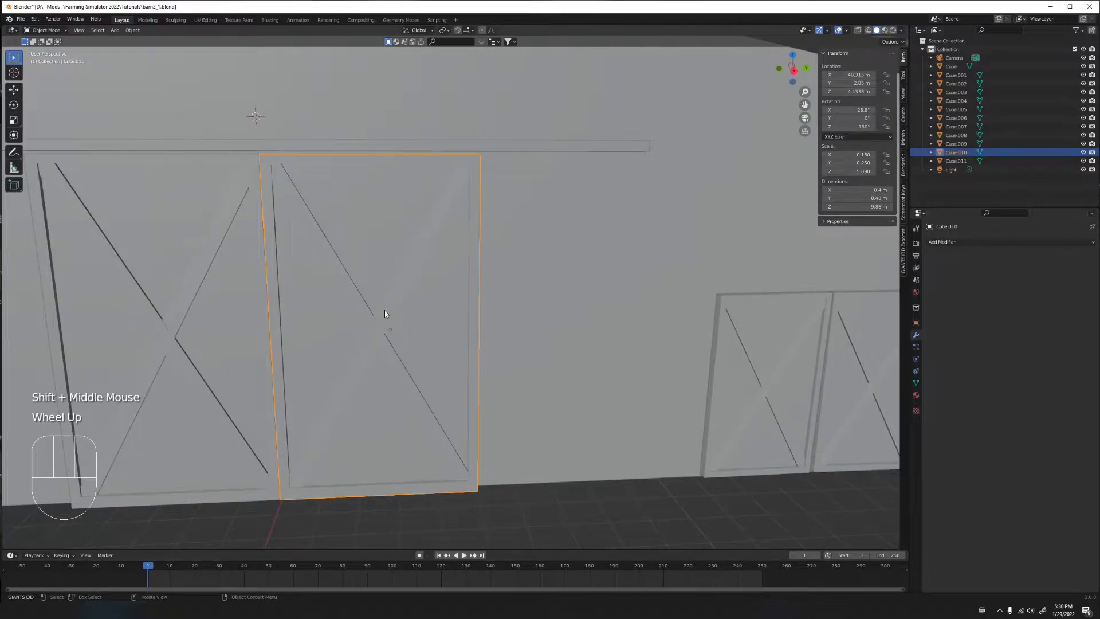
key(ctrl+a)
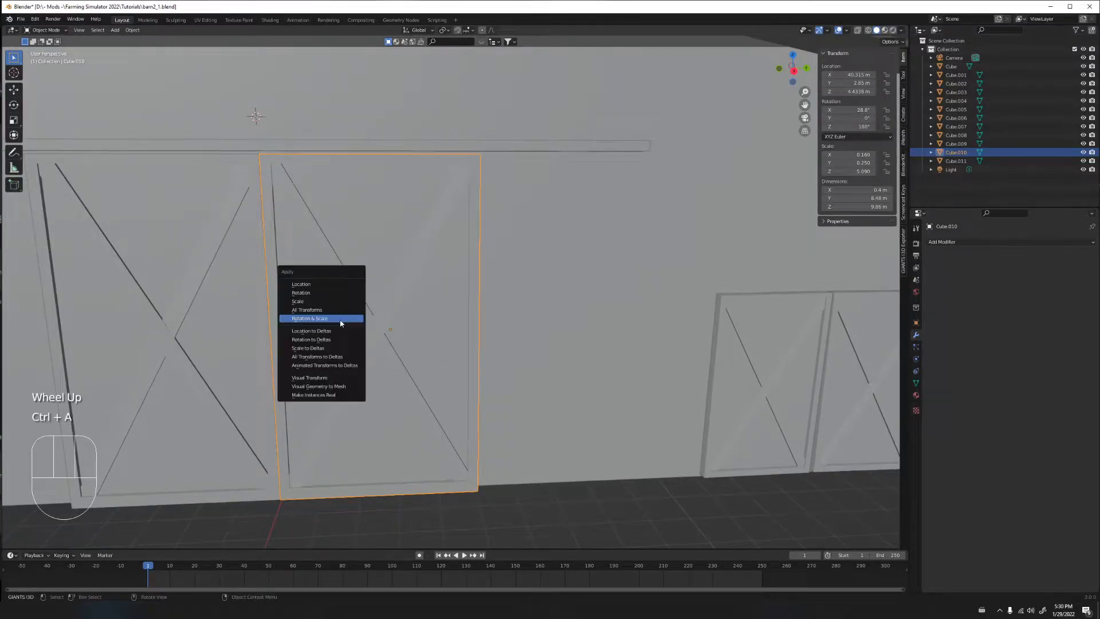
click(340, 322)
key(ctrl+a)
click(215, 314)
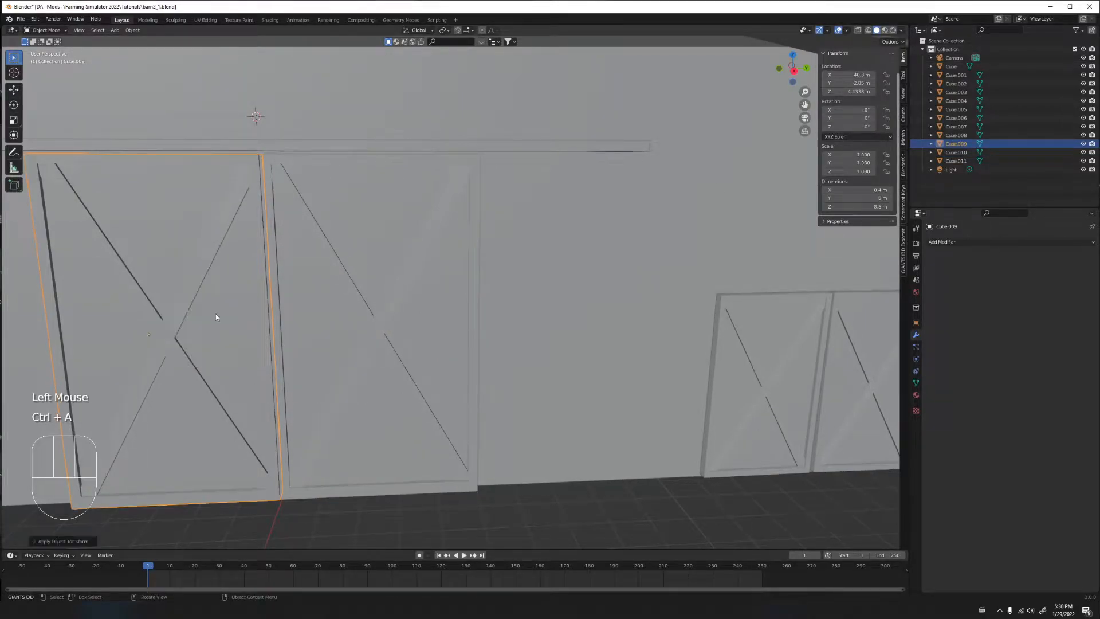
Merge all vertices of the right large door by distance
key(Tab)
key(1)
key(a)
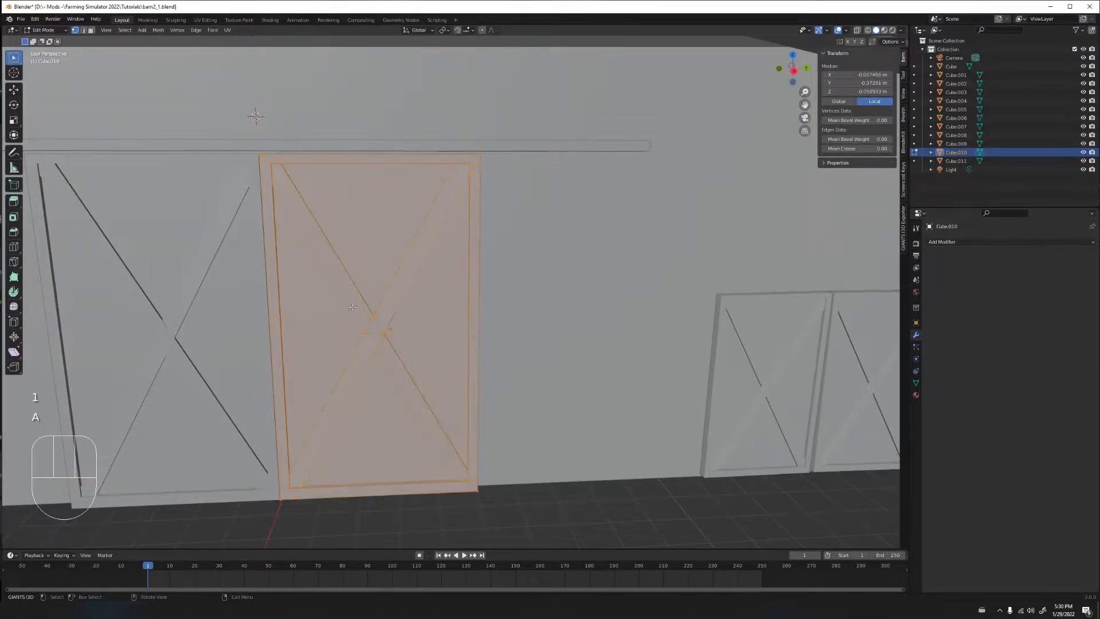
key(m)
click(354, 308)
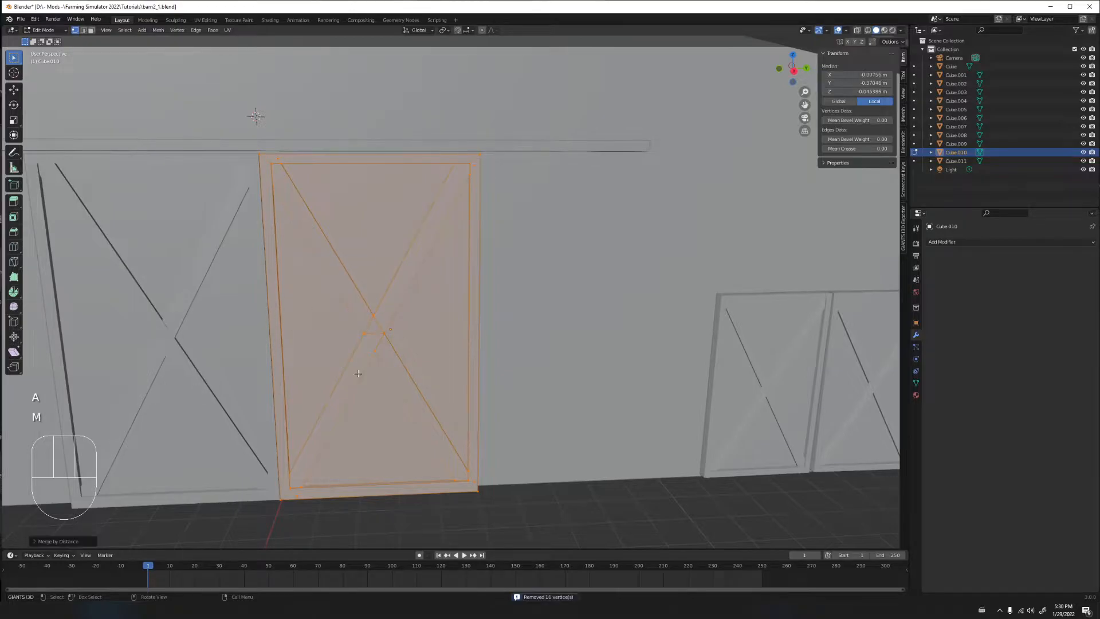
key(Tab)
Merge all vertices of the left large door by distance
click(163, 280)
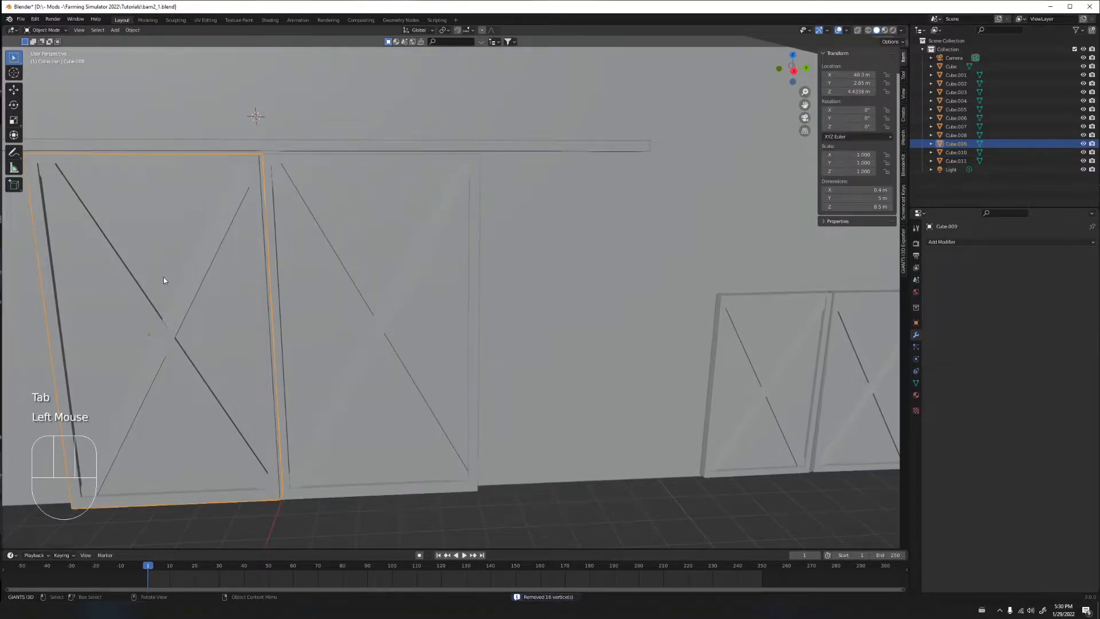
key(Tab)
key(a)
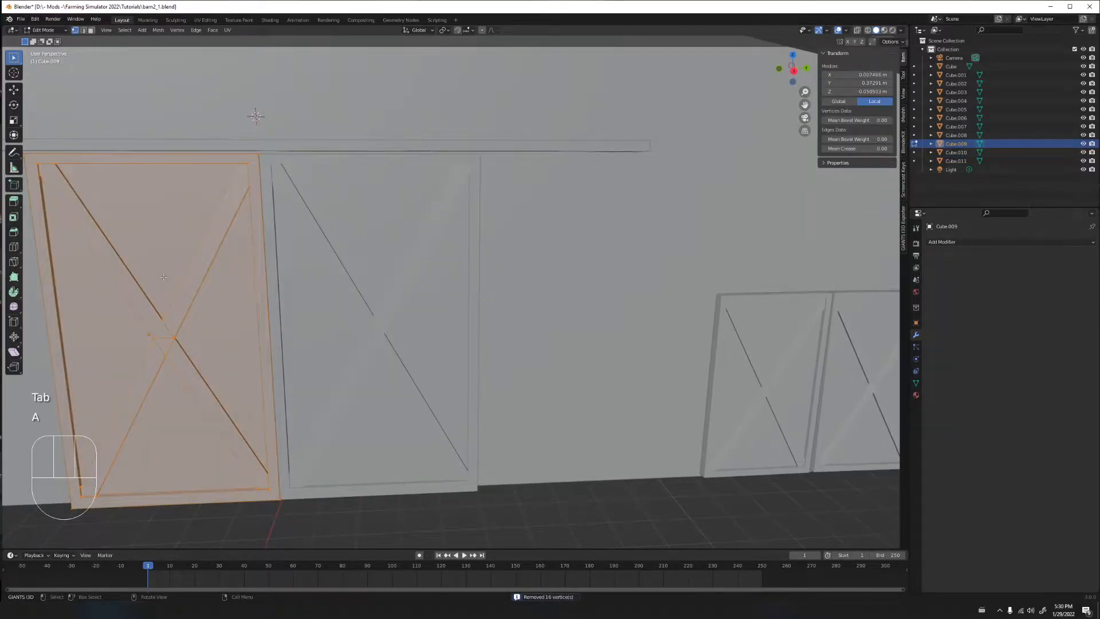
key(m)
click(153, 279)
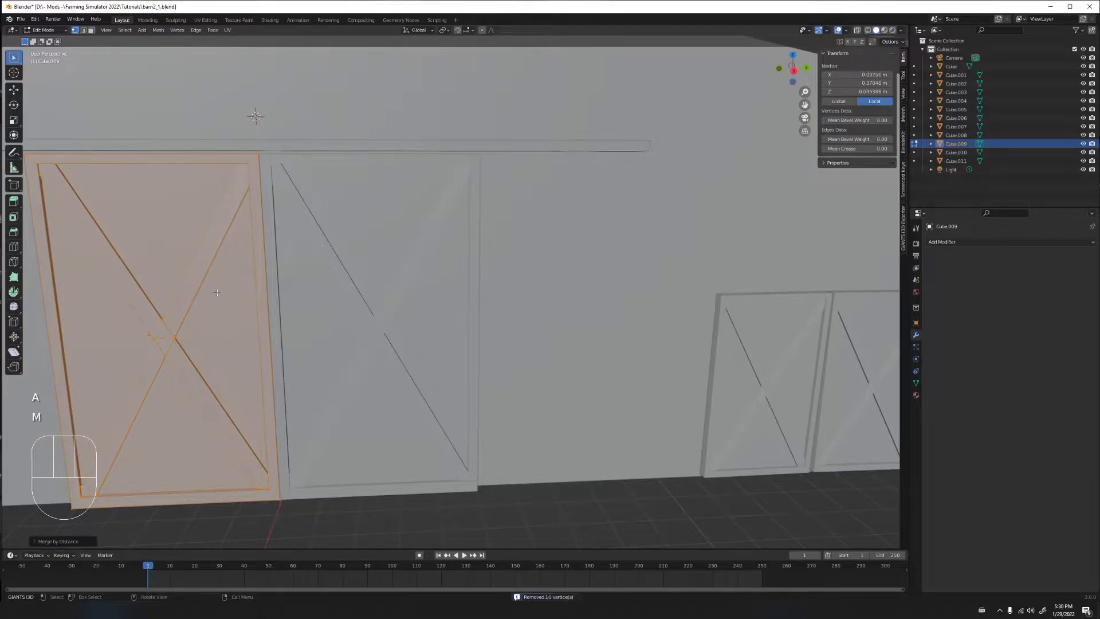
key(Tab)
Merge all vertices by distance on the inner door of the small pair left of the large doors
shift+middle_drag(196, 307, 358, 297)
scroll(358, 298, down, 2)
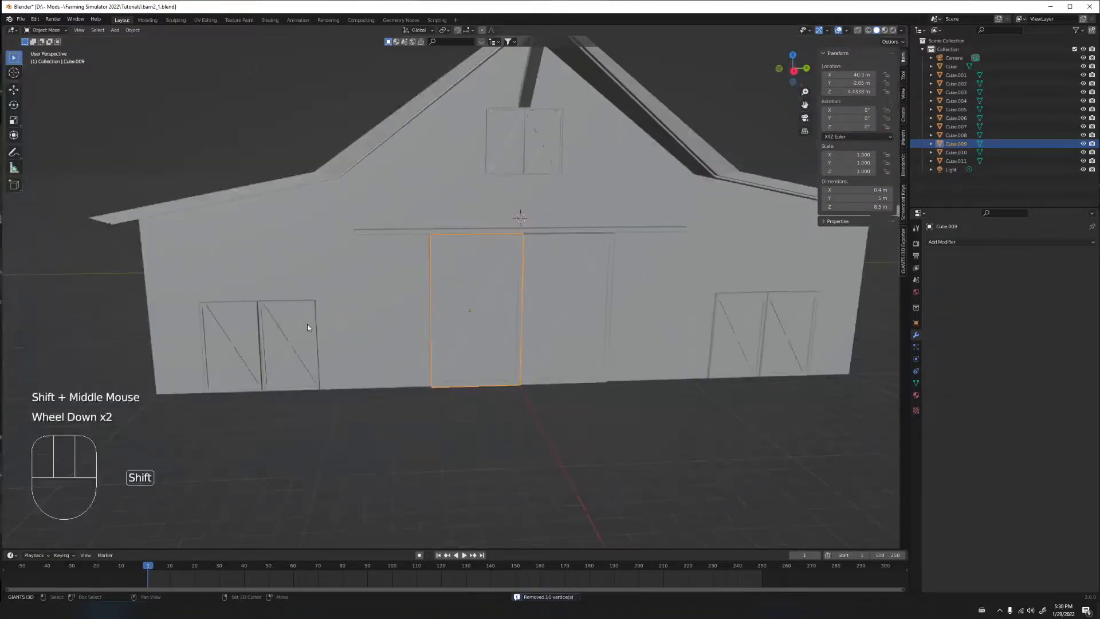
click(307, 327)
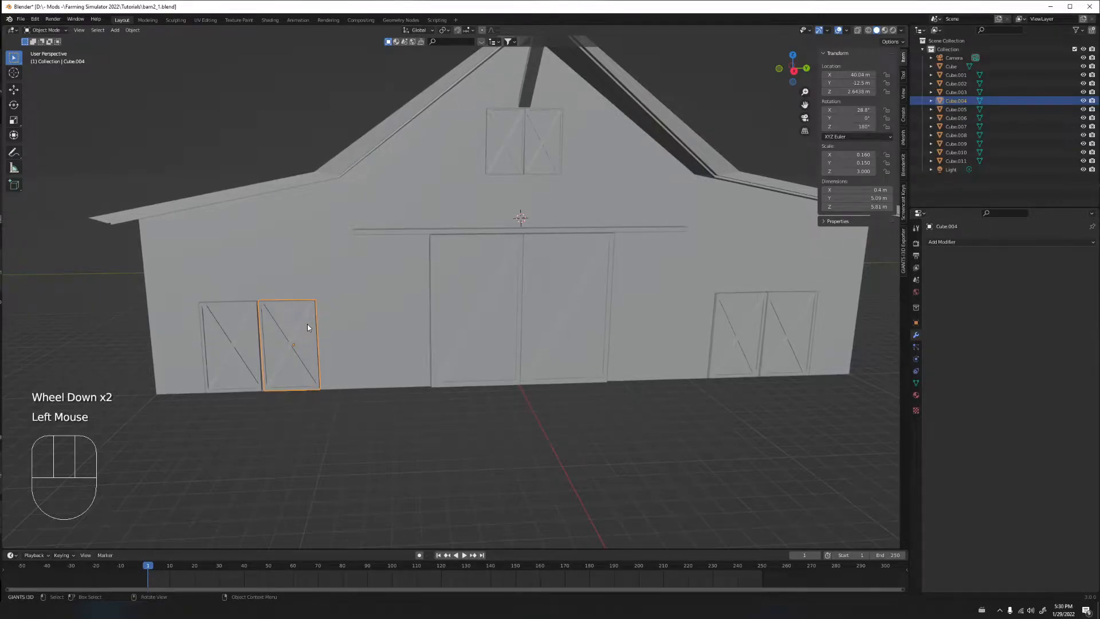
key(Tab)
key(a)
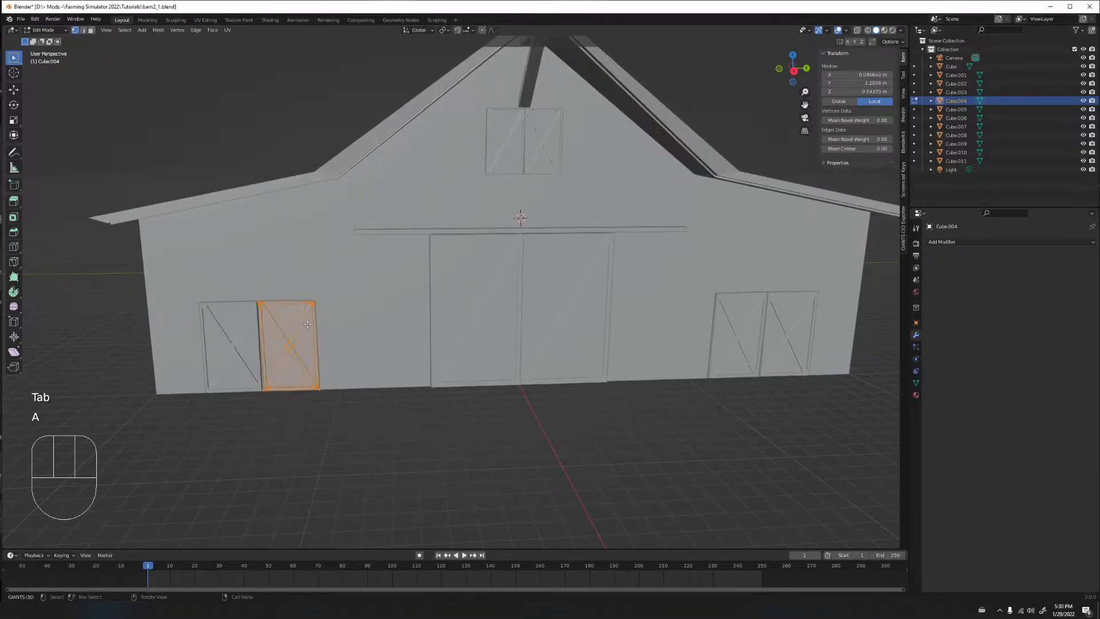
key(m)
click(306, 324)
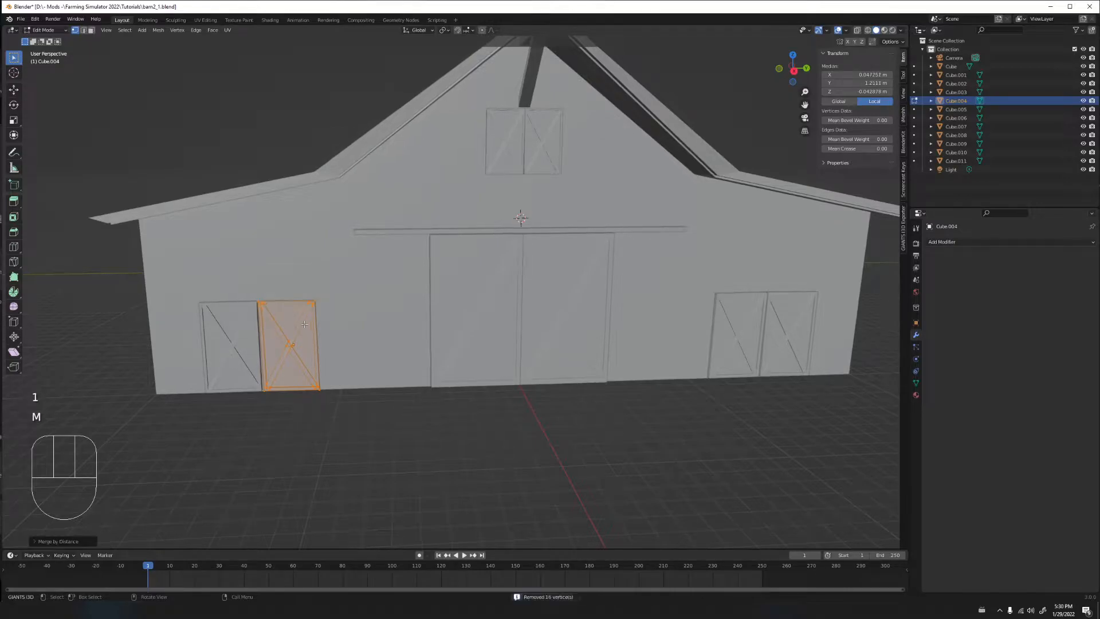
click(243, 335)
key(Tab)
Merge all vertices by distance on the outer door of the small pair left of the large doors
click(243, 335)
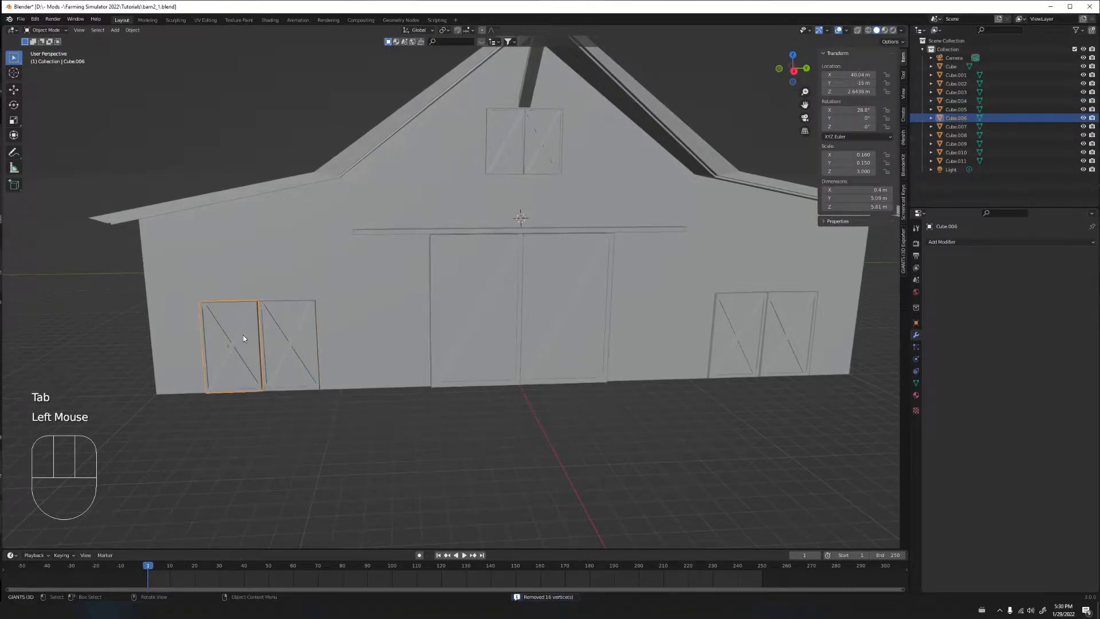
key(Tab)
key(a)
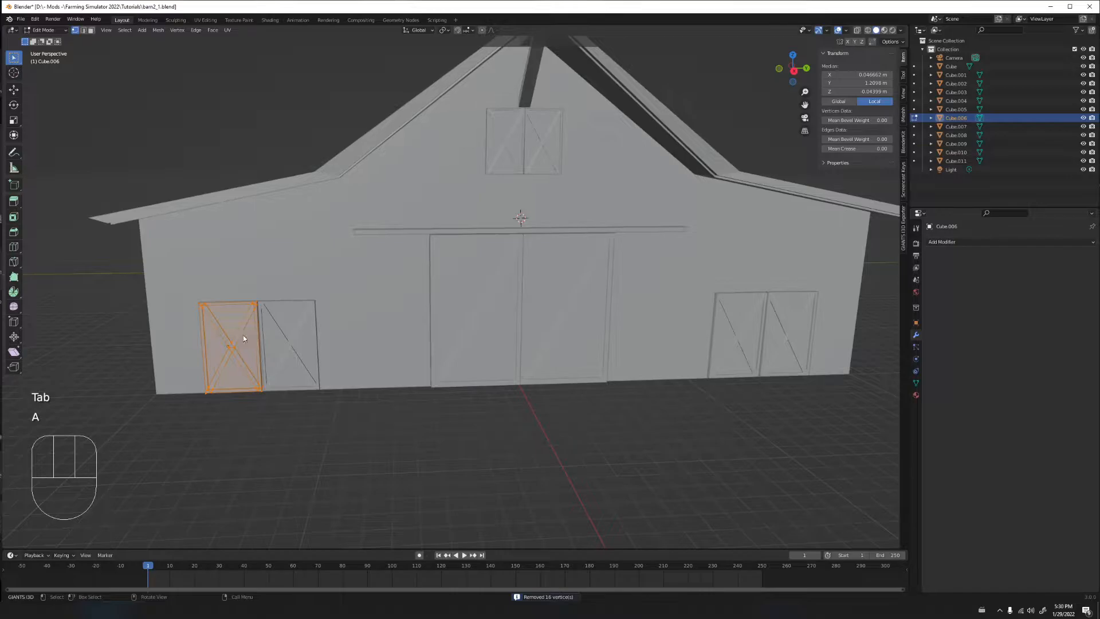
key(m)
click(243, 336)
key(Tab)
Apply rotation and scale to both doors of the small pair left of the large doors
key(ctrl+a)
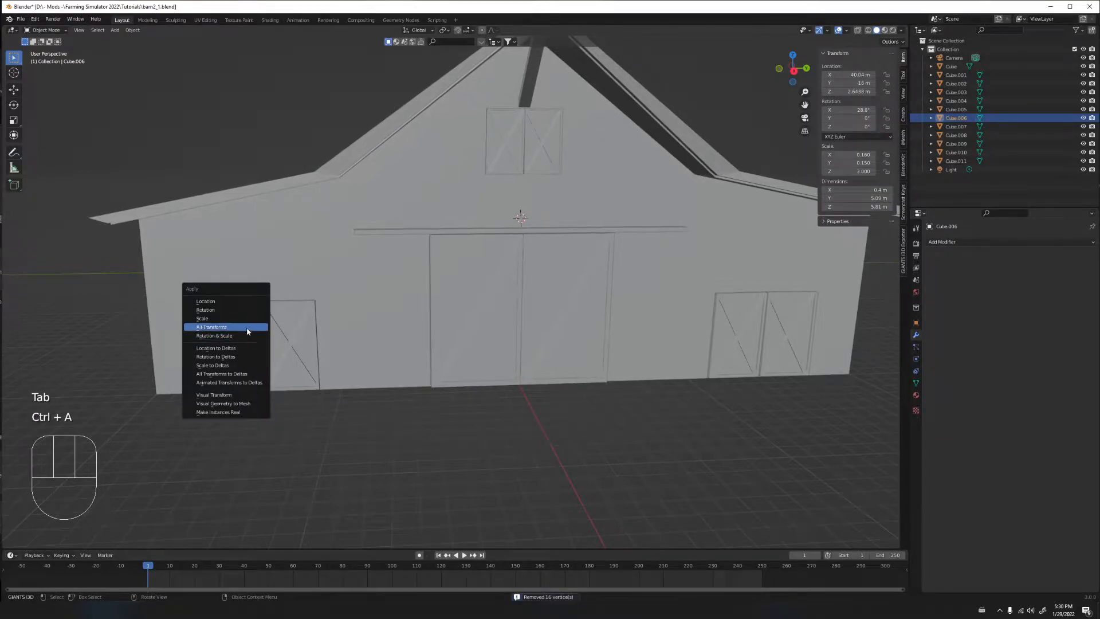
click(245, 327)
click(281, 341)
key(ctrl+a)
click(279, 336)
Run Merge by Distance again on all vertices of the left pair's inner small door
middle_drag(278, 338, 398, 317)
scroll(363, 349, up, 3)
key(Tab)
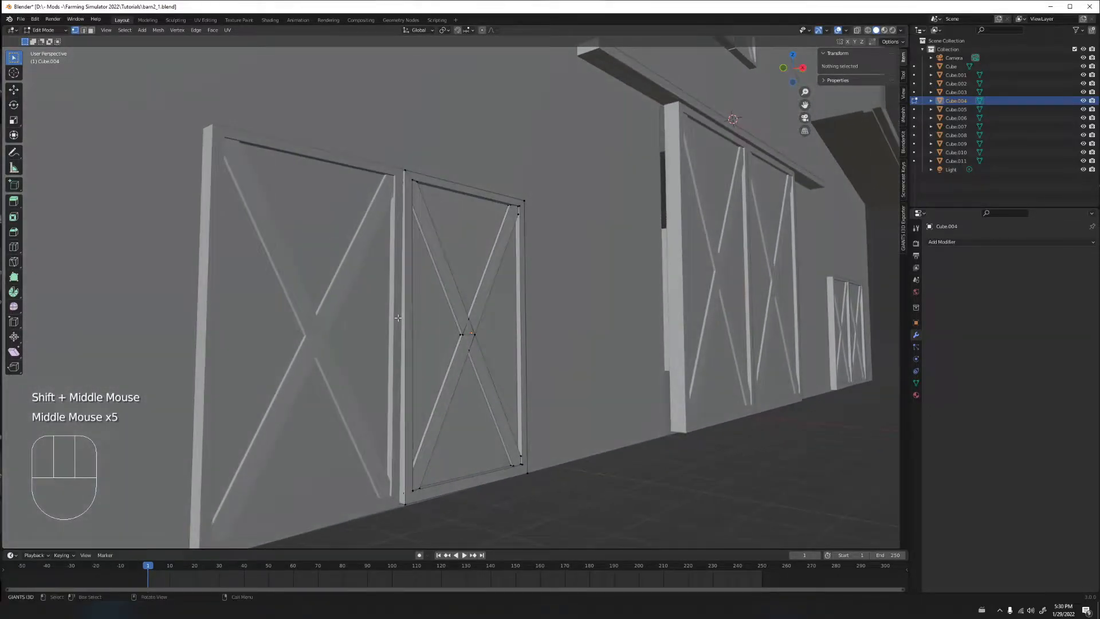
key(a)
key(m)
click(455, 320)
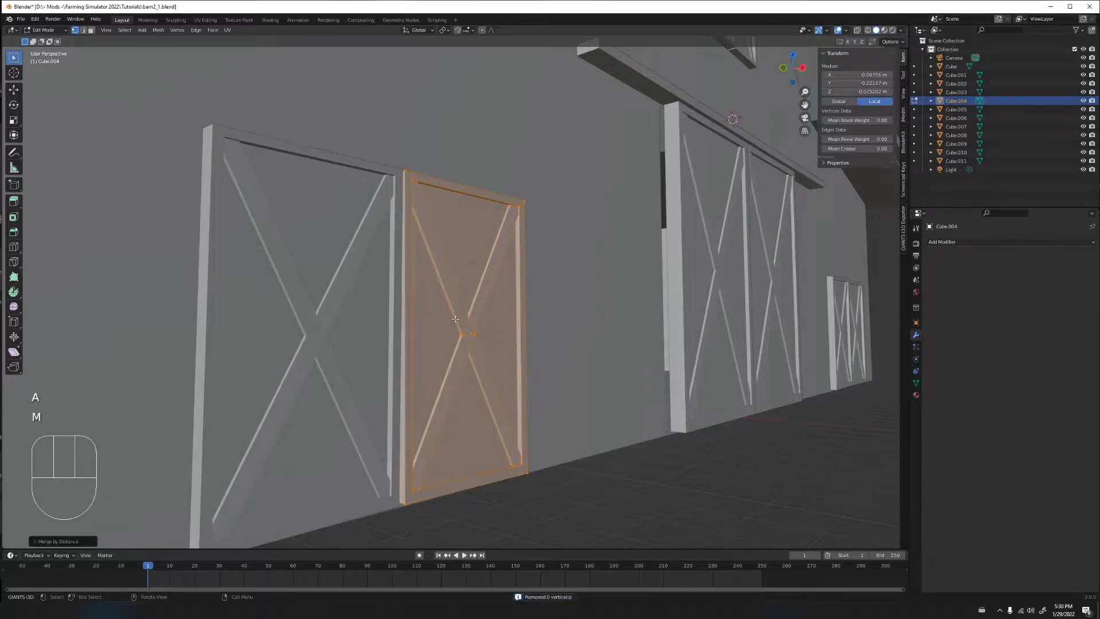
key(Tab)
Merge all vertices of the right loft door in the gable by distance
middle_drag(473, 311, 341, 316)
click(341, 317)
scroll(412, 303, down, 2)
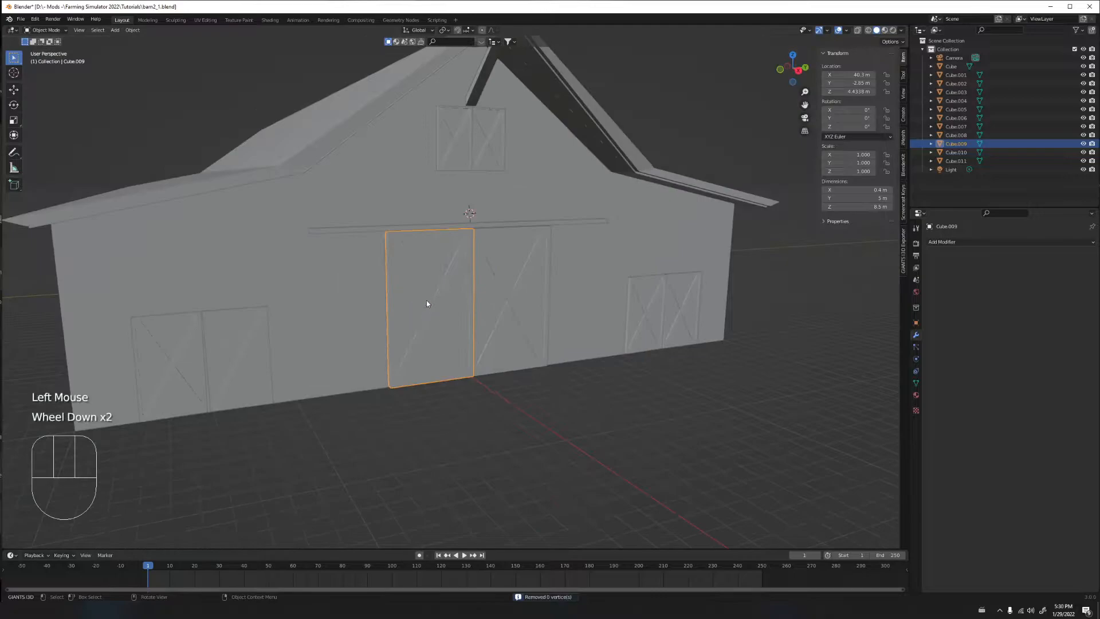
middle_drag(425, 300, 430, 208)
click(474, 150)
key(Tab)
key(a)
key(m)
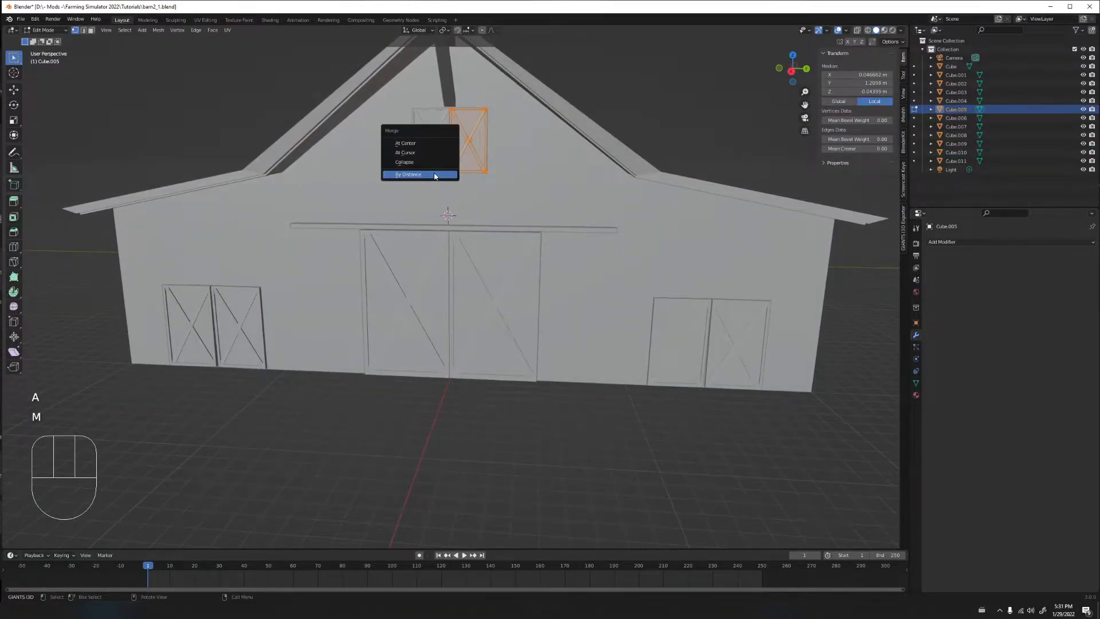
click(435, 174)
key(Tab)
Merge all vertices of the left loft door in the gable by distance
click(431, 145)
key(m)
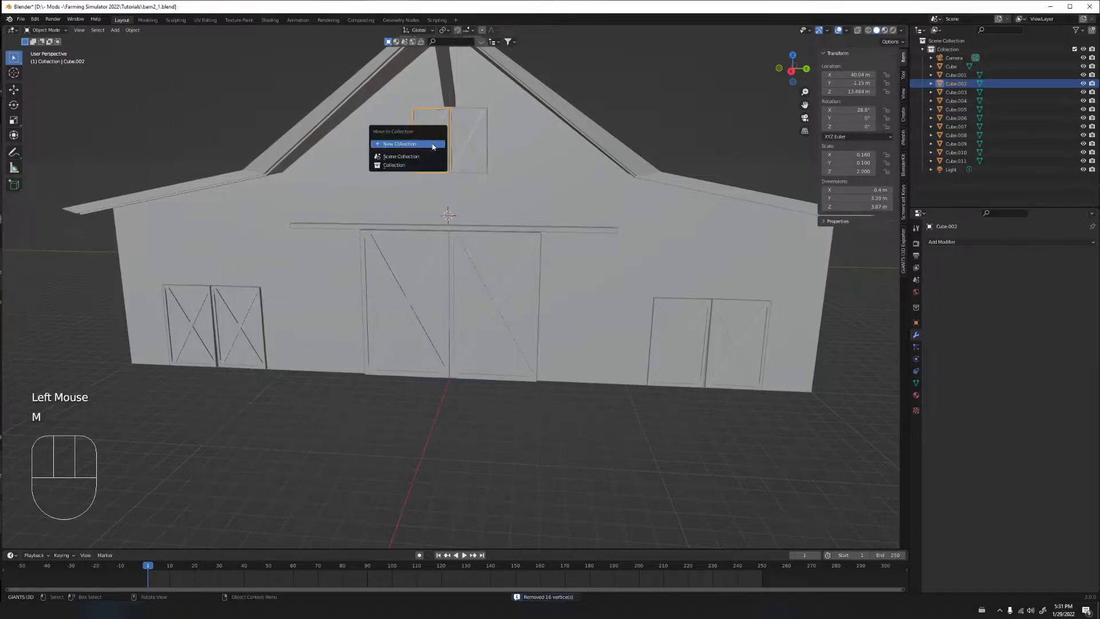
key(Tab)
key(a)
key(m)
click(422, 128)
key(Tab)
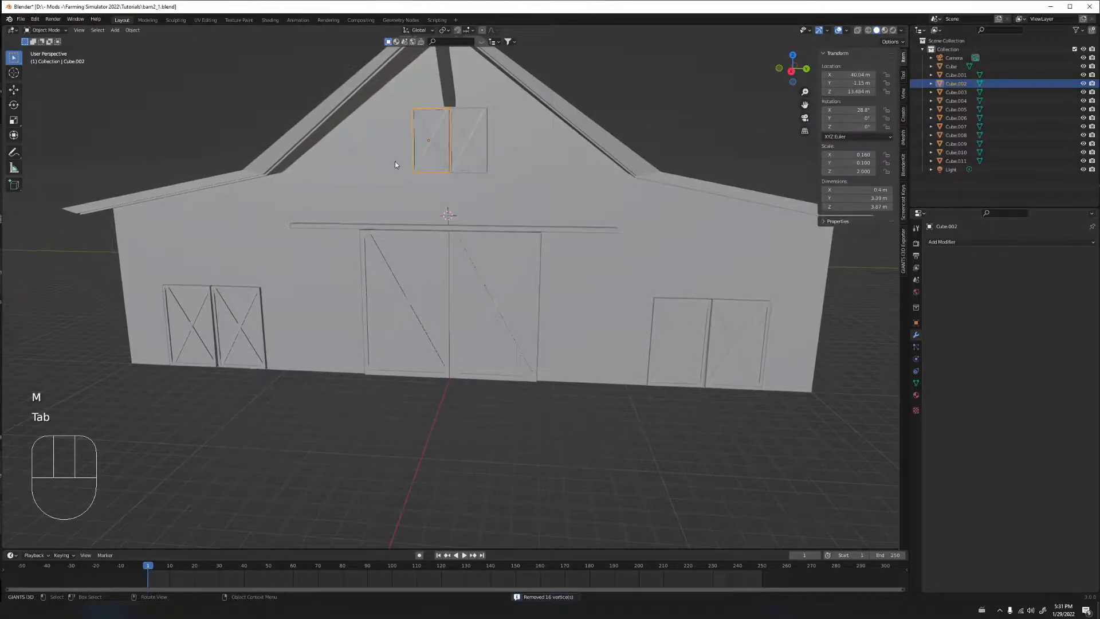
Apply rotation and scale to the left and right loft doors in the gable
key(ctrl+a)
click(425, 148)
click(466, 144)
key(ctrl+a)
click(466, 148)
Check the large doors' transforms, and apply rotation and scale to the sliding rail above them
click(515, 295)
click(384, 291)
click(498, 284)
click(429, 284)
click(394, 226)
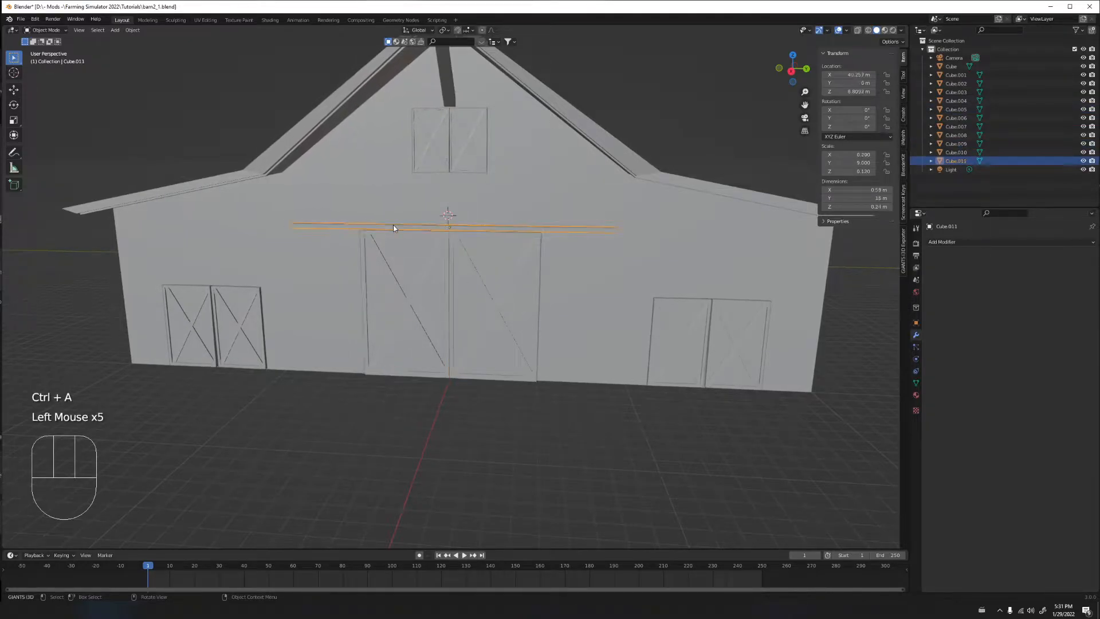
middle_drag(466, 227, 540, 236)
scroll(620, 220, down, 2)
scroll(620, 219, up, 3)
scroll(540, 236, down, 2)
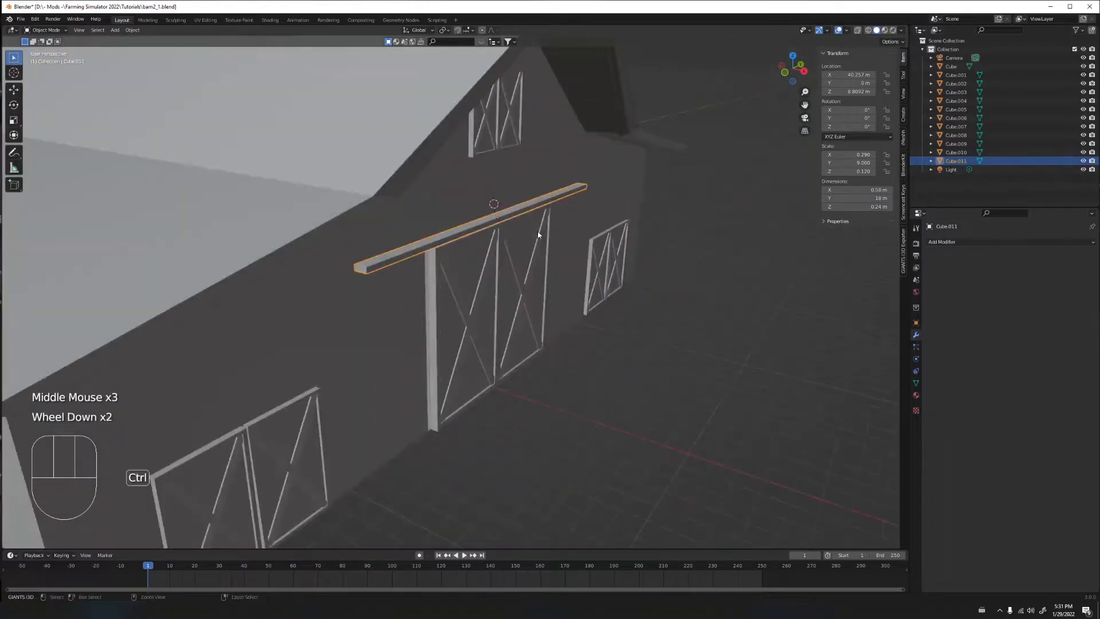
key(ctrl+a)
click(539, 231)
Merge all vertices of the sliding rail by distance
middle_drag(538, 234, 490, 231)
key(Tab)
key(a)
key(m)
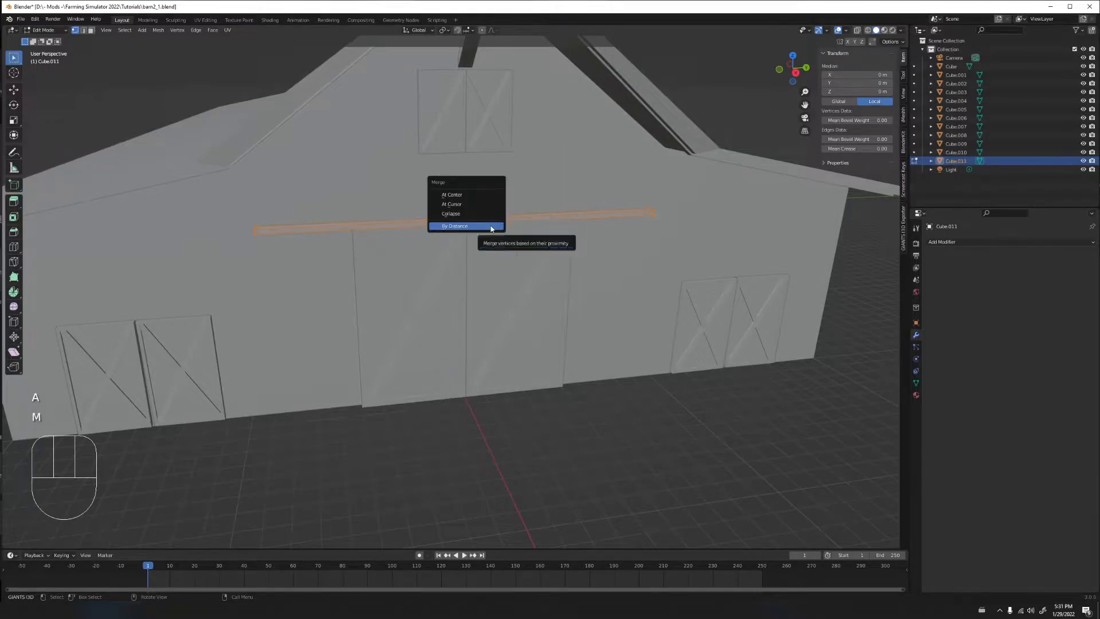
click(490, 225)
key(Tab)
Merge all vertices of the main barn body by distance
middle_drag(449, 270, 497, 174)
scroll(497, 173, down, 2)
click(497, 173)
click(495, 228)
middle_drag(496, 224, 518, 222)
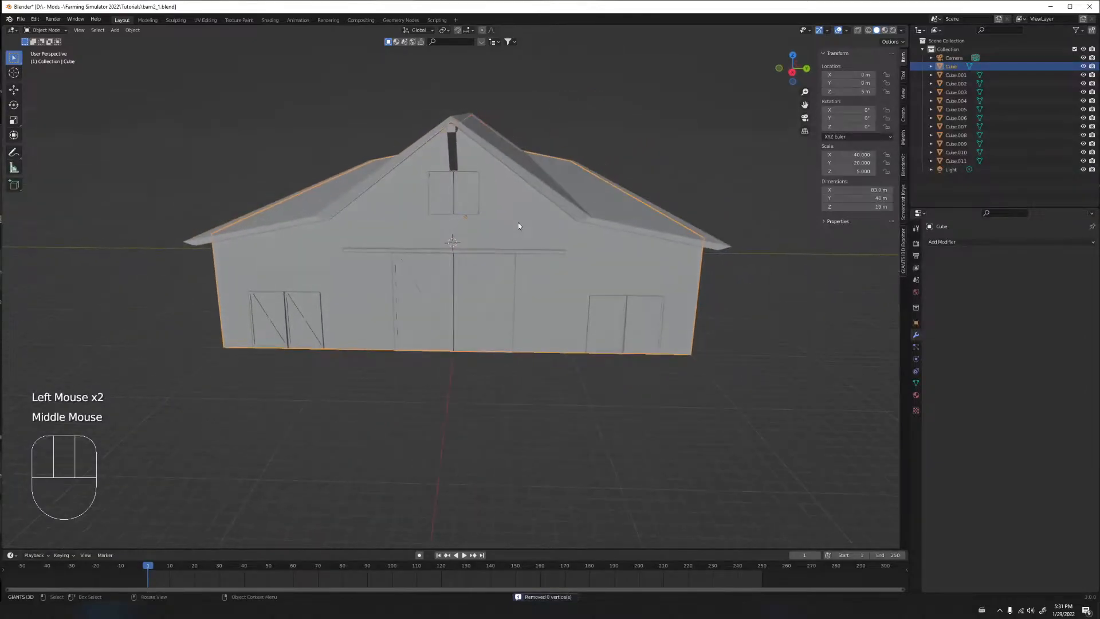
key(Tab)
key(a)
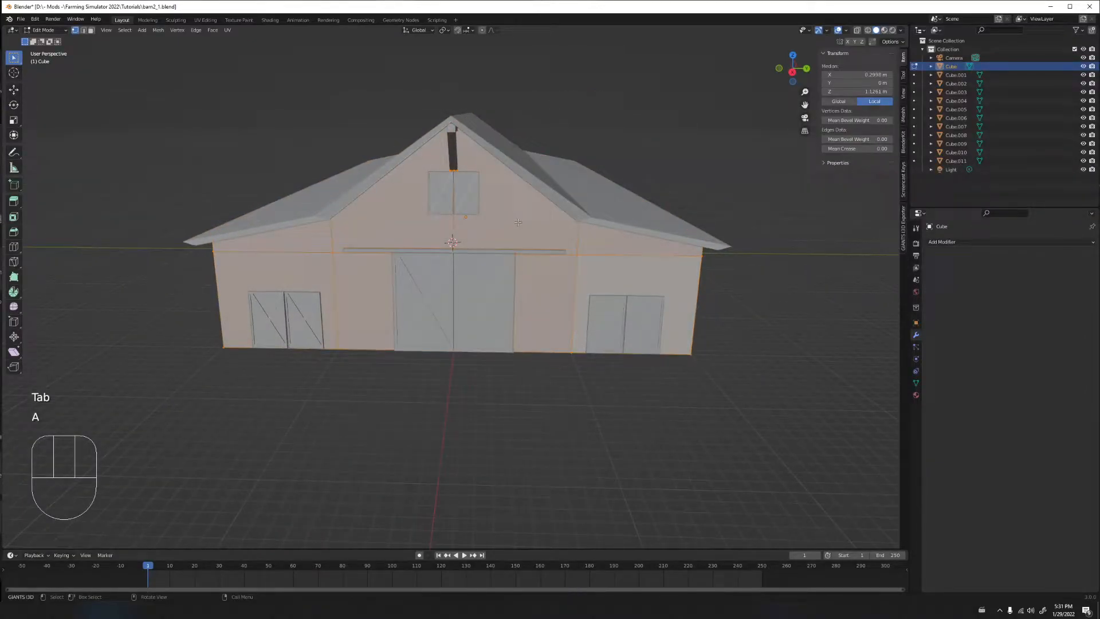
key(m)
click(518, 223)
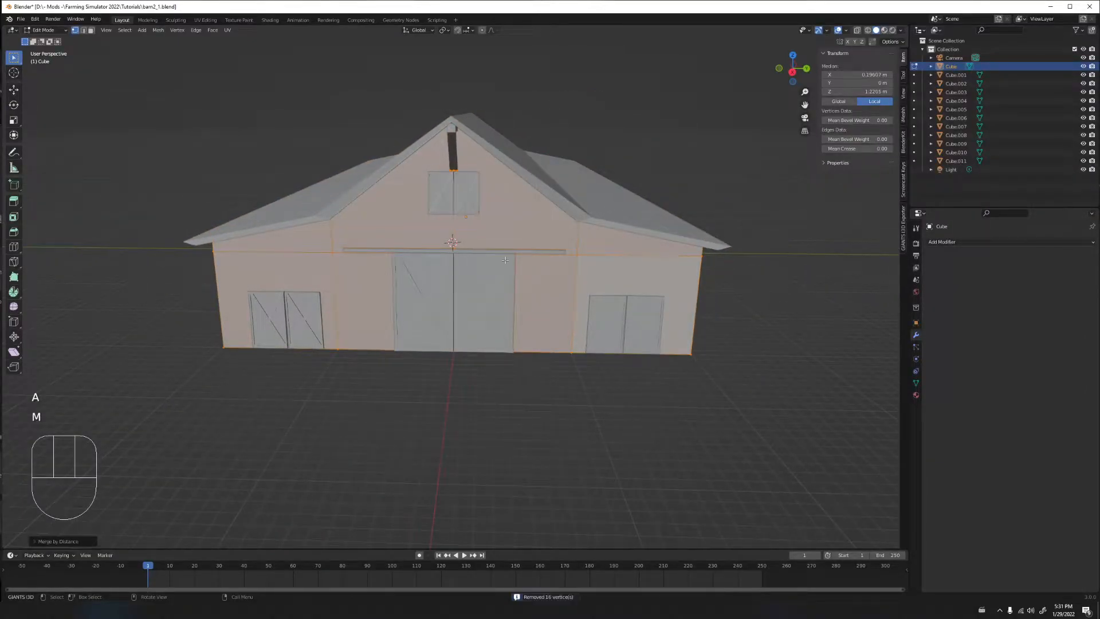
middle_drag(391, 444, 392, 271)
key(Tab)
Merge all vertices of the dark beam under the roof peak by distance
middle_drag(483, 268, 459, 219)
scroll(459, 219, up, 2)
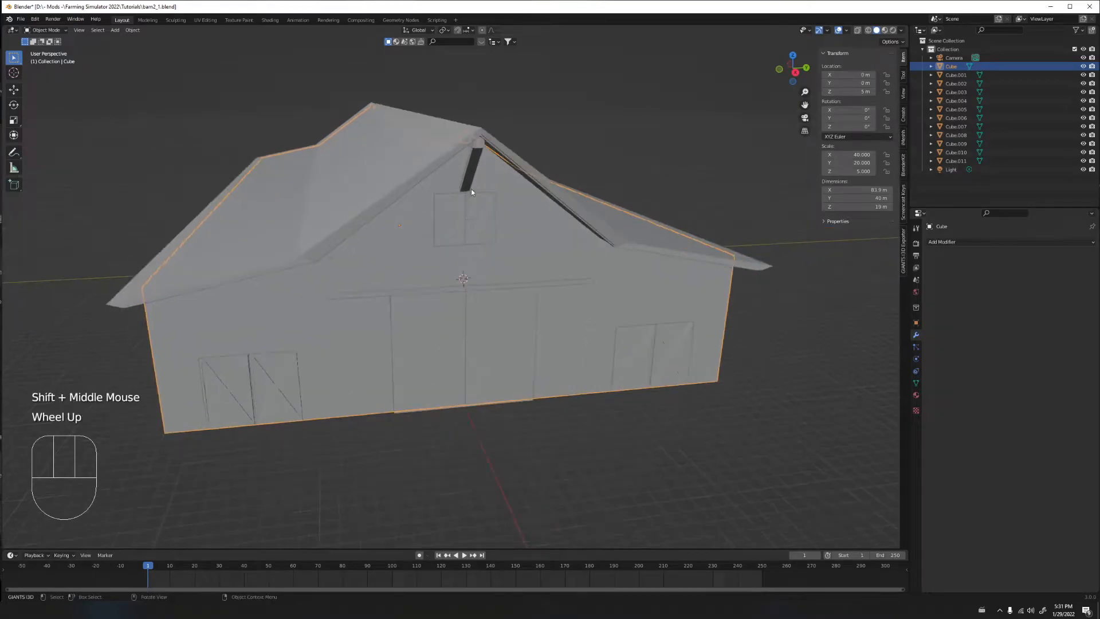
click(466, 174)
key(Tab)
key(a)
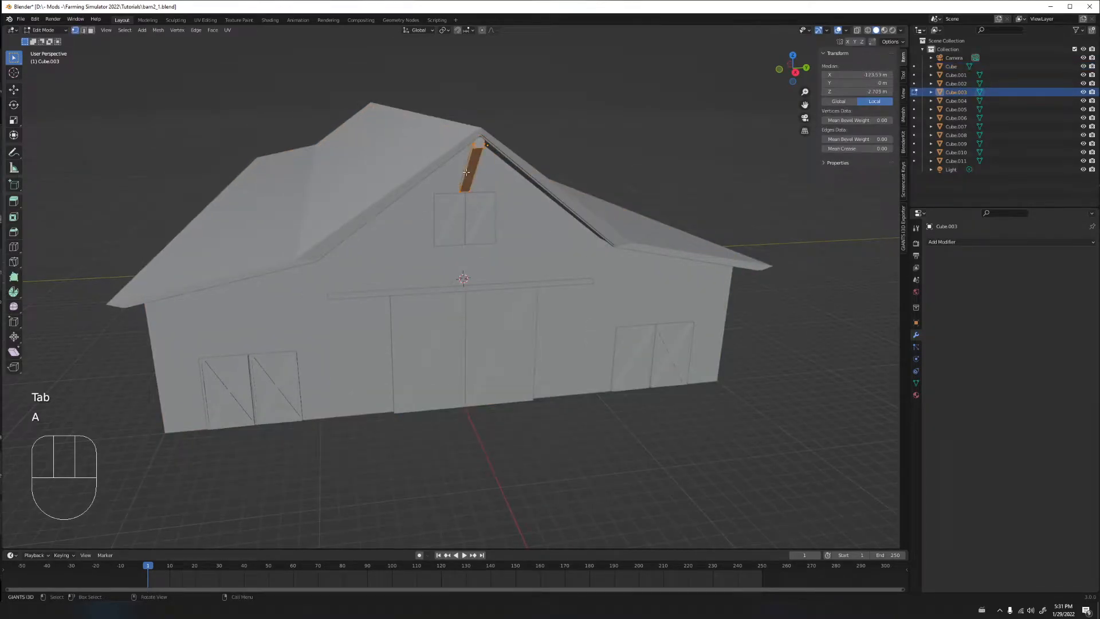
key(m)
click(464, 174)
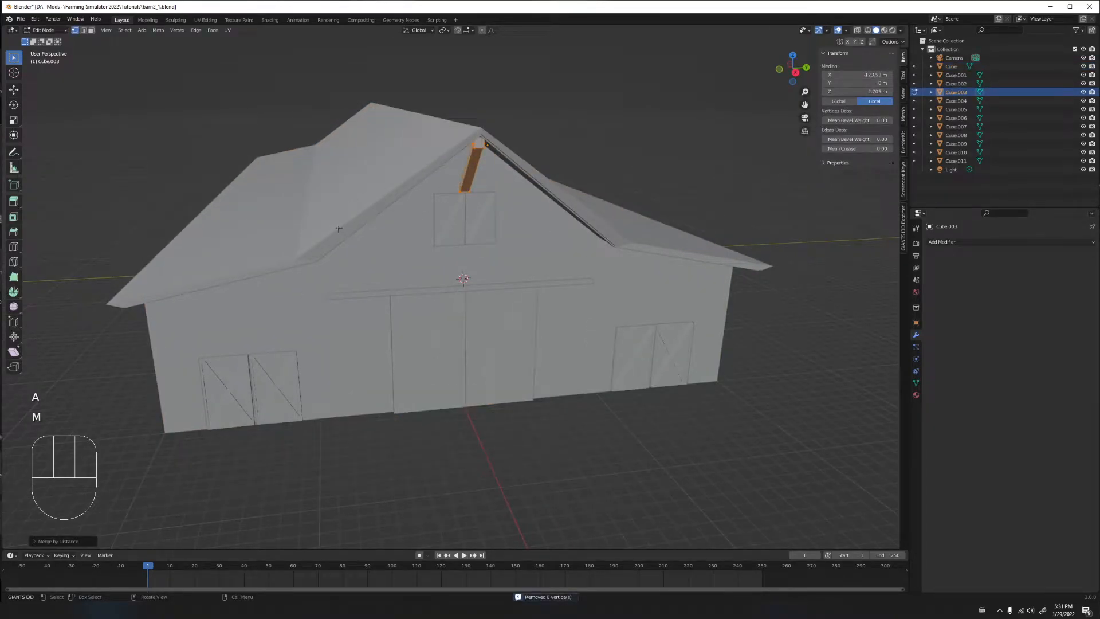
key(Tab)
Merge all vertices of the roof by distance
click(322, 200)
key(Tab)
key(a)
key(m)
click(342, 247)
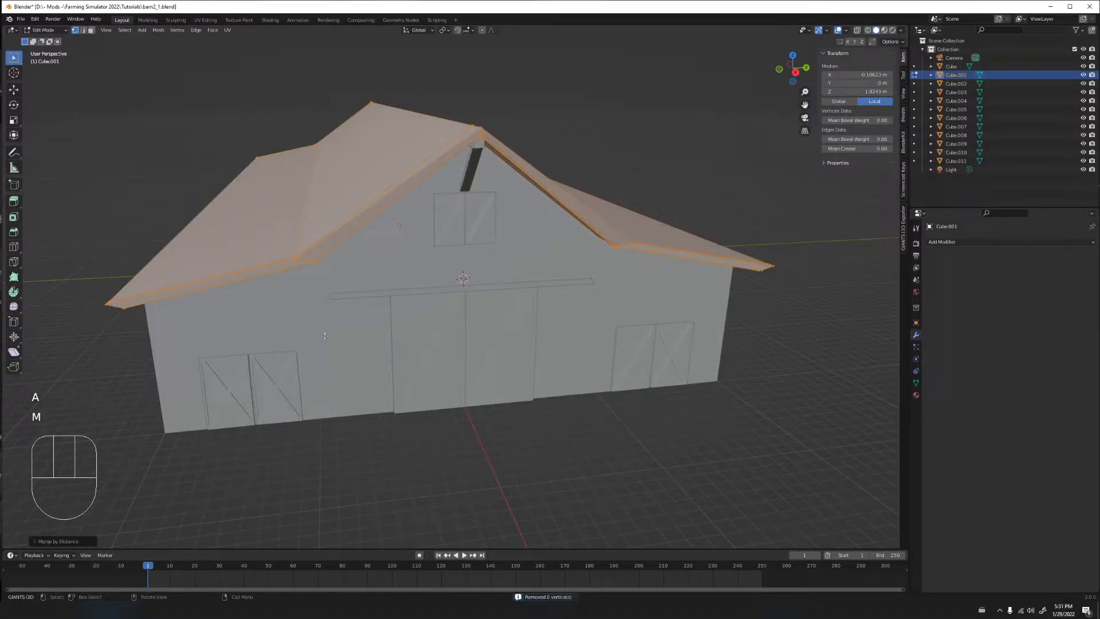
key(Tab)
Inspect the roof overhang and front wall, and check the transform values of the right pair's inner small door
middle_drag(371, 292, 428, 279)
scroll(521, 280, up, 4)
scroll(520, 281, down, 1)
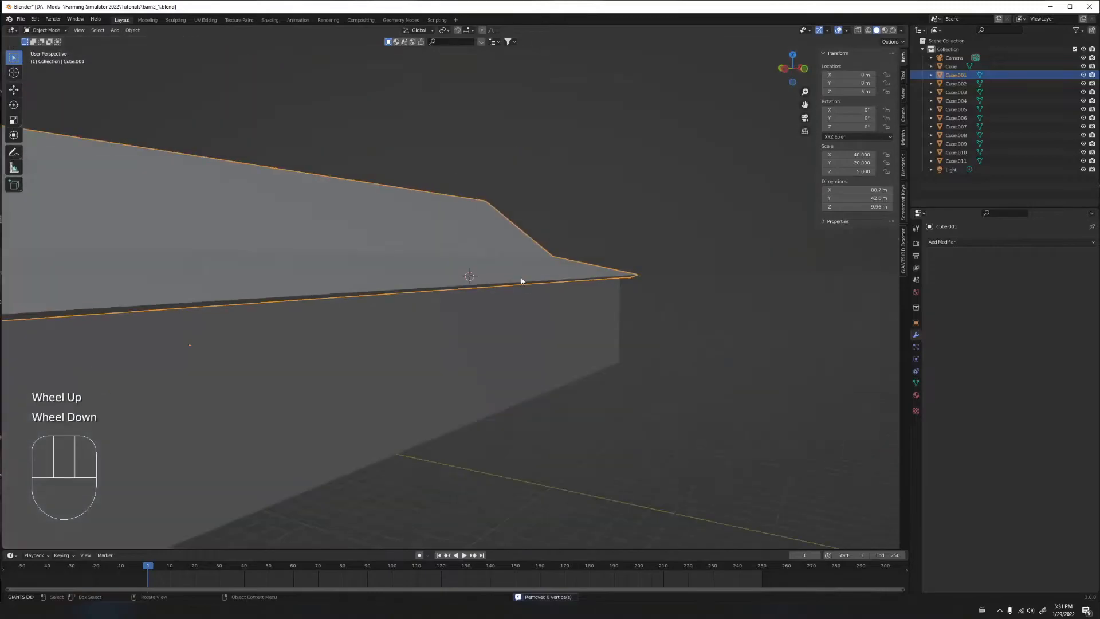
scroll(521, 281, down, 1)
middle_drag(354, 285, 335, 267)
scroll(355, 279, up, 2)
scroll(422, 285, up, 5)
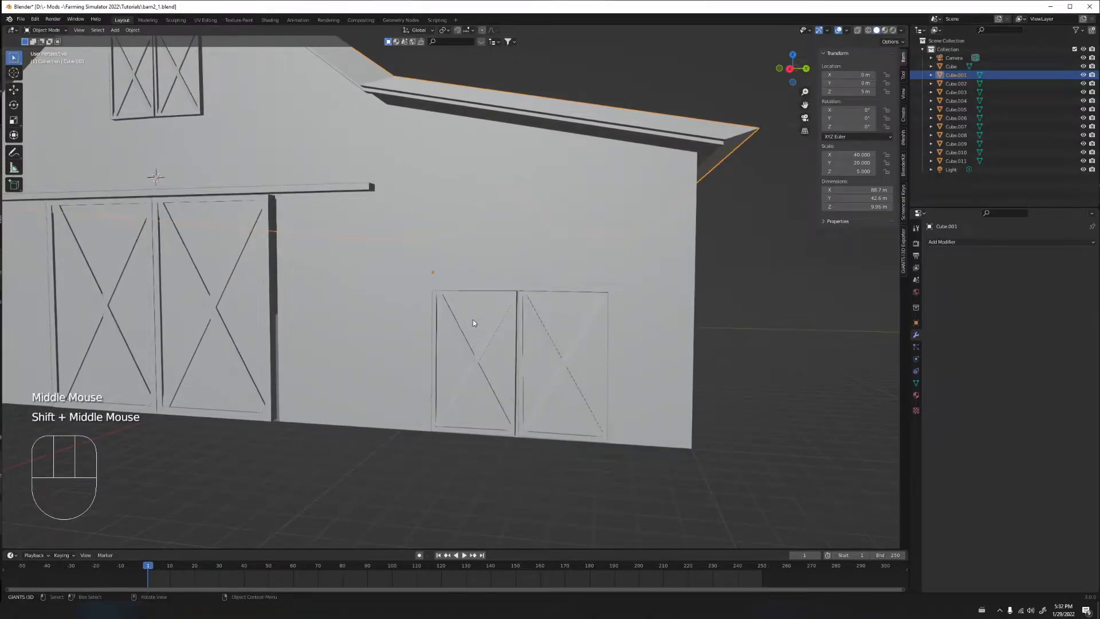
click(435, 240)
click(491, 325)
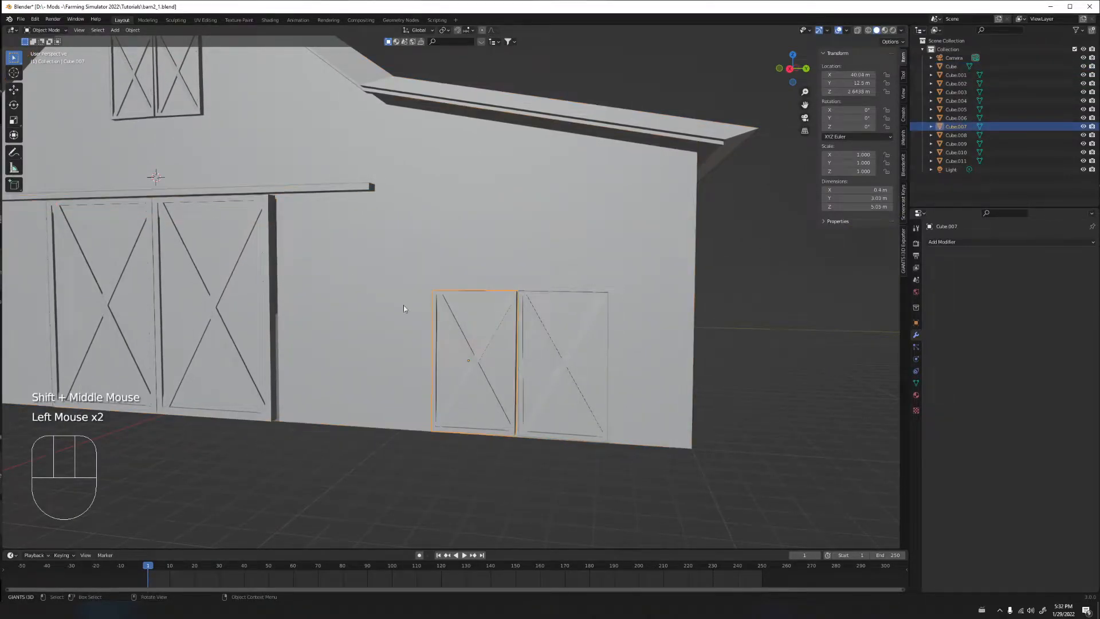
Hide both large doors to expose the doorway behind them
click(248, 269)
shift+middle_drag(249, 270, 349, 284)
shift+click(230, 286)
key(h)
Open the barn body in Edit Mode and select the cluster of vertices near the large doorway's upper right corner
scroll(427, 225, up, 3)
middle_drag(427, 227, 460, 180)
click(406, 157)
click(406, 157)
click(406, 157)
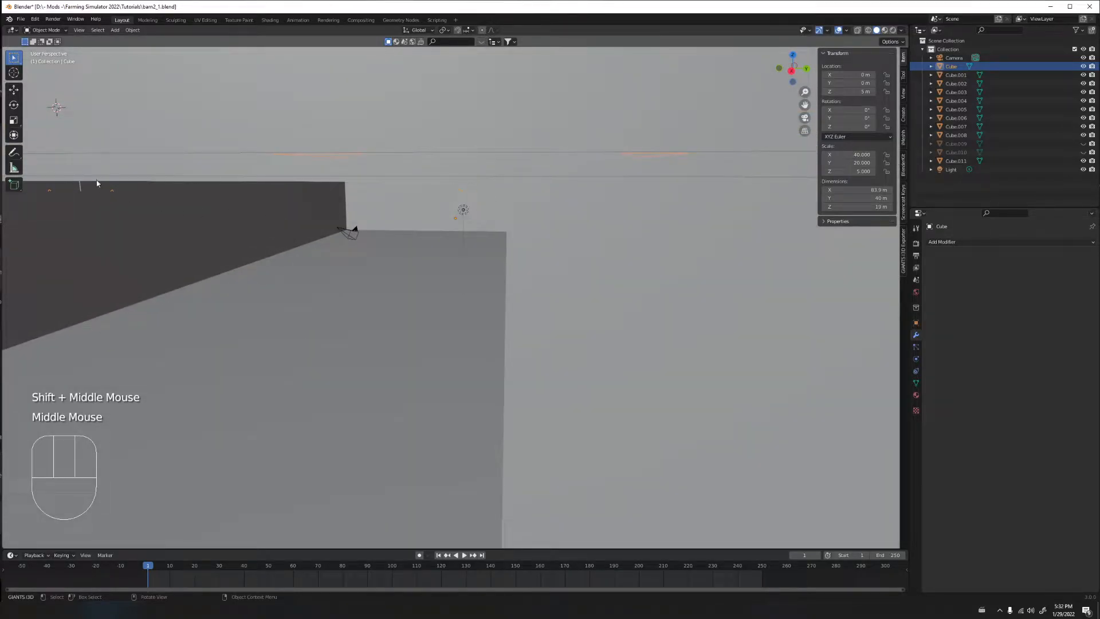
key(Tab)
click(466, 194)
shift+click(456, 188)
shift+click(453, 195)
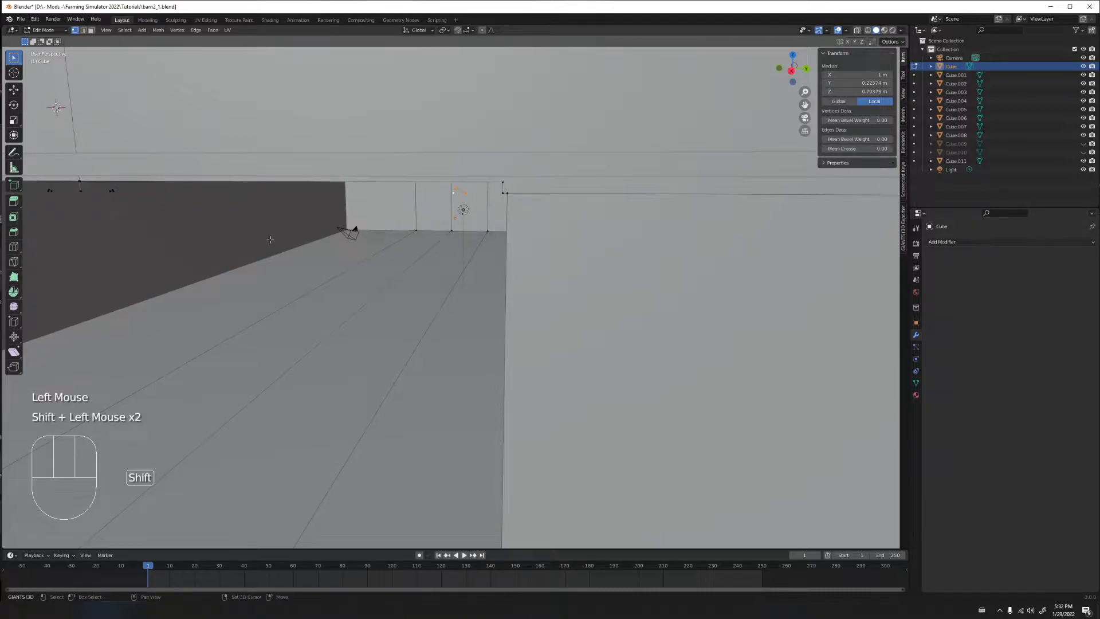
Extend the selection to the stray vertices along the large doorway's top edge and left corner, and dissolve the selected vertices
shift+middle_drag(268, 238, 382, 197)
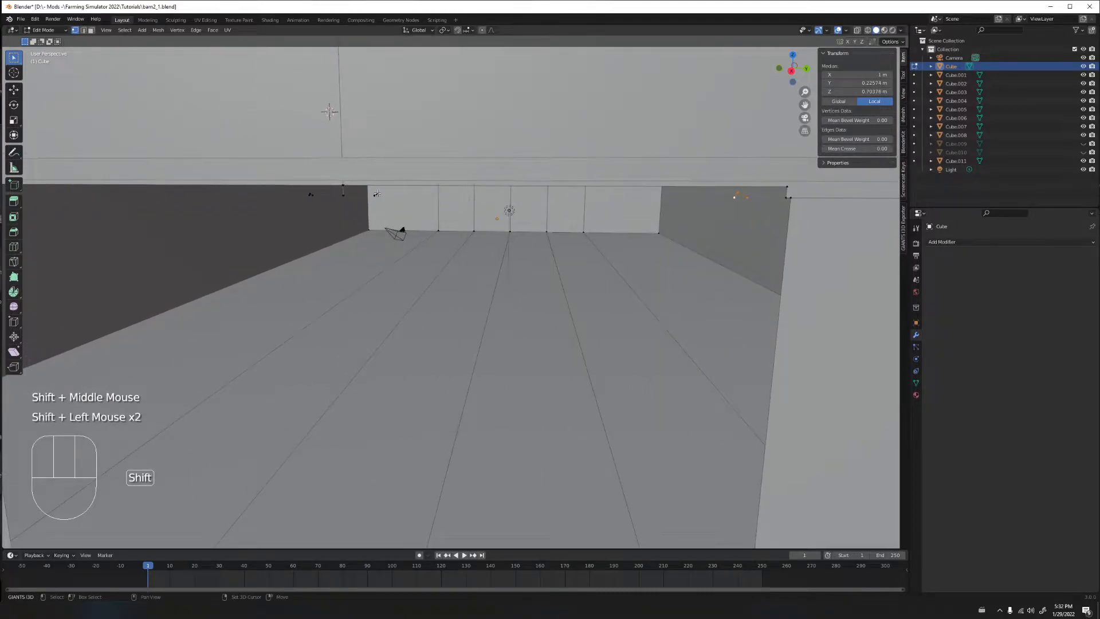
shift+click(376, 194)
shift+click(343, 193)
shift+click(300, 188)
shift+middle_drag(300, 188, 339, 193)
shift+drag(338, 193, 361, 205)
mouse_move(375, 223)
middle_down()
mouse_move(361, 216)
mouse_move(383, 217)
middle_up()
shift+middle_drag(492, 223, 252, 228)
mouse_move(475, 230)
shift+middle_down()
mouse_move(363, 233)
mouse_move(384, 225)
shift+middle_up()
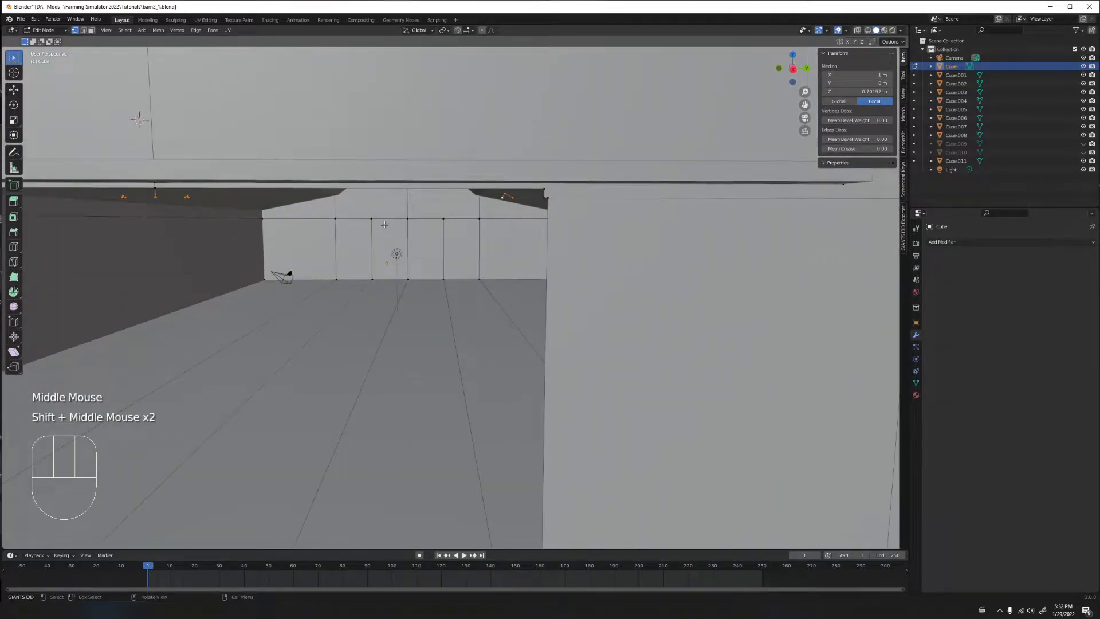
key(x)
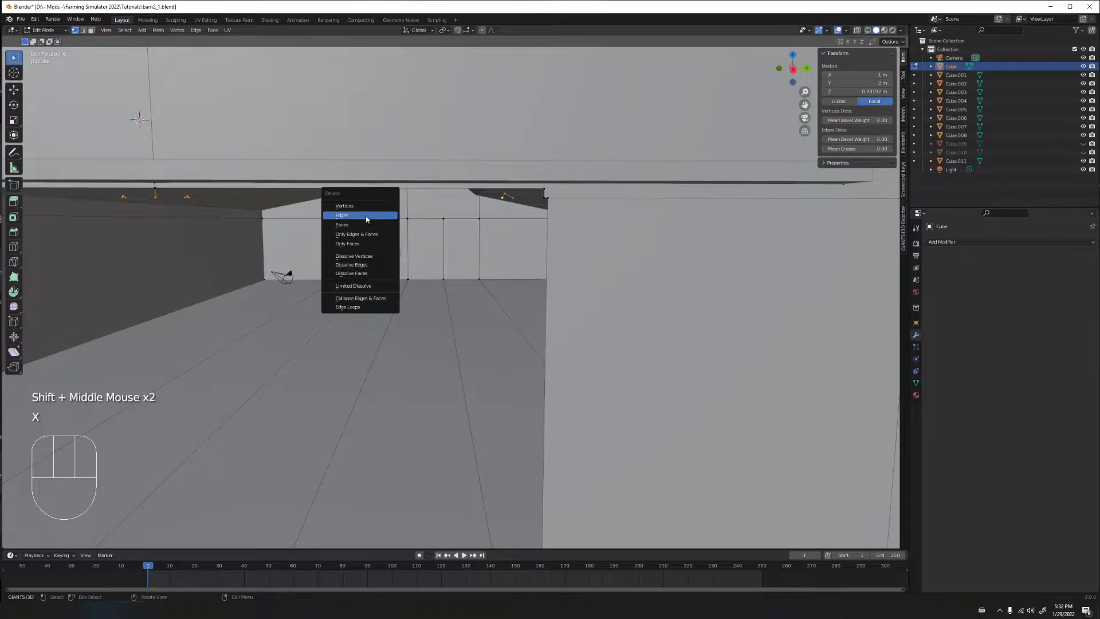
click(372, 256)
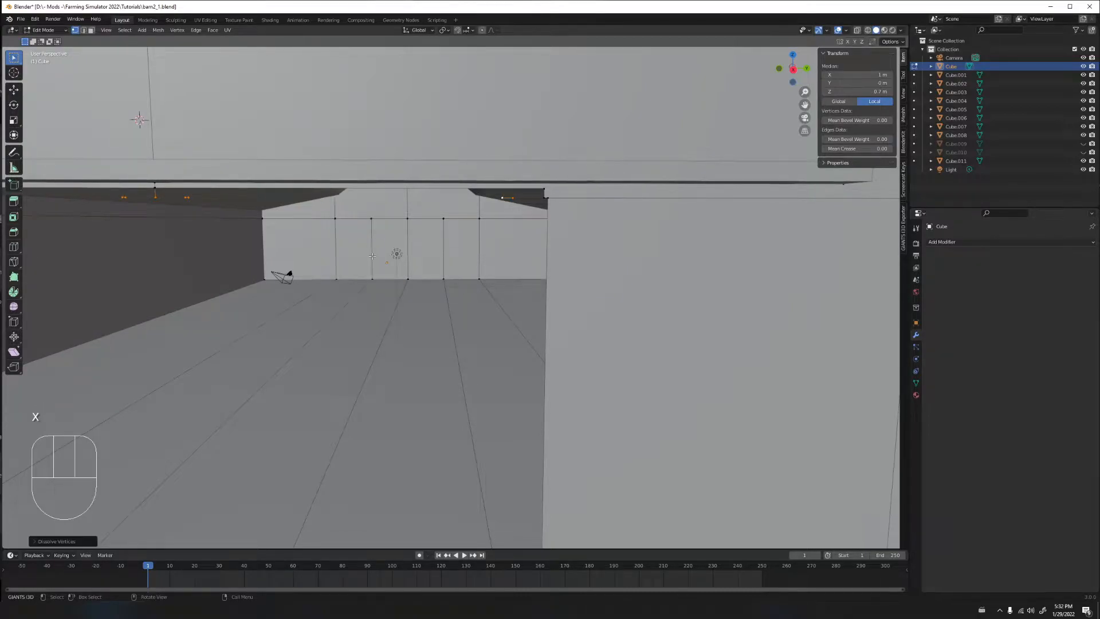
Try deleting the edges of the selected doorway vertices, undo the deletion, and try dissolving the vertices again
key(x)
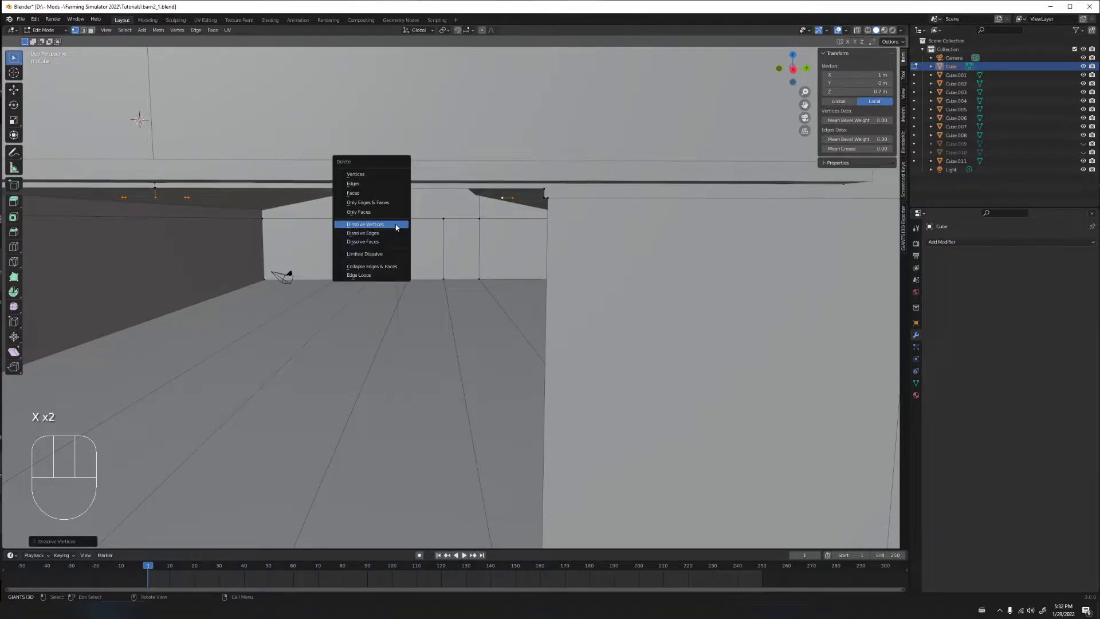
click(378, 183)
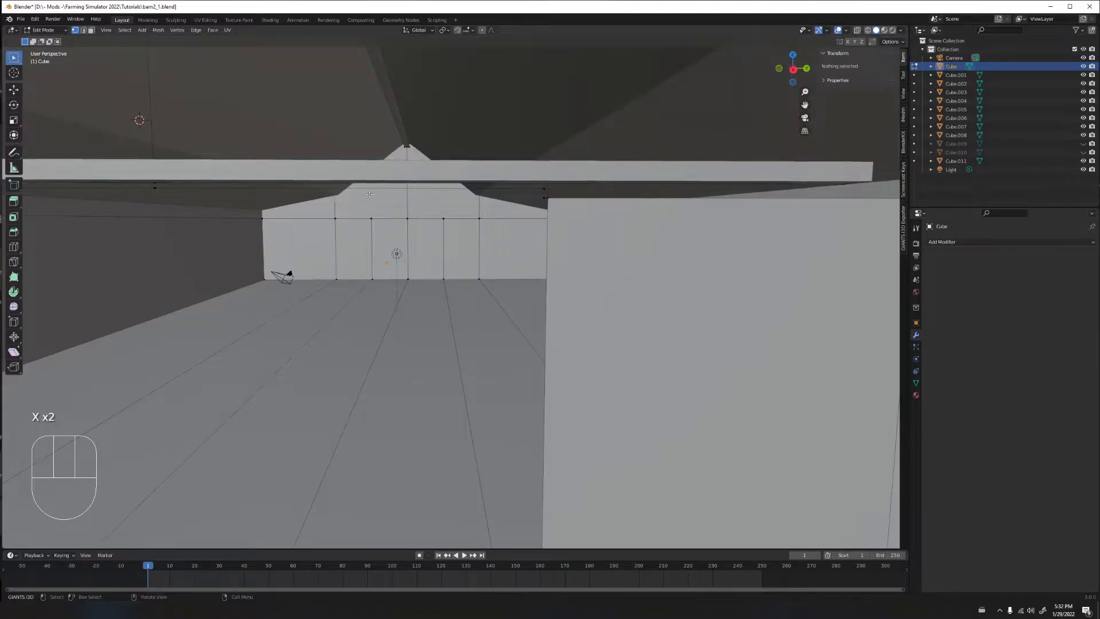
ctrl+scroll(369, 194, down, 2)
key(ctrl+z)
mouse_move(339, 205)
middle_down()
mouse_move(372, 178)
mouse_move(322, 204)
mouse_move(304, 196)
mouse_move(315, 187)
mouse_move(324, 205)
middle_up()
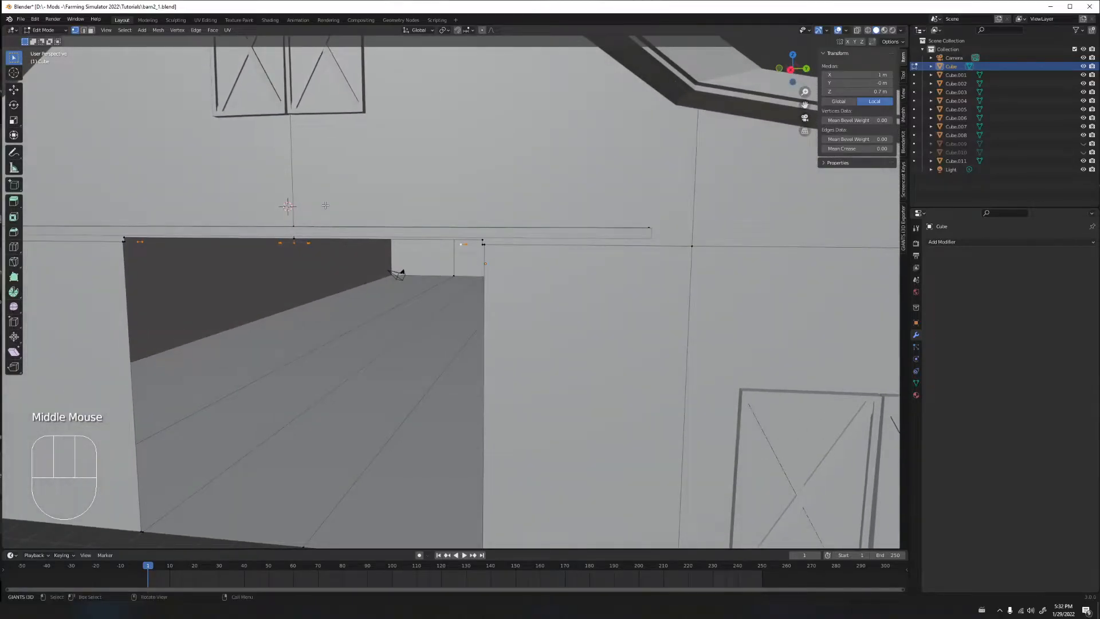
key(x)
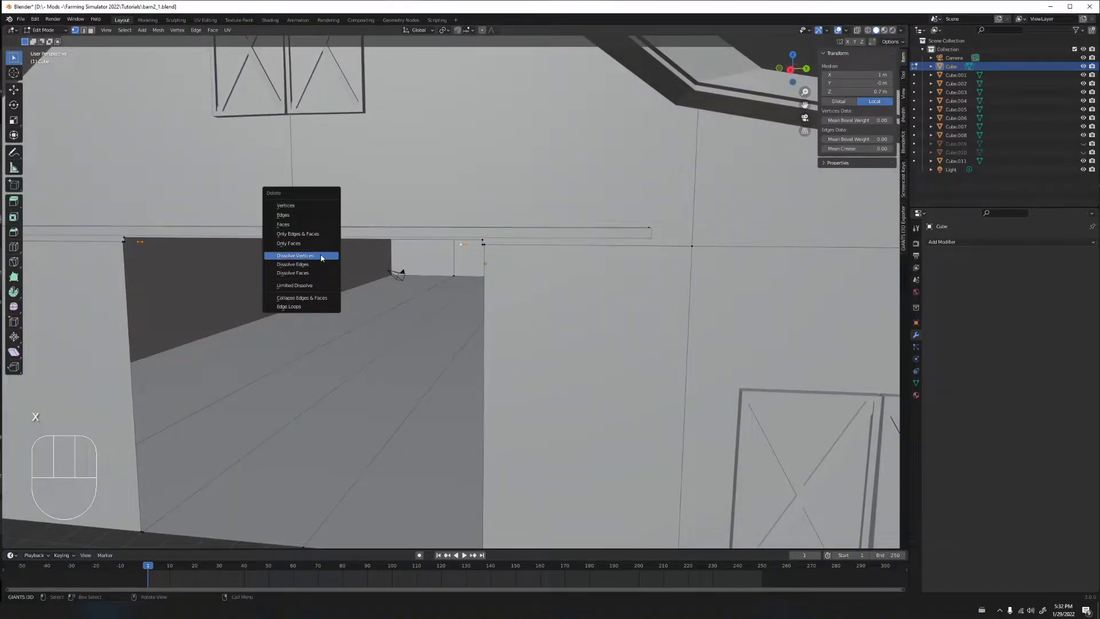
click(321, 256)
Delete the two stray vertices near the large doorway's upper right corner
scroll(401, 246, up, 7)
click(475, 198)
shift+click(465, 196)
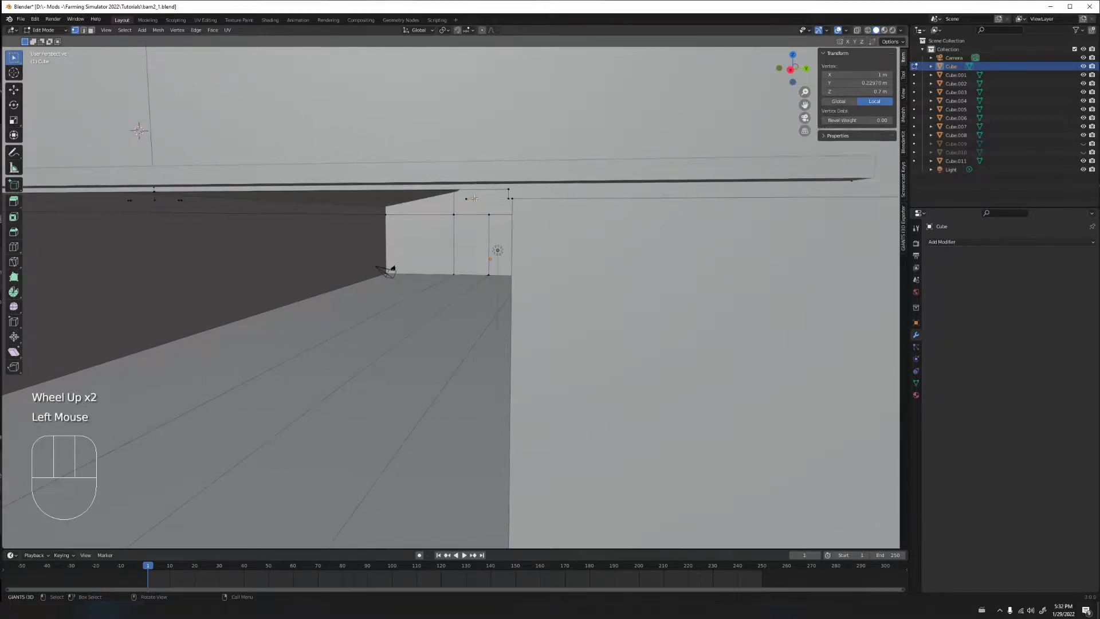
key(x)
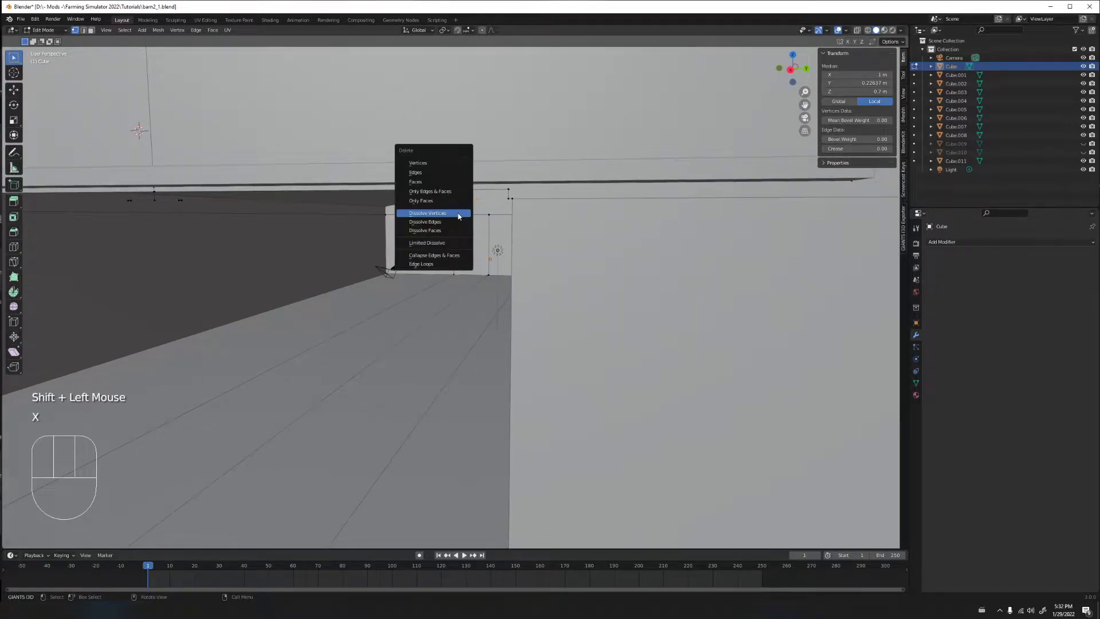
click(435, 213)
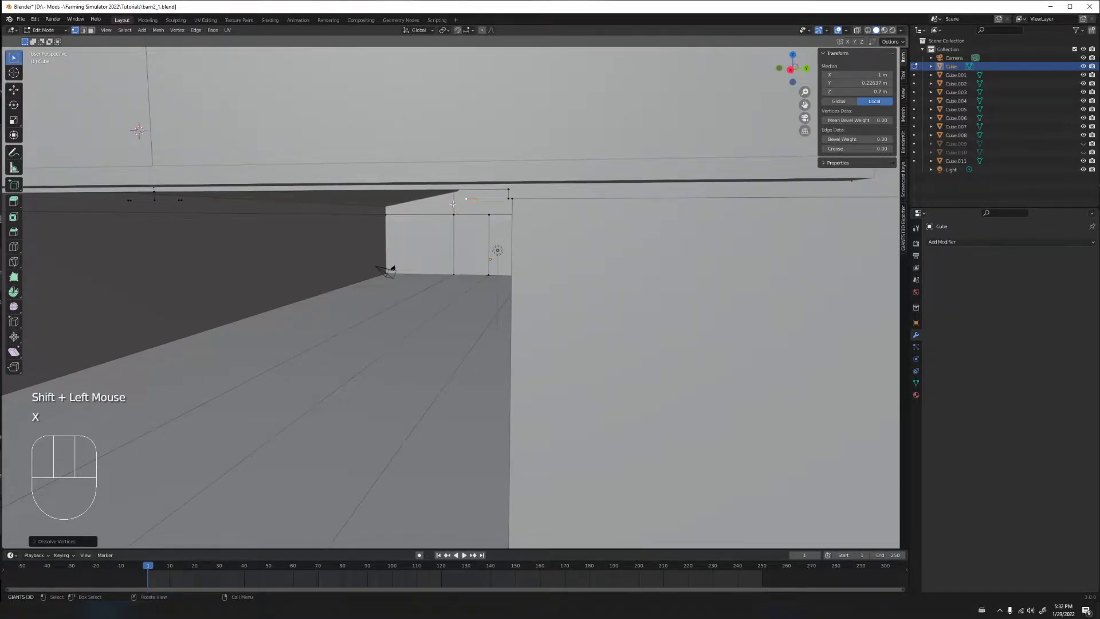
key(x)
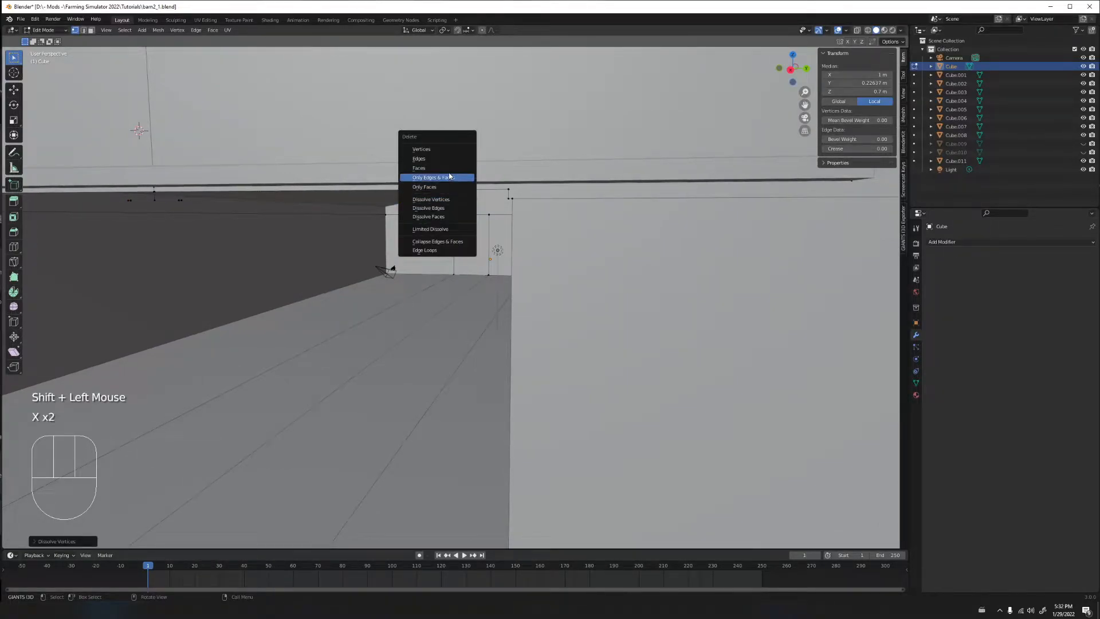
click(439, 149)
Delete the two stray vertices near the large doorway's upper left corner
middle_drag(439, 151, 476, 214)
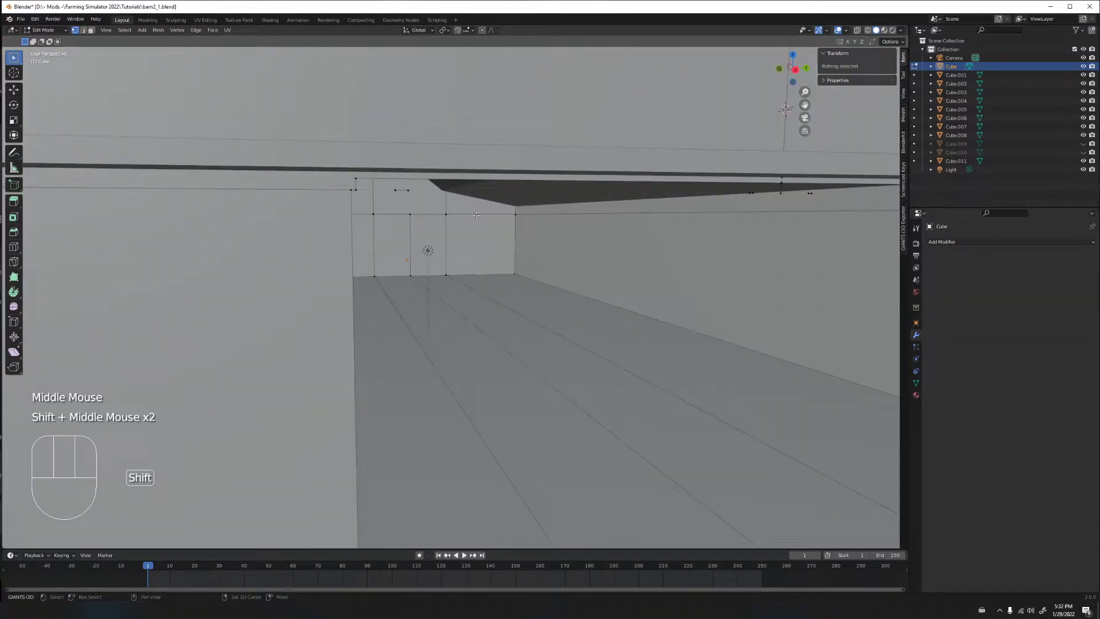
click(408, 191)
shift+click(395, 190)
key(x)
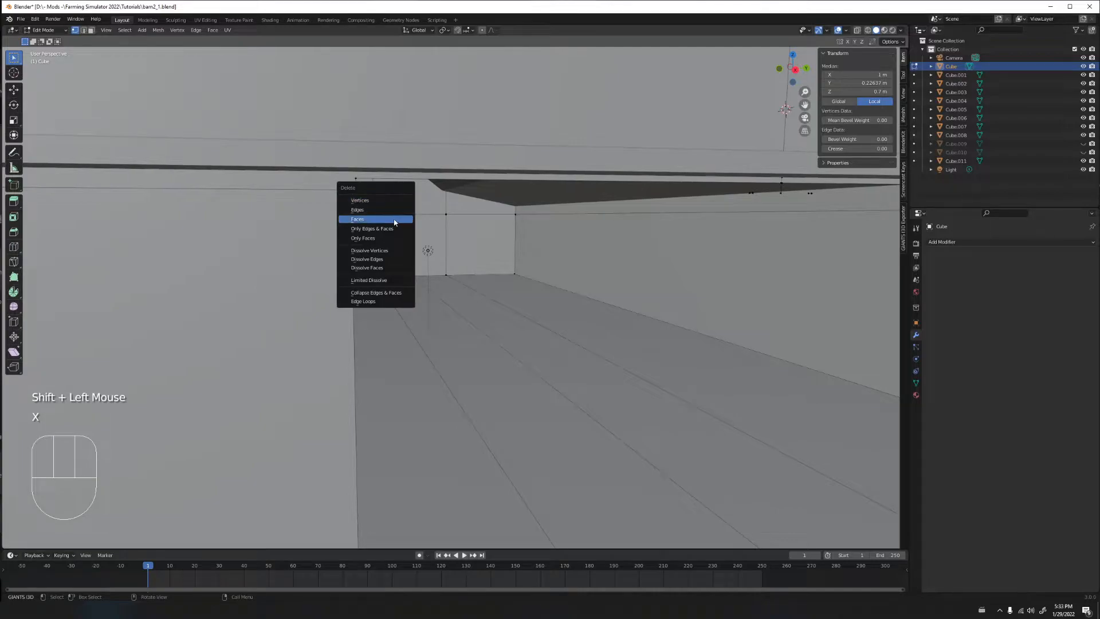
click(391, 201)
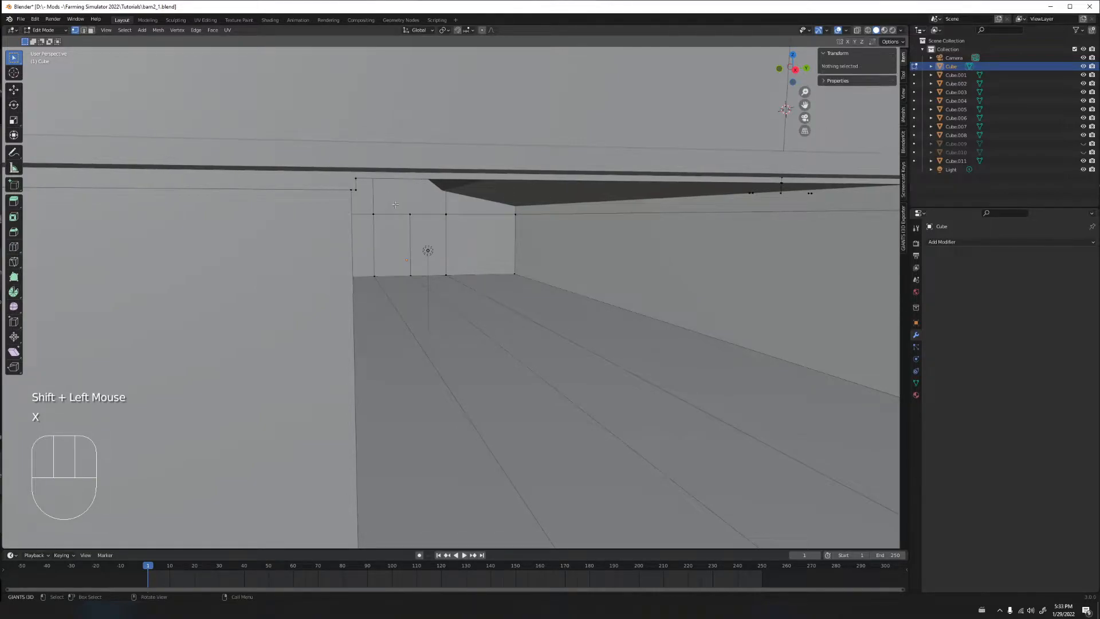
Delete the two short stray vertex pairs on either side of the doorway's centre vertex
middle_drag(503, 206, 522, 224)
click(513, 200)
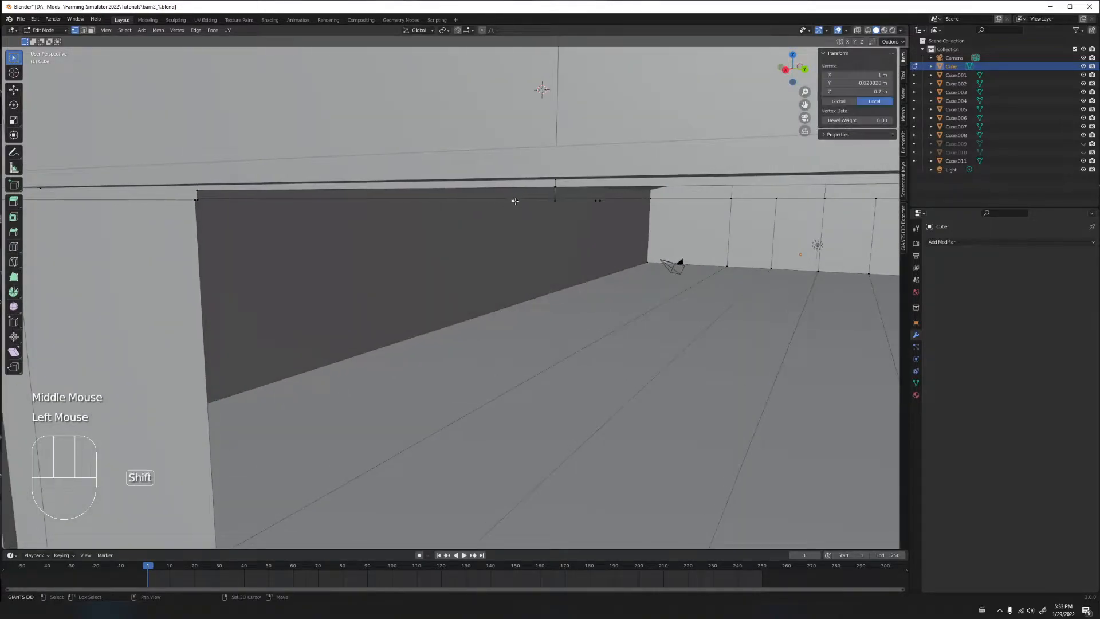
shift+click(516, 200)
key(x)
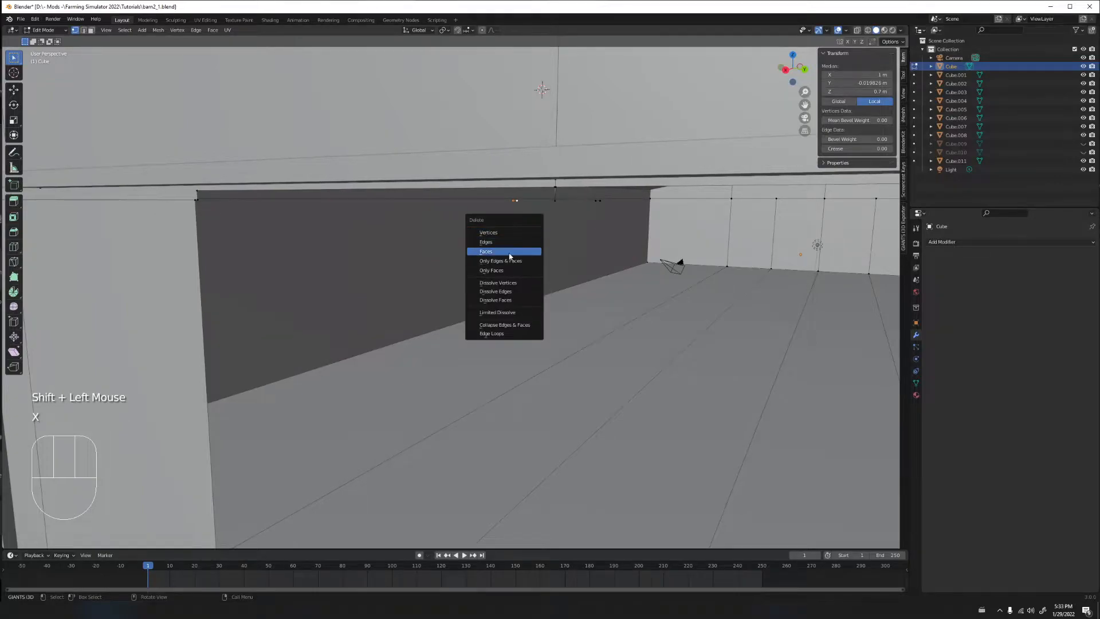
click(511, 242)
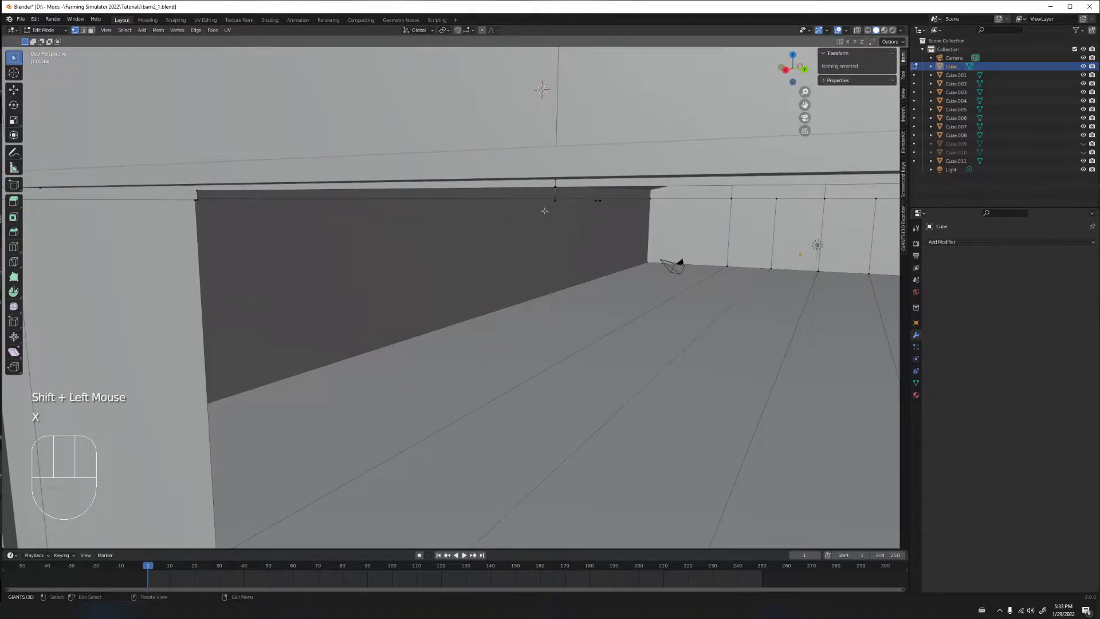
click(595, 200)
shift+click(599, 201)
key(x)
click(585, 235)
Set snapping to Vertex and raise the low centre vertex along Z to the vertices on the doorway's top edge
click(555, 199)
middle_drag(551, 204, 485, 239)
scroll(473, 243, up, 2)
scroll(472, 243, up, 2)
scroll(478, 232, up, 1)
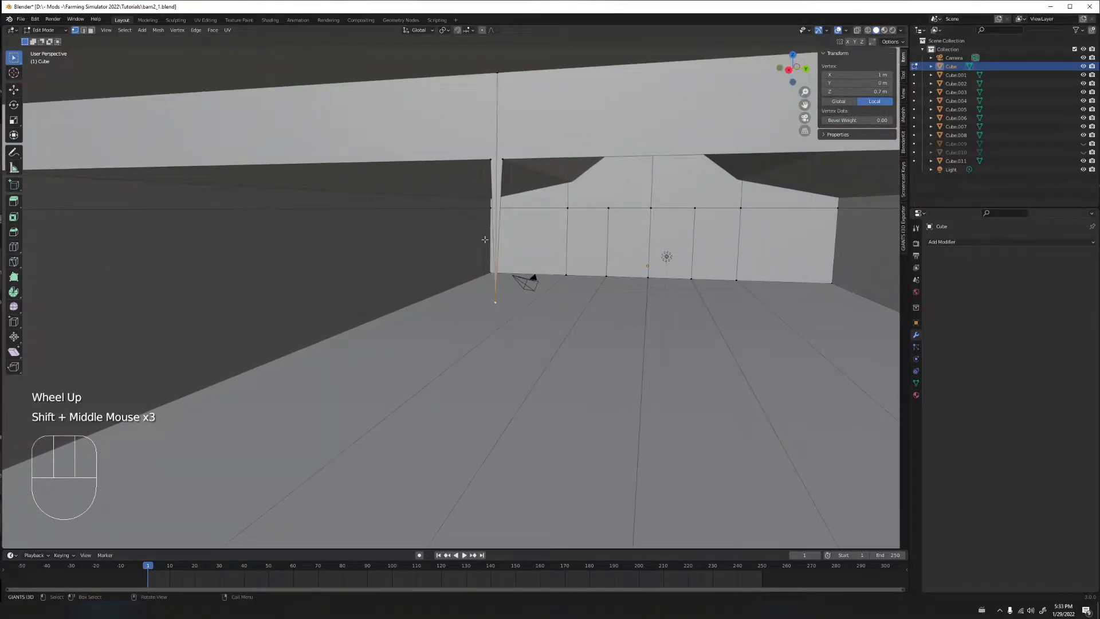
key(g)
key(z)
click(485, 240)
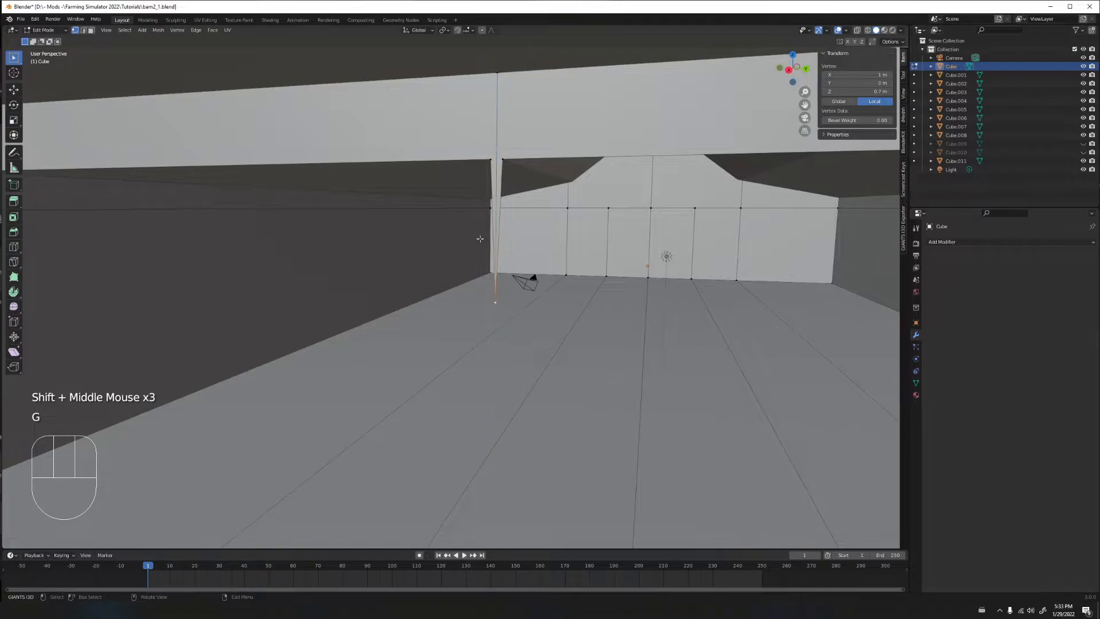
click(467, 30)
click(461, 67)
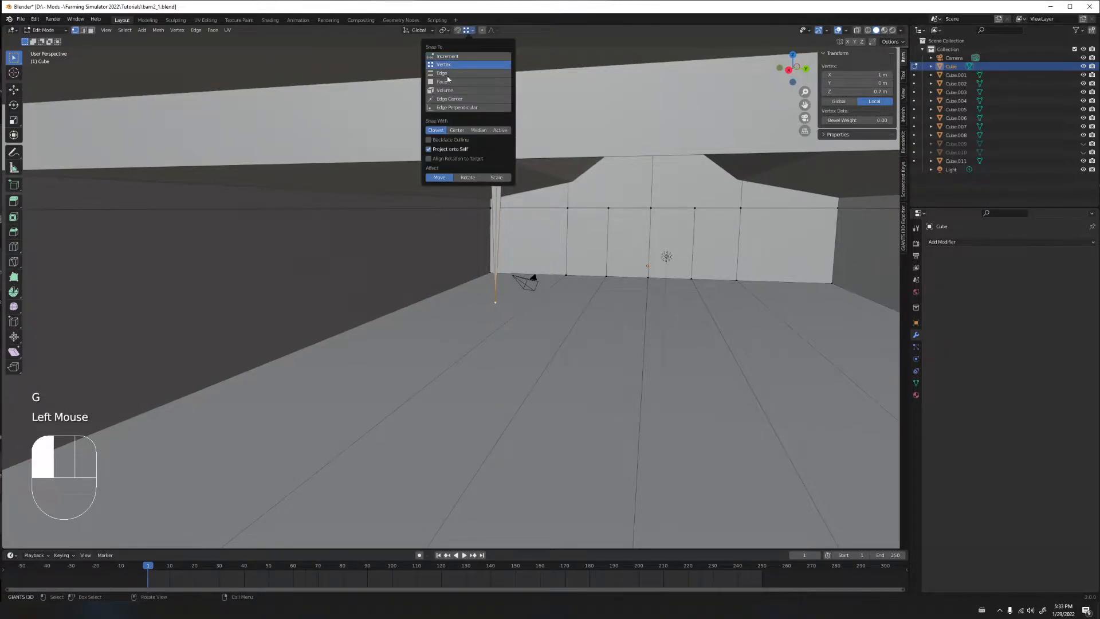
key(g)
key(z)
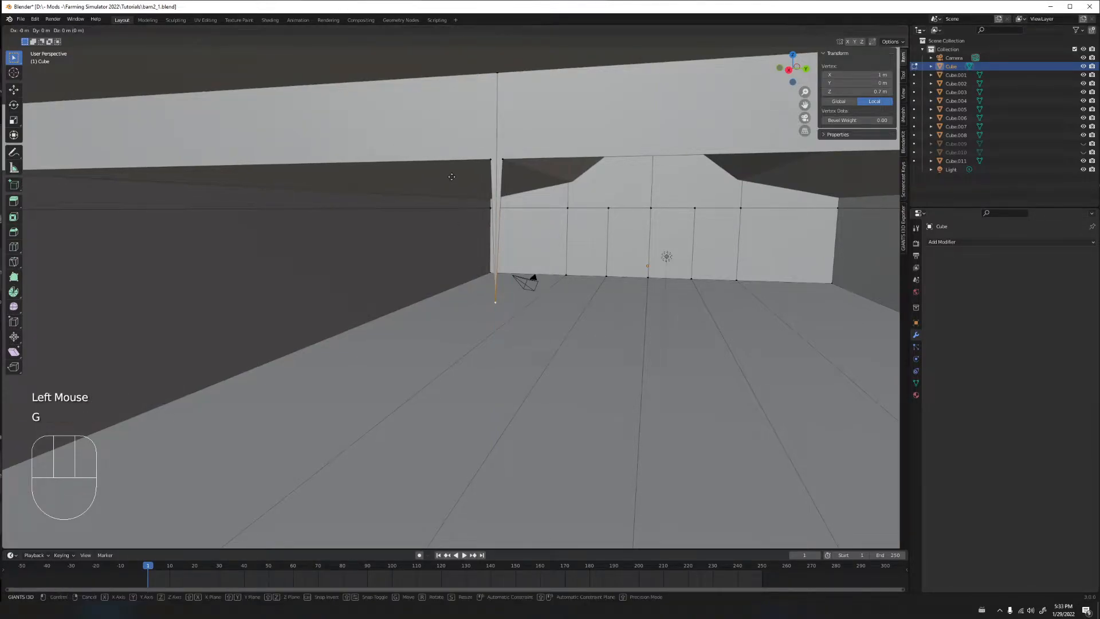
click(505, 157)
Slide the two vertices beside the doorway's top centre vertex along their edges until they meet it
middle_drag(506, 156, 380, 185)
scroll(486, 162, down, 2)
scroll(404, 199, up, 1)
click(474, 219)
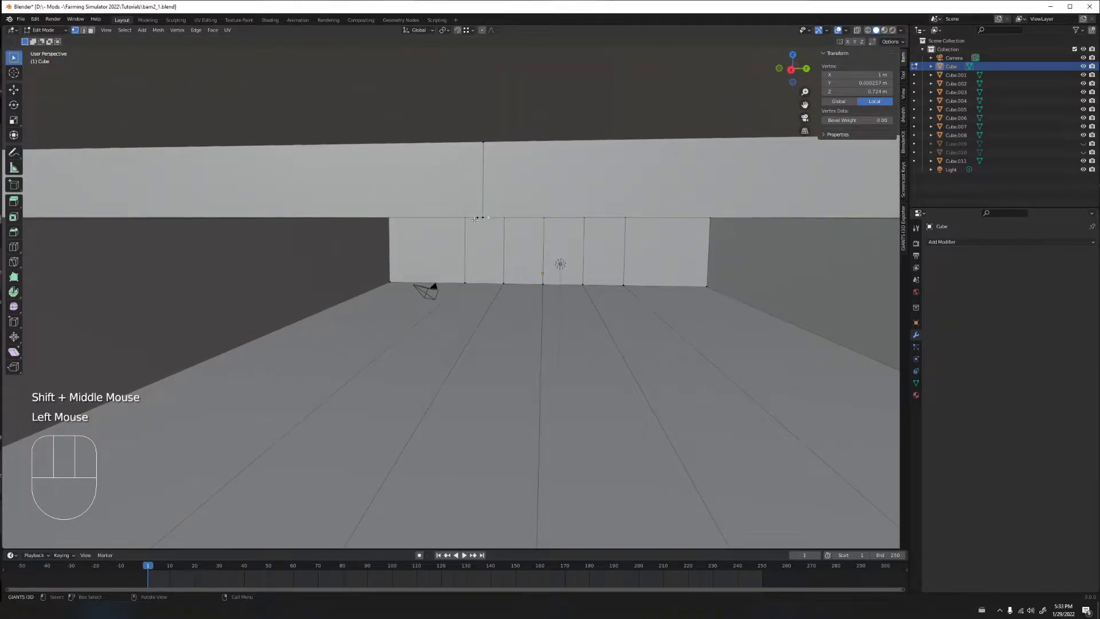
key(g)
key(g)
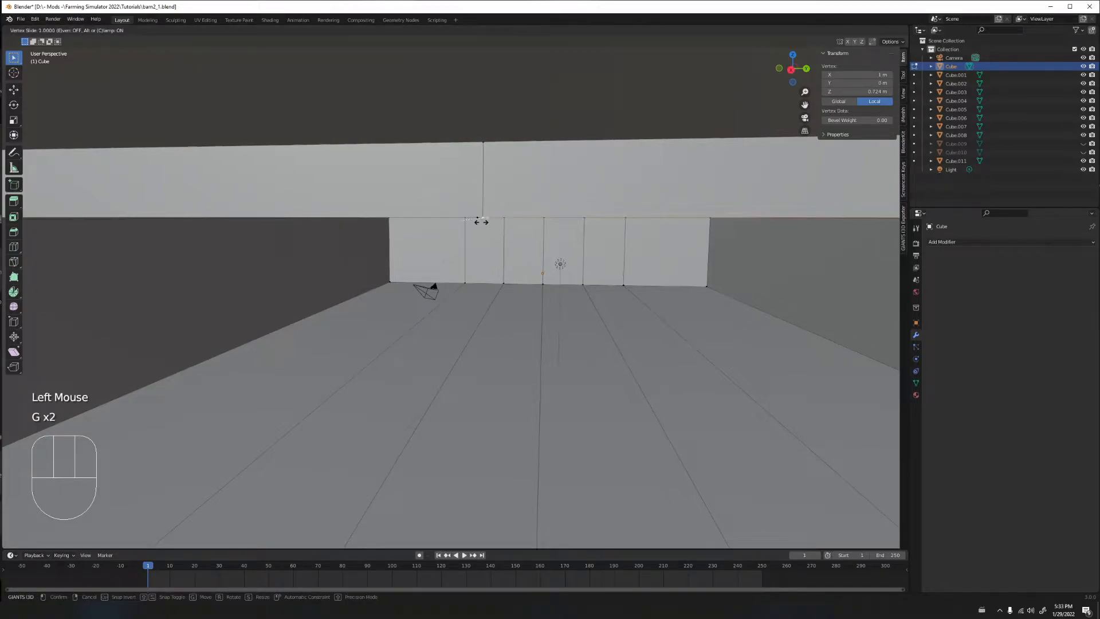
click(481, 221)
click(480, 218)
key(g)
key(g)
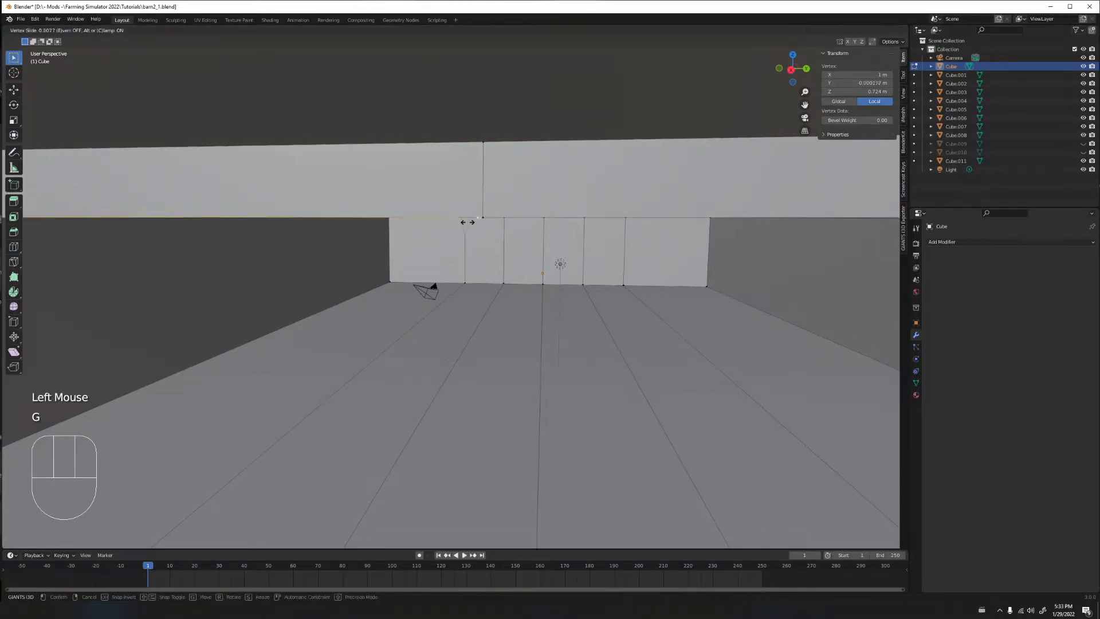
click(482, 224)
Raise the inner vertex at the doorway's upper right corner along Z to the top edge vertex, at 0.724 m
scroll(481, 224, down, 2)
shift+middle_drag(481, 223, 410, 230)
shift+middle_drag(516, 232, 395, 229)
shift+middle_drag(487, 226, 590, 250)
shift+middle_drag(446, 245, 401, 229)
shift+middle_drag(504, 223, 426, 260)
scroll(447, 198, up, 1)
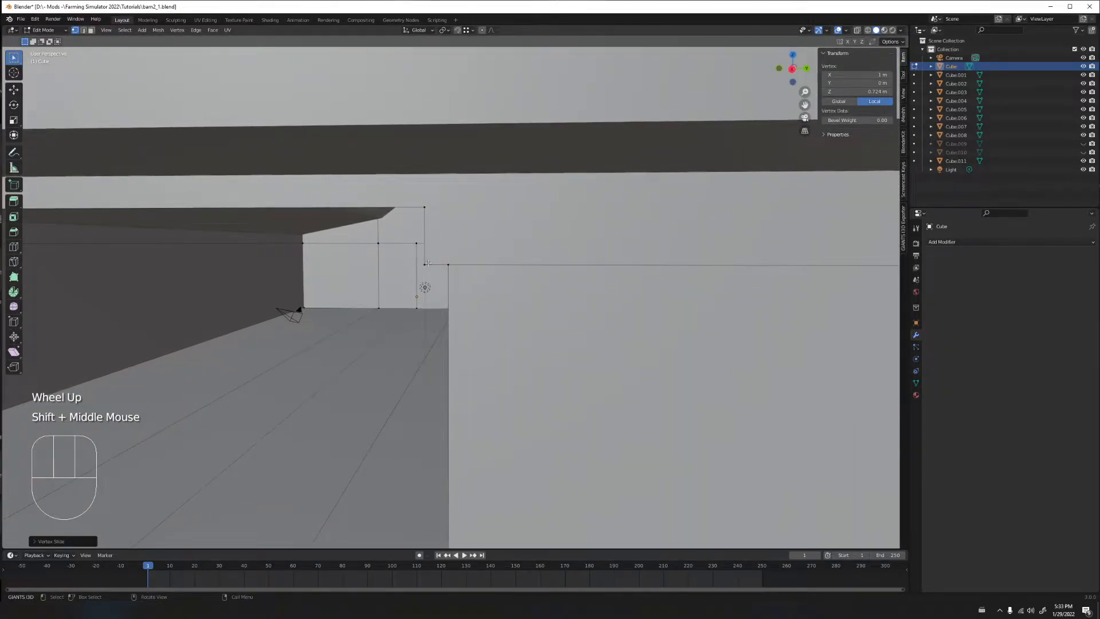
click(425, 264)
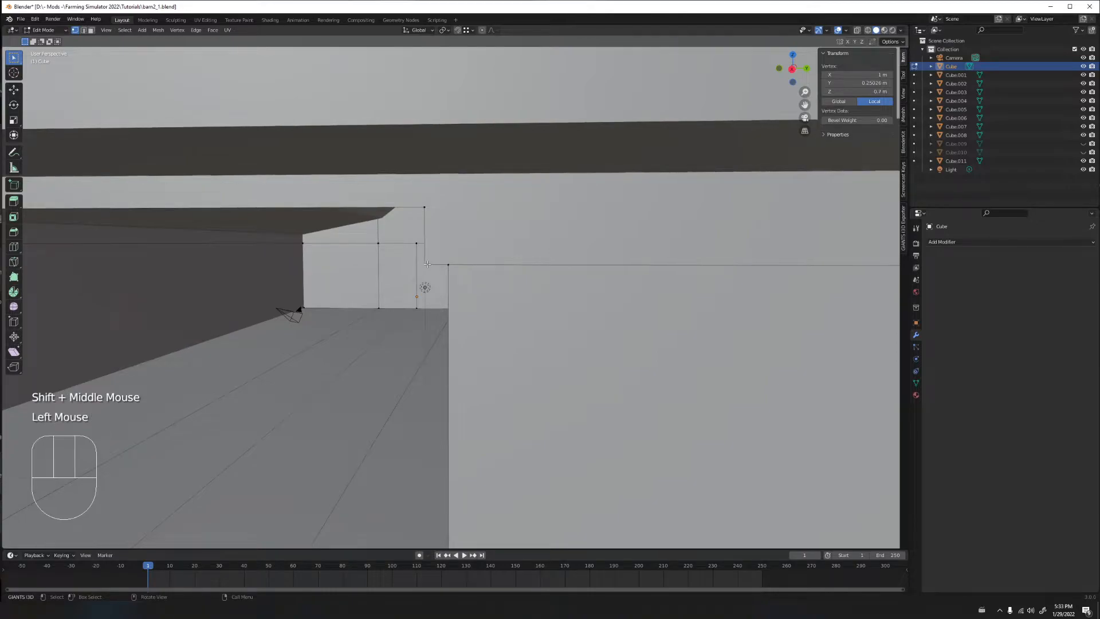
key(g)
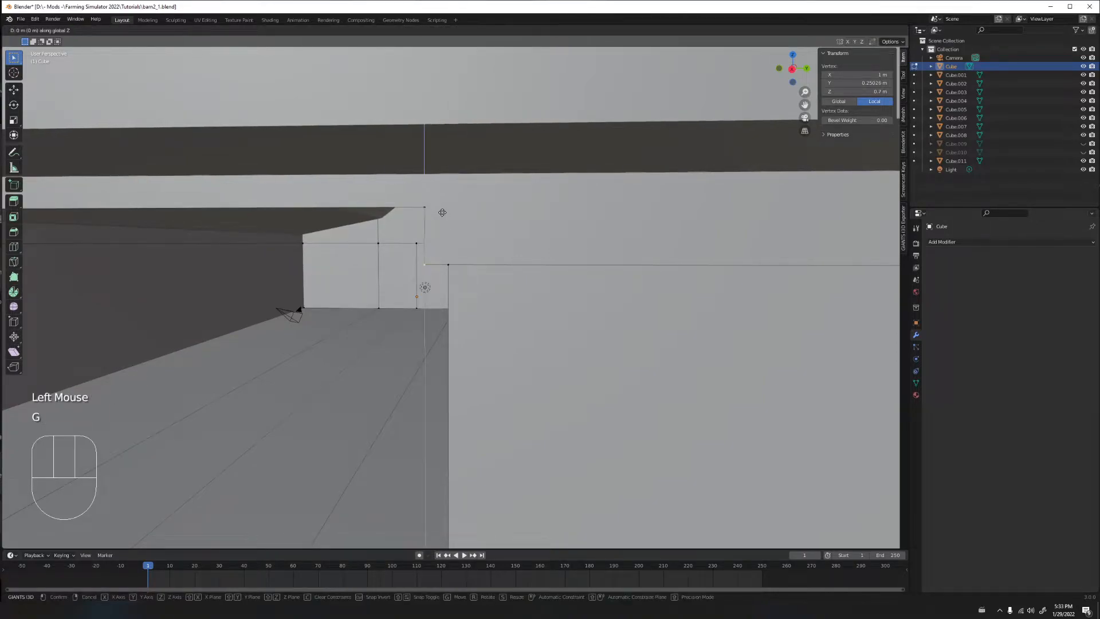
ctrl+click(427, 206)
key(g)
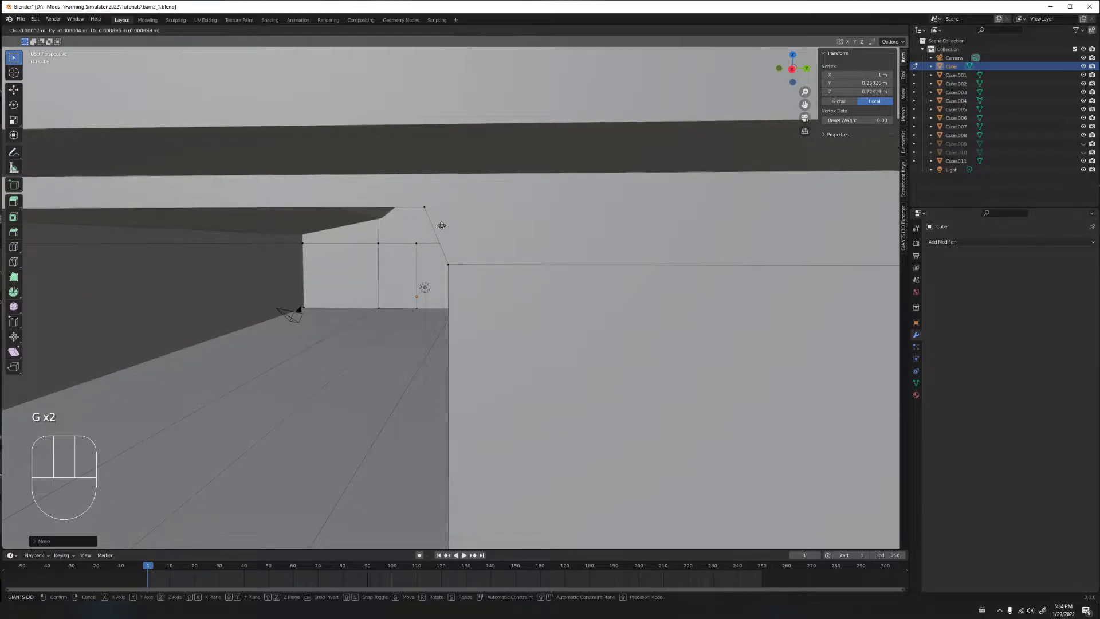
click(457, 223)
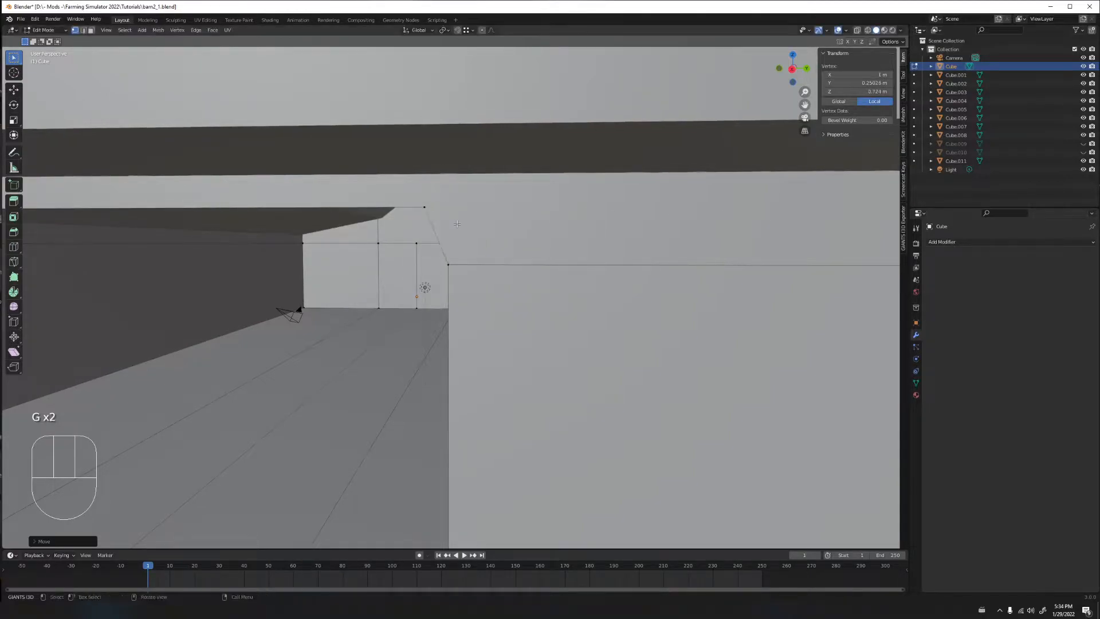
Align the raised vertex along Y with the outer right corner vertex, and slide the neighbouring top edge vertex onto it
key(g)
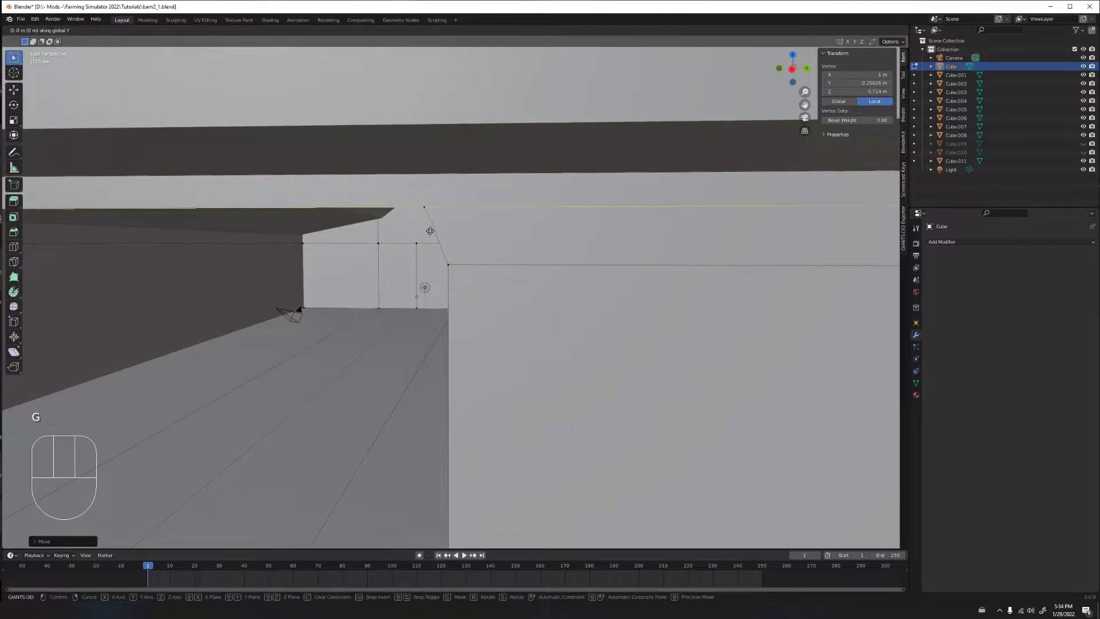
ctrl+click(448, 264)
click(424, 207)
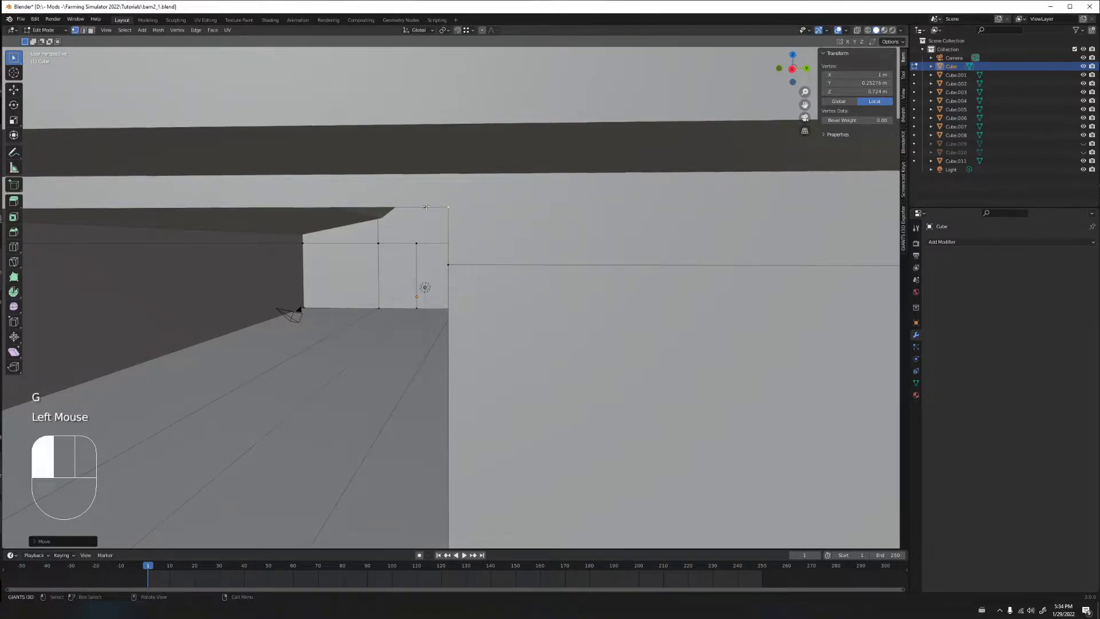
key(g)
key(g)
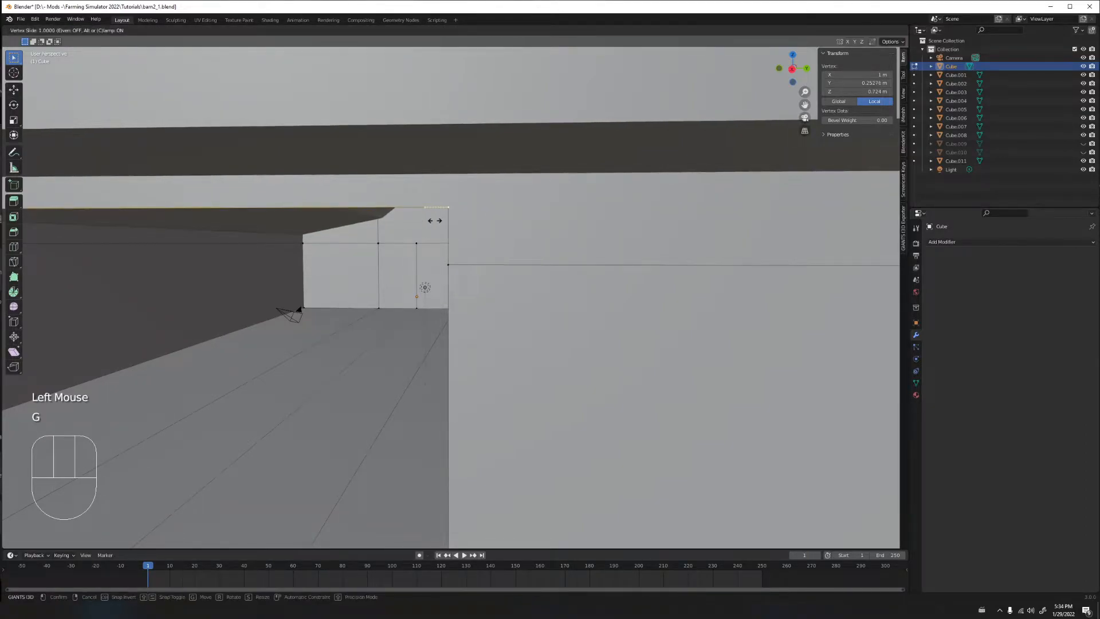
click(452, 220)
Raise the inner vertex at the doorway's upper left corner to the top edge vertex, and align it along Y with the outer corner vertex
shift+middle_drag(452, 220, 450, 251)
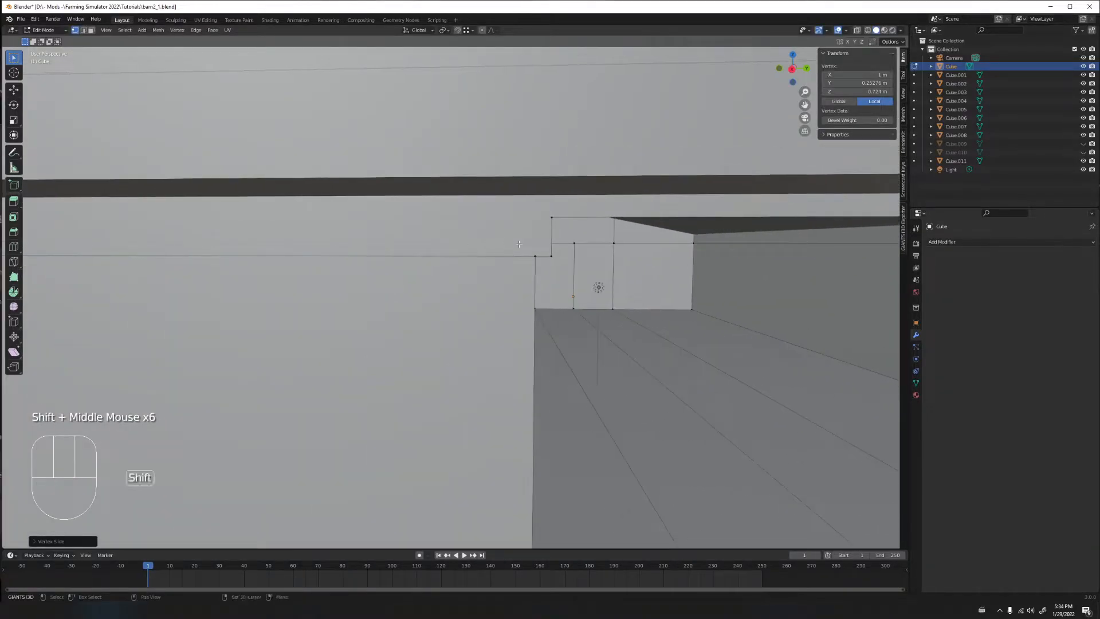
click(552, 256)
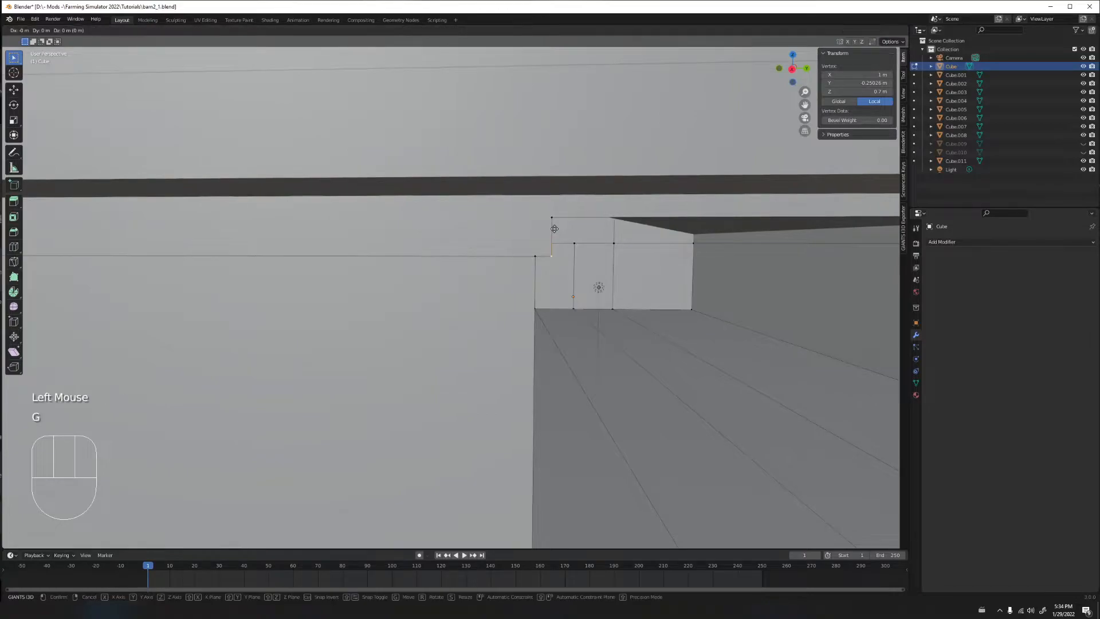
key(g)
click(546, 222)
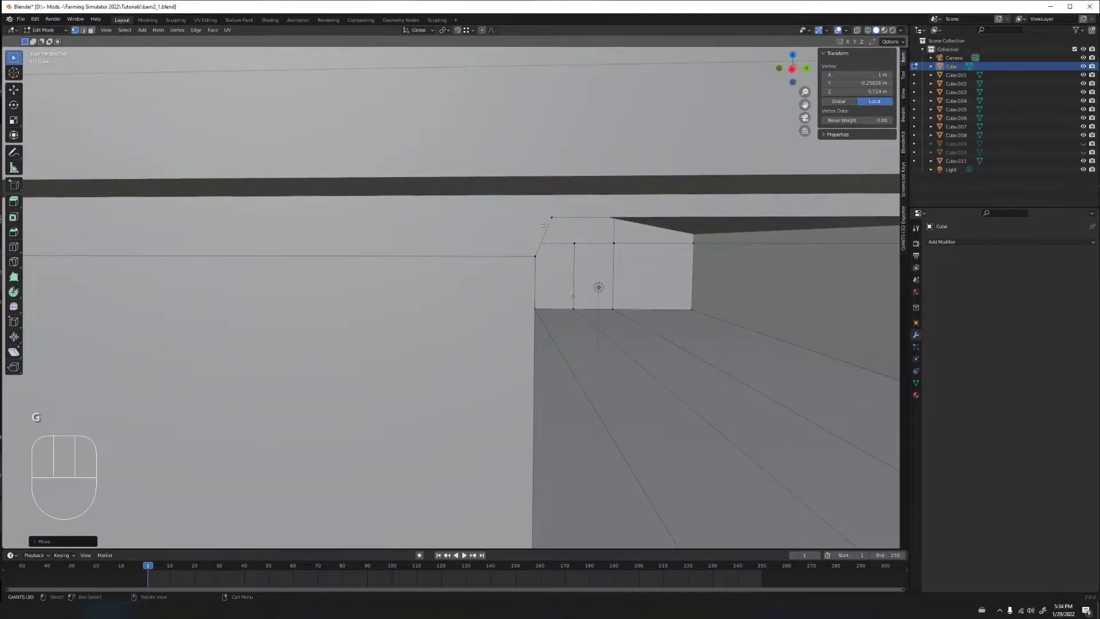
key(g)
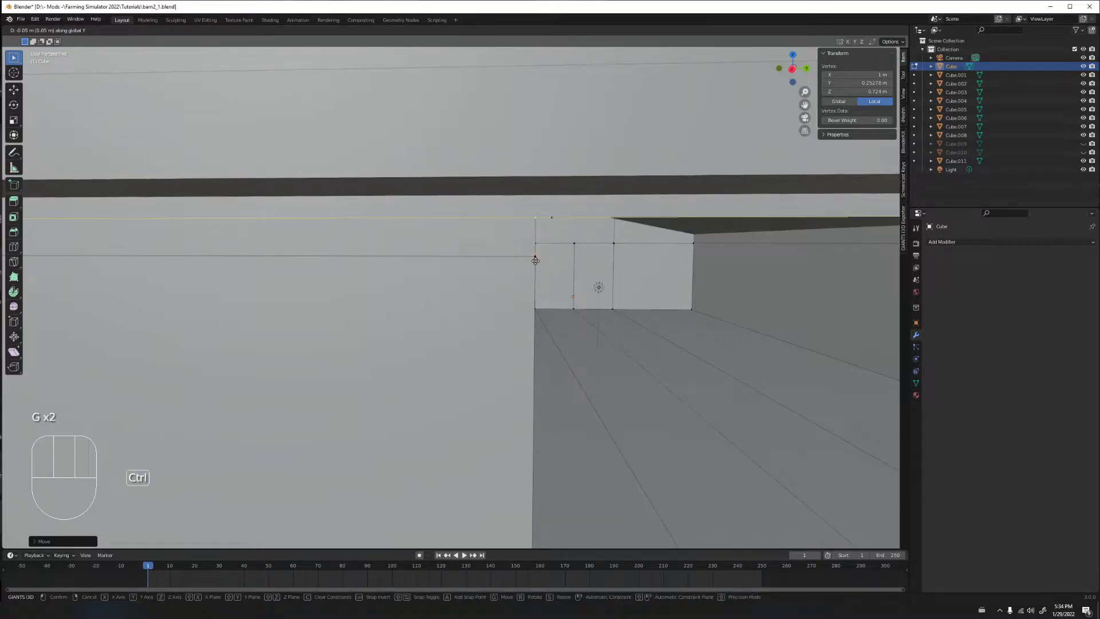
click(533, 261)
Slide the neighbouring top edge vertex along its edge onto the doorway's squared upper left corner
middle_drag(533, 261, 482, 249)
click(429, 209)
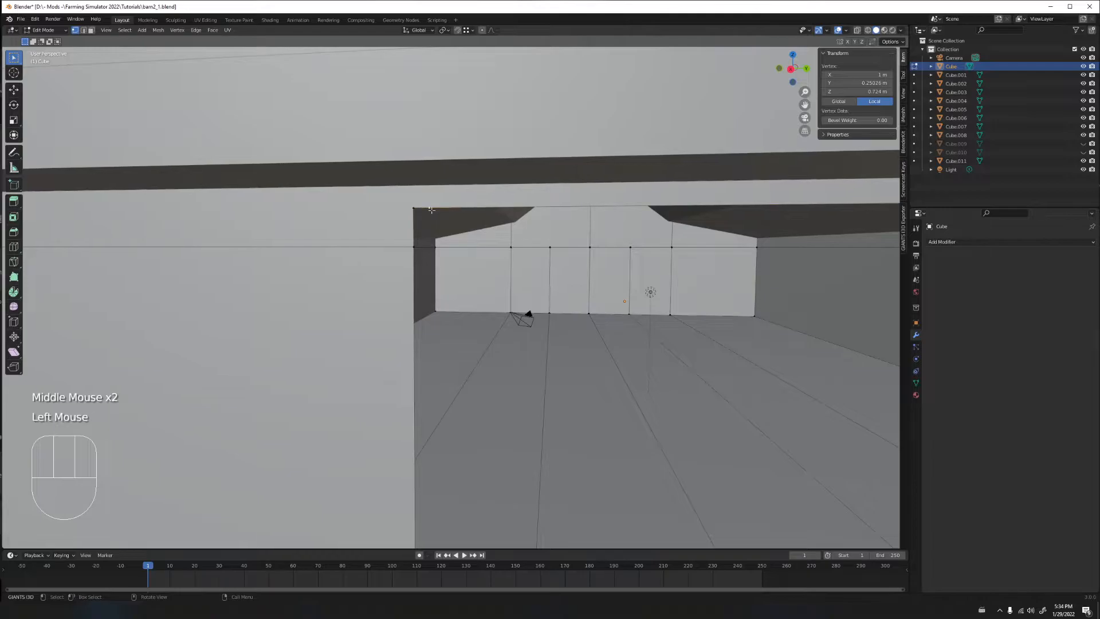
key(g)
key(g)
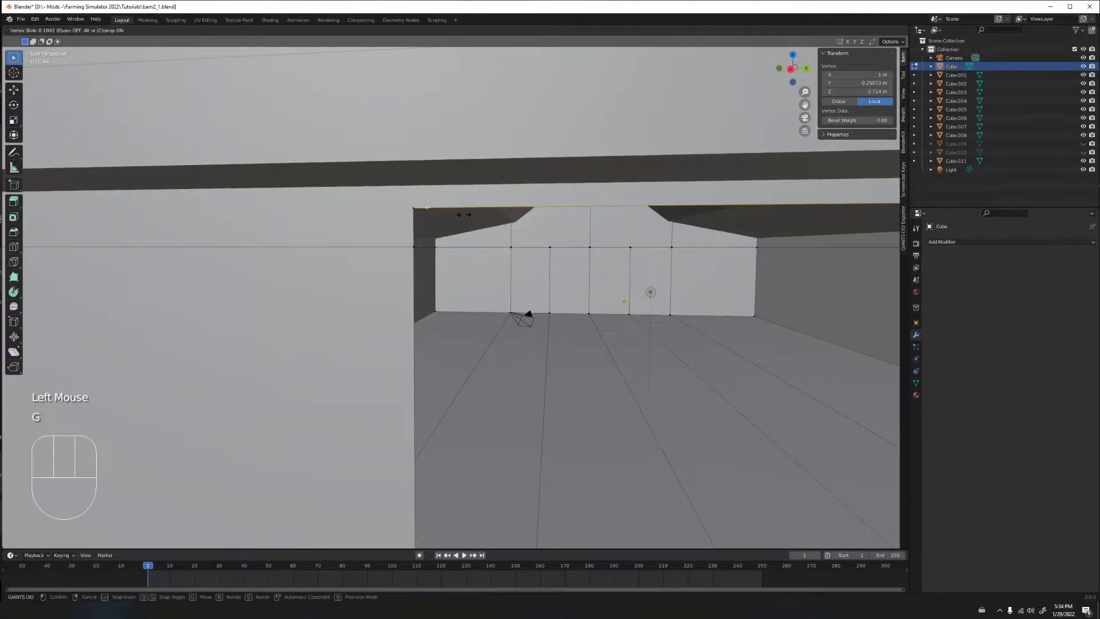
click(436, 215)
scroll(437, 215, up, 3)
shift+middle_drag(436, 215, 428, 239)
Select the whole barn wall mesh and merge its overlapping vertices by distance
scroll(429, 239, down, 4)
shift+middle_drag(454, 298, 409, 239)
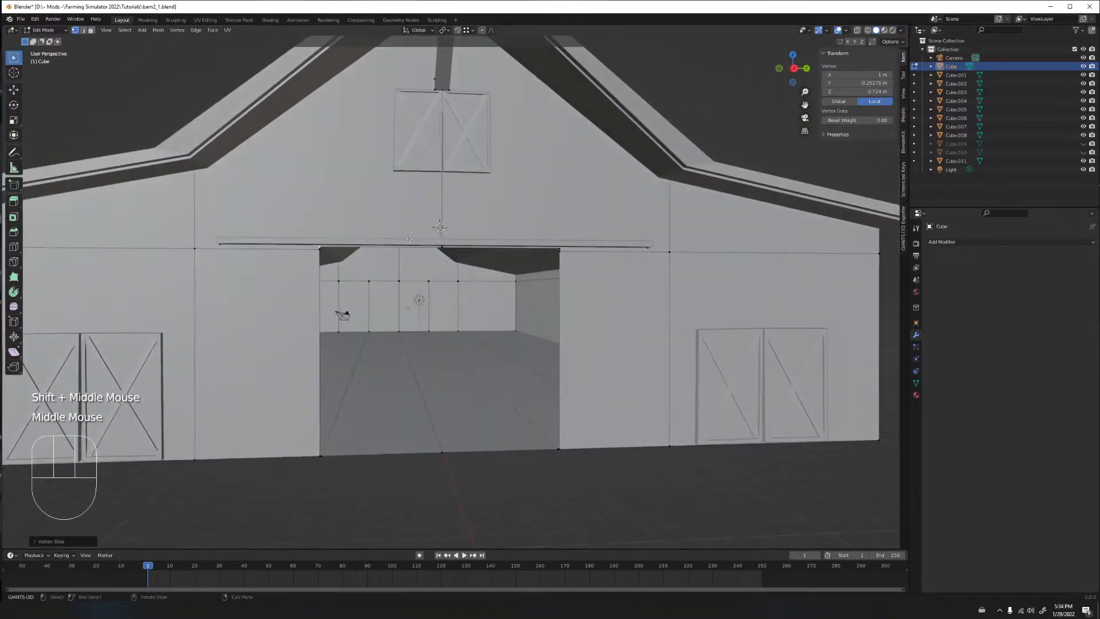
scroll(410, 237, up, 2)
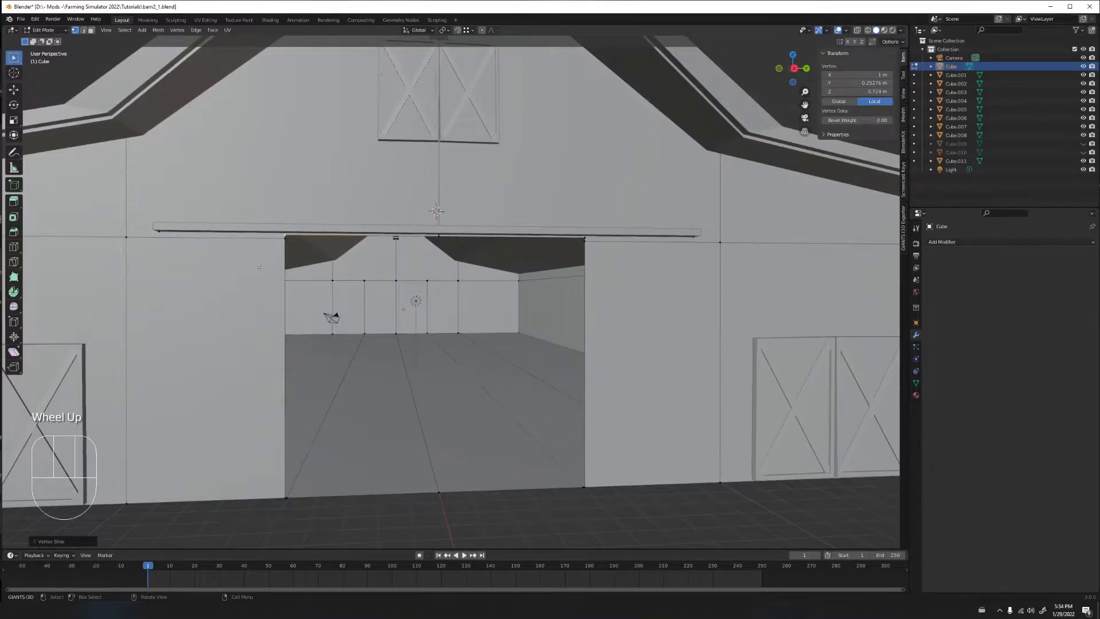
key(a)
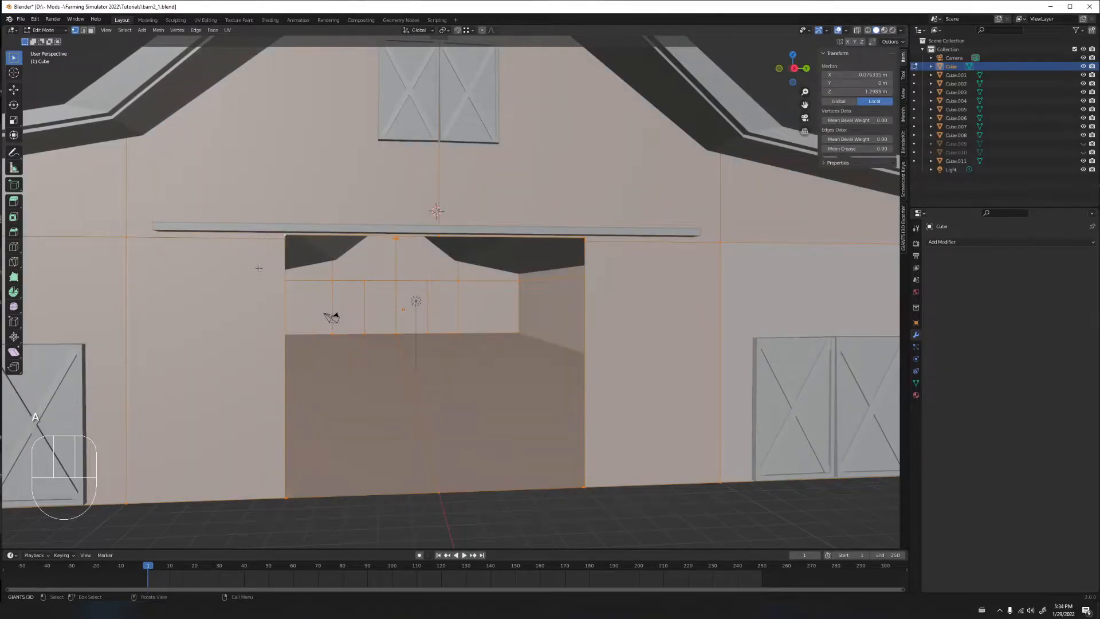
key(m)
click(250, 267)
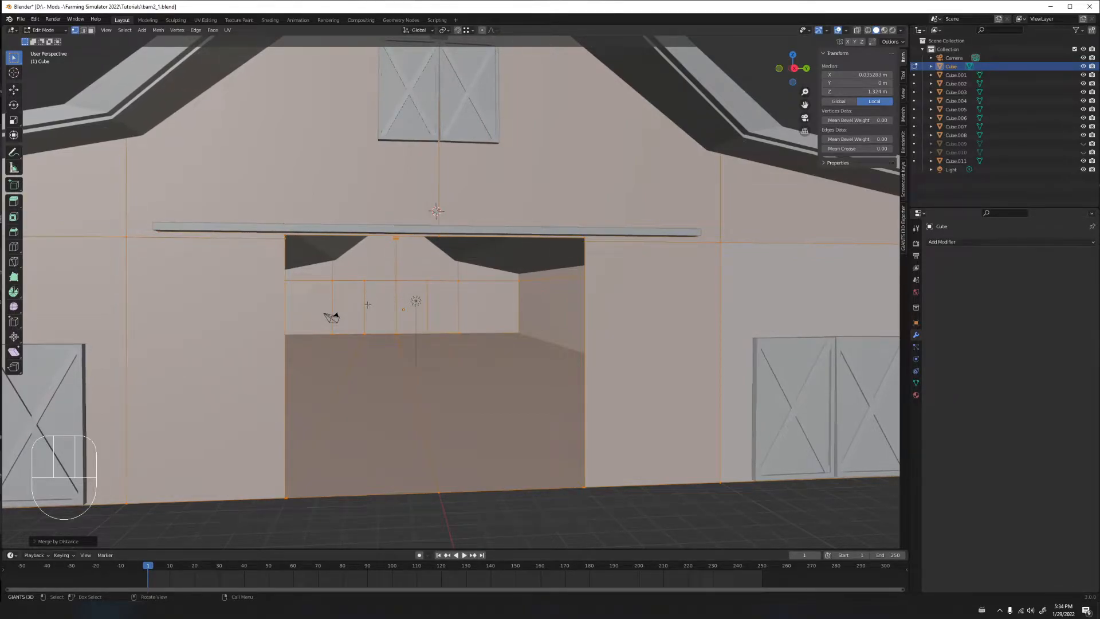
mouse_move(366, 298)
middle_down()
mouse_move(390, 287)
mouse_move(359, 312)
middle_up()
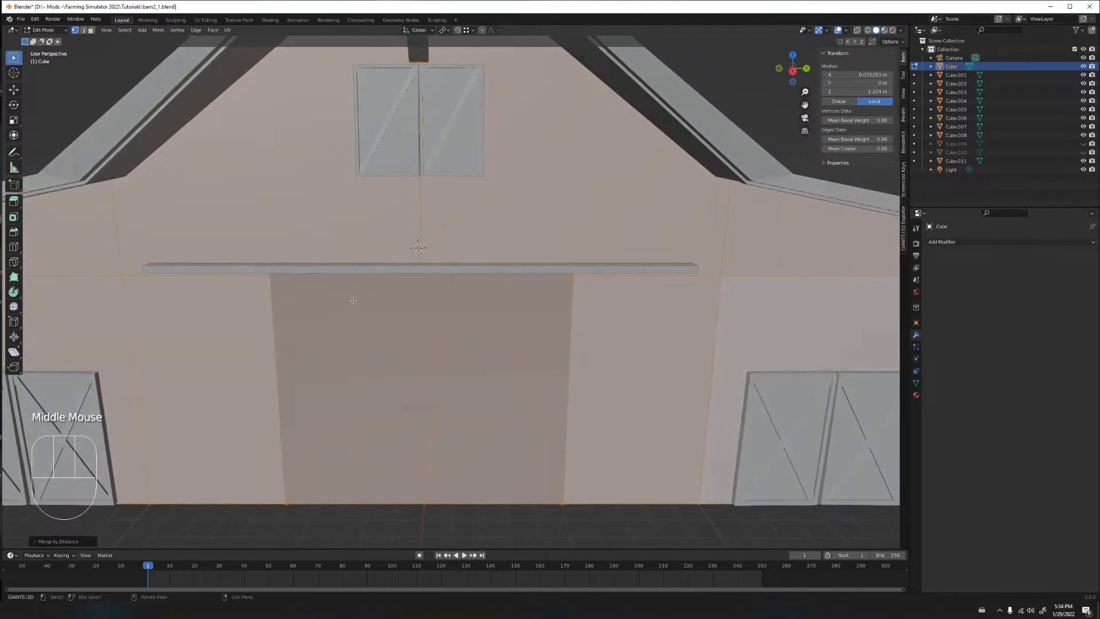
middle_drag(397, 251, 433, 279)
Examine the small double doors beside the large doorway in Object Mode, and return to editing the barn wall mesh
key(Tab)
click(490, 275)
click(478, 249)
click(479, 249)
click(483, 294)
scroll(478, 297, up, 2)
scroll(422, 309, down, 2)
click(449, 243)
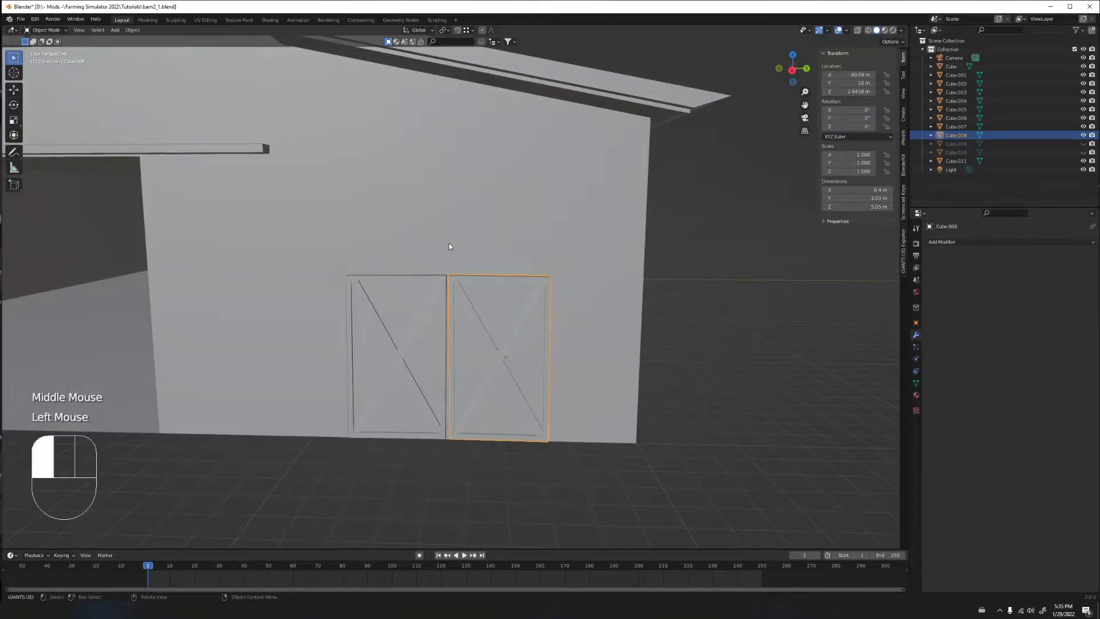
click(448, 243)
key(Tab)
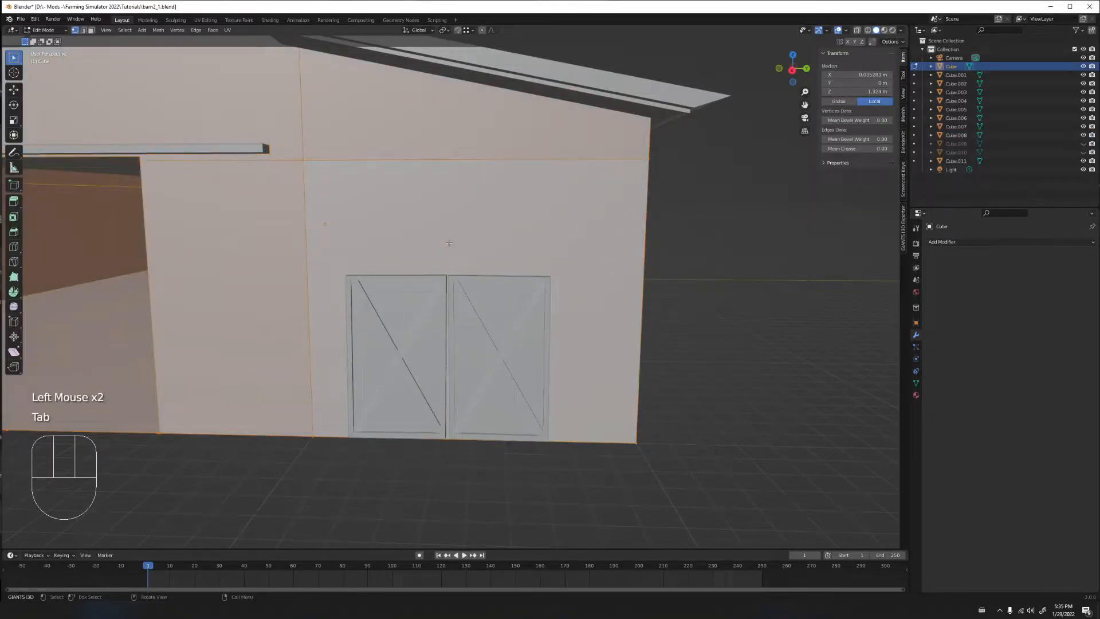
Add two vertical loop cuts to the wall right of the large doorway, aligned with the outer edges of the small double doors
middle_drag(448, 243, 493, 194)
key(ctrl+r)
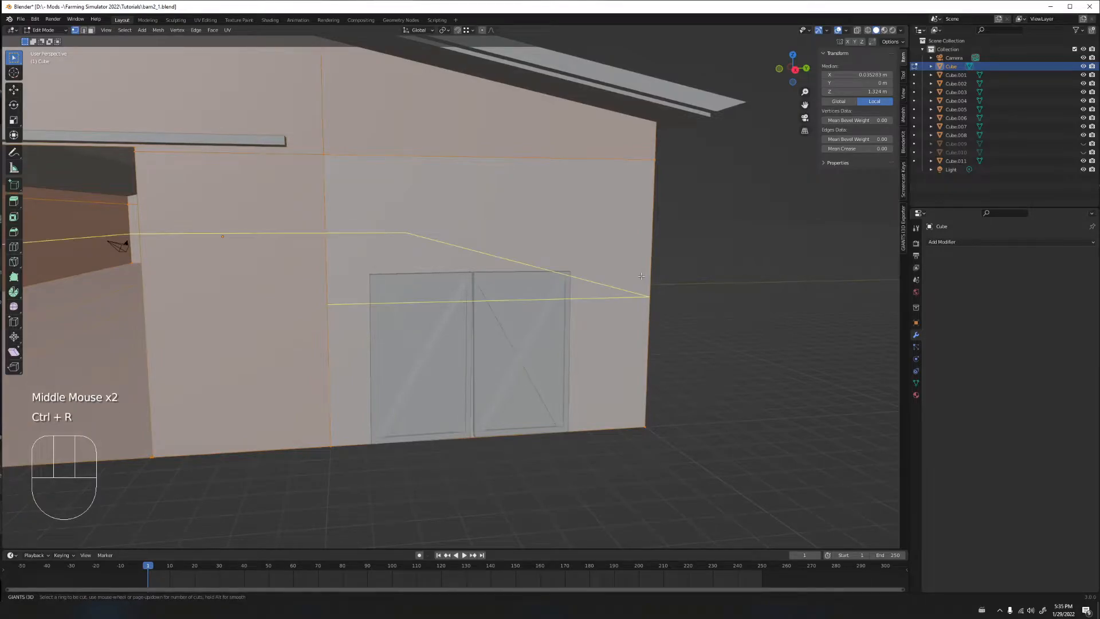
click(496, 158)
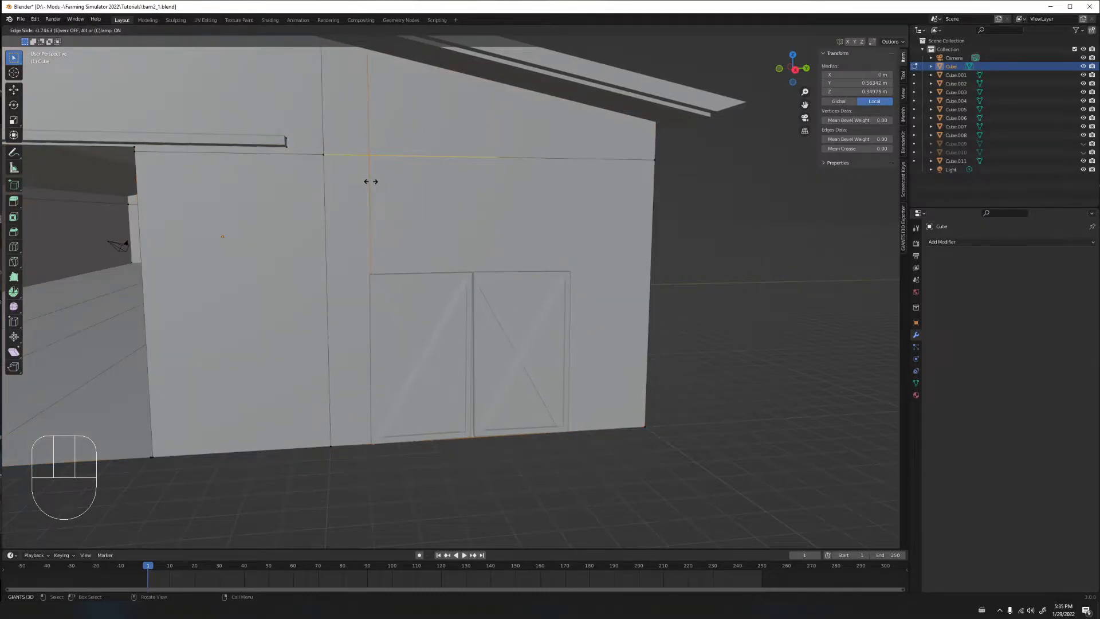
click(370, 181)
key(ctrl+r)
click(547, 149)
click(599, 158)
middle_drag(599, 158, 452, 189)
scroll(469, 178, up, 3)
scroll(457, 170, down, 2)
scroll(457, 170, down, 1)
Try vertical loop cuts at the centre of the small double doors and across the left door, and undo both
key(ctrl+r)
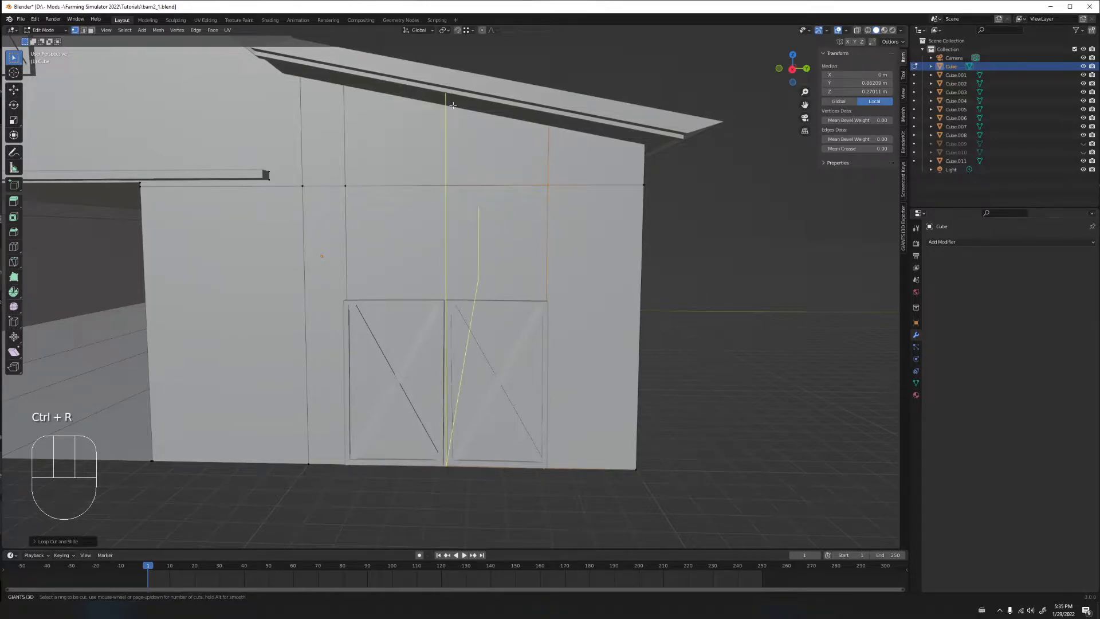
click(453, 106)
key(ctrl+r)
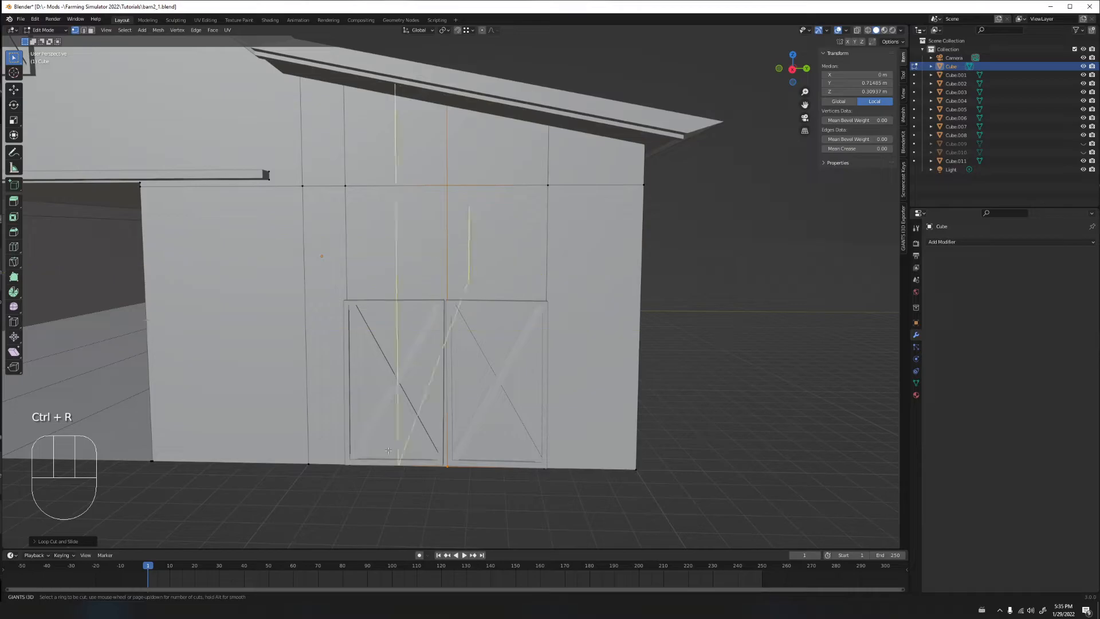
click(406, 462)
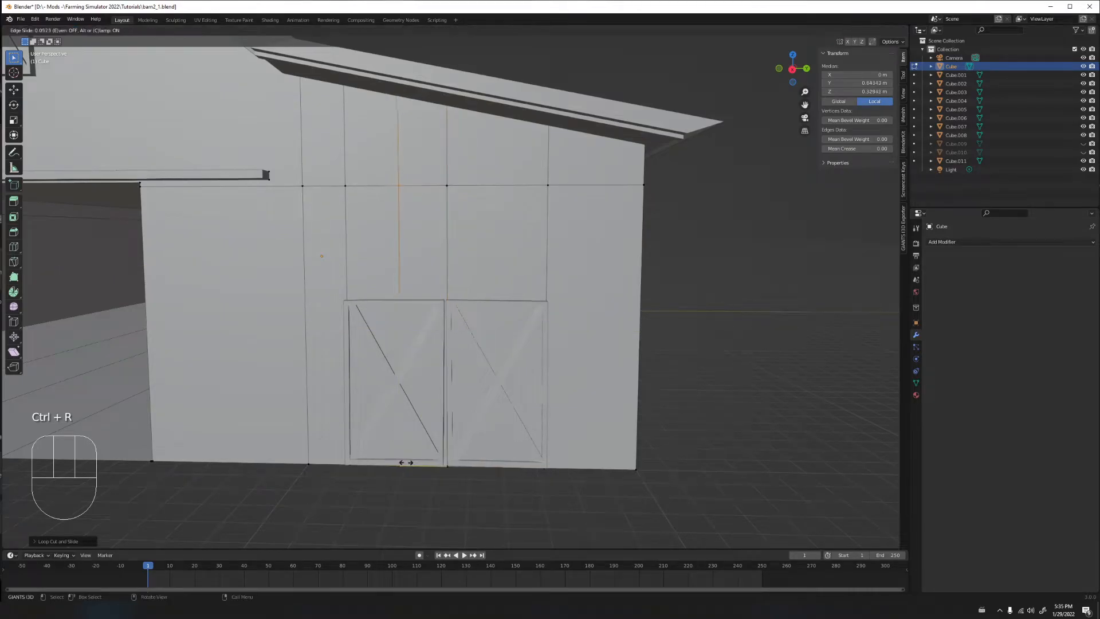
click(444, 462)
key(ctrl+z)
key(ctrl+z)
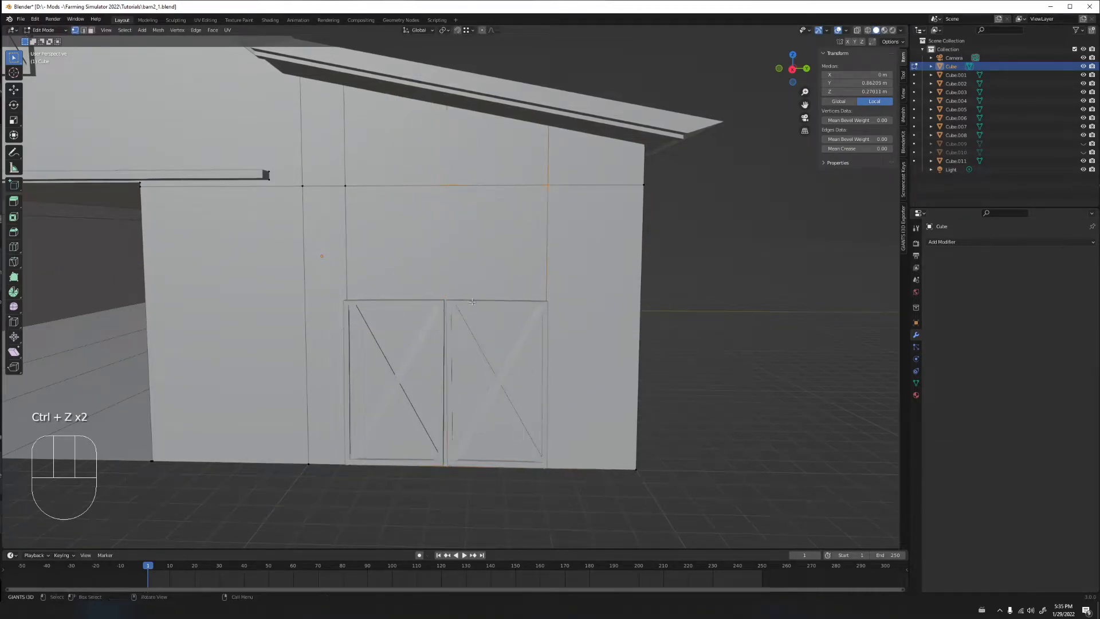
Add a horizontal loop cut around the wall, level with the top edge of the small double doors
key(ctrl+r)
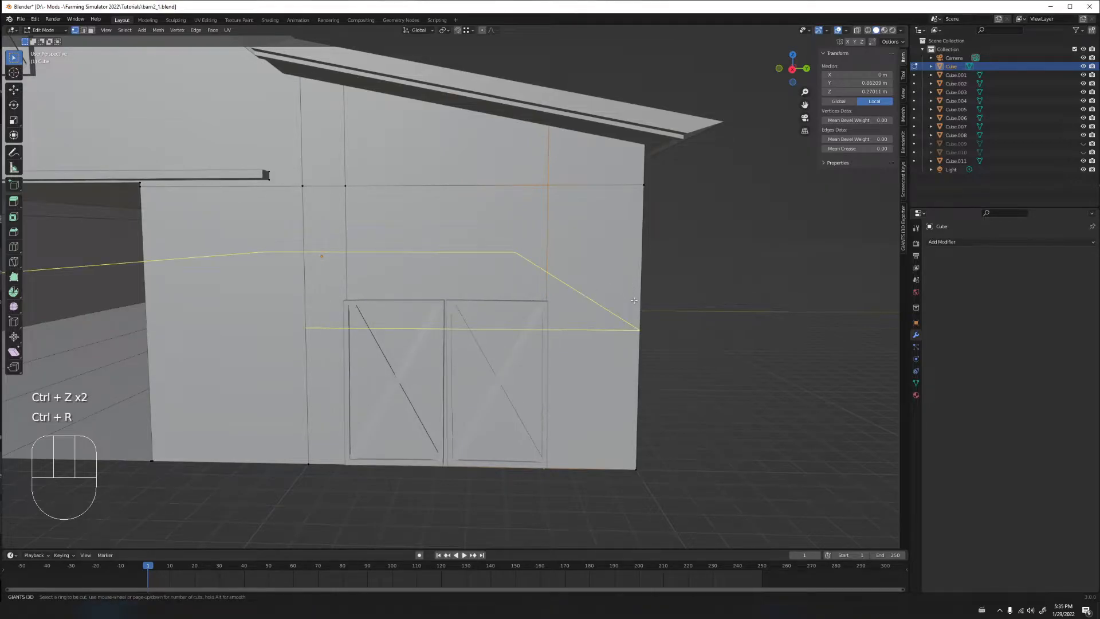
click(644, 315)
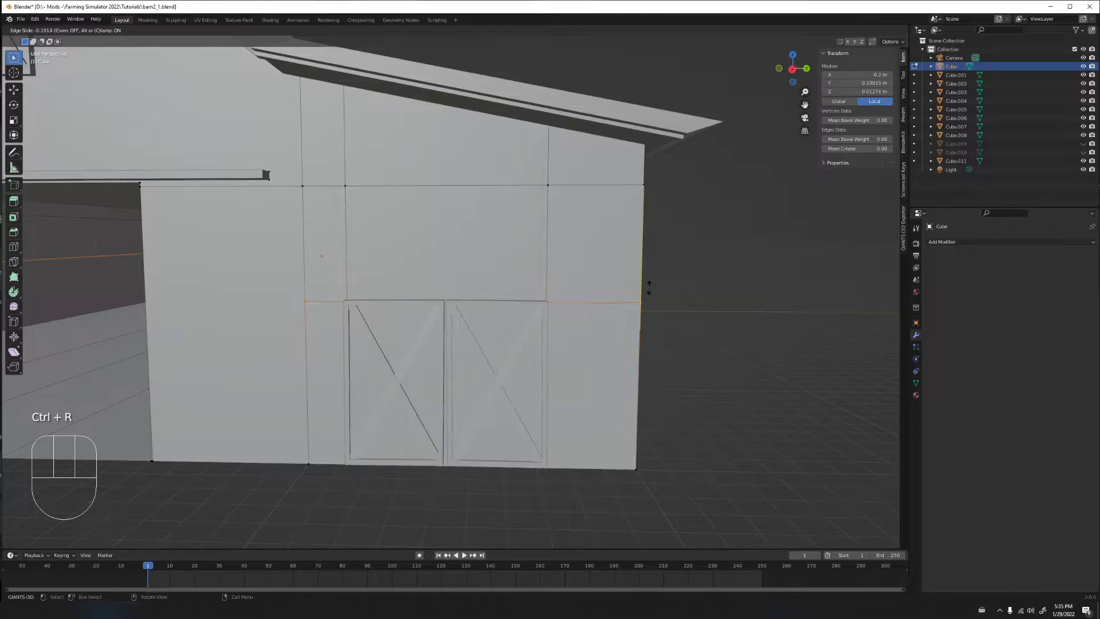
click(649, 288)
middle_drag(647, 286, 435, 310)
scroll(588, 323, up, 2)
Delete the wall face behind the right pair of small doors in face select mode
key(3)
shift+middle_drag(519, 406, 389, 299)
click(428, 304)
key(x)
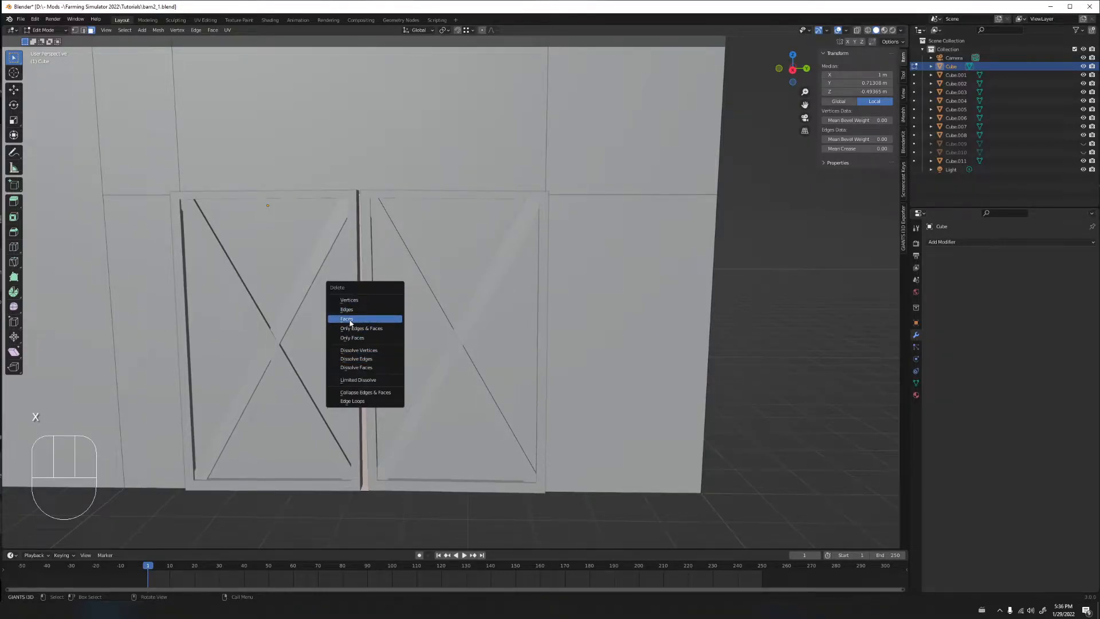
click(349, 318)
middle_drag(349, 322, 405, 294)
Hide both small doors to inspect the opening behind them, undo the hiding, and return to editing the barn wall mesh
click(377, 291)
key(Tab)
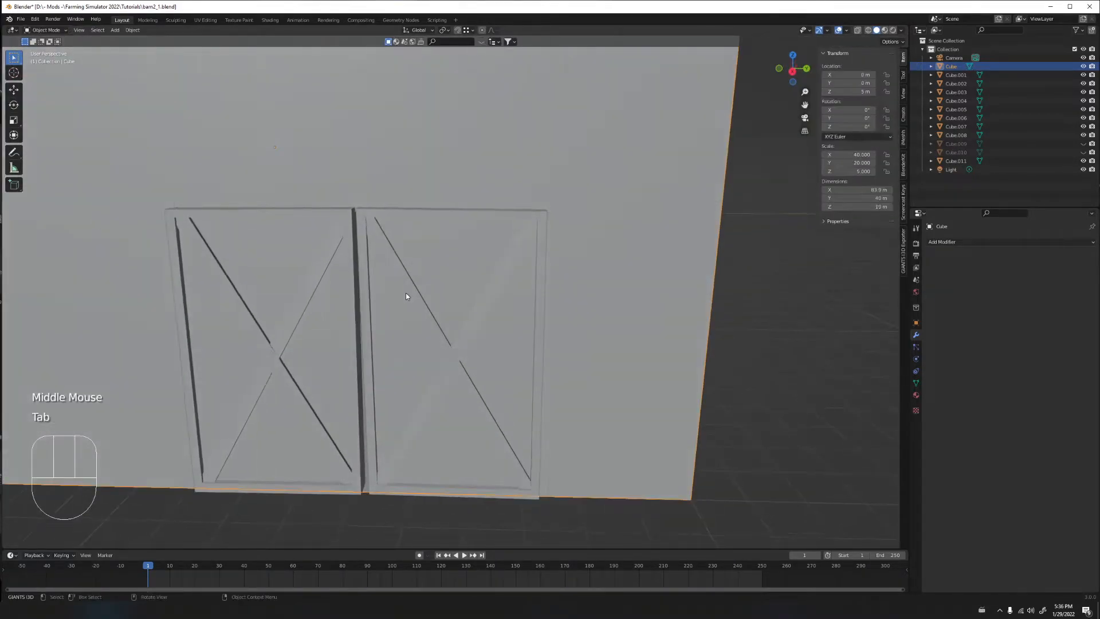
click(406, 293)
shift+click(290, 287)
key(h)
middle_drag(289, 289, 316, 278)
key(ctrl+z)
scroll(316, 277, down, 2)
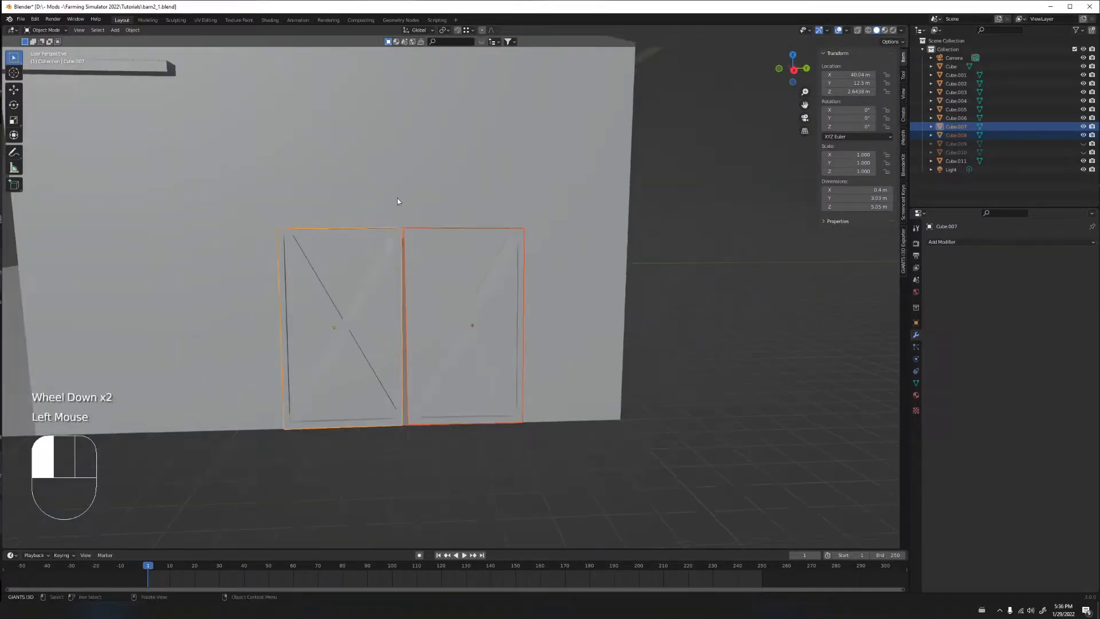
click(397, 201)
key(Tab)
Select the surplus loop-cut edges on the wall above the right pair of small doors and try to dissolve them
scroll(228, 238, down, 2)
shift+middle_drag(229, 238, 253, 239)
scroll(437, 233, up, 2)
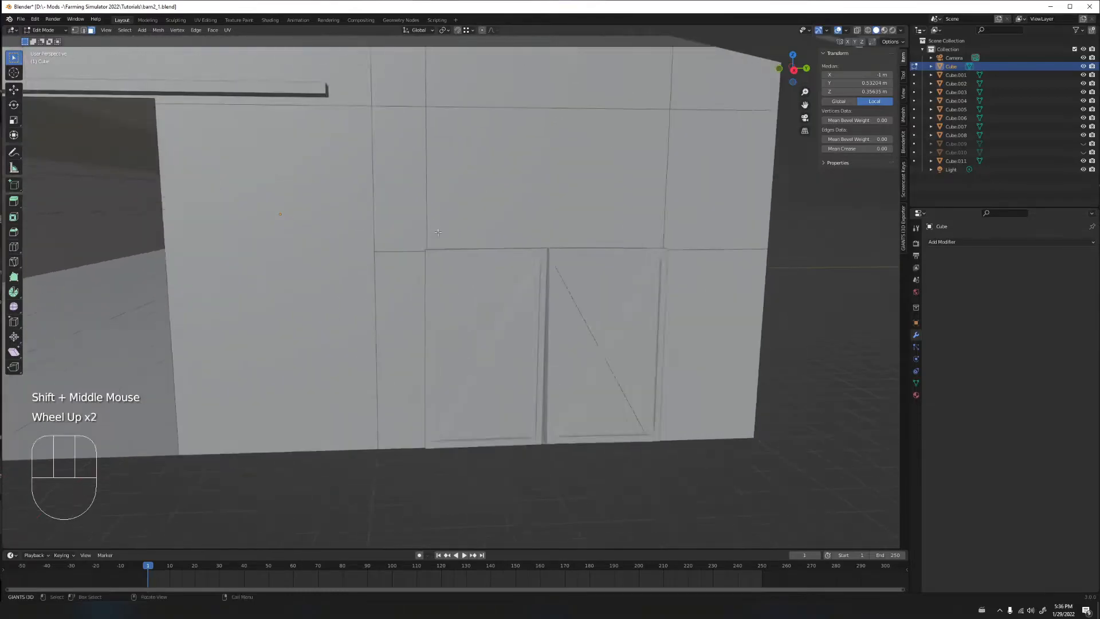
shift+middle_drag(437, 233, 355, 148)
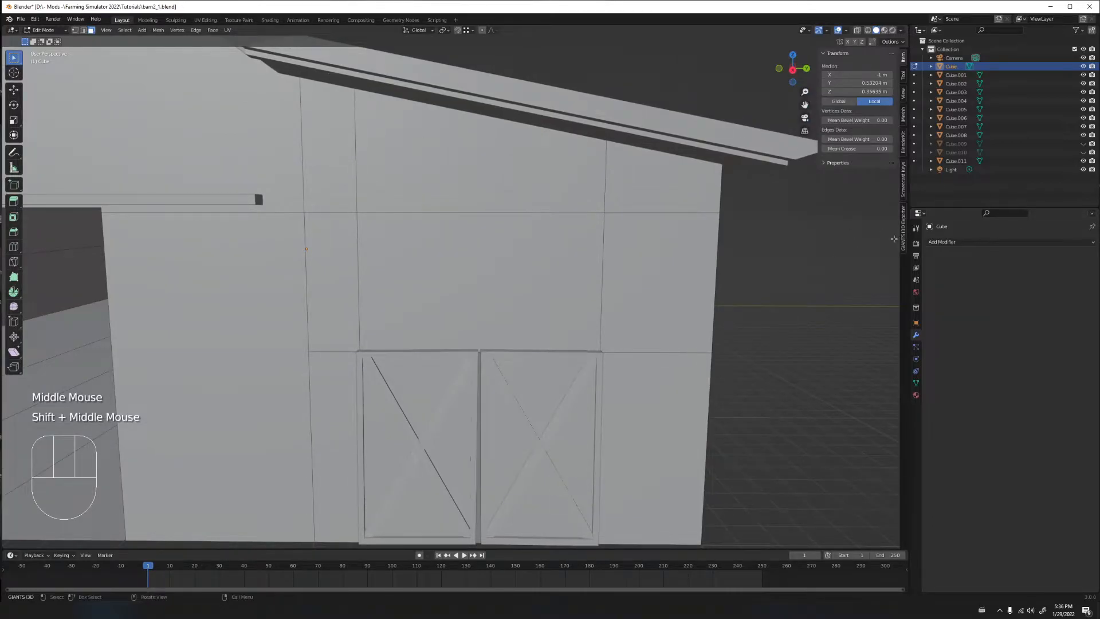
mouse_move(358, 164)
shift+middle_down()
mouse_move(248, 188)
mouse_move(351, 175)
shift+middle_up()
click(351, 175)
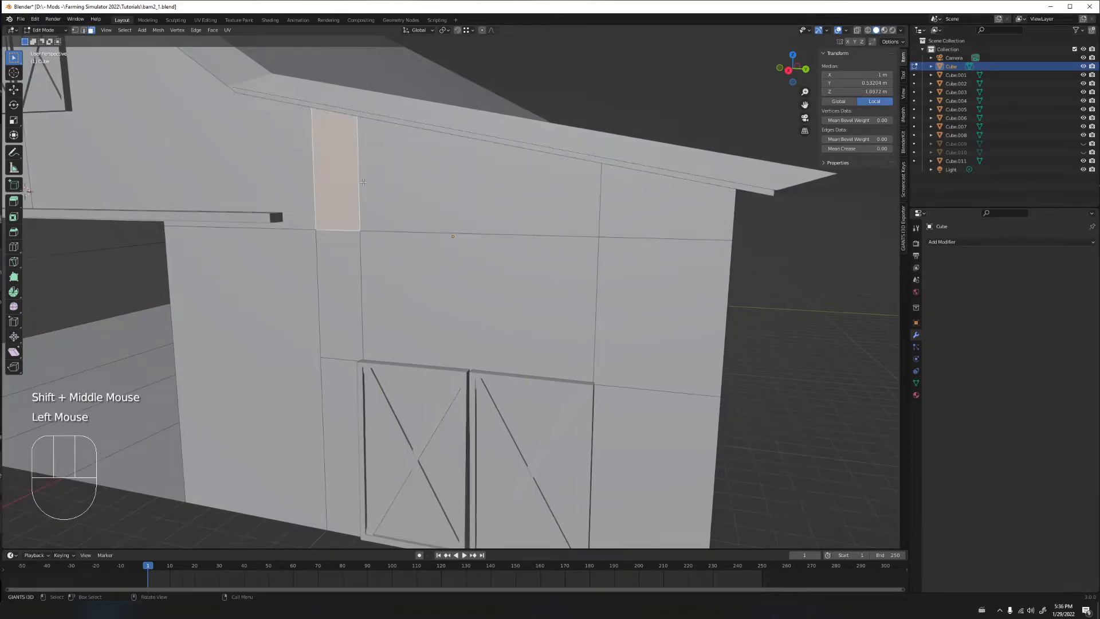
key(2)
click(354, 175)
shift+click(596, 199)
shift+click(403, 240)
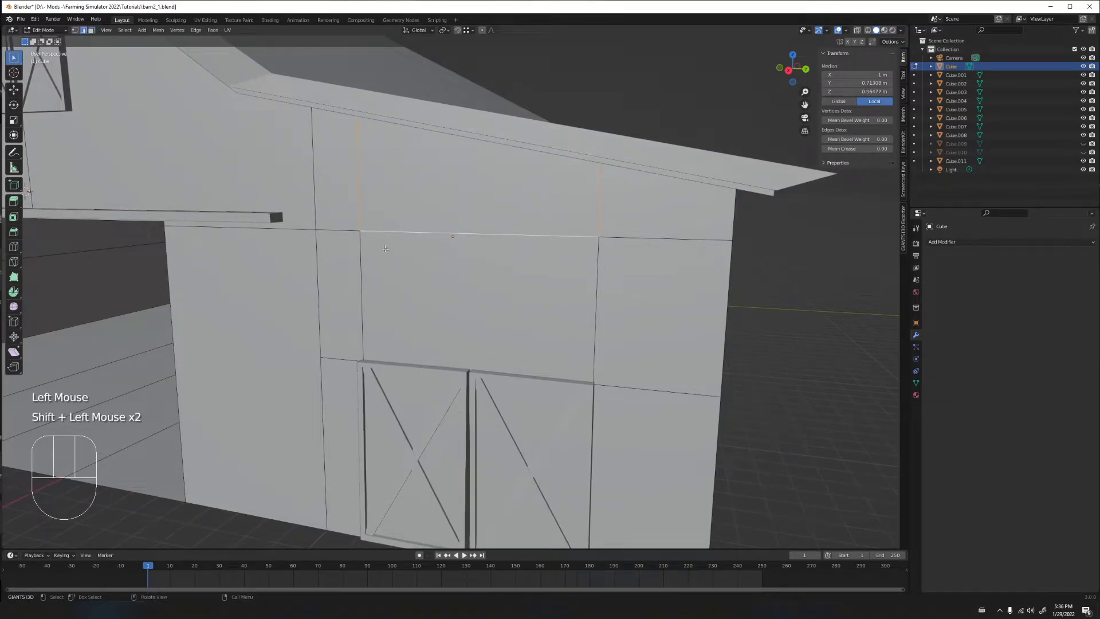
shift+click(364, 289)
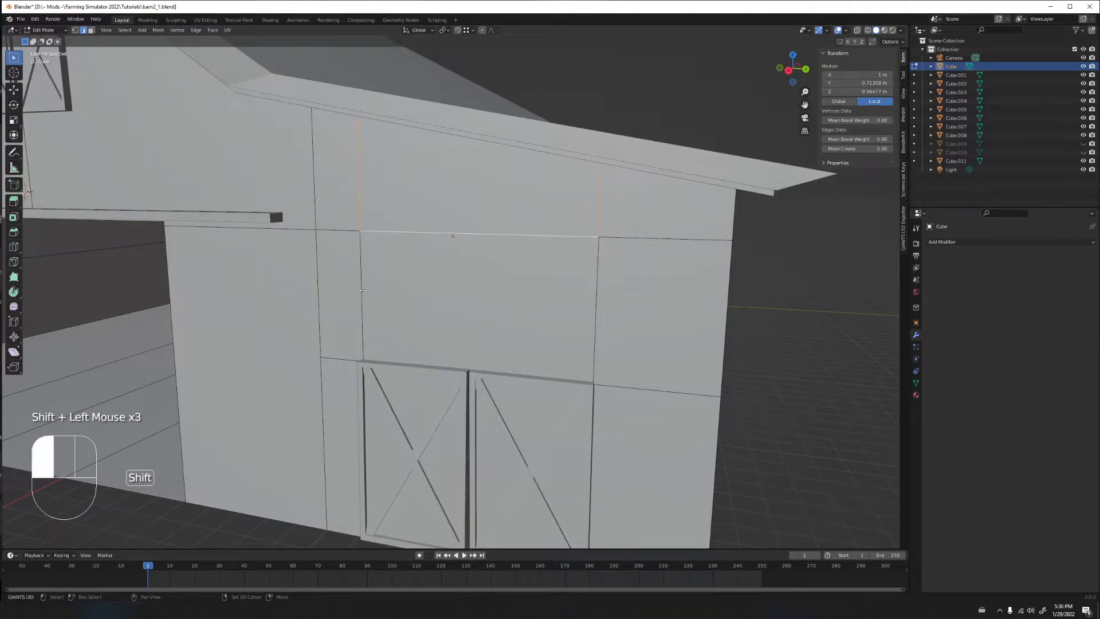
shift+click(595, 292)
key(x)
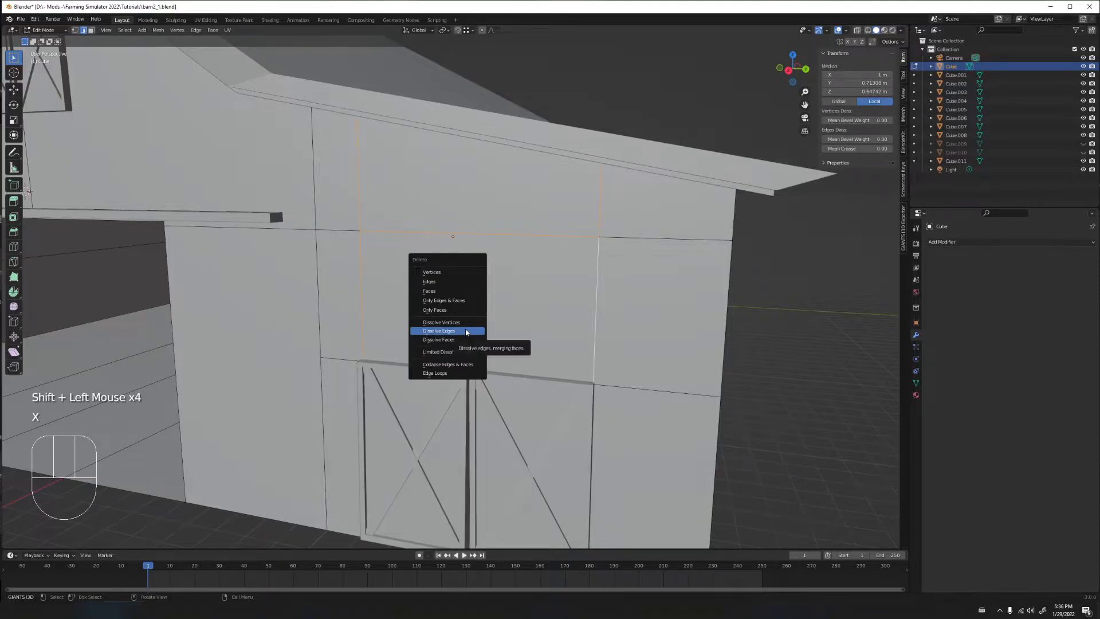
click(466, 331)
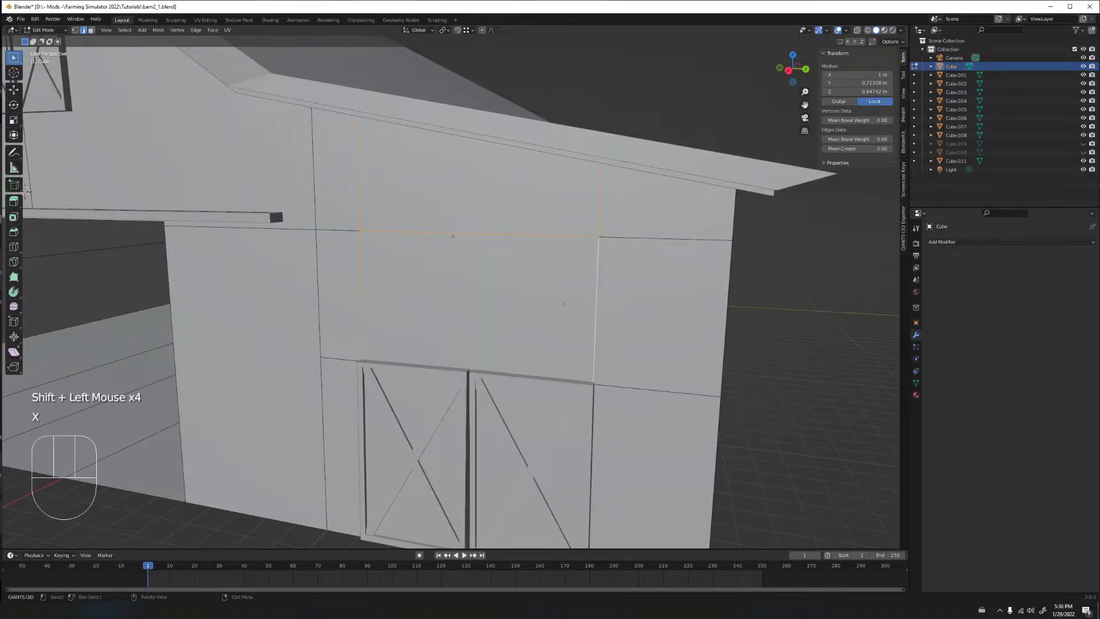
key(x)
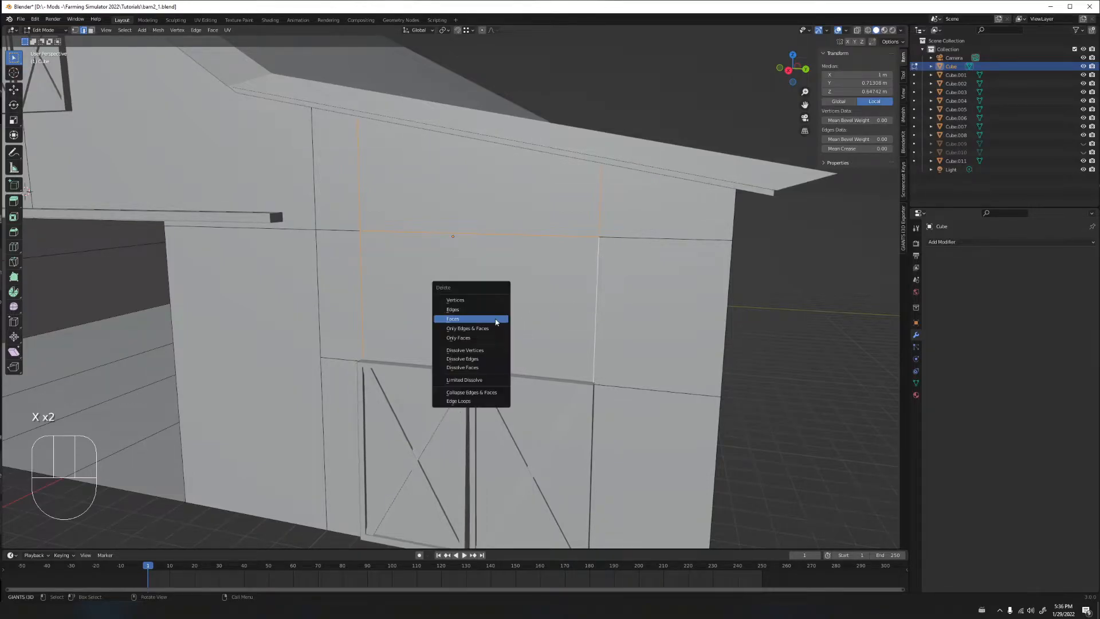
click(491, 234)
Add a vertical loop cut on the left side wall section, level with the outer edge of the small double doors
middle_drag(437, 282, 483, 268)
scroll(485, 268, down, 2)
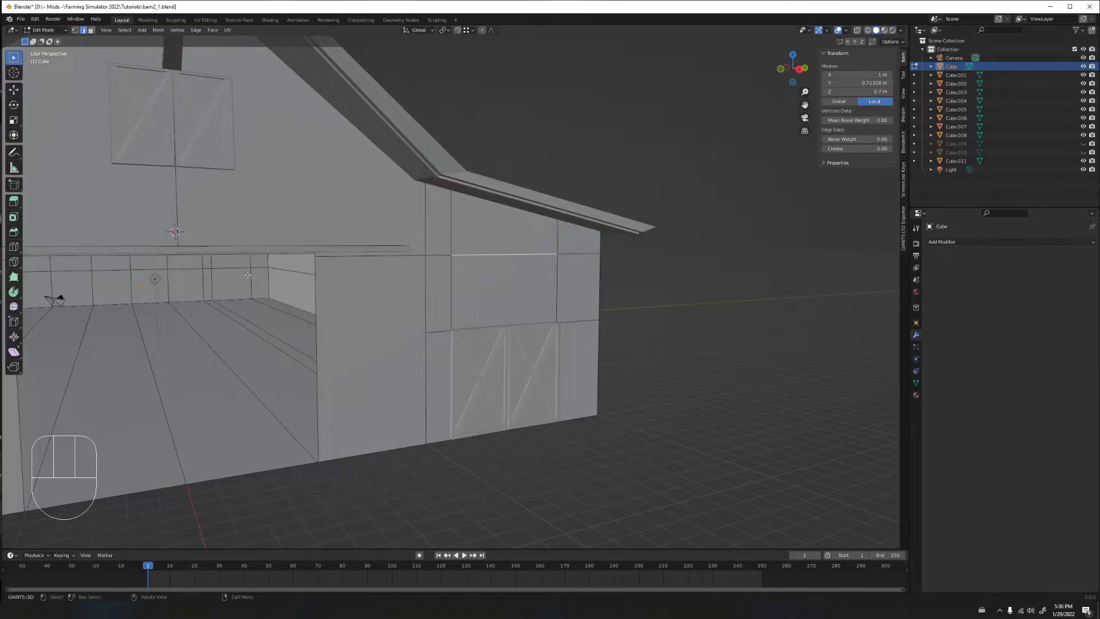
shift+middle_drag(249, 273, 375, 262)
shift+middle_drag(294, 284, 578, 228)
shift+middle_drag(475, 183, 506, 189)
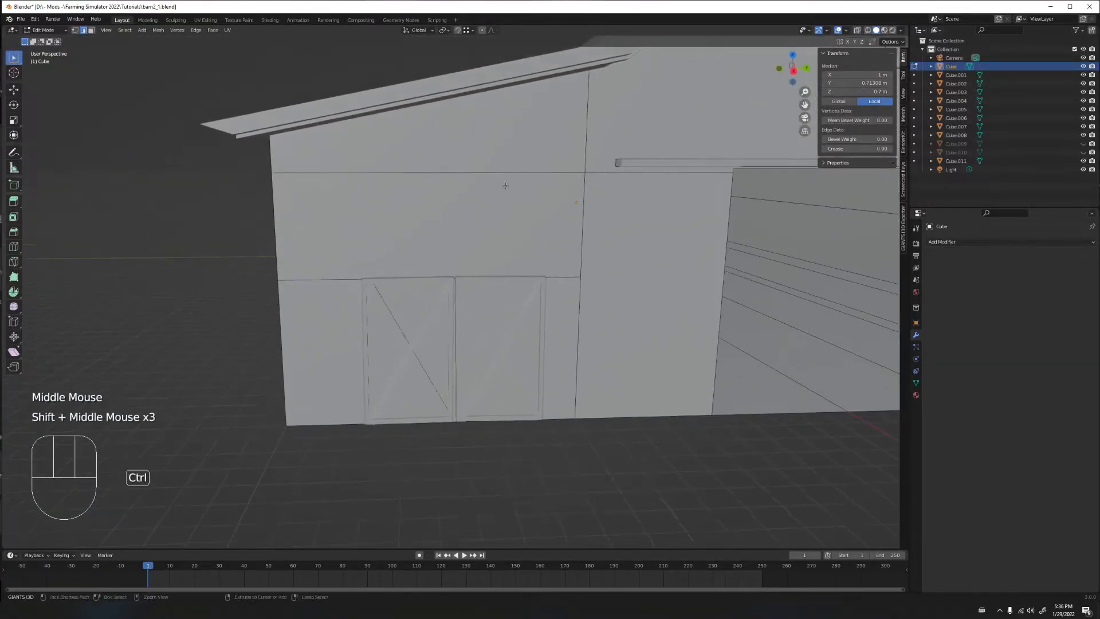
key(ctrl+r)
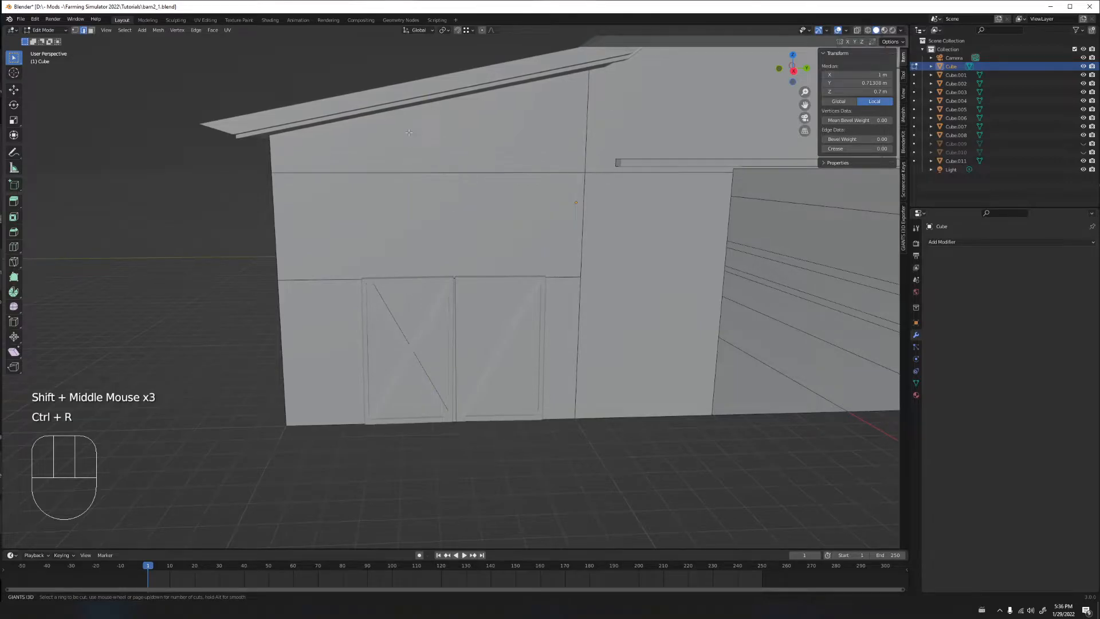
click(433, 186)
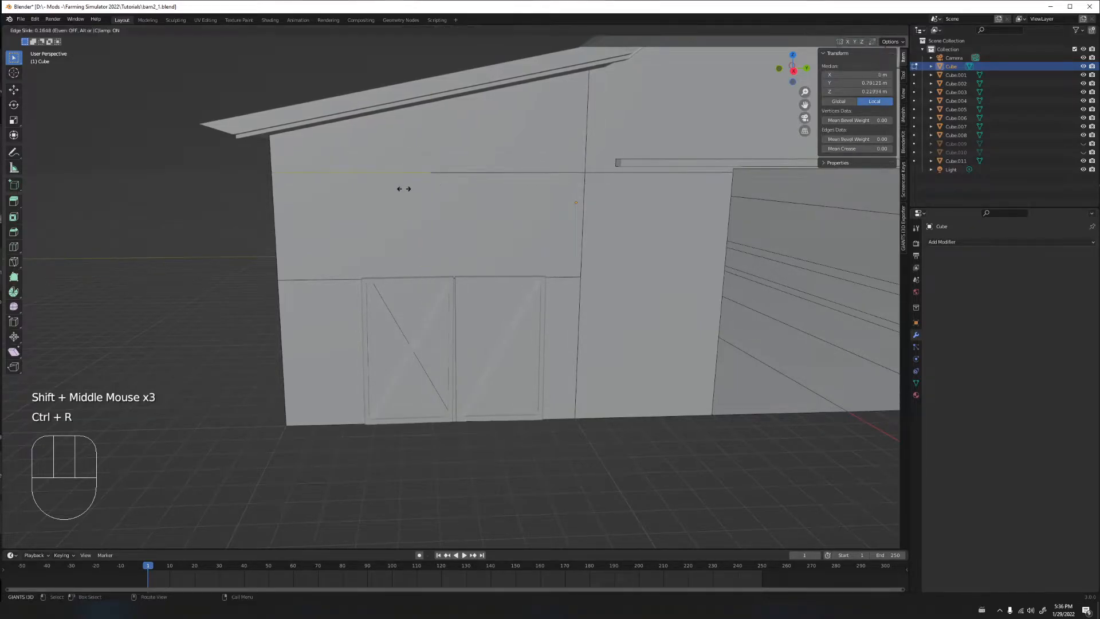
click(364, 197)
Add a second vertical loop cut on the left wall section, level with the small doors' edge nearer the large doorway
key(ctrl+r)
click(474, 172)
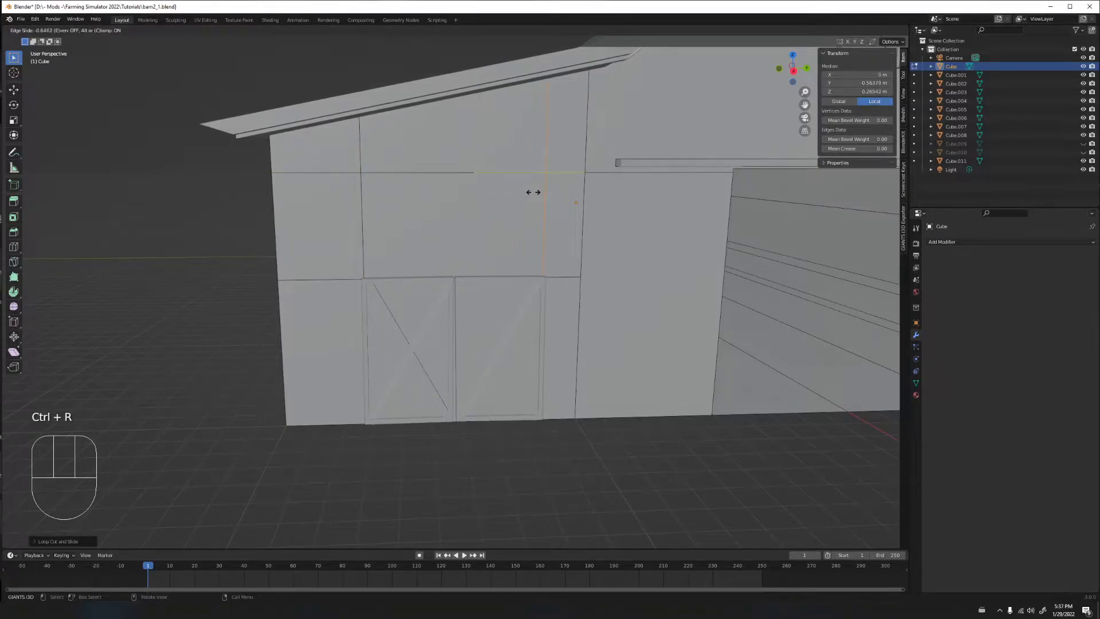
click(533, 191)
middle_drag(532, 192, 407, 338)
scroll(539, 236, down, 2)
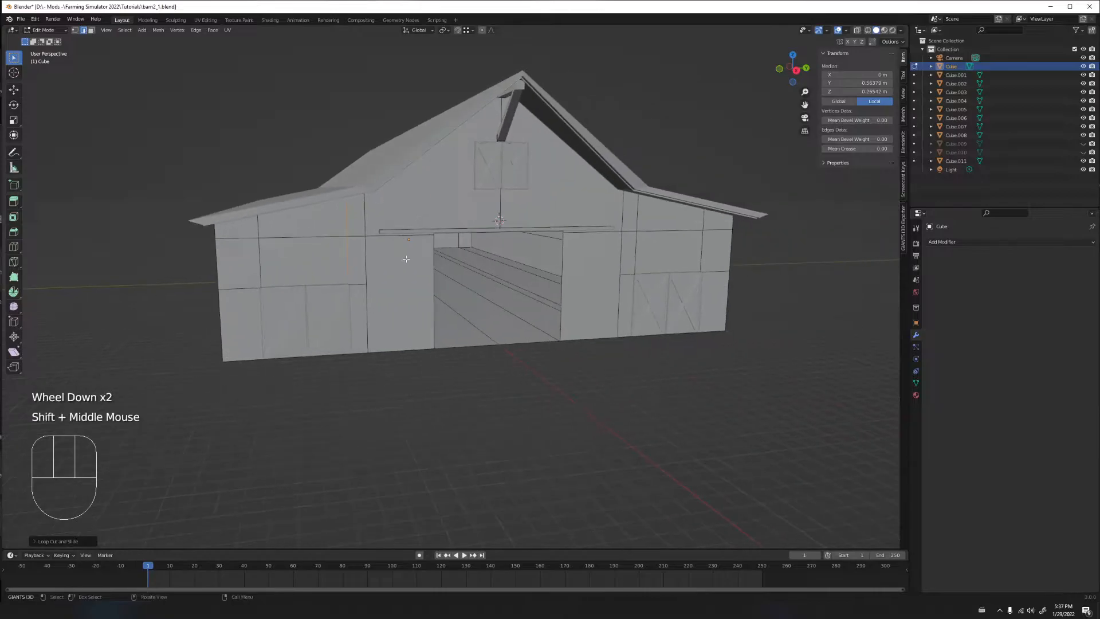
scroll(372, 243, up, 3)
key(ctrl+r)
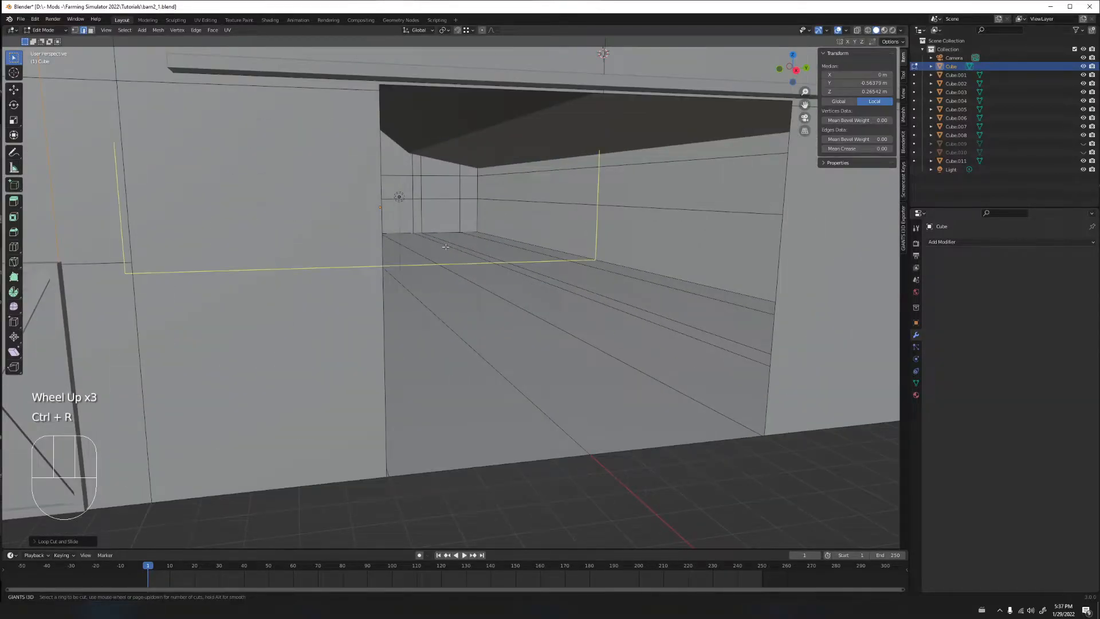
right_click(263, 251)
scroll(263, 251, down, 1)
scroll(264, 251, up, 1)
scroll(263, 251, down, 3)
key(ctrl+r)
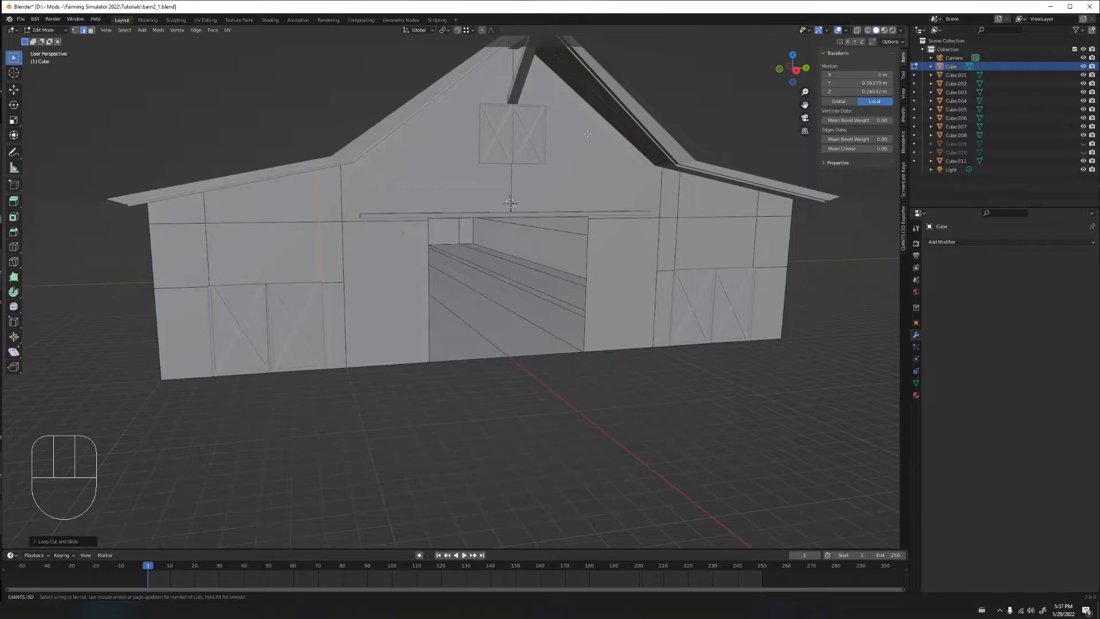
right_click(512, 179)
scroll(382, 209, up, 3)
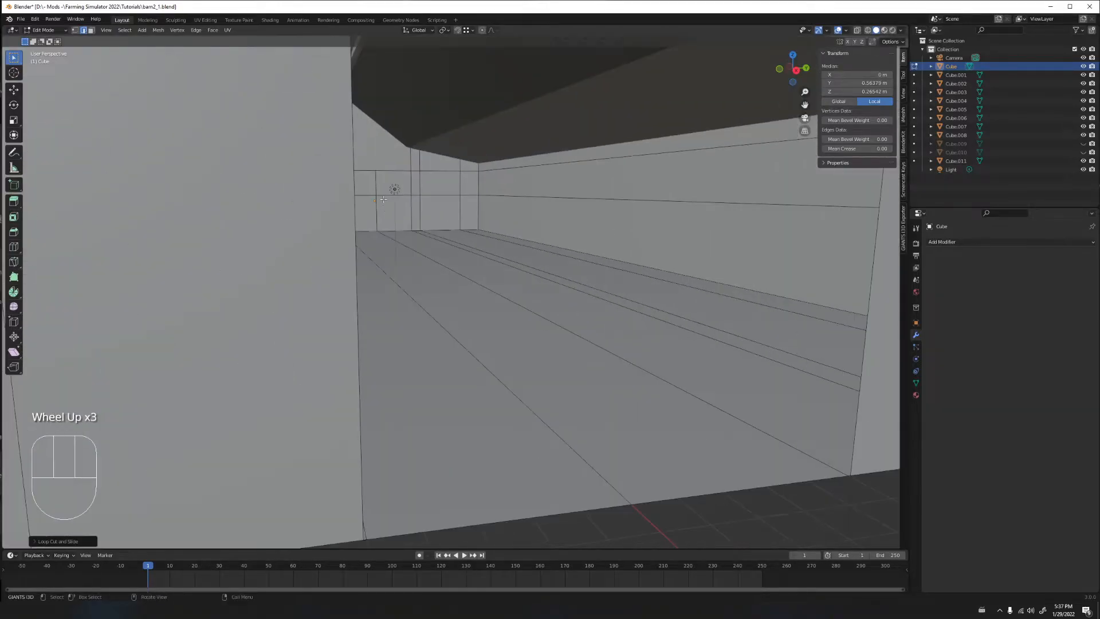
scroll(382, 210, down, 2)
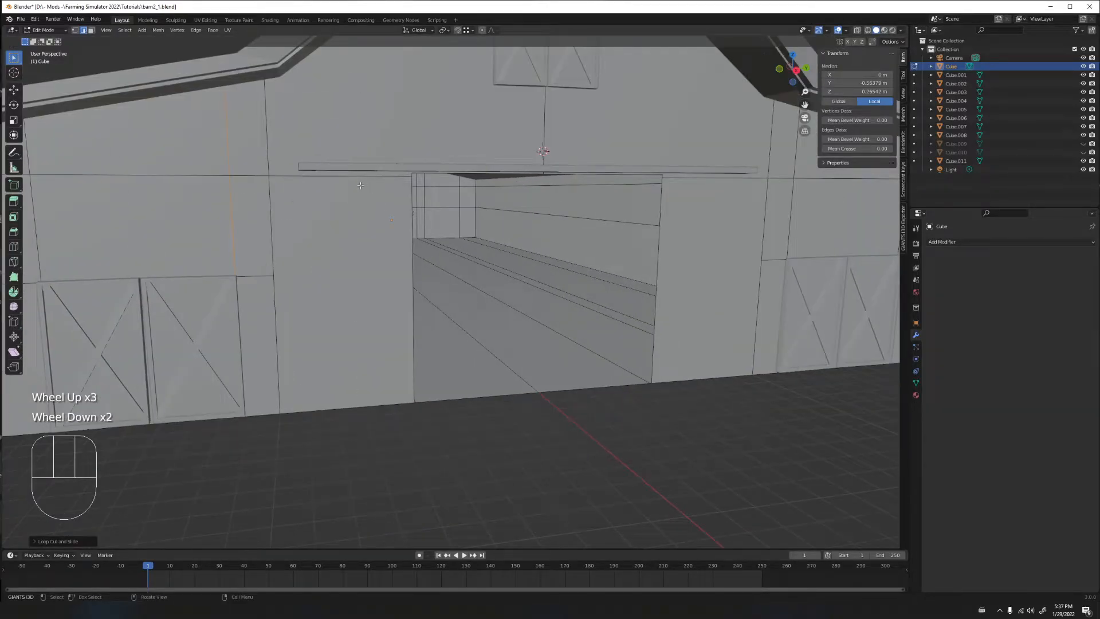
Examine the corner vertices of the narrow wall strips between the large doorway and both small door pairs in vertex select mode
key(Tab)
key(Tab)
click(344, 267)
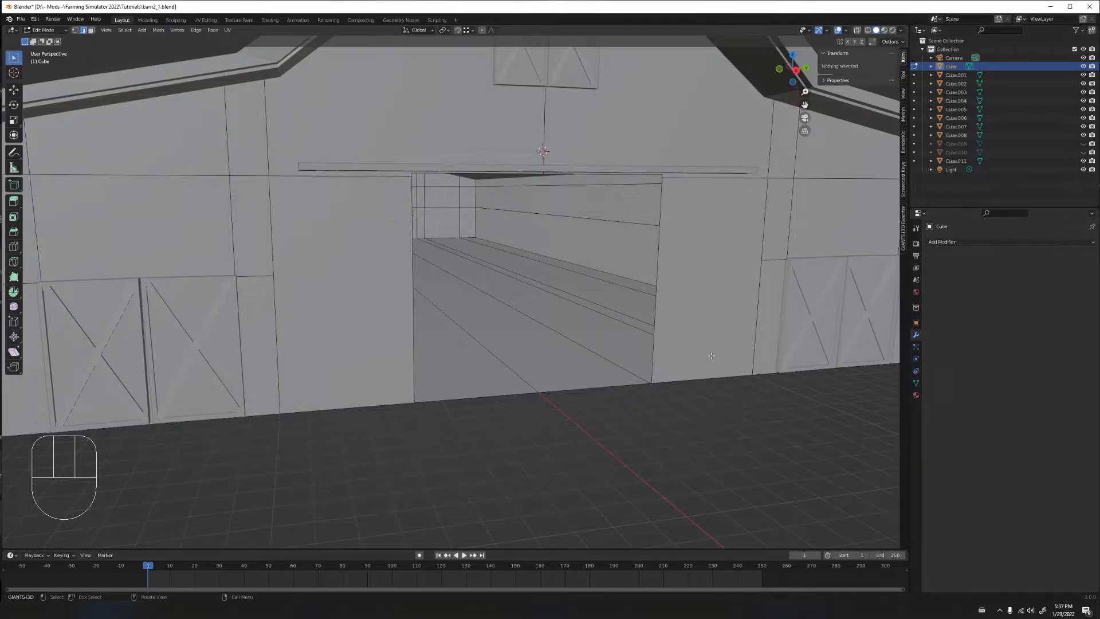
key(1)
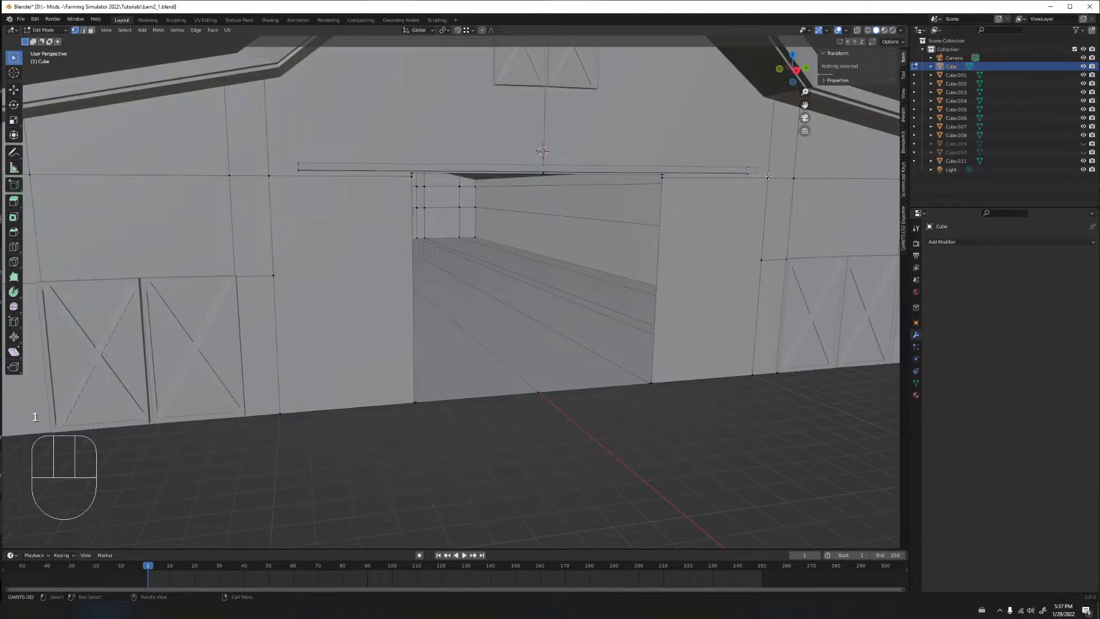
click(768, 178)
shift+click(762, 261)
shift+click(786, 257)
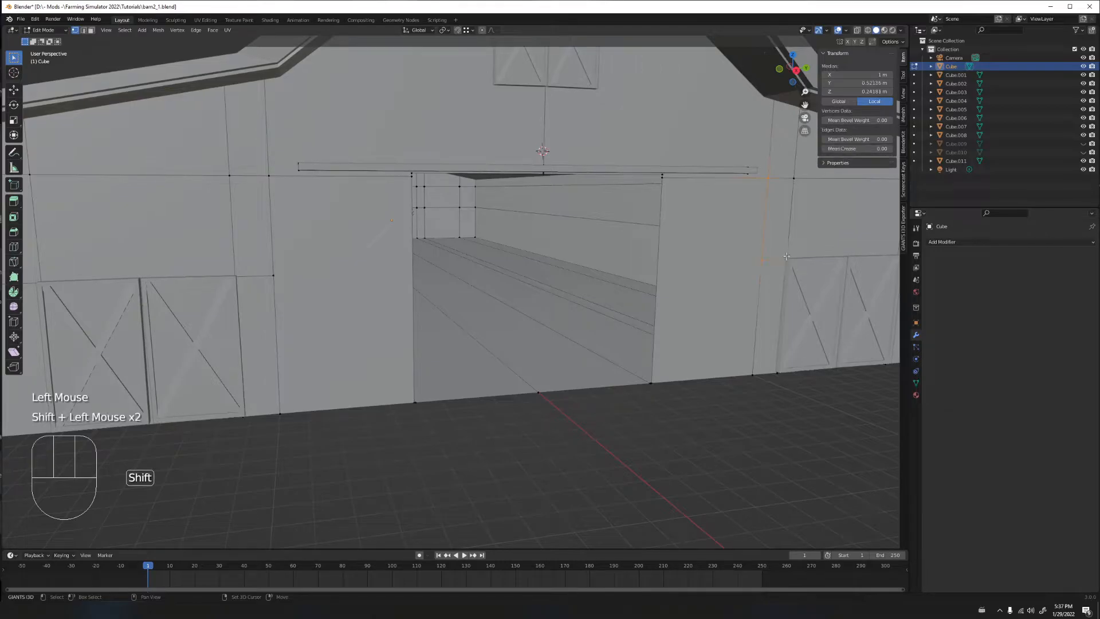
shift+click(793, 178)
click(229, 175)
shift+click(269, 175)
shift+click(235, 276)
shift+click(273, 274)
click(309, 187)
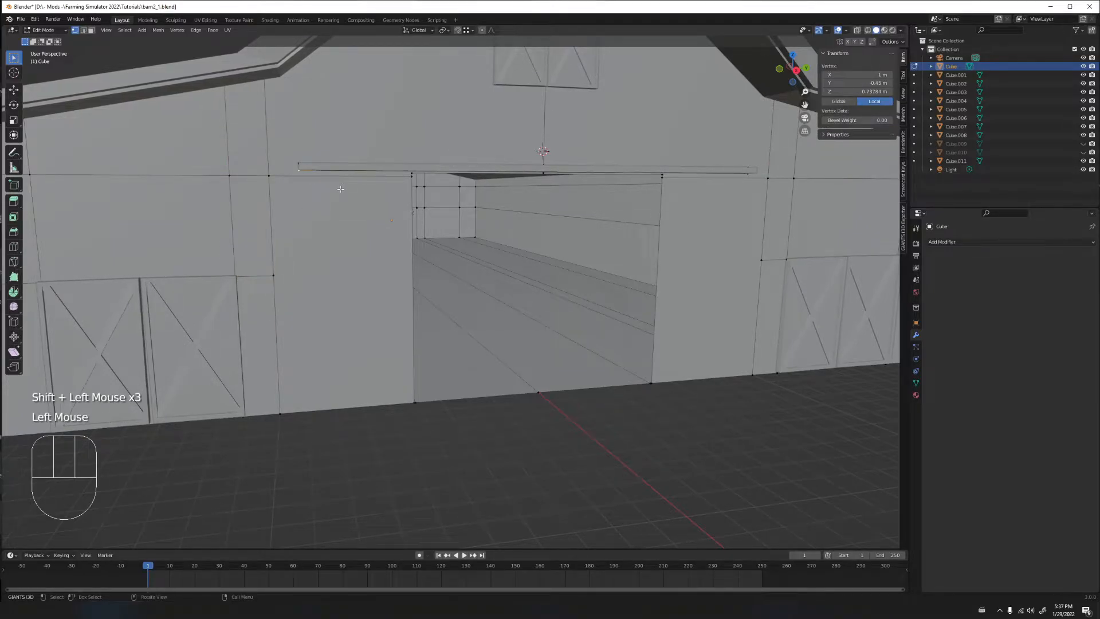
scroll(323, 195, down, 3)
click(354, 246)
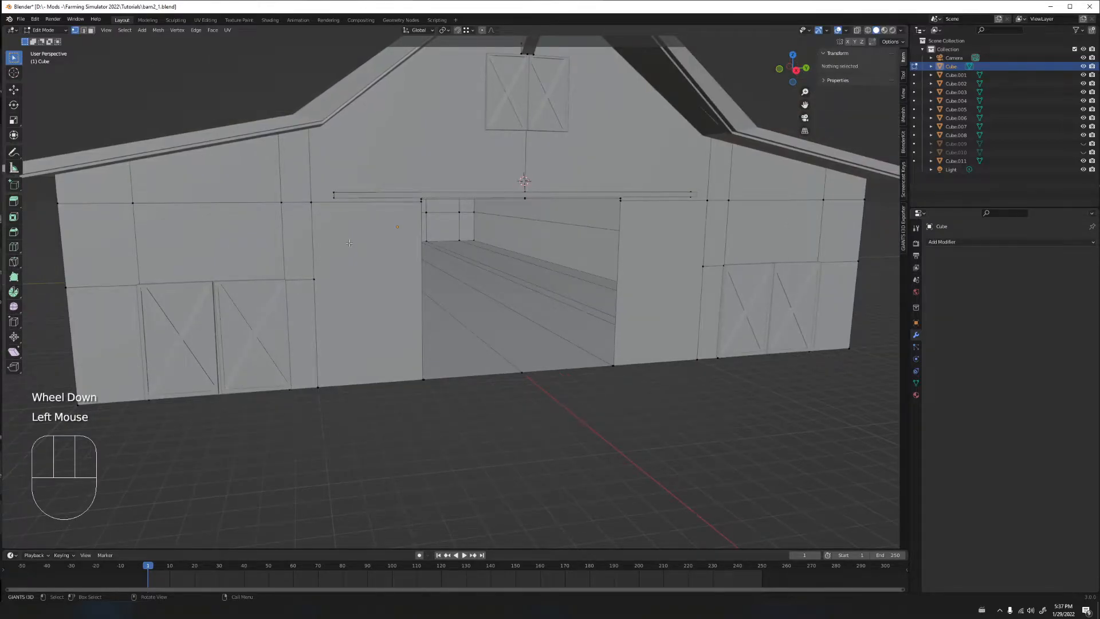
scroll(359, 305, up, 4)
shift+middle_drag(321, 269, 415, 267)
scroll(394, 265, down, 2)
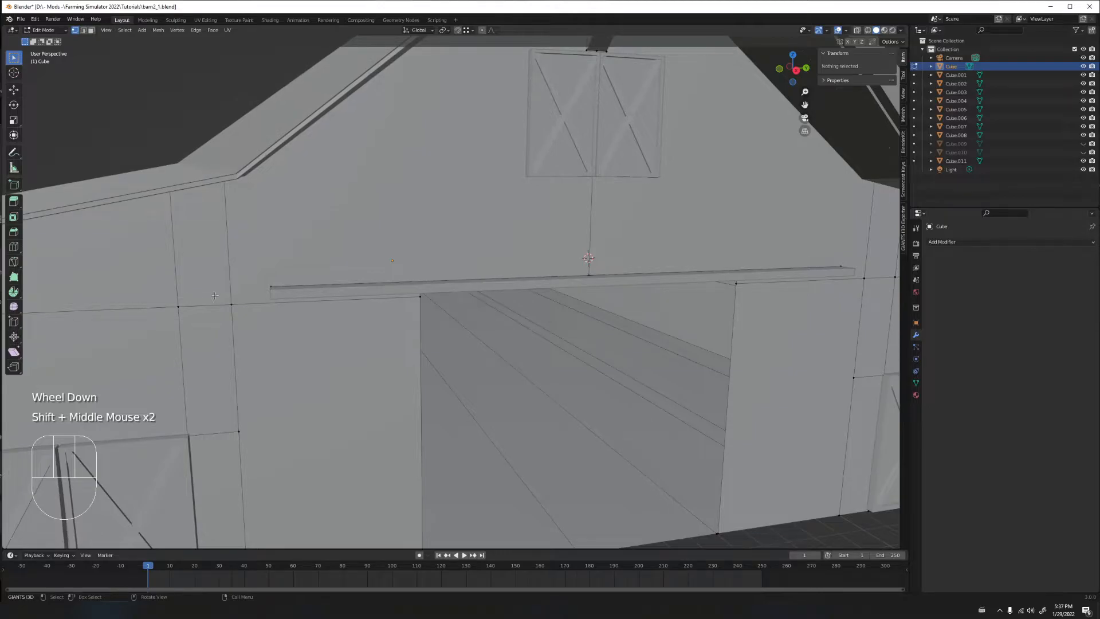
shift+middle_drag(244, 295, 414, 221)
scroll(414, 220, down, 2)
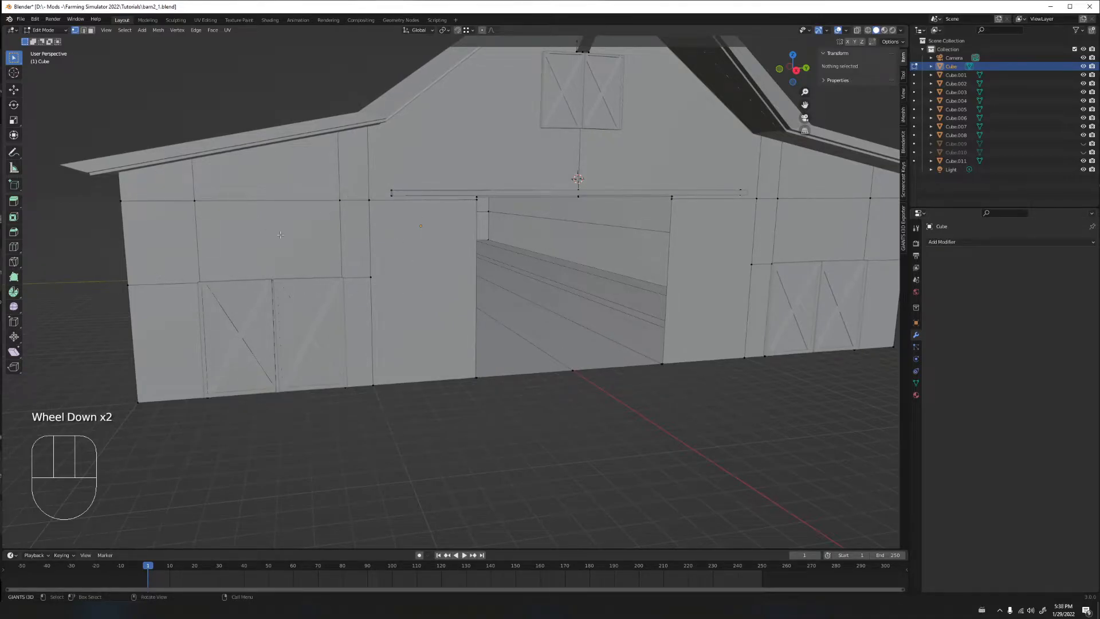
key(shift)
shift+middle_drag(458, 259, 386, 255)
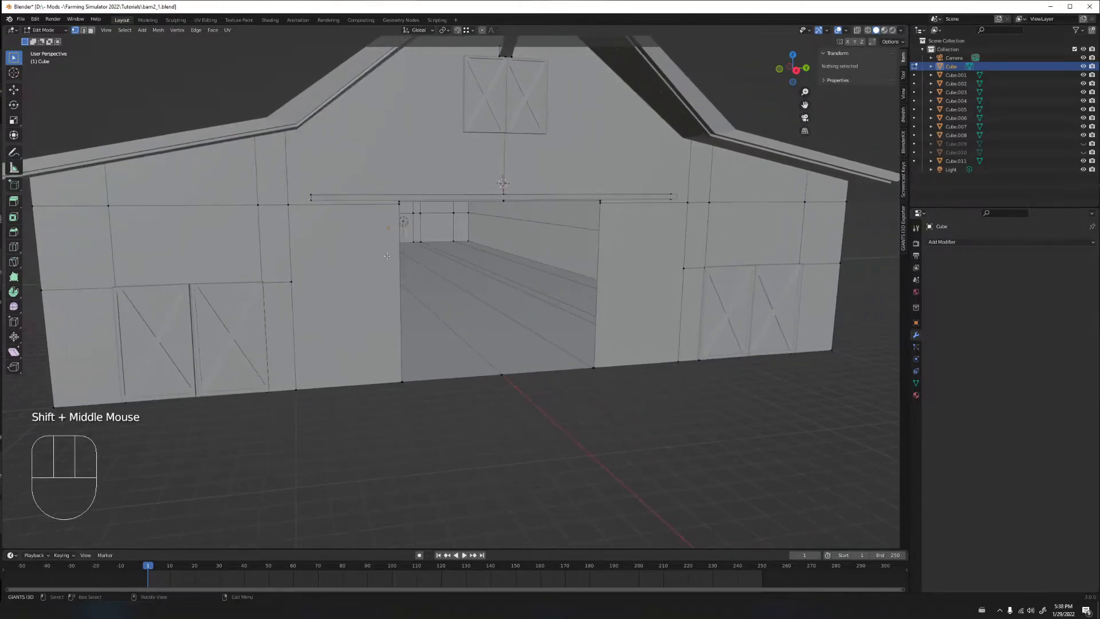
Delete the wall face behind the left pair of small doors in face select mode
scroll(385, 256, up, 1)
shift+middle_drag(279, 257, 237, 246)
scroll(360, 245, up, 9)
shift+middle_drag(237, 247, 310, 258)
middle_drag(344, 255, 331, 306)
scroll(436, 249, down, 3)
key(3)
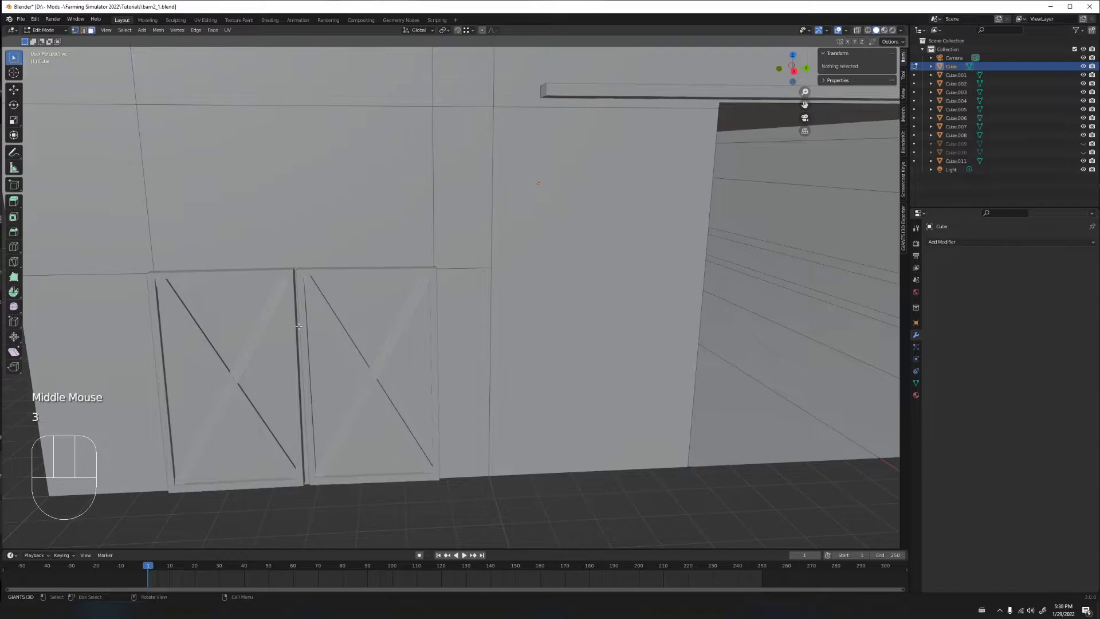
click(298, 321)
mouse_move(422, 281)
middle_down()
mouse_move(289, 282)
mouse_move(401, 269)
mouse_move(427, 277)
mouse_move(402, 287)
mouse_move(427, 301)
middle_up()
scroll(427, 277, down, 2)
key(x)
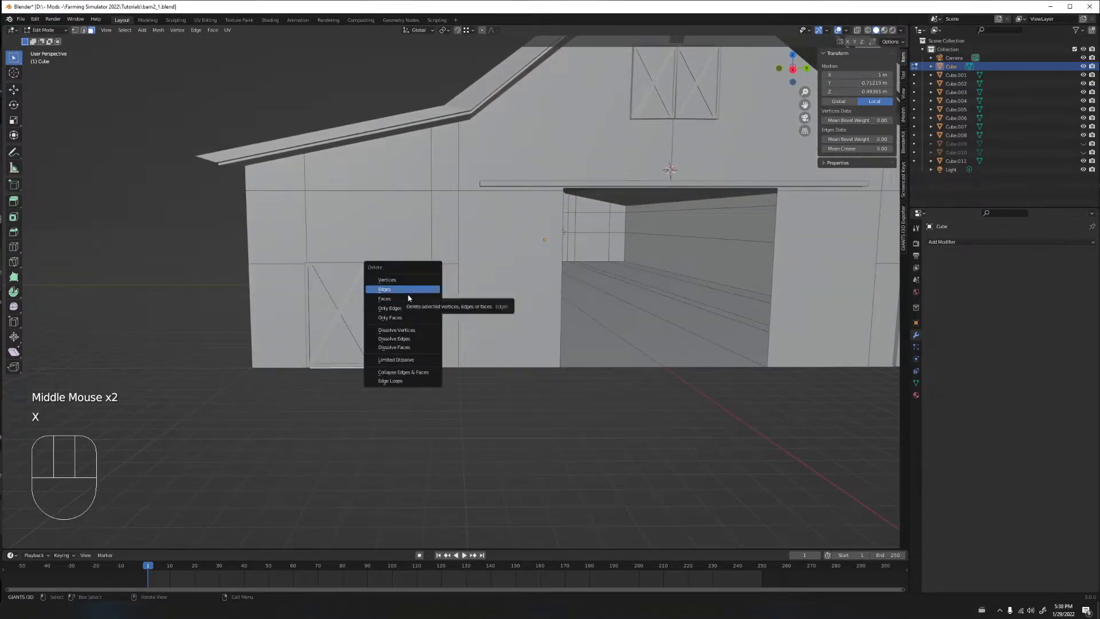
click(408, 299)
Leave mesh editing and hide both pairs of small doors to expose the wall openings behind them
scroll(421, 290, up, 2)
key(Tab)
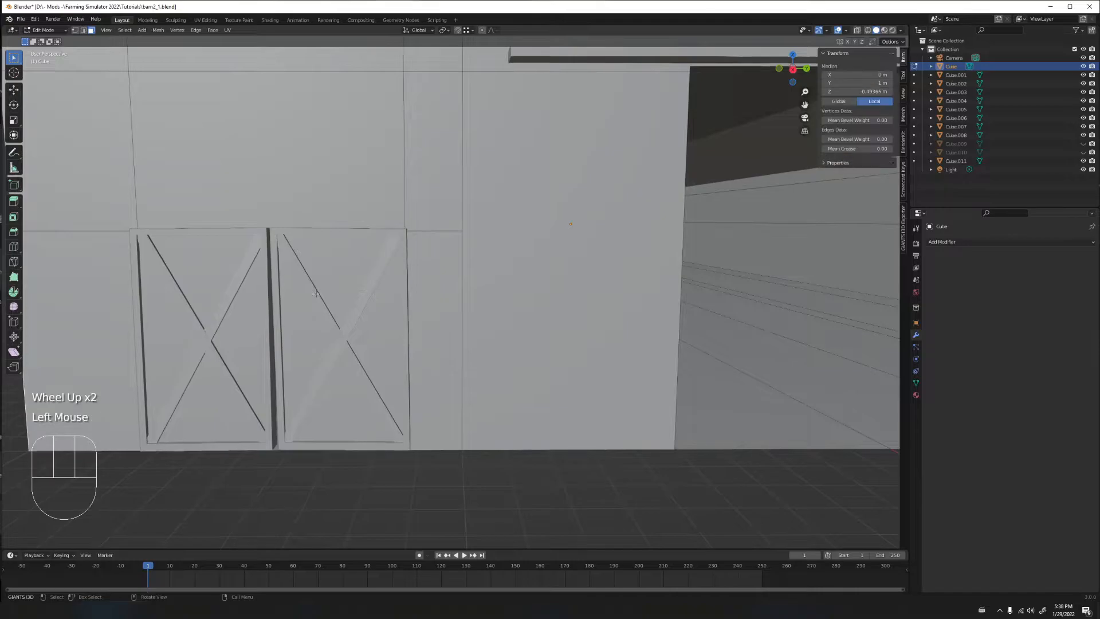
click(315, 293)
shift+click(218, 304)
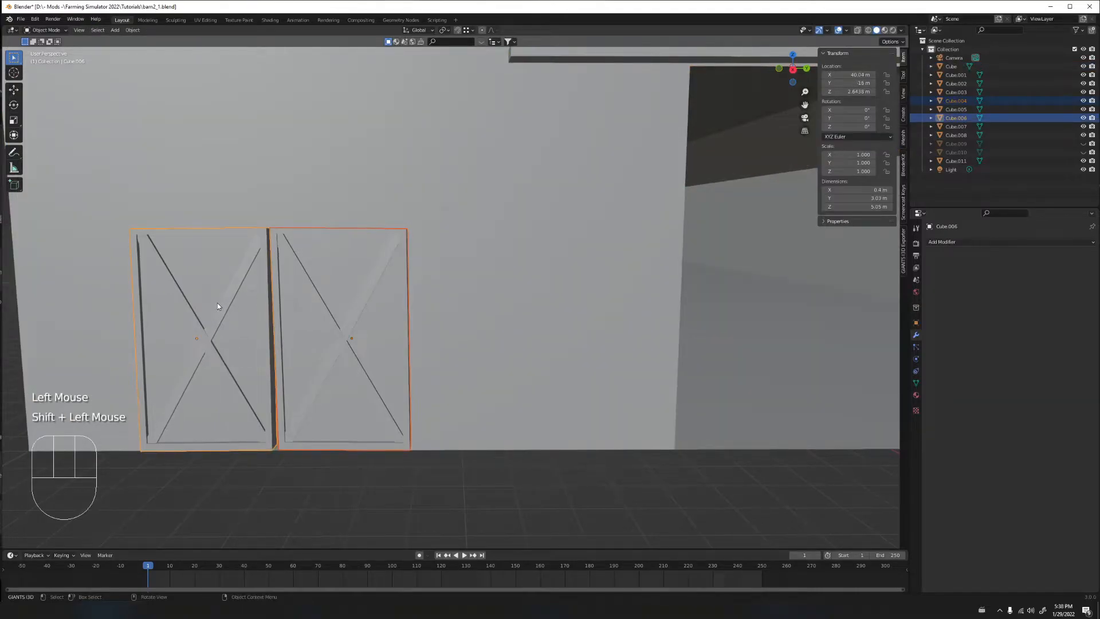
key(h)
middle_drag(218, 305, 555, 284)
click(658, 277)
shift+click(707, 270)
key(h)
Inspect the barn's front openings and the horizontal rail above the large doorway
scroll(552, 263, down, 3)
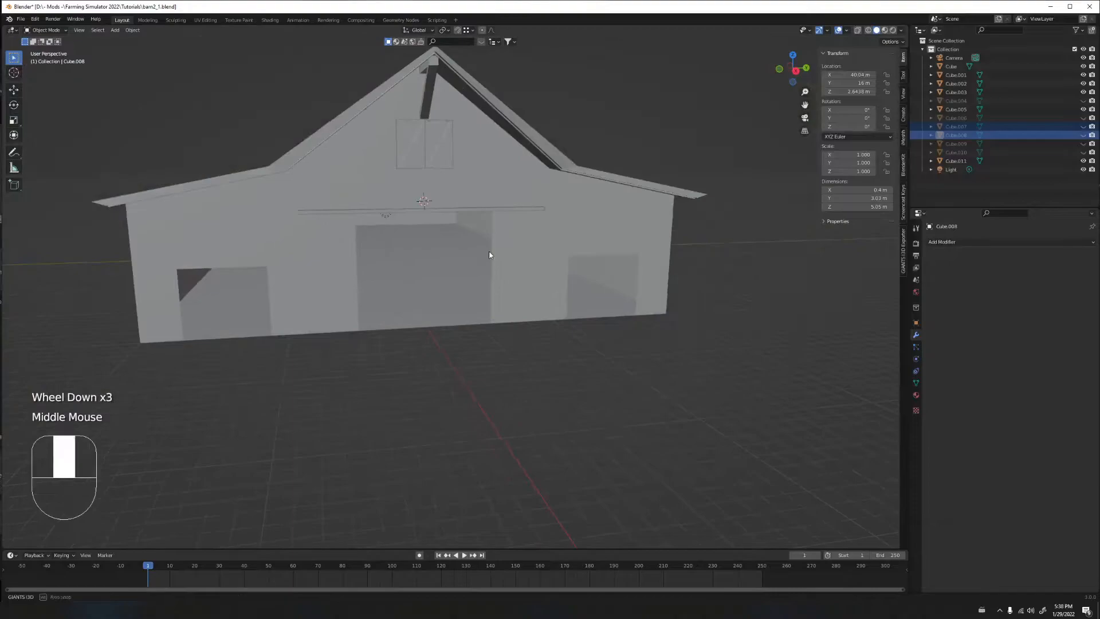
middle_drag(489, 256, 482, 247)
click(434, 147)
middle_drag(428, 203, 576, 272)
click(516, 206)
click(517, 206)
scroll(486, 214, up, 2)
scroll(462, 218, down, 2)
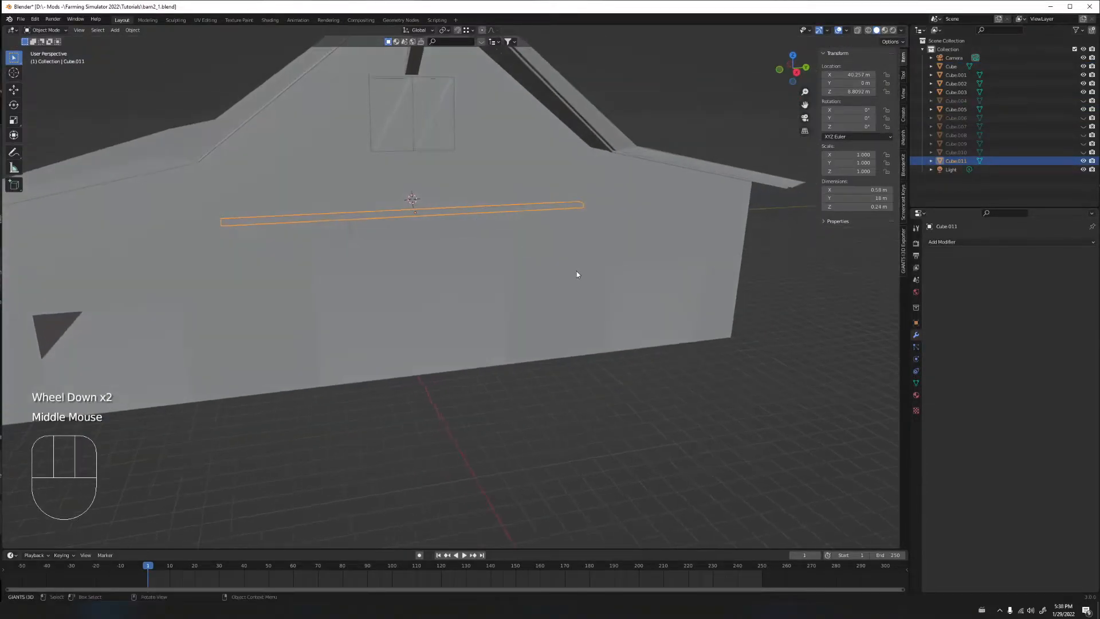
Make the hidden large and small doors, Cube.004 and Cube.006 to Cube.010, visible again
click(1083, 117)
click(1083, 126)
click(1083, 134)
click(1083, 143)
click(1083, 152)
click(1083, 100)
middle_drag(554, 207, 504, 195)
scroll(516, 197, down, 2)
scroll(452, 200, up, 2)
scroll(442, 190, down, 1)
click(366, 217)
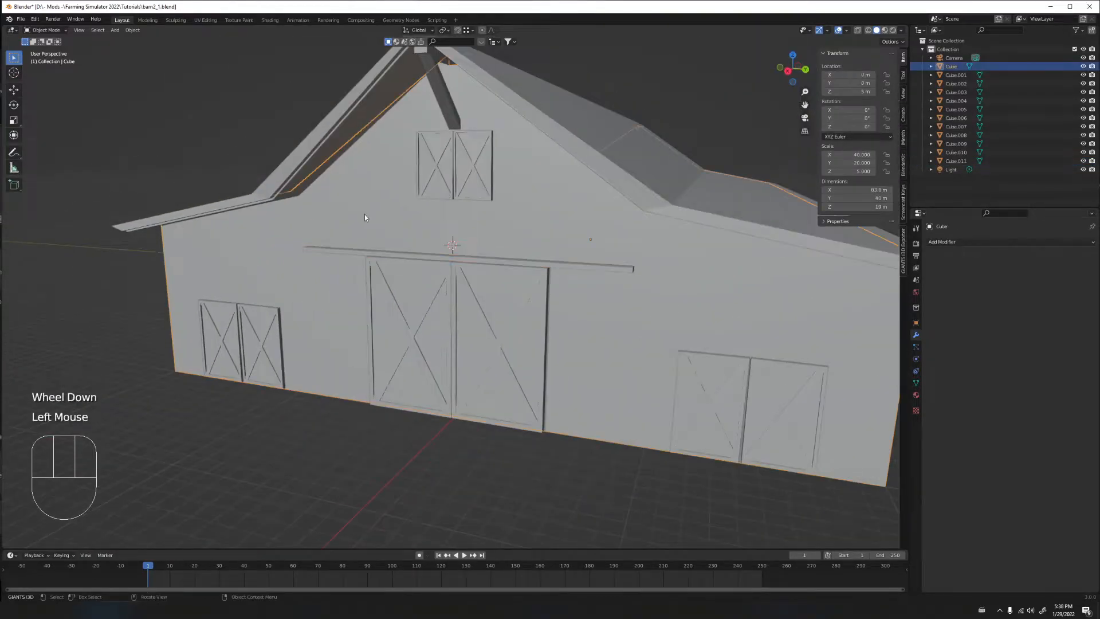
middle_drag(365, 217, 401, 213)
key(Tab)
key(ctrl+r)
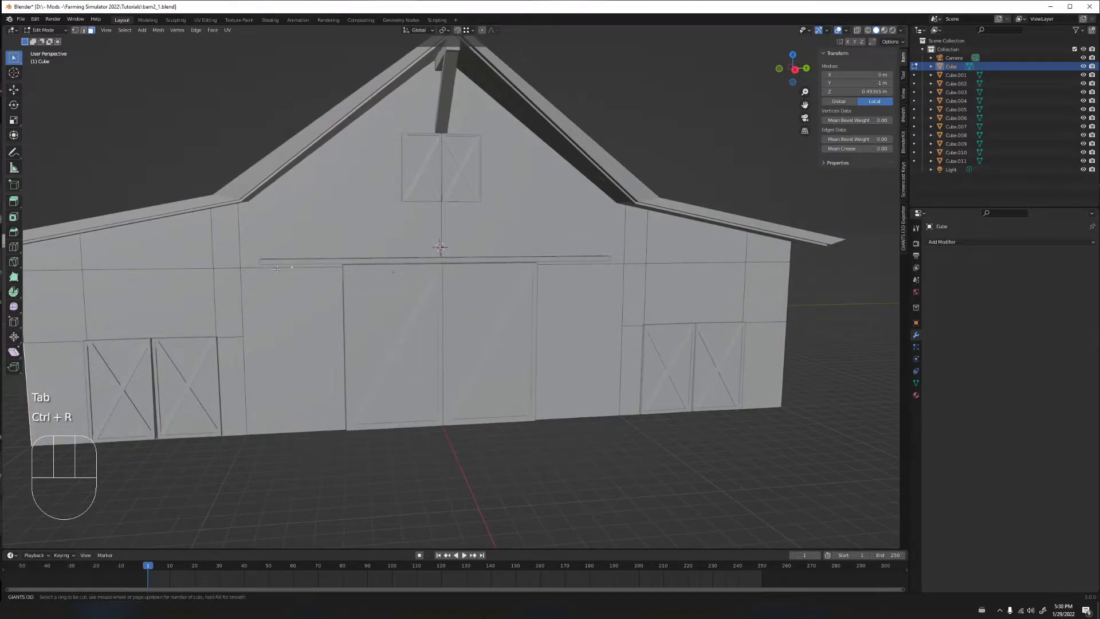
right_click(375, 268)
key(Tab)
Hide the horizontal rail above the large doors to expose the wall behind it
click(373, 259)
middle_drag(373, 259, 432, 248)
scroll(411, 247, up, 2)
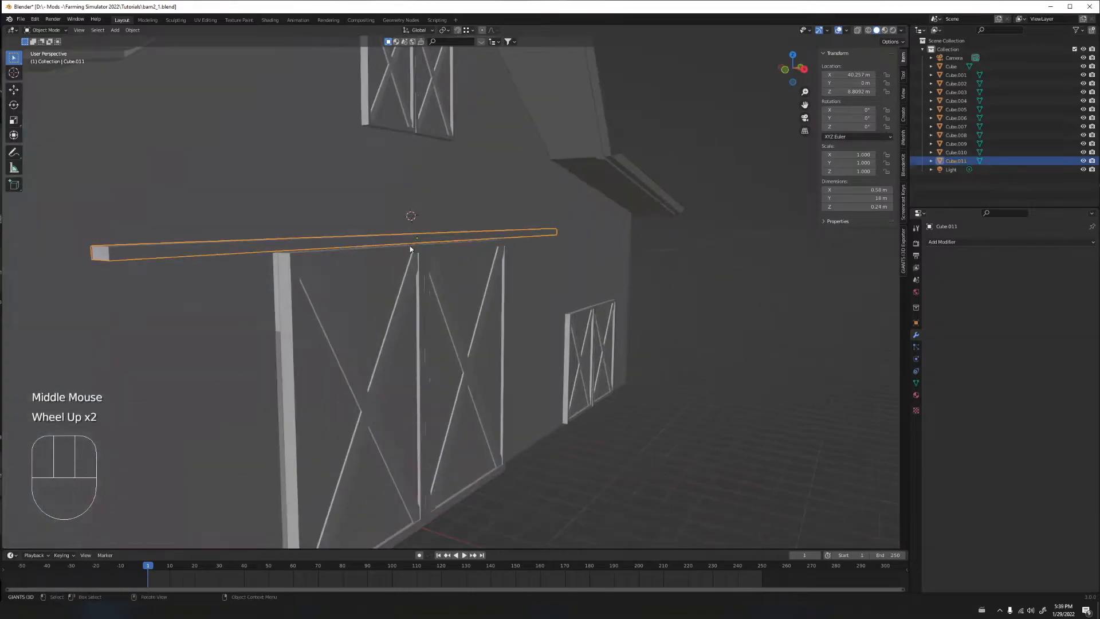
key(h)
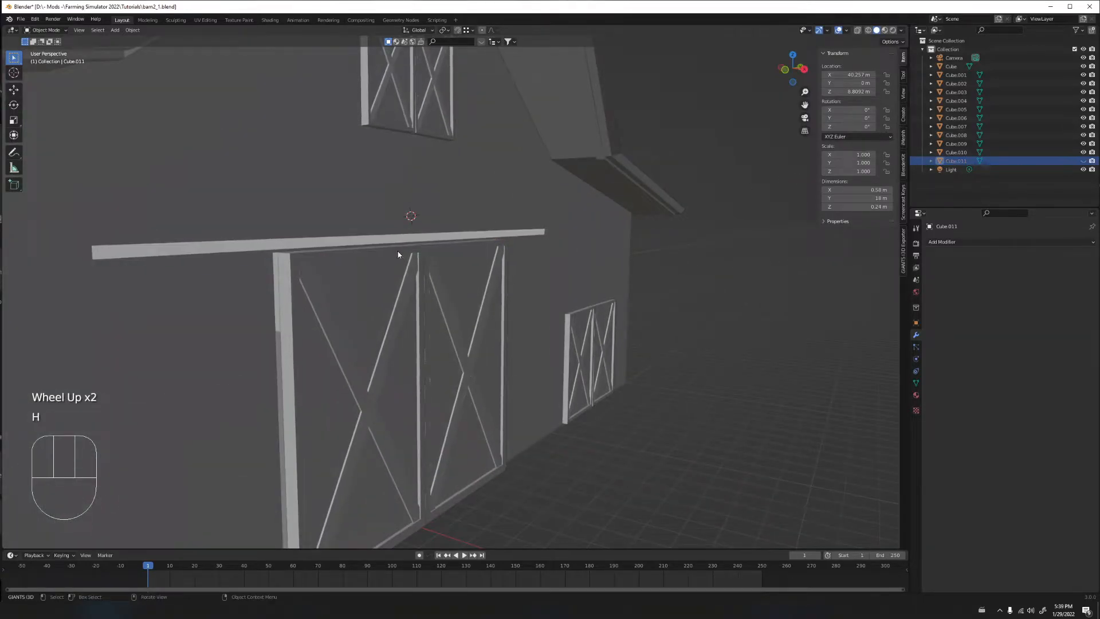
Fill the left half of the narrow wall gap above the large doors with a face between its four corner vertices
middle_drag(399, 245, 334, 254)
click(279, 199)
key(Tab)
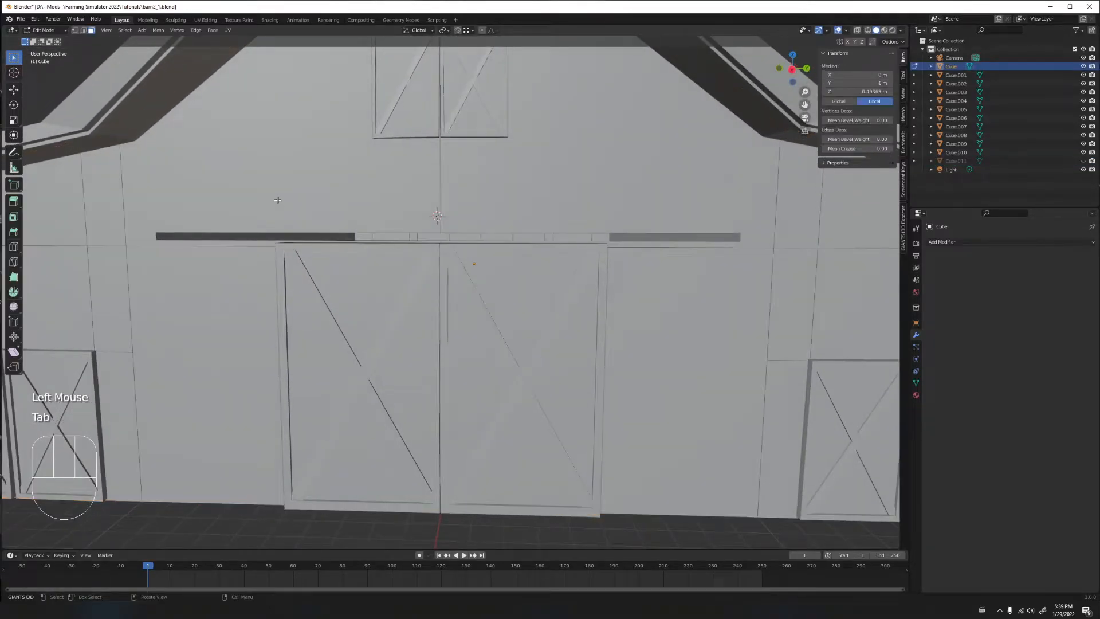
key(1)
mouse_move(192, 230)
middle_down()
mouse_move(90, 240)
mouse_move(199, 233)
middle_up()
click(435, 230)
shift+click(434, 239)
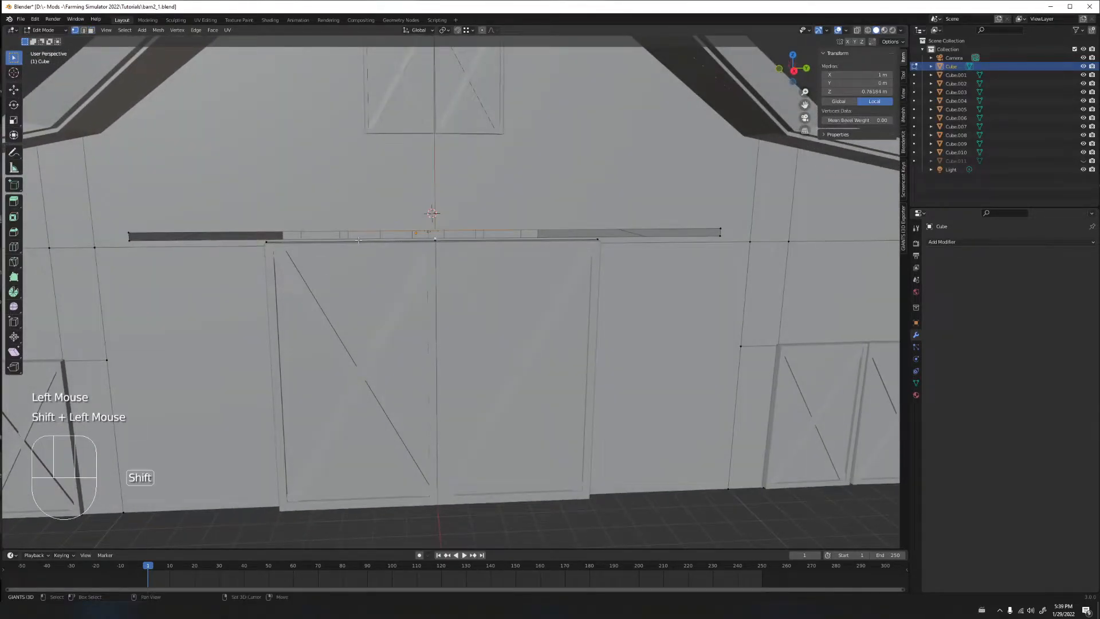
shift+click(130, 233)
shift+click(129, 240)
key(f)
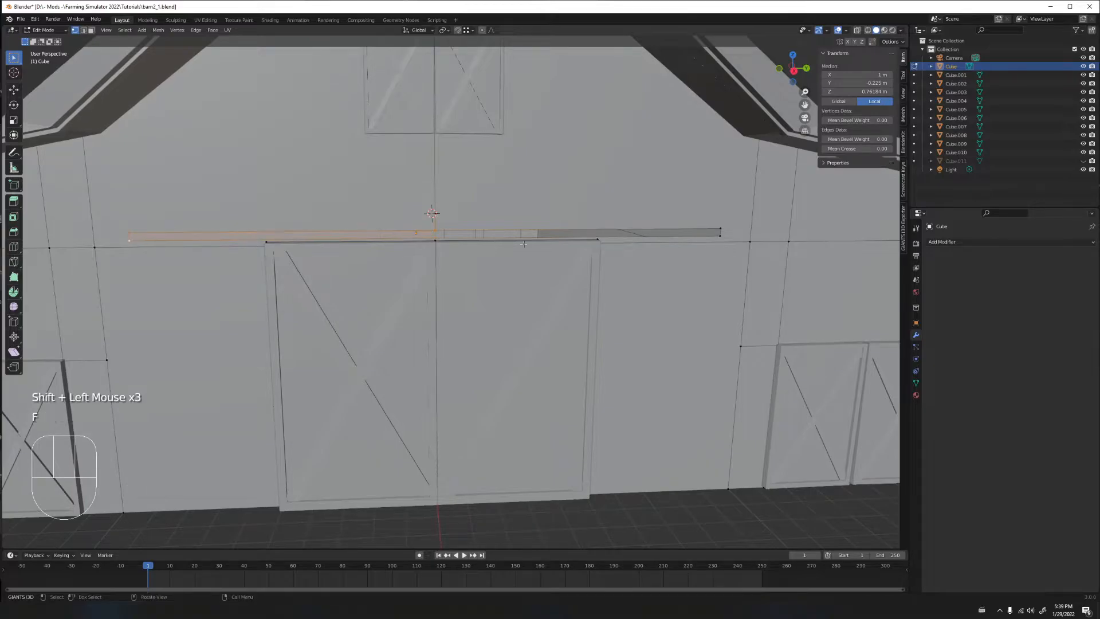
Fill the right half of the narrow wall gap above the large doors with a face
click(720, 229)
shift+click(717, 236)
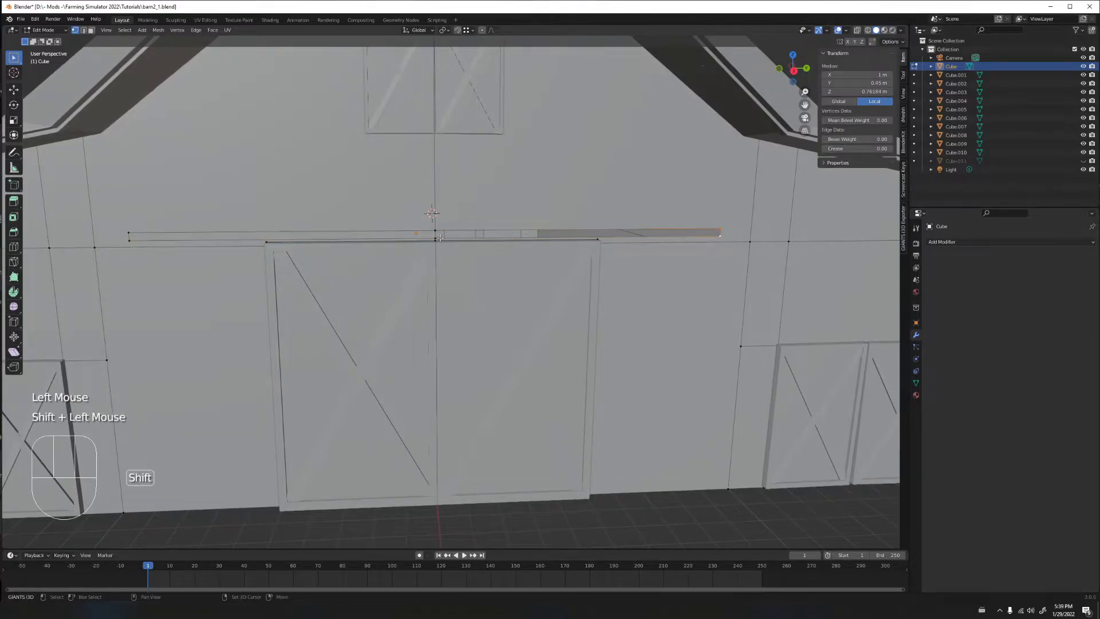
key(f)
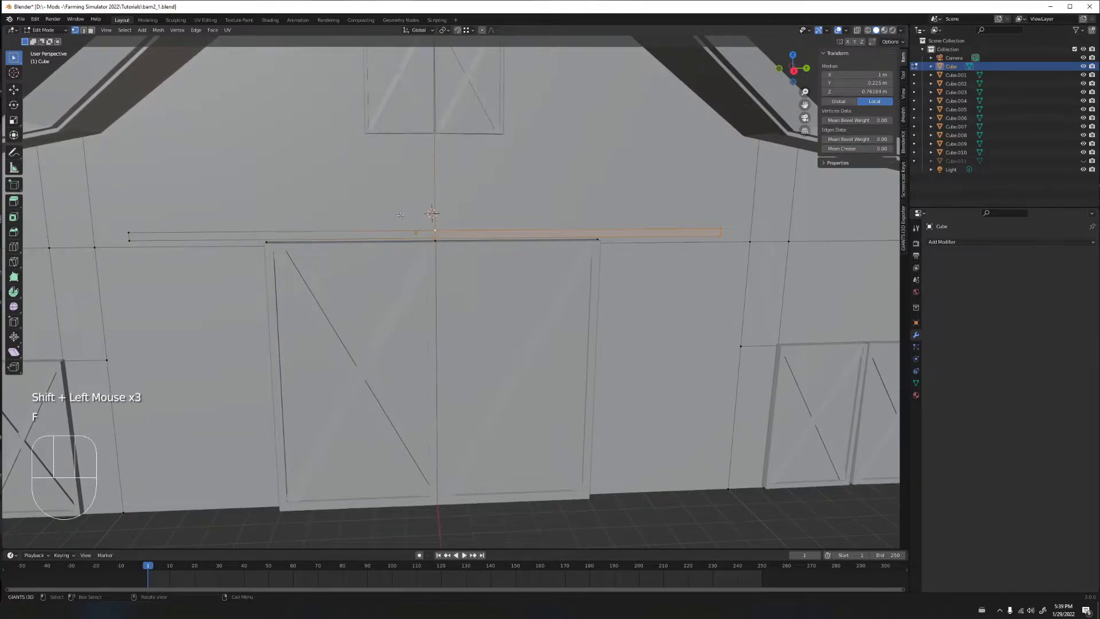
scroll(398, 215, up, 2)
shift+middle_drag(434, 215, 476, 236)
scroll(474, 236, down, 2)
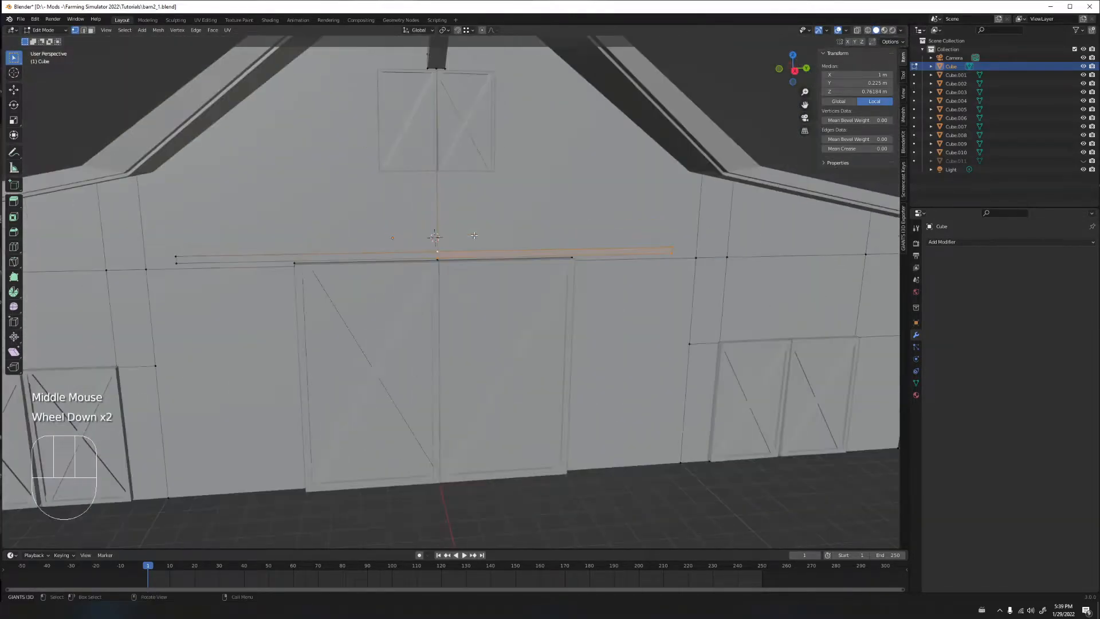
scroll(487, 234, up, 2)
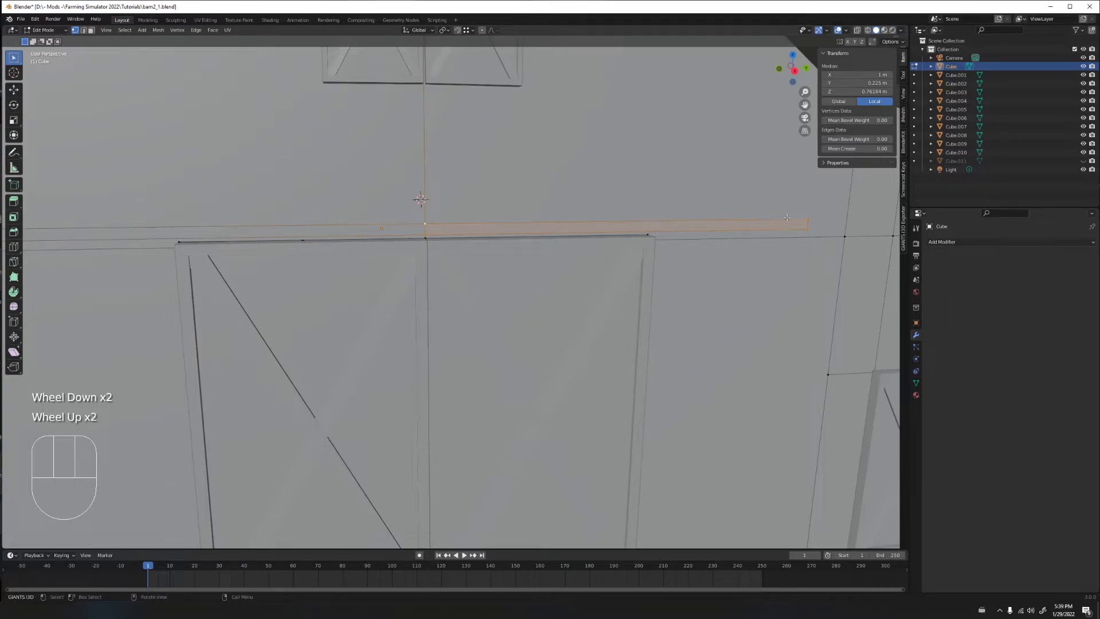
Edge-slide the right end edge of the narrow strip above the large doors onto the wall's vertical centre line
click(810, 220)
shift+click(807, 228)
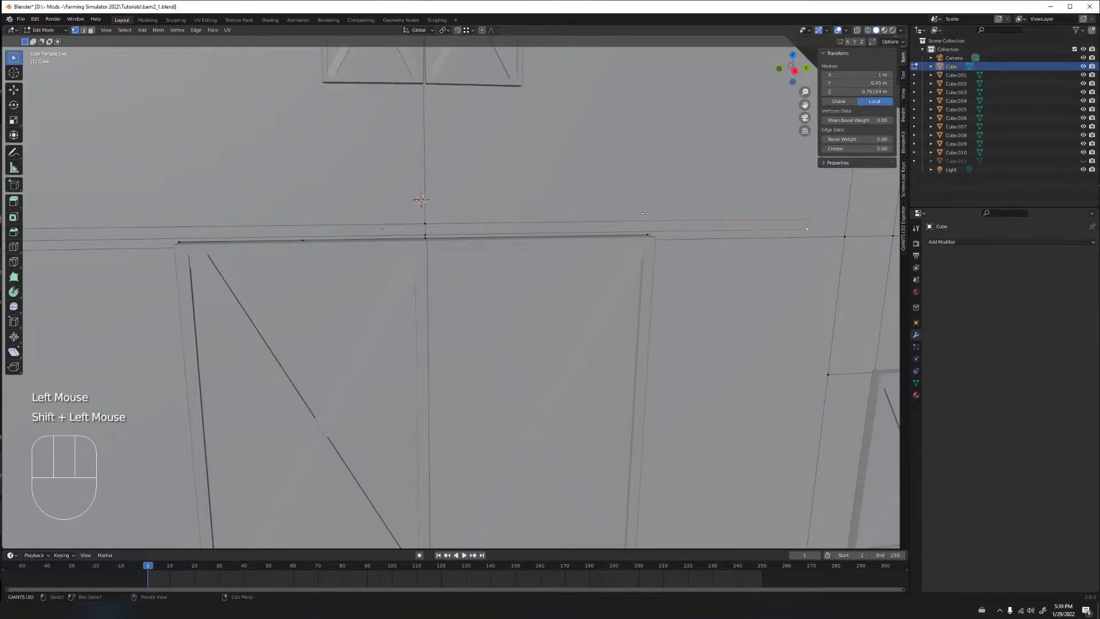
key(g)
key(y)
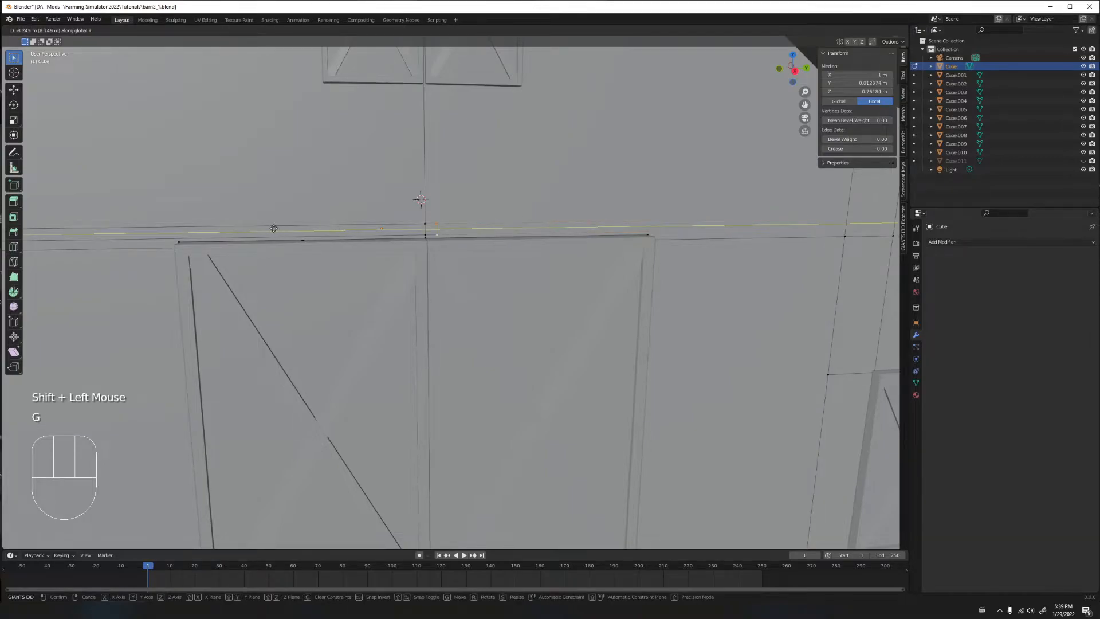
right_click(265, 230)
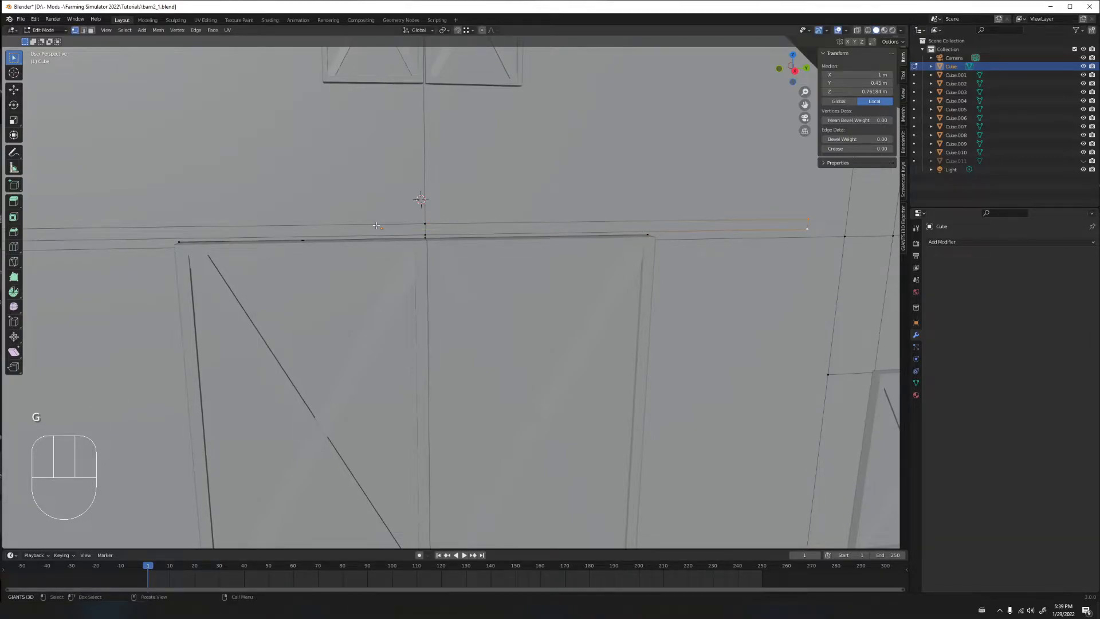
key(g)
key(g)
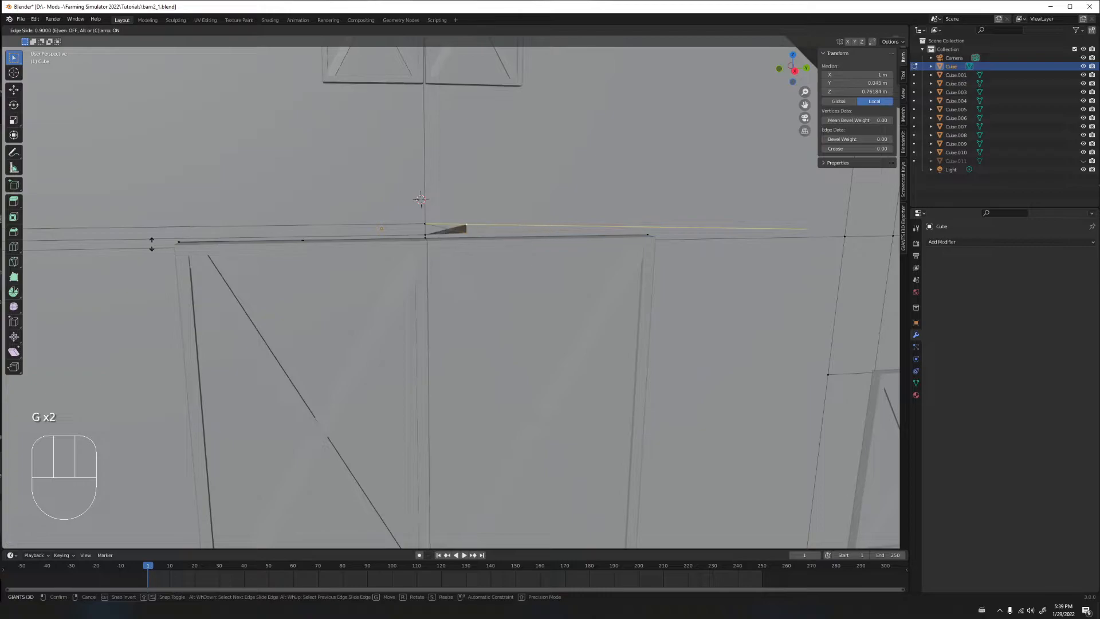
click(193, 247)
Edge-slide the left end edge of the narrow strip onto the wall's vertical centre line as well
shift+middle_drag(238, 236, 443, 232)
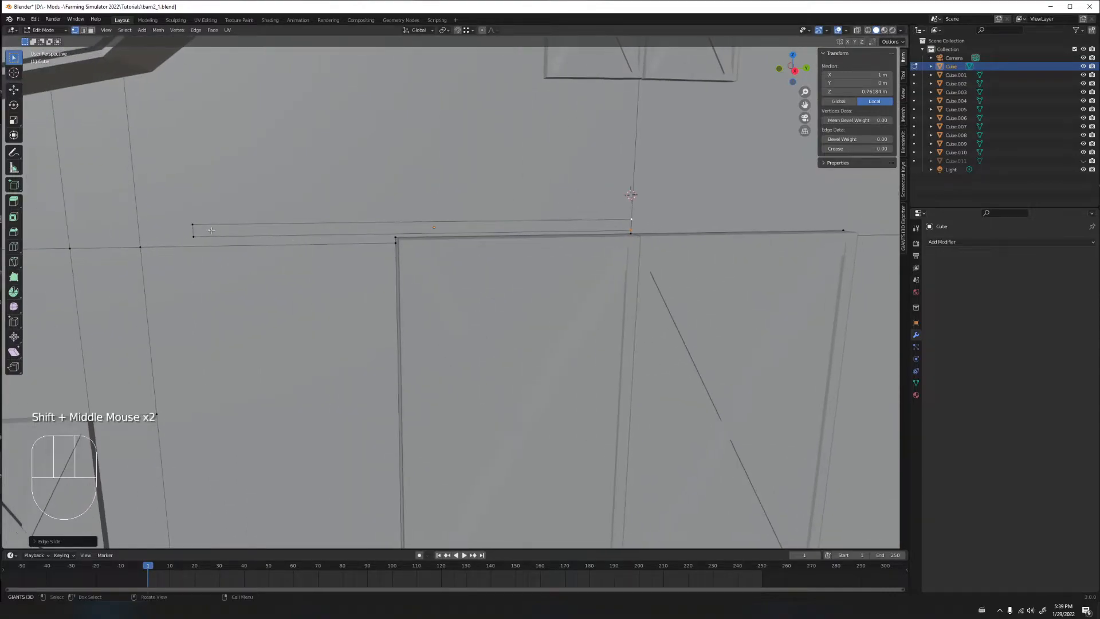
click(292, 235)
shift+click(293, 228)
key(g)
key(g)
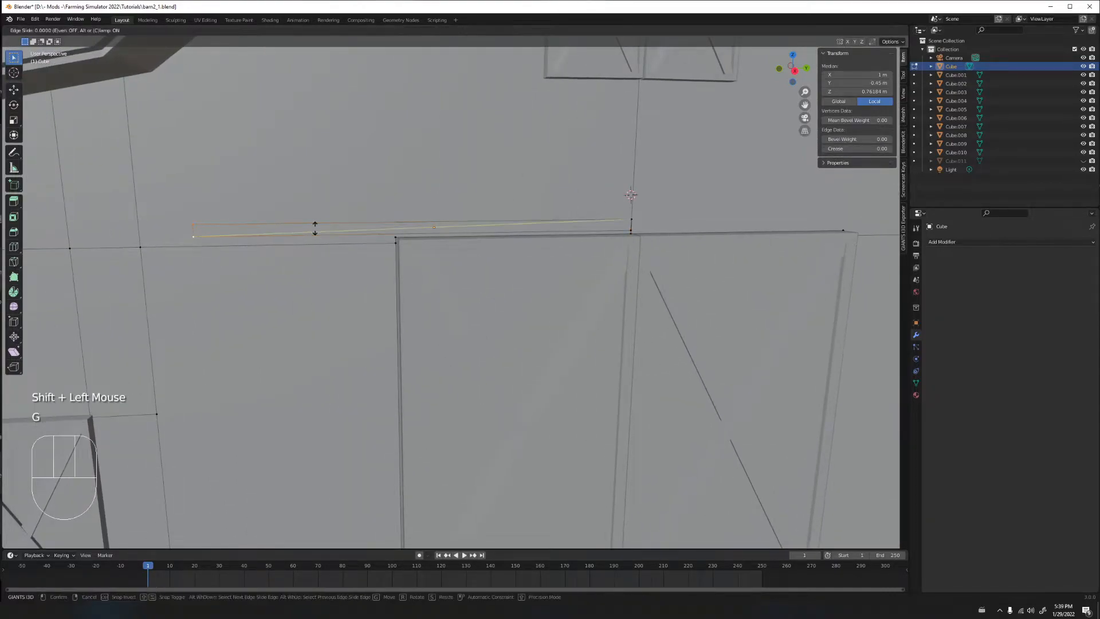
click(686, 252)
Try to merge the collapsed strip's vertices on the centre line above the large doors by distance
middle_drag(686, 252, 491, 269)
scroll(640, 238, up, 2)
scroll(584, 246, up, 2)
shift+middle_drag(696, 220, 549, 256)
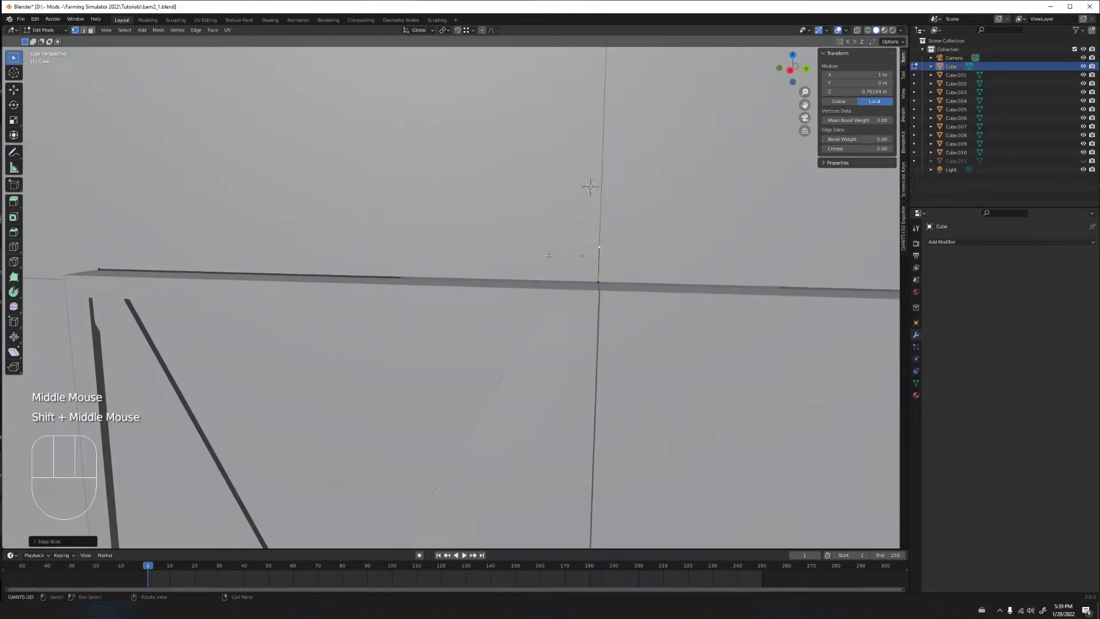
drag(567, 233, 621, 281)
scroll(610, 266, down, 2)
key(n)
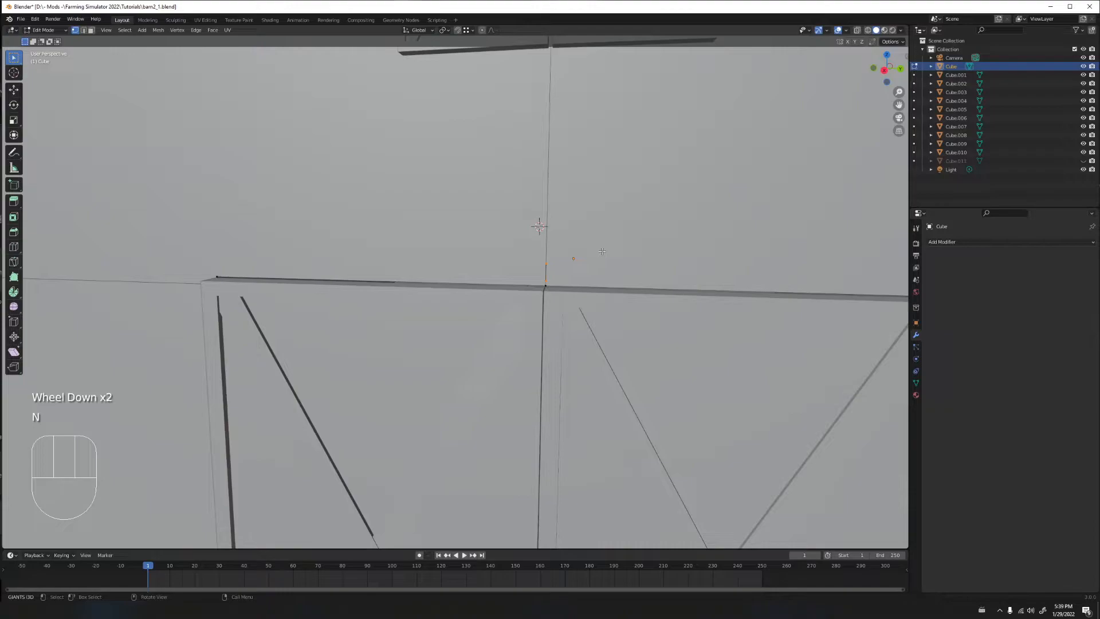
key(n)
key(m)
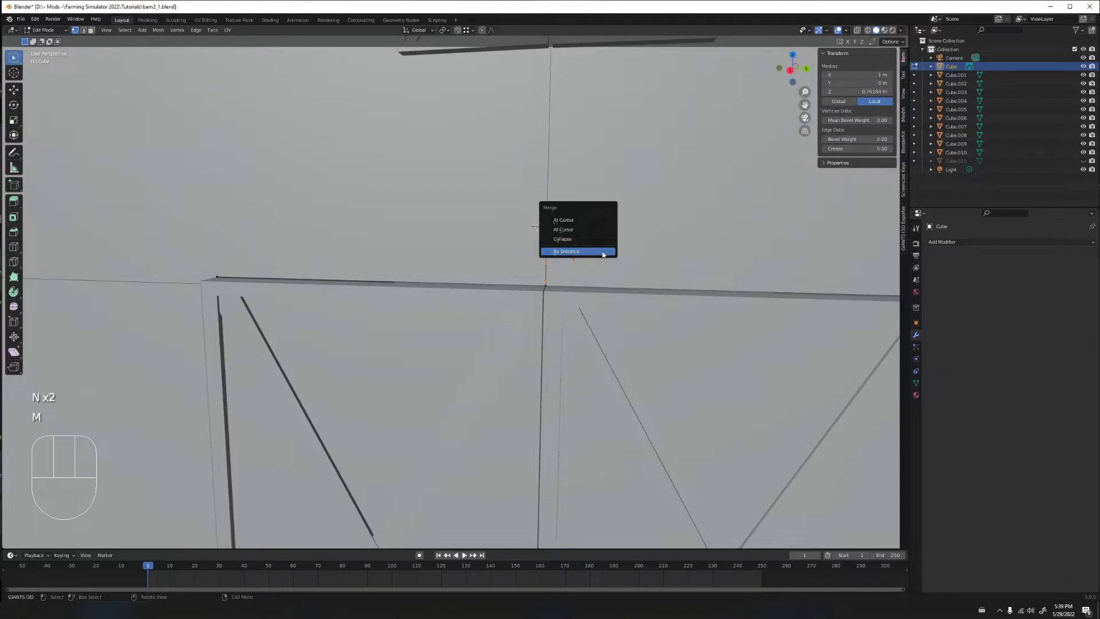
click(603, 253)
Try to merge the top vertices of the collapsed strip, first with Collapse and then with At Center
shift+middle_drag(553, 260, 526, 256)
scroll(526, 255, up, 2)
click(567, 240)
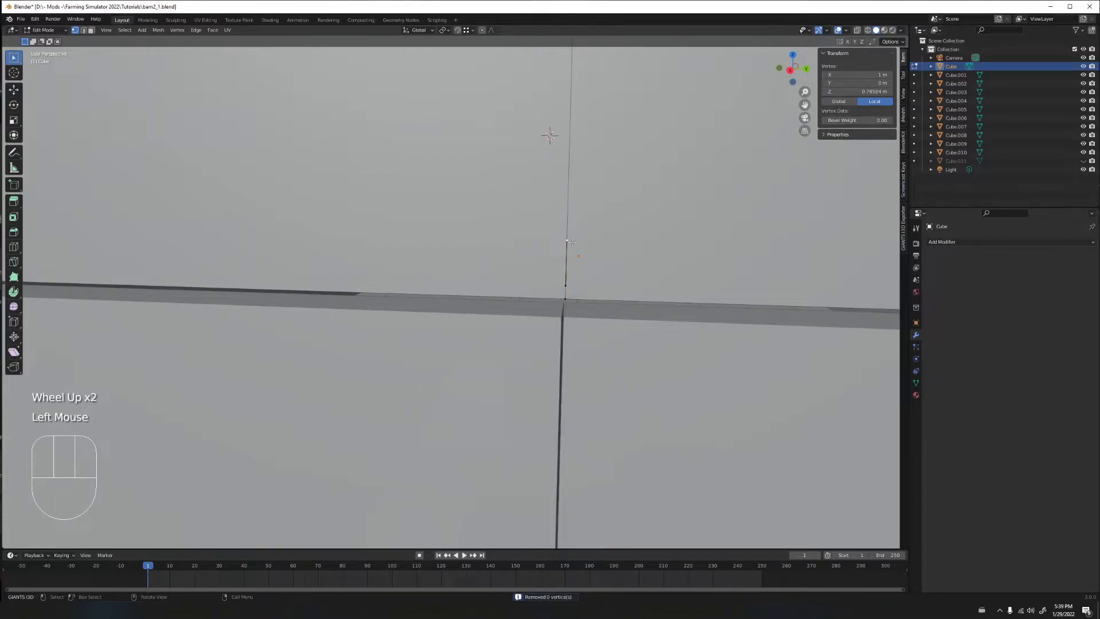
drag(544, 227, 585, 253)
key(m)
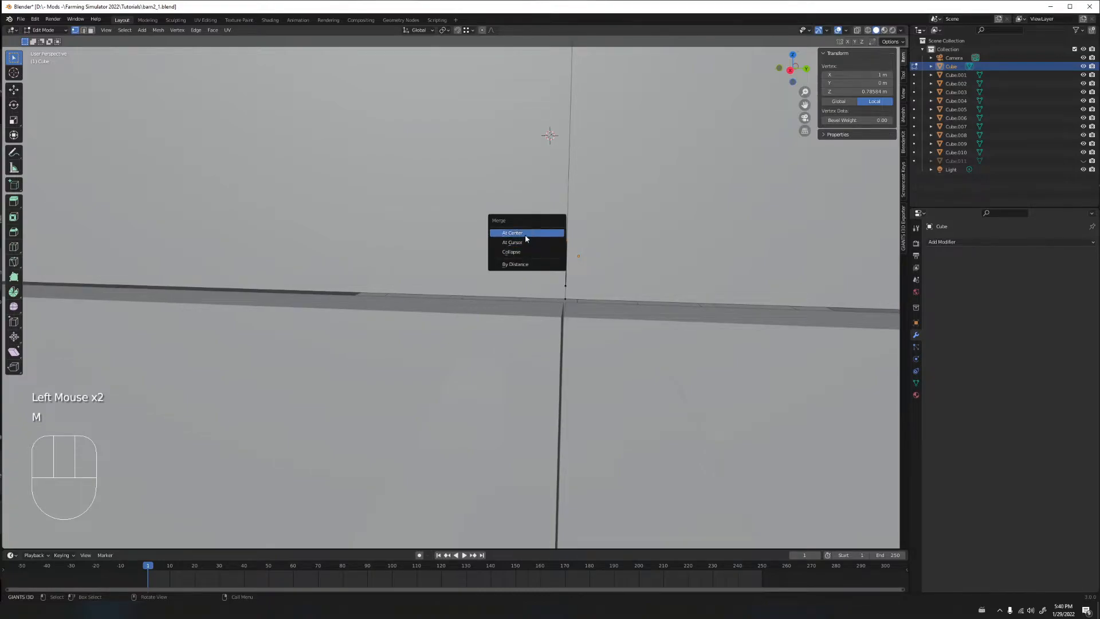
click(522, 252)
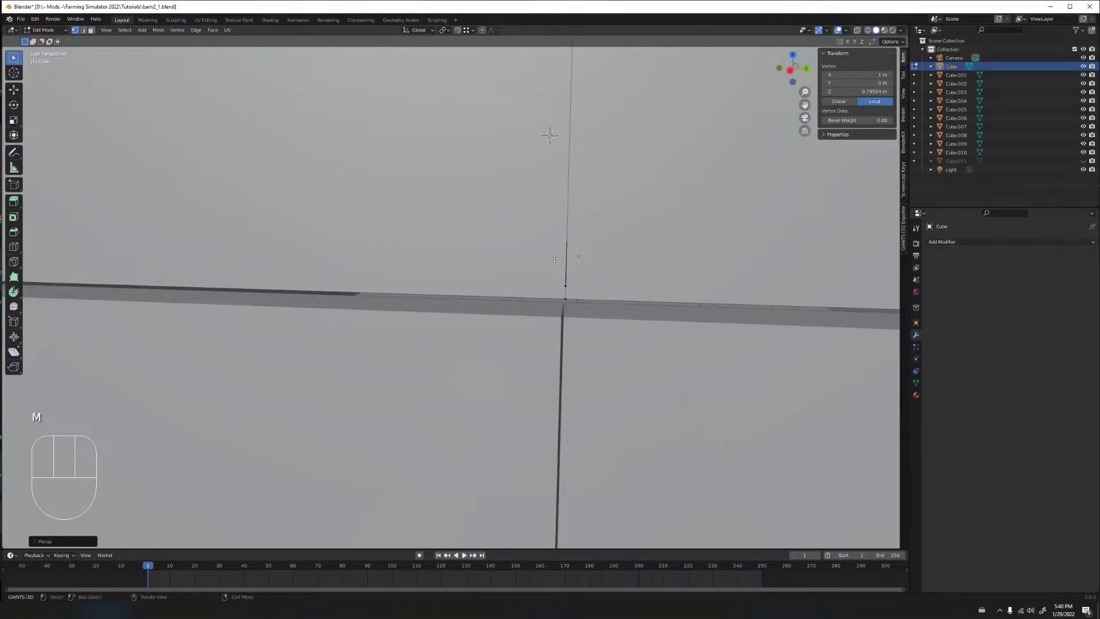
key(m)
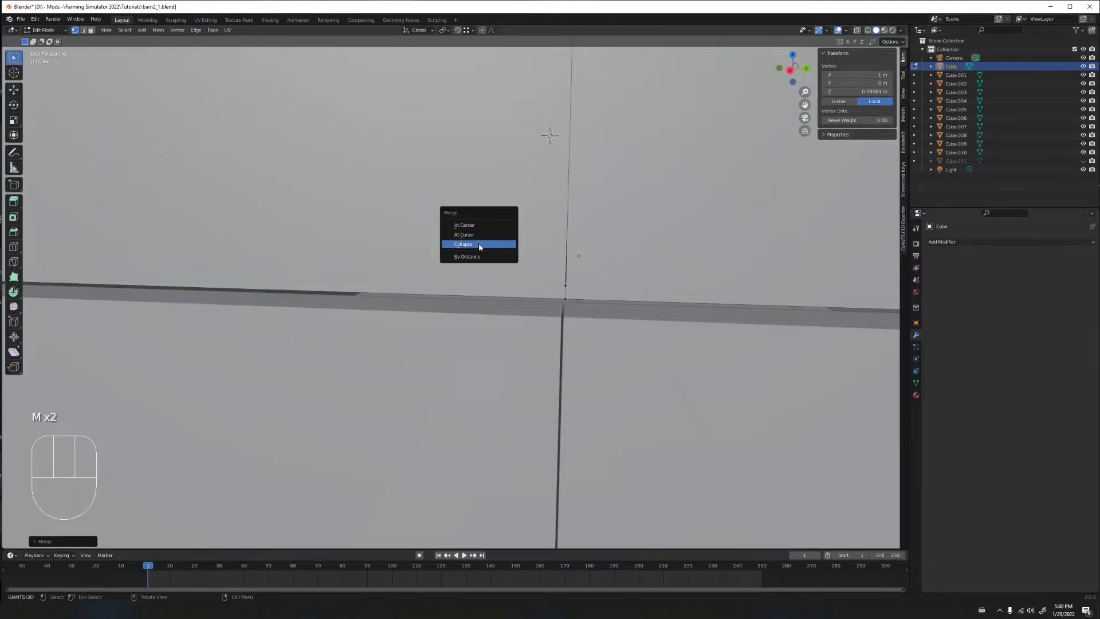
click(475, 225)
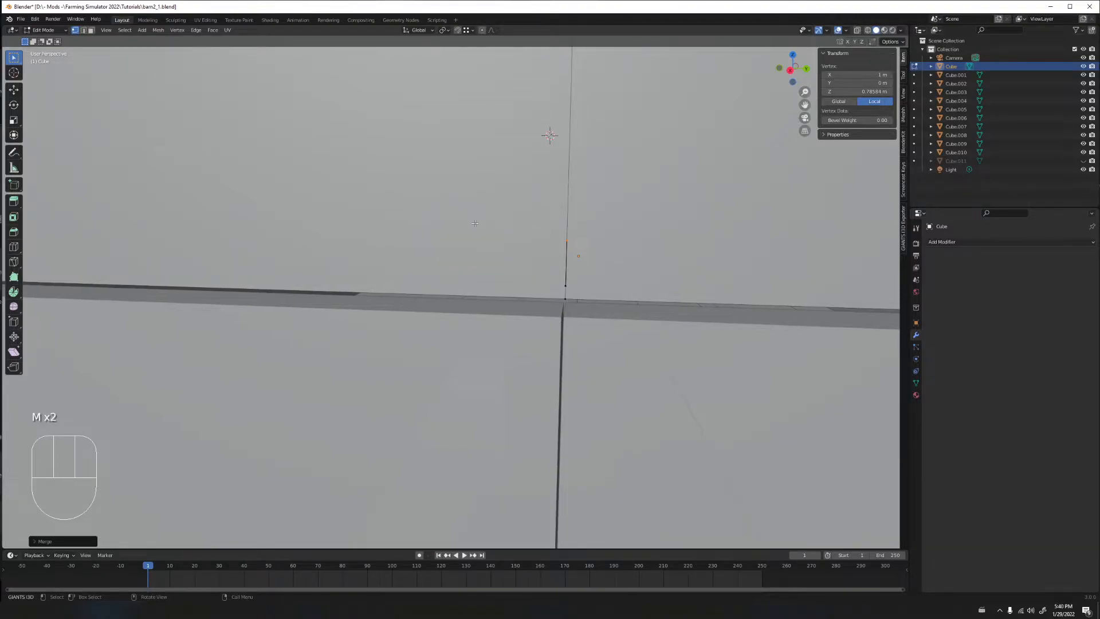
Merge a top and a bottom vertex of the collapsed strip on the centre line at their centre
shift+click(529, 251)
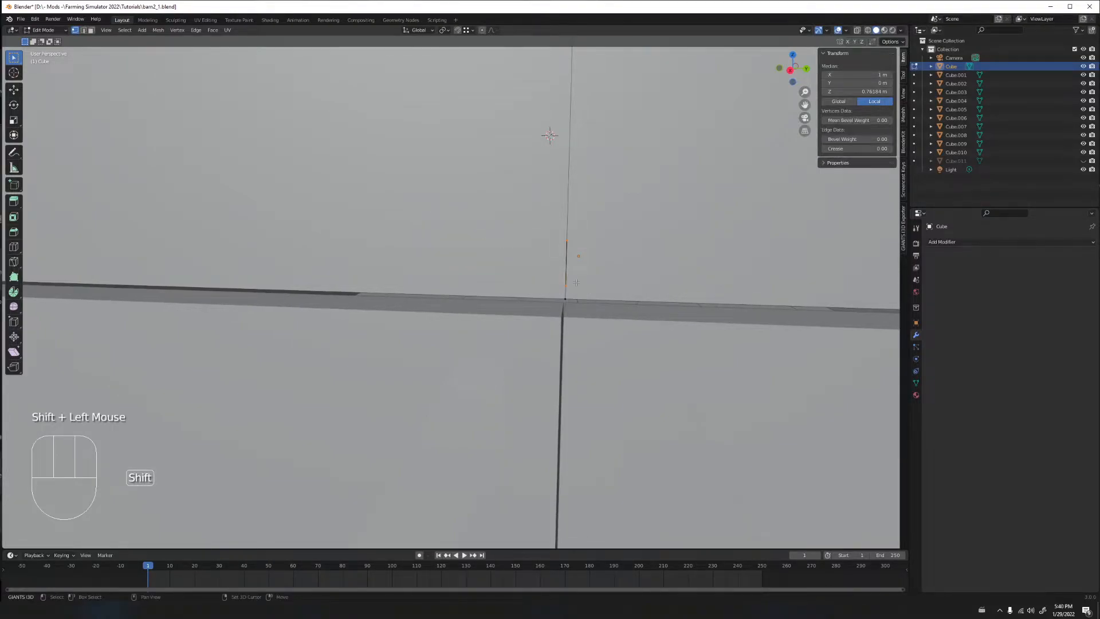
key(m)
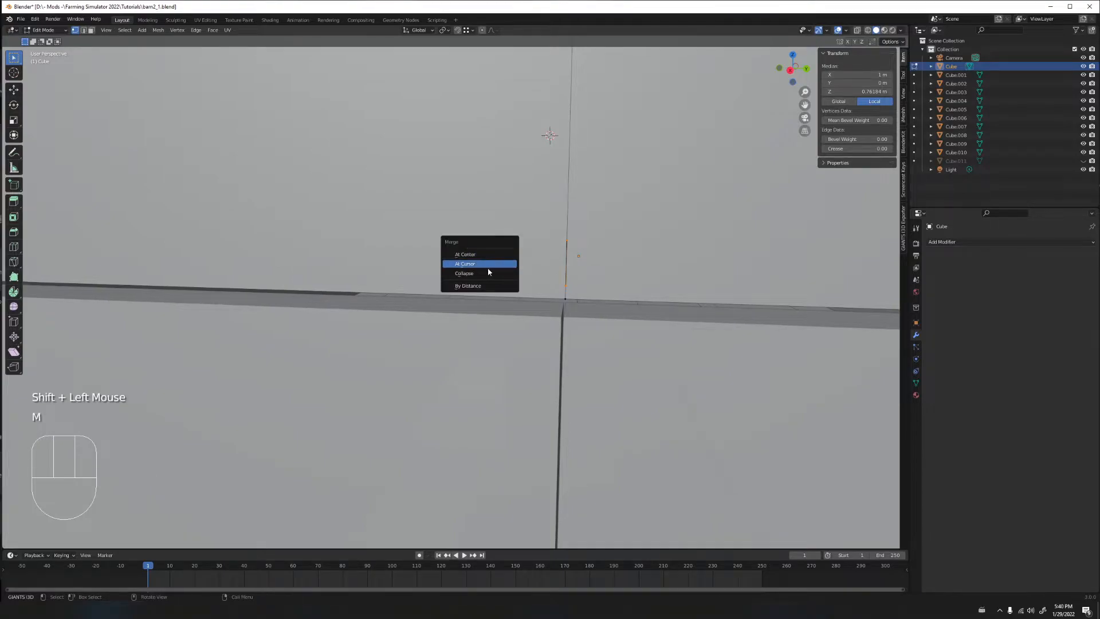
click(487, 254)
shift+middle_drag(551, 231, 481, 239)
Merge the remaining top vertices on the centre line with the vertex just below them at their centre, pair by pair
shift+click(508, 252)
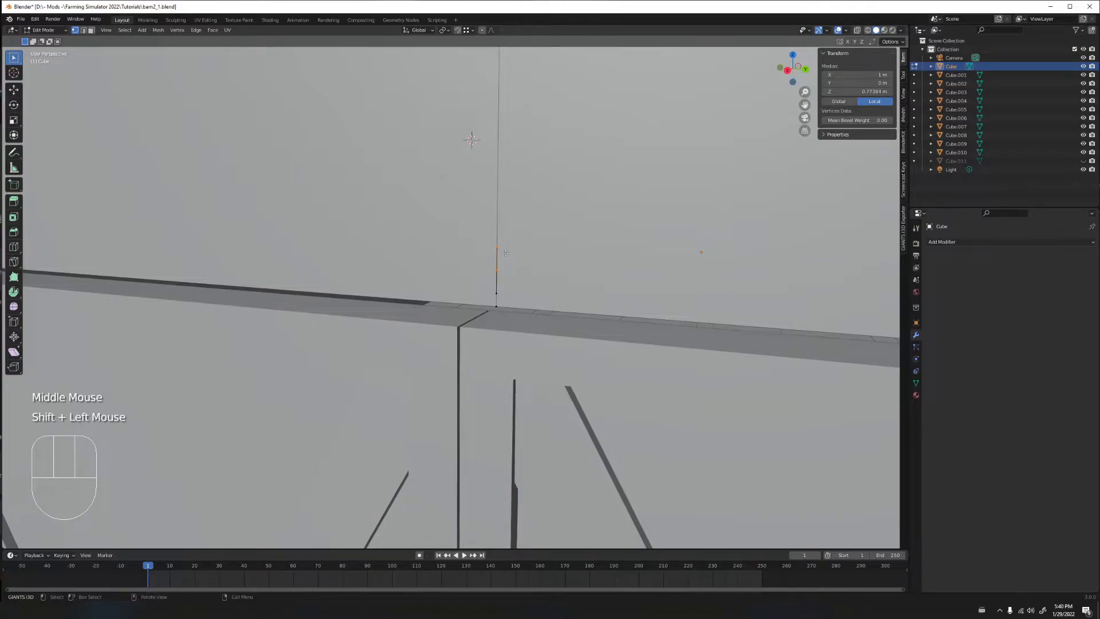
click(511, 253)
click(518, 255)
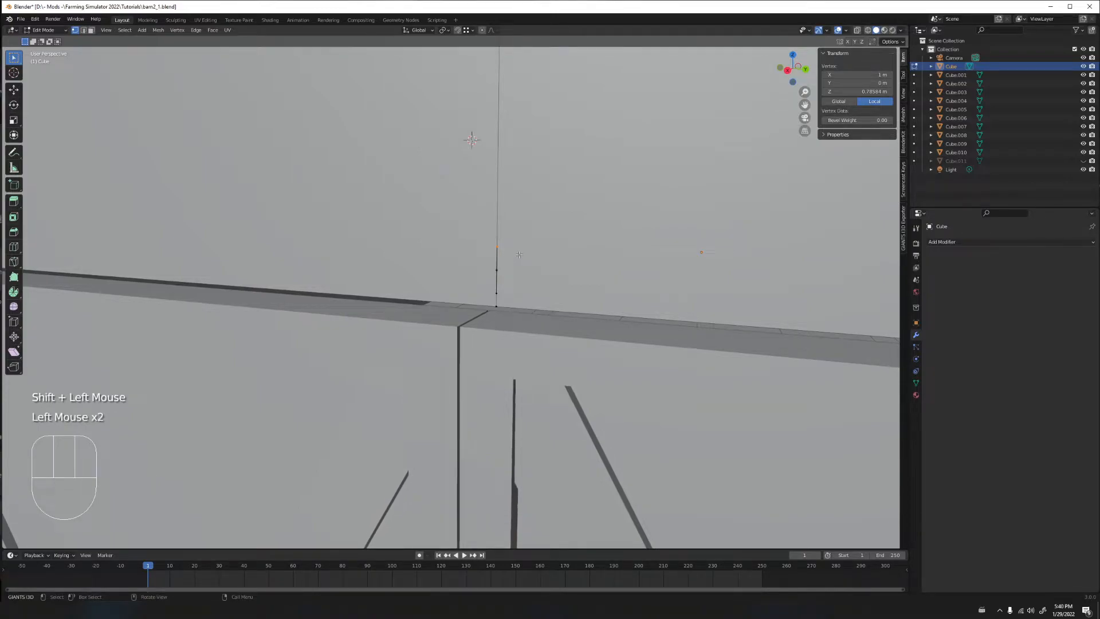
shift+click(506, 270)
key(m)
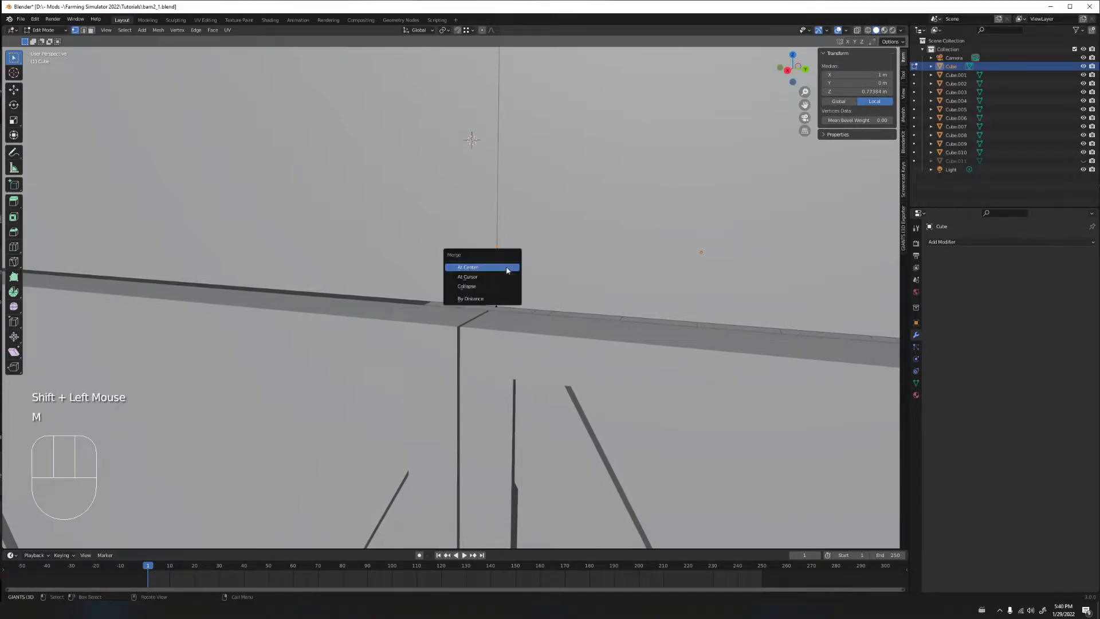
click(501, 267)
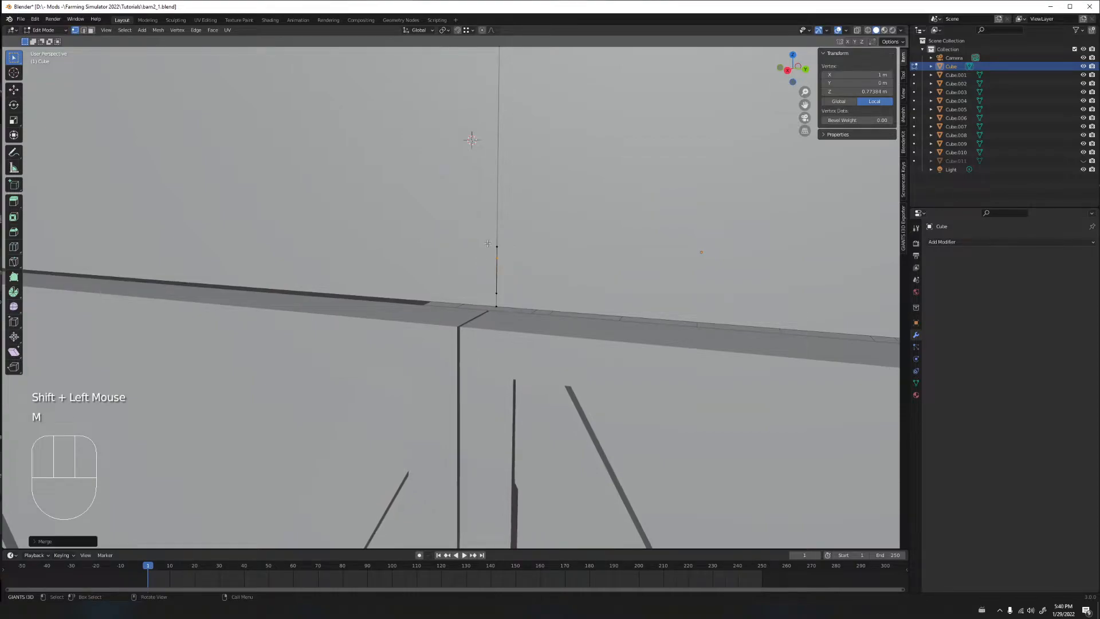
click(487, 243)
click(498, 264)
key(m)
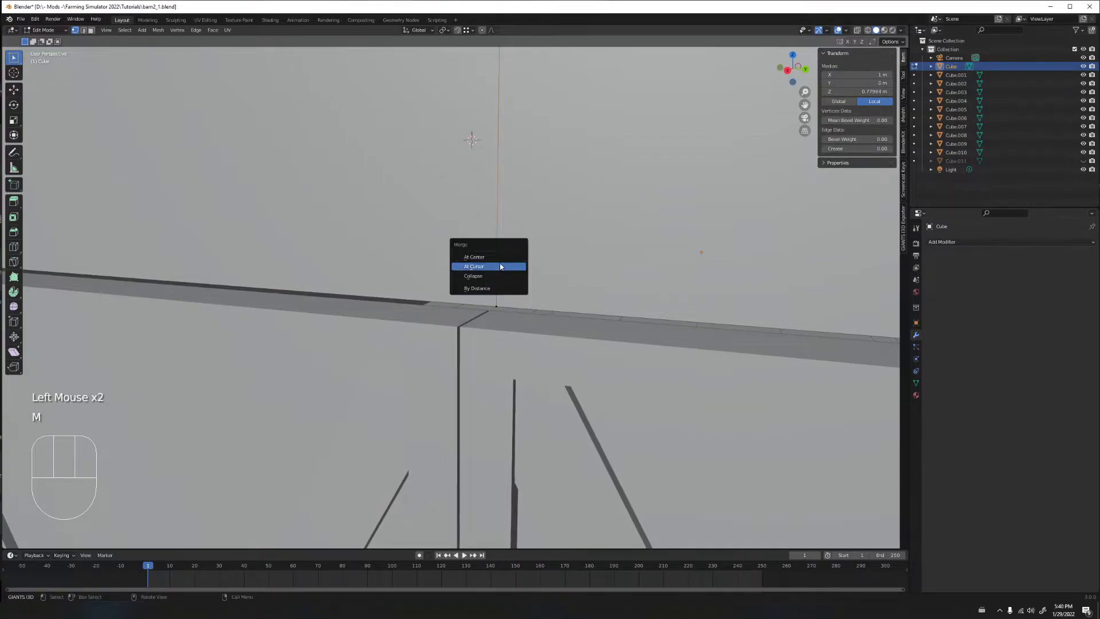
click(501, 267)
Merge the collapsed strip's remaining lower vertices with the upper one at their centre, leaving a single vertex above the large doors
click(477, 279)
drag(478, 281, 517, 299)
key(m)
click(518, 289)
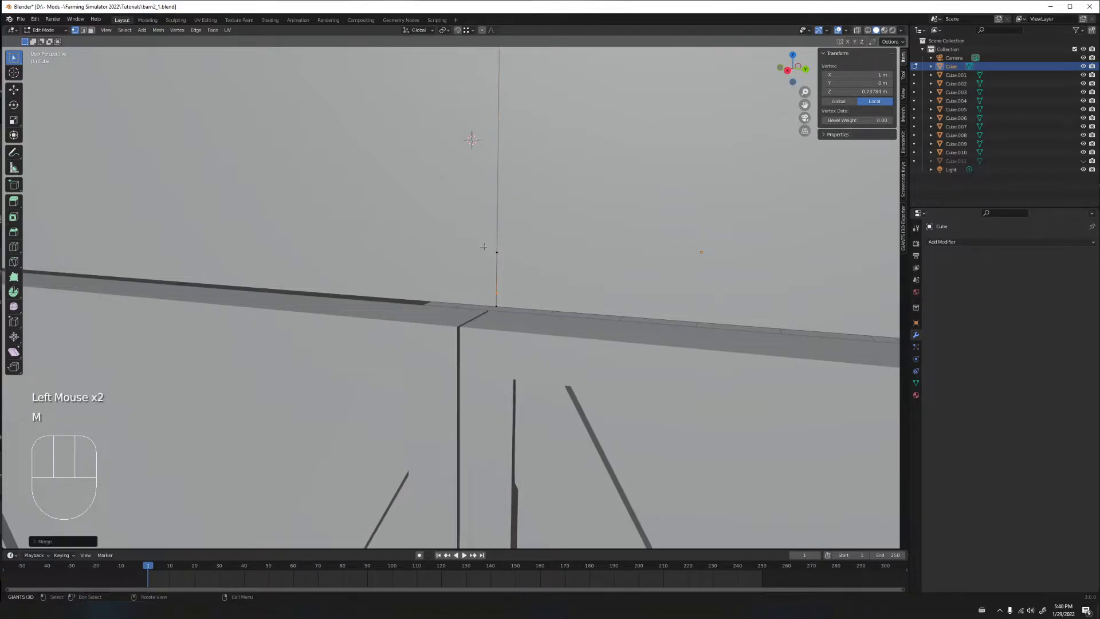
shift+click(496, 304)
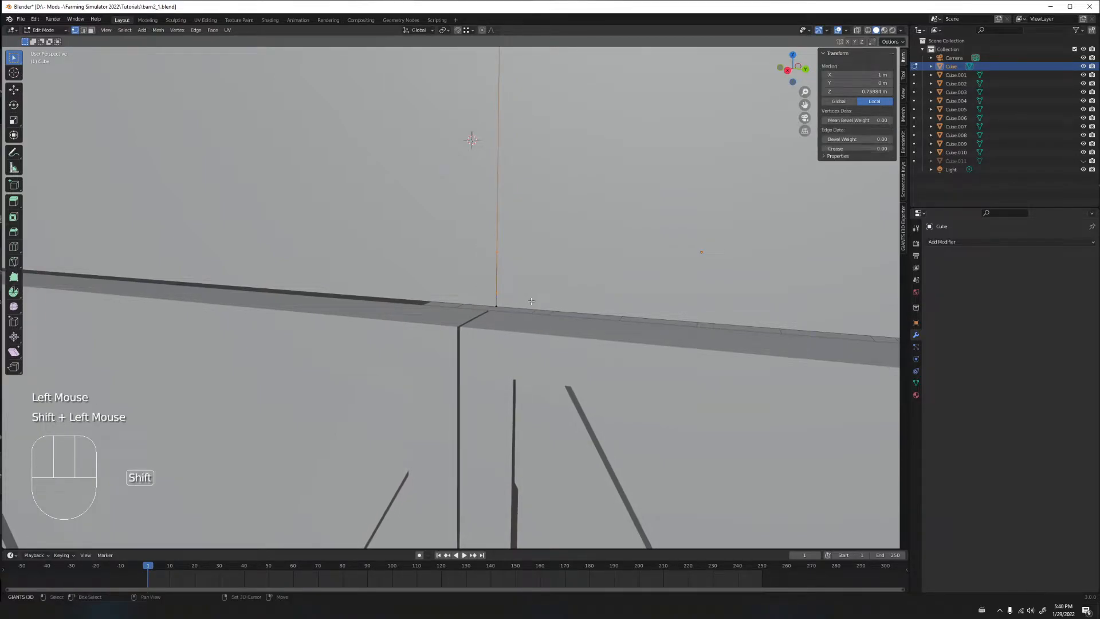
key(m)
click(499, 261)
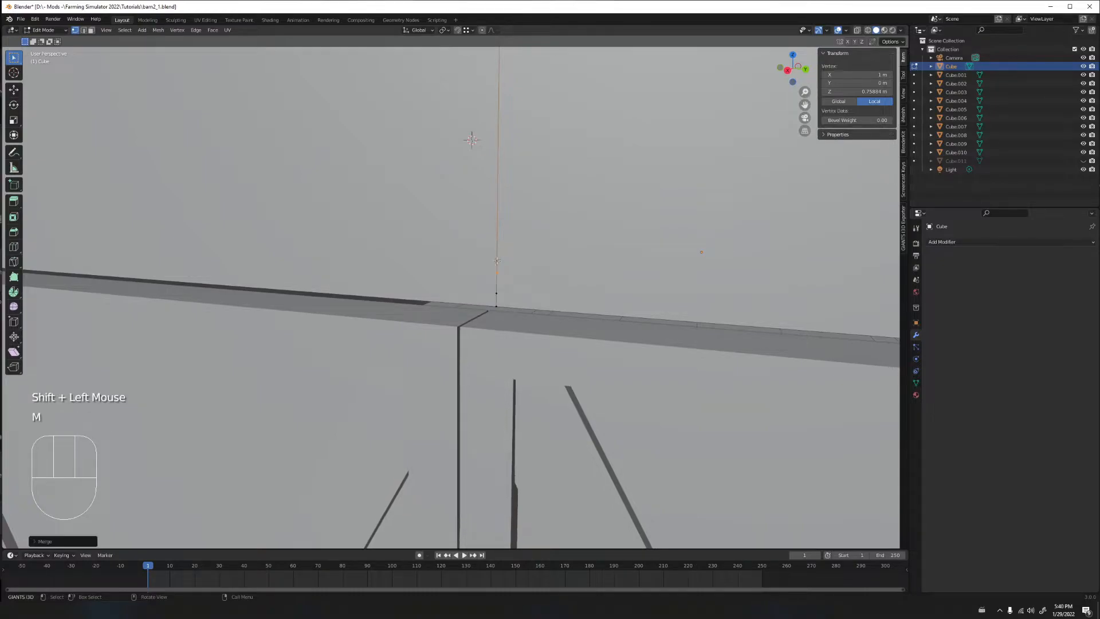
shift+click(496, 292)
key(m)
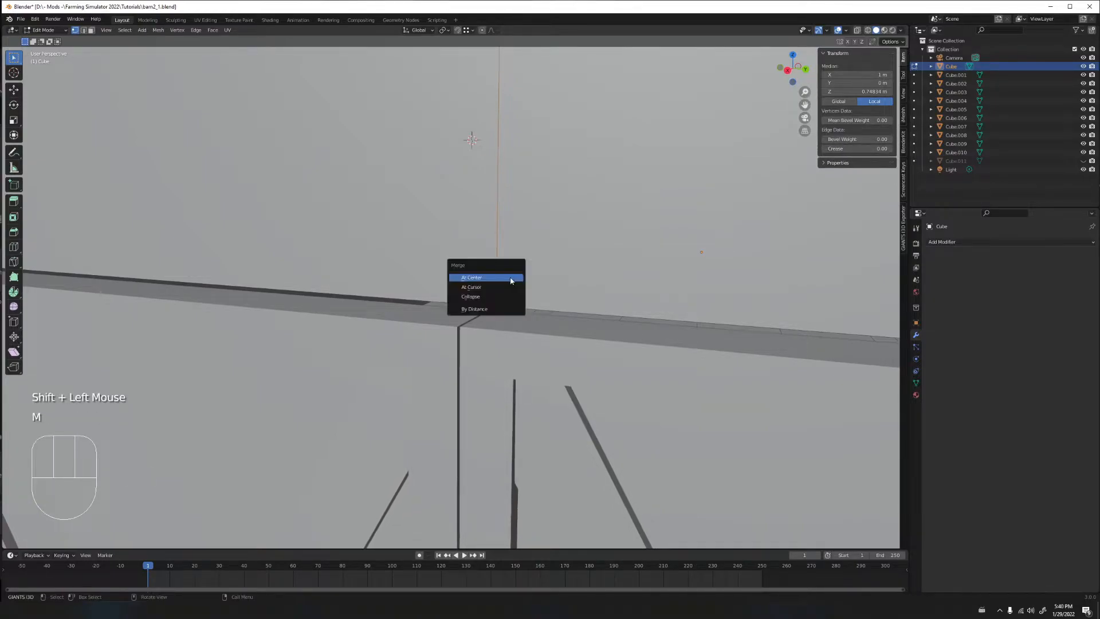
click(496, 278)
Vertex-slide the merged vertex down the centre line onto the vertex at the top of the large doorway
middle_drag(495, 283, 517, 257)
scroll(515, 263, down, 4)
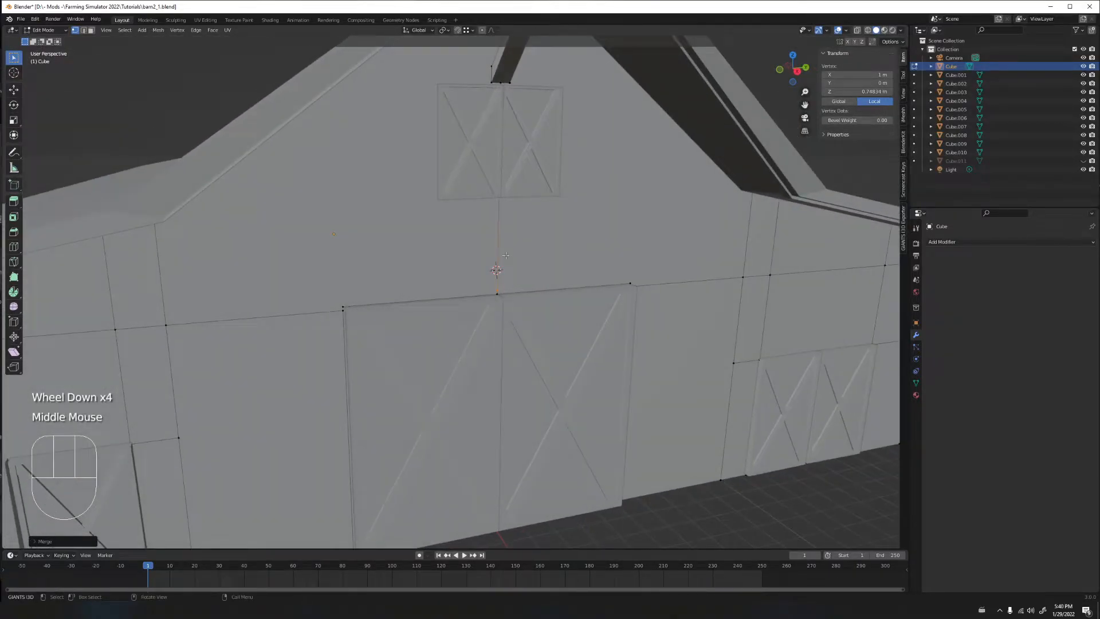
key(g)
key(g)
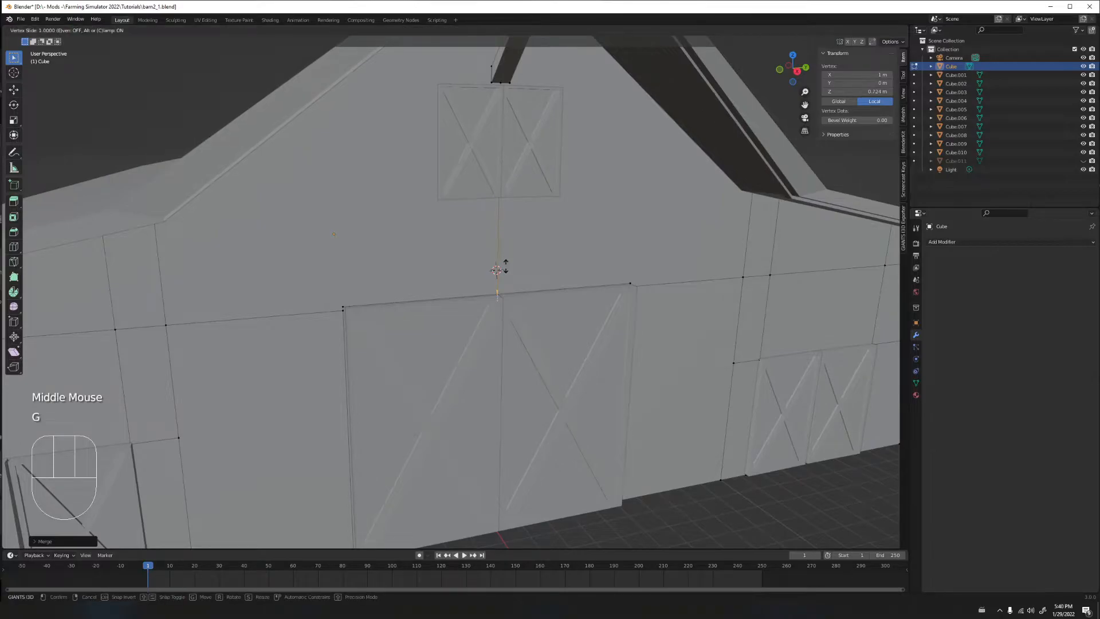
click(496, 269)
Select the whole barn wall mesh and merge its overlapping vertices by distance
middle_drag(496, 269, 496, 261)
key(a)
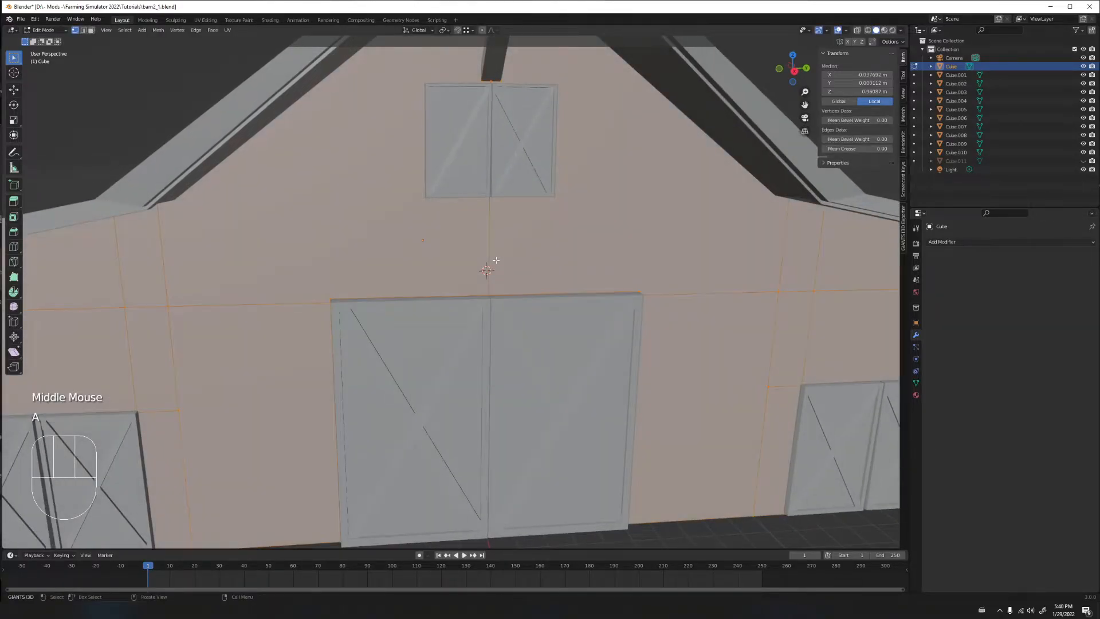
key(m)
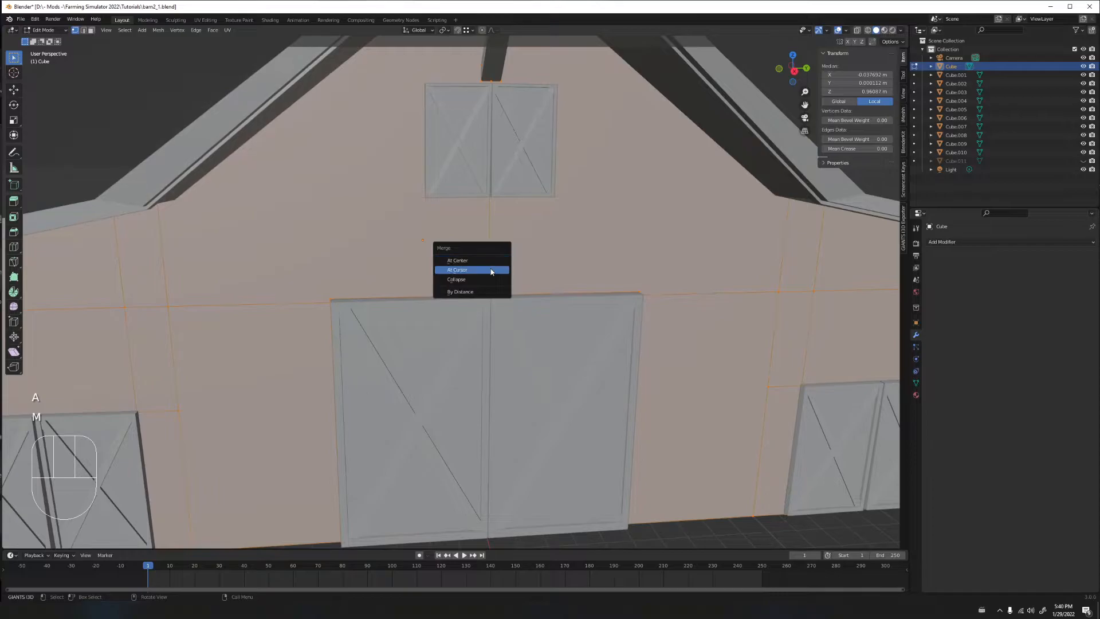
click(471, 291)
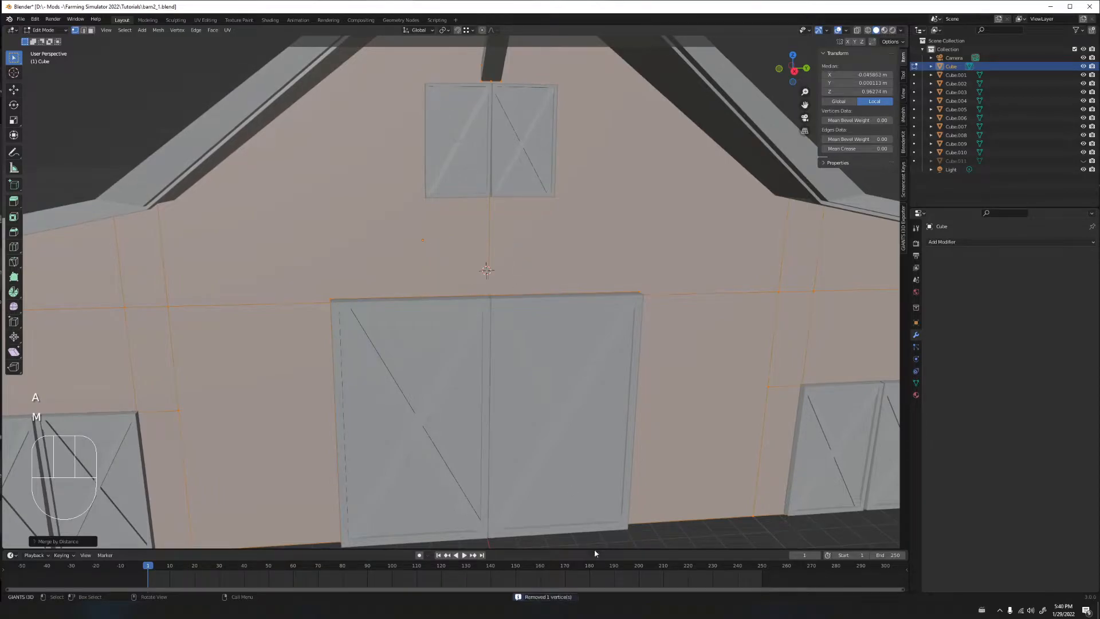
Knife-cut an edge from the large doorway's top right corner to the midpoint of the upper vertical wall edge beside it
middle_drag(435, 293, 493, 280)
click(461, 293)
shift+middle_drag(493, 281, 471, 312)
click(496, 324)
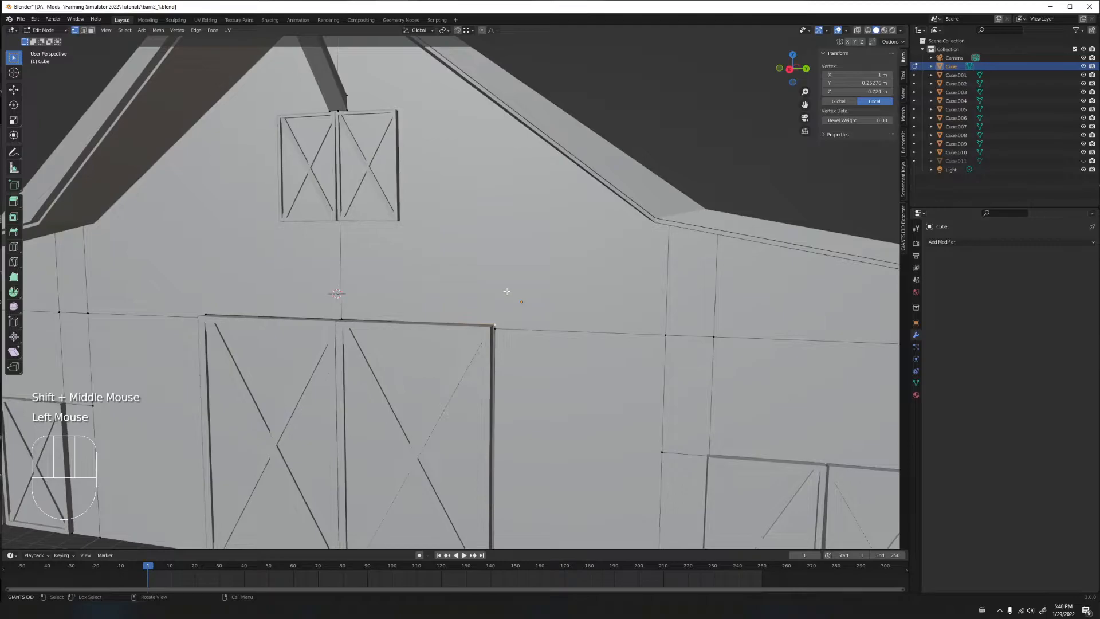
key(k)
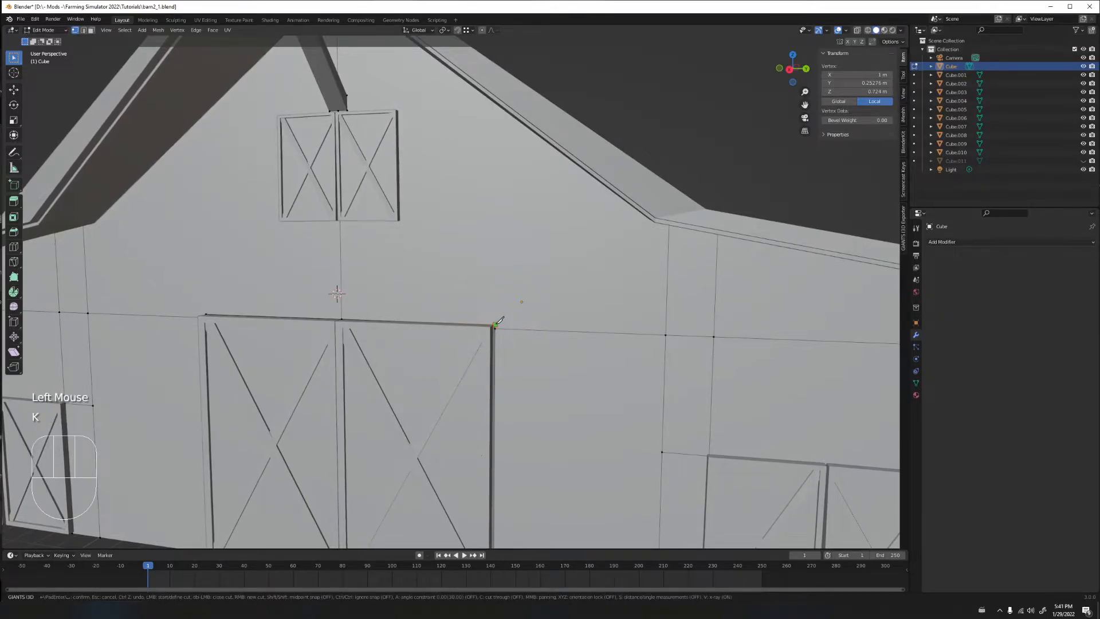
click(496, 324)
key(shift)
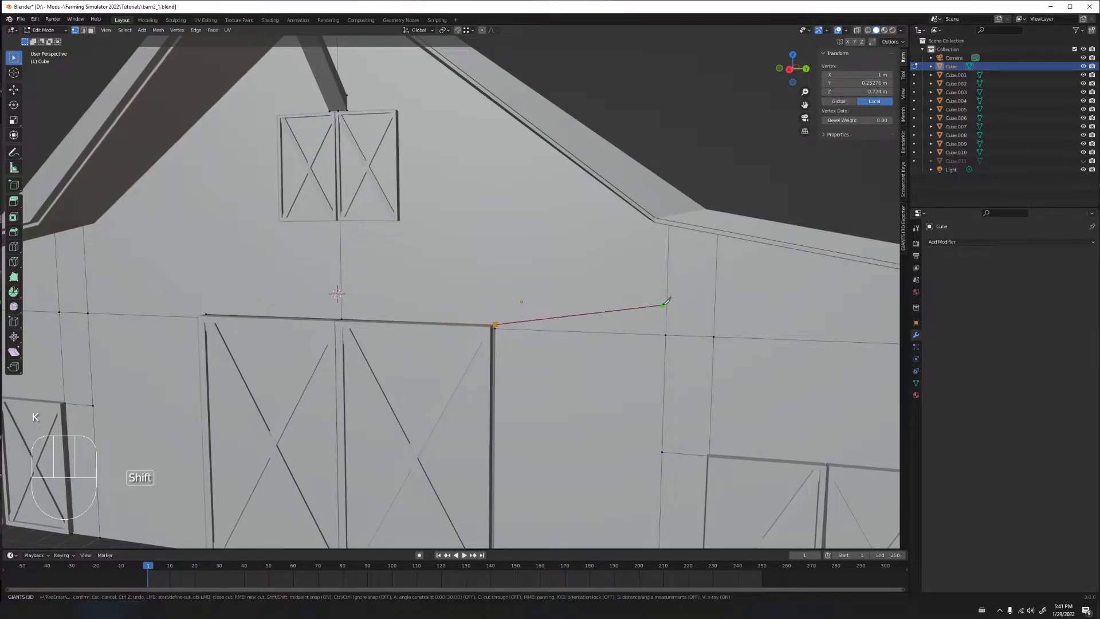
click(669, 274)
key(Return)
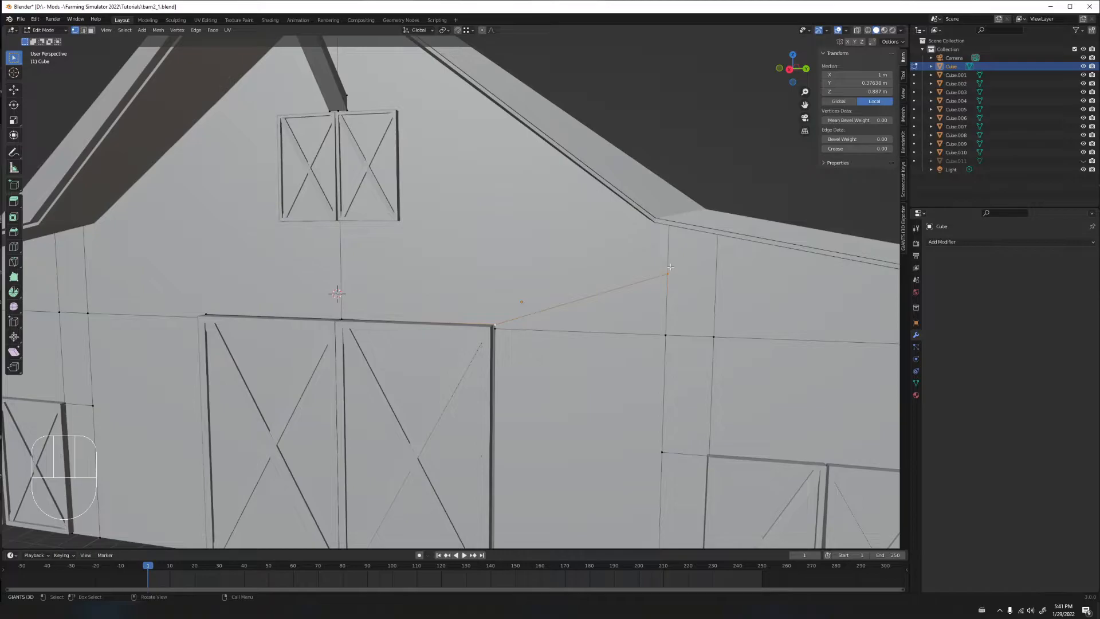
Lower the new cut's outer vertex along Z until it is level with the large doorway's top right corner, straightening the edge
click(670, 267)
shift+middle_drag(670, 266, 498, 268)
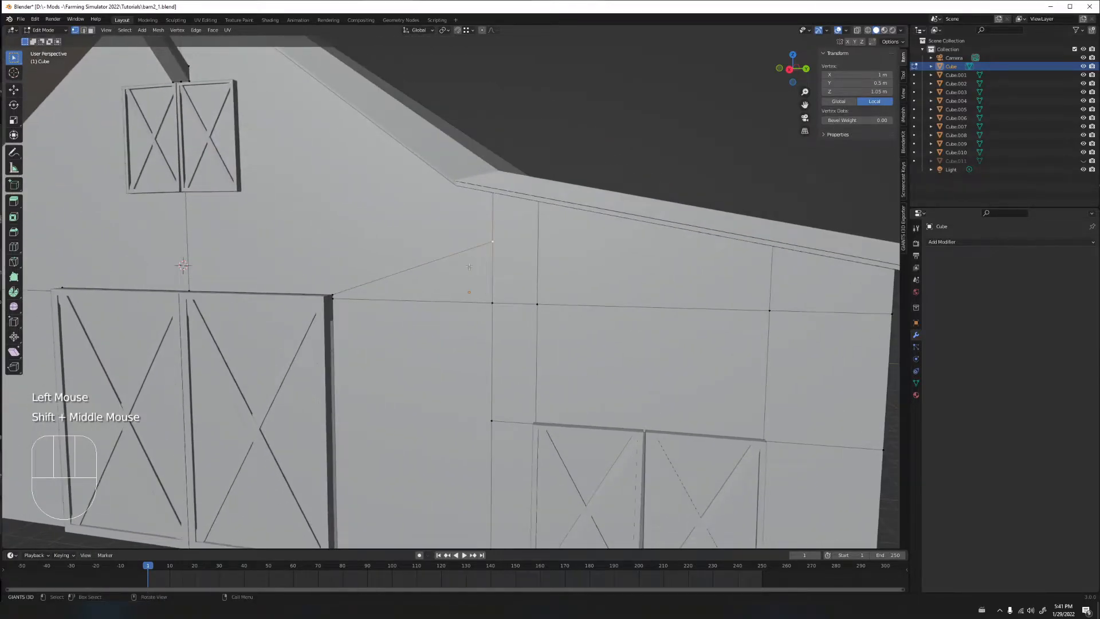
scroll(468, 267, up, 3)
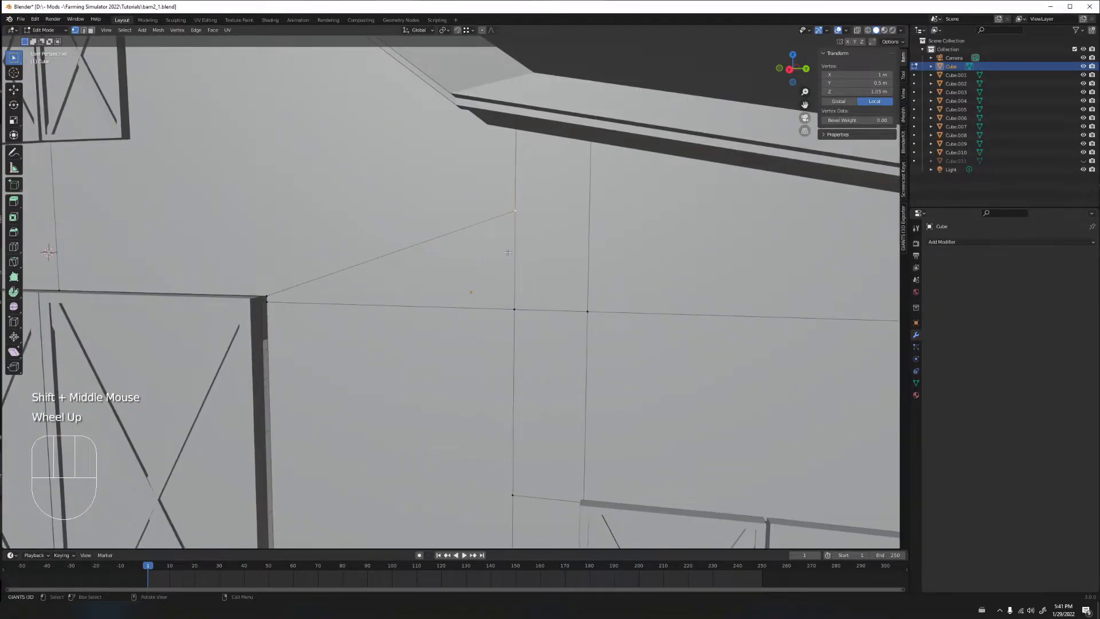
key(g)
key(z)
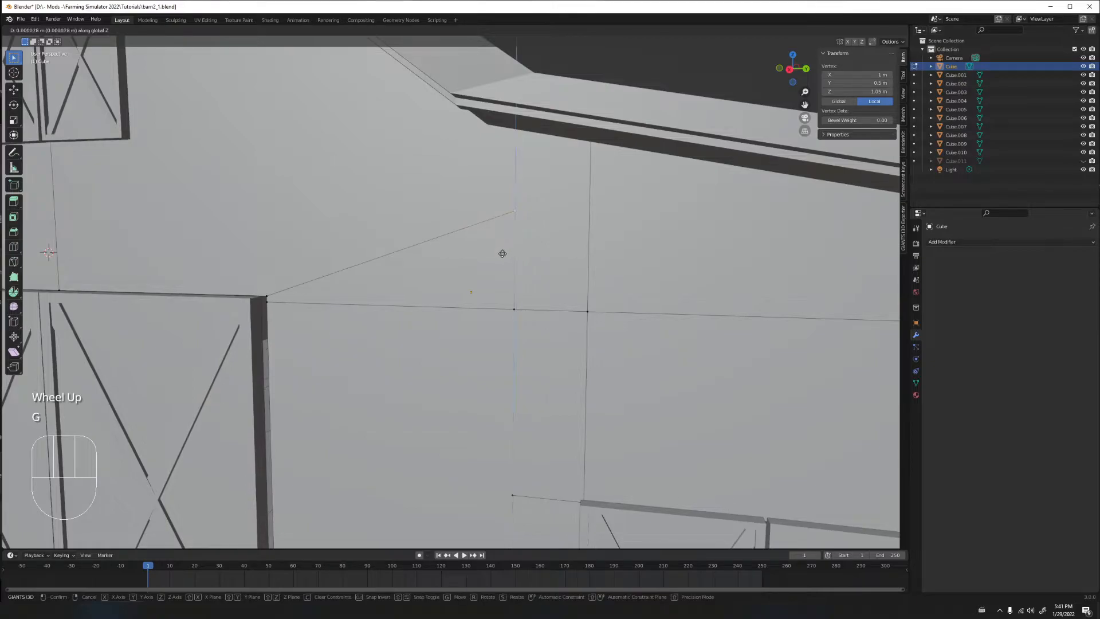
click(272, 277)
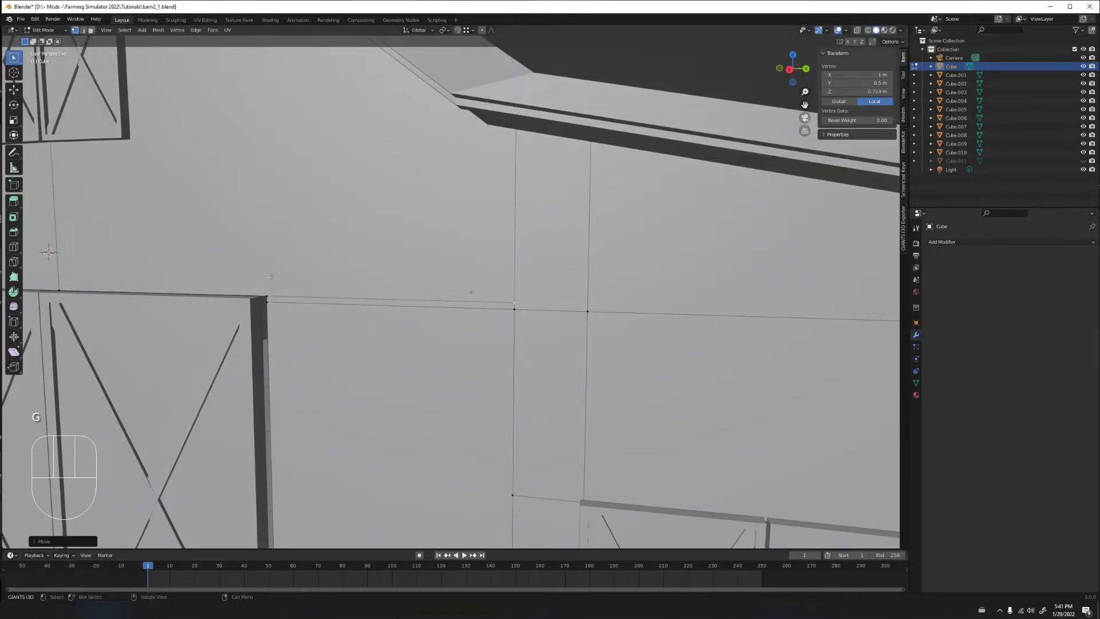
click(272, 277)
Knife-cut an edge from the large doorway's top left corner to the midpoint of the upper vertical wall edge beside it
shift+middle_drag(286, 289, 548, 292)
scroll(355, 290, down, 1)
shift+middle_drag(321, 288, 450, 289)
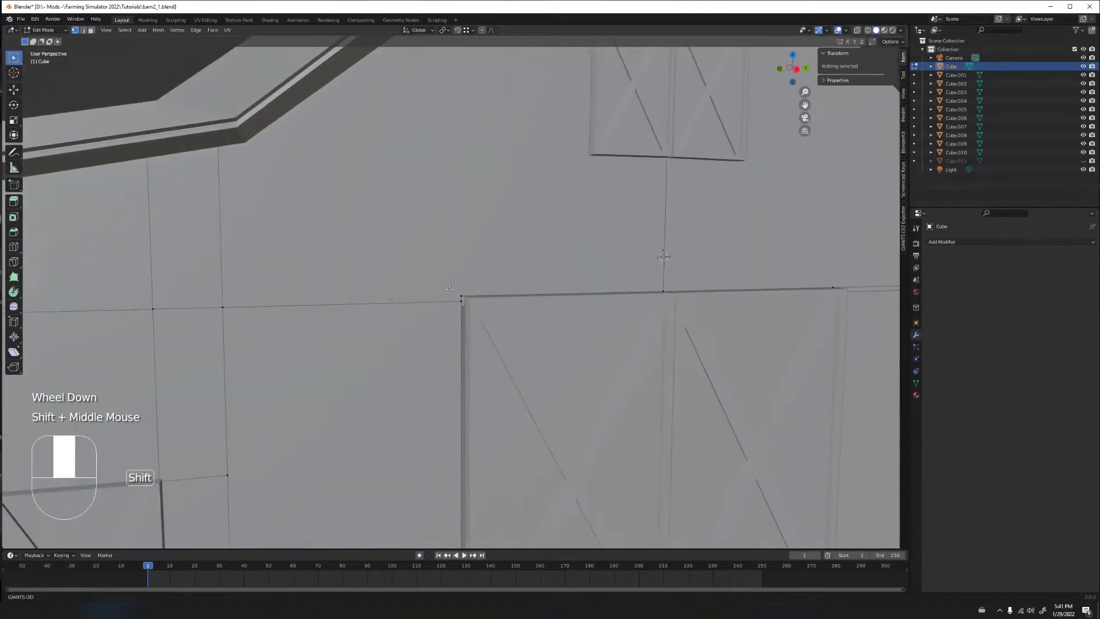
click(452, 290)
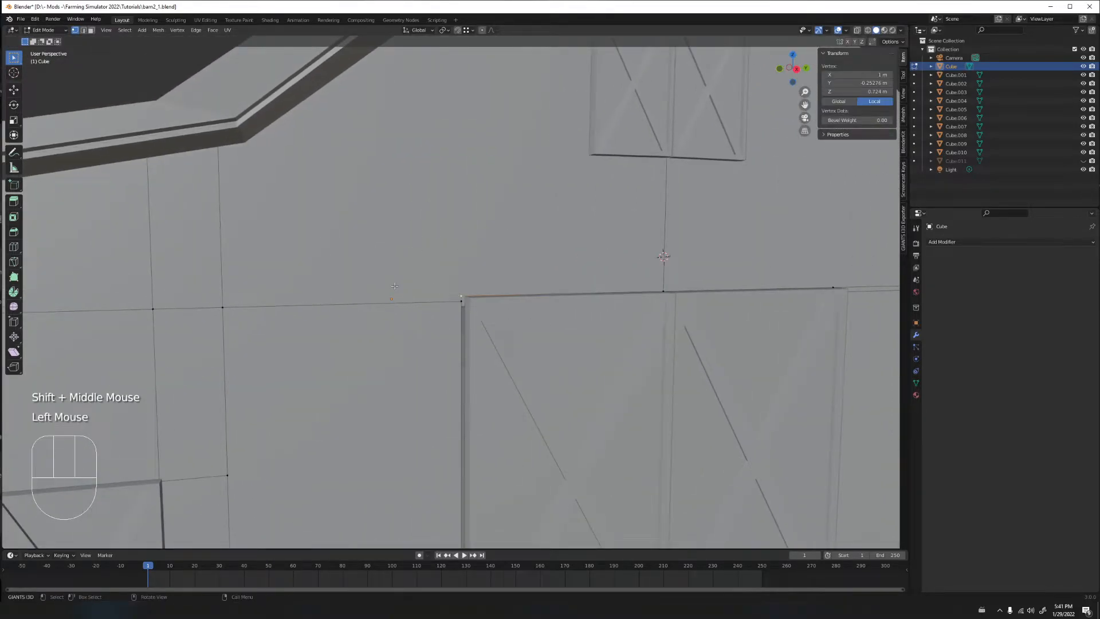
key(k)
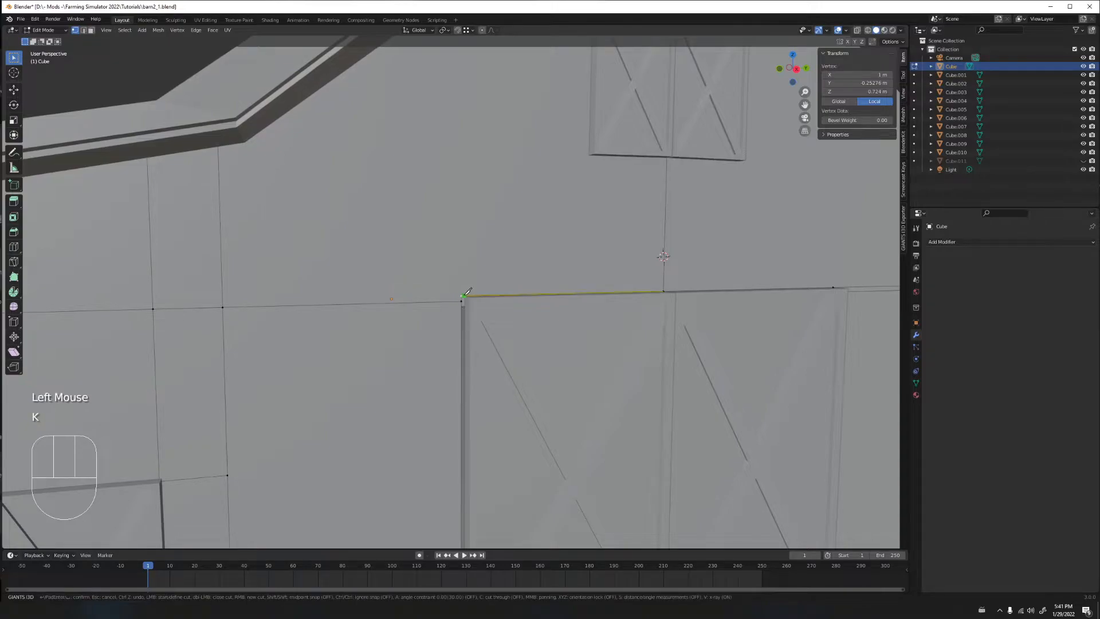
key(shift)
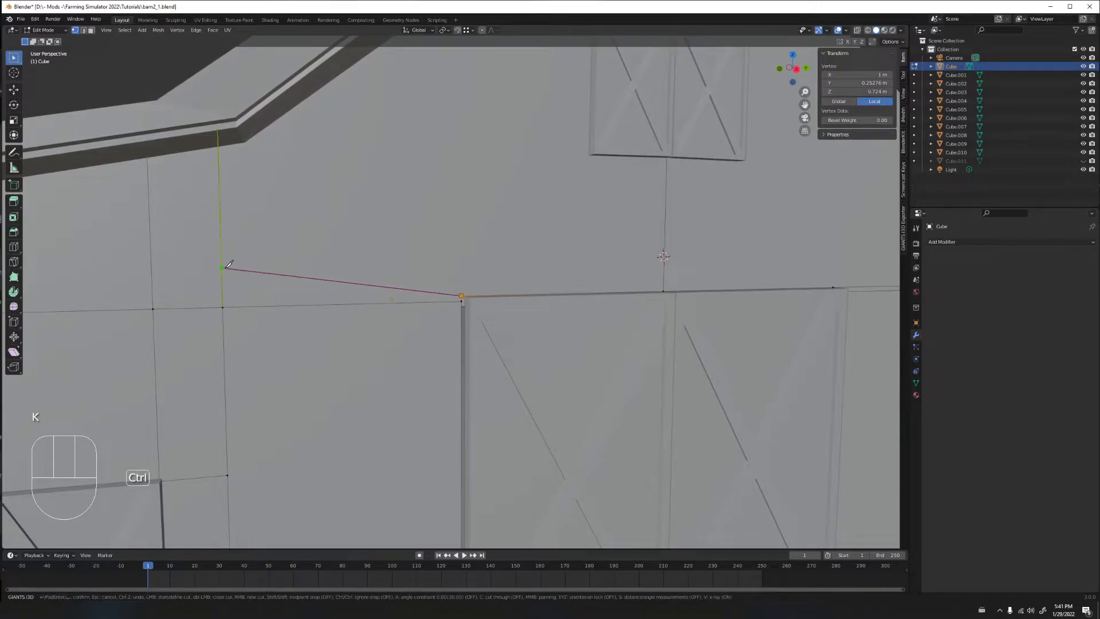
shift+click(222, 216)
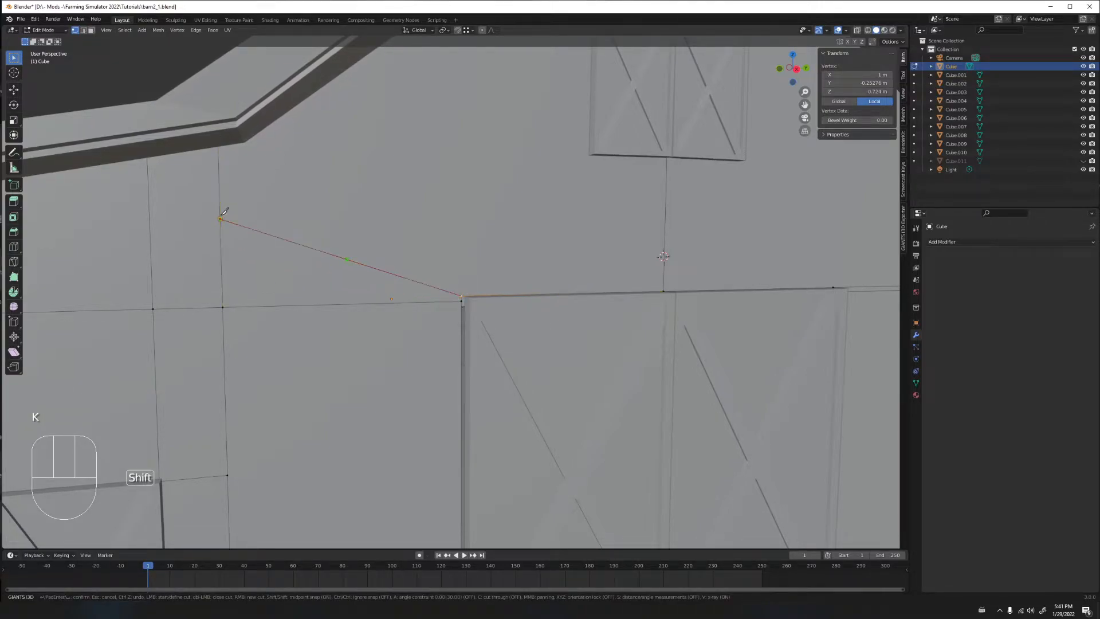
key(Return)
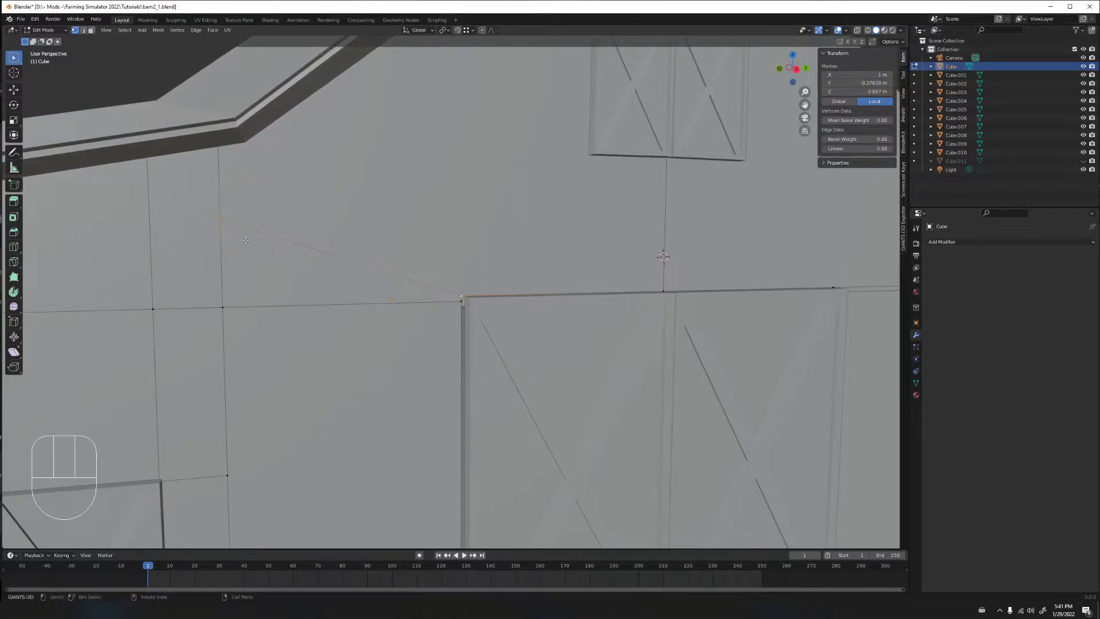
Lower the left cut's outer vertex along Z with vertex snapping to the height of the large doorway's top left corner
click(220, 218)
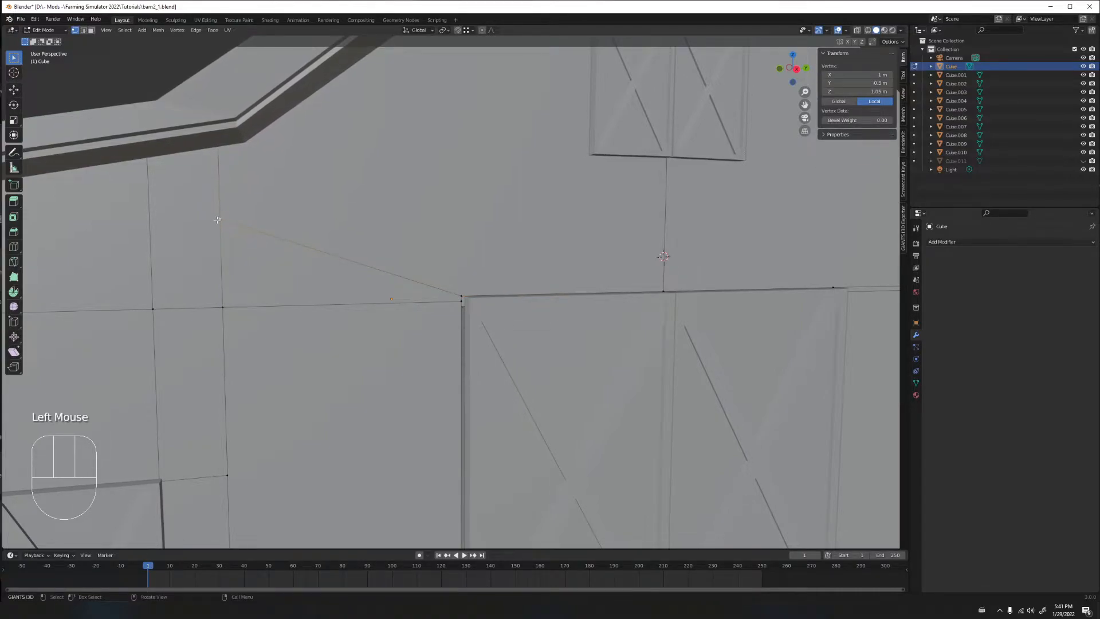
key(g)
key(z)
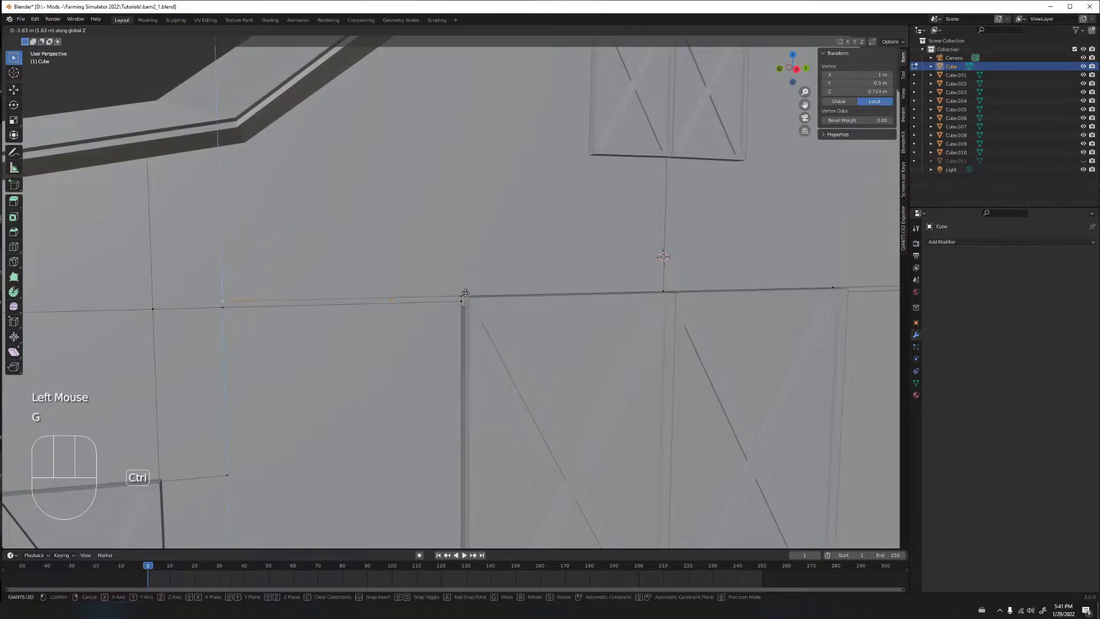
click(460, 293)
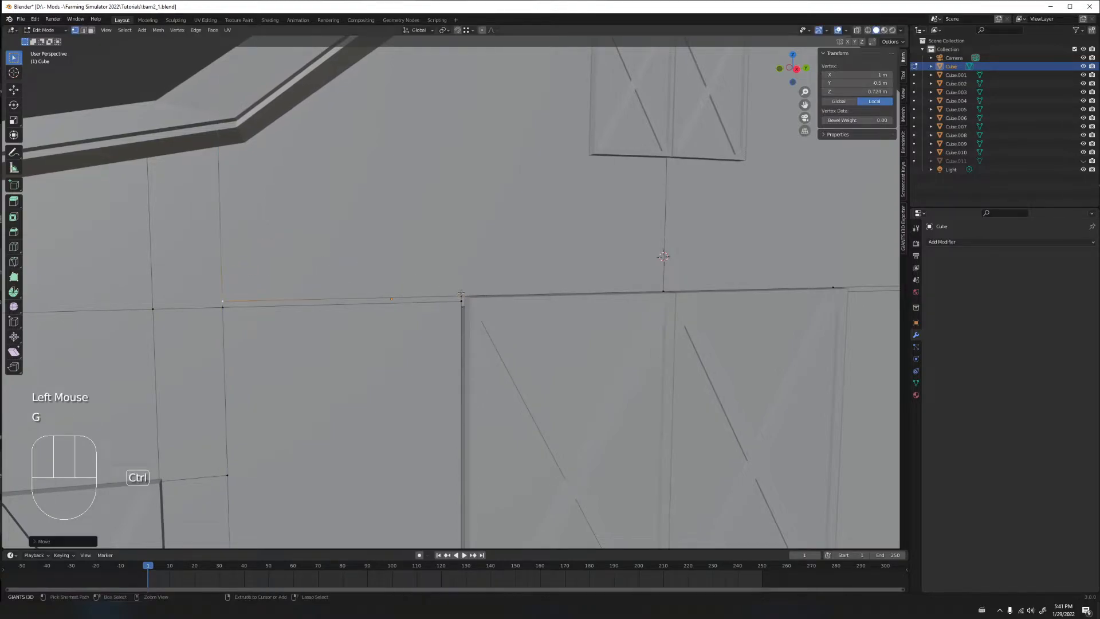
click(474, 31)
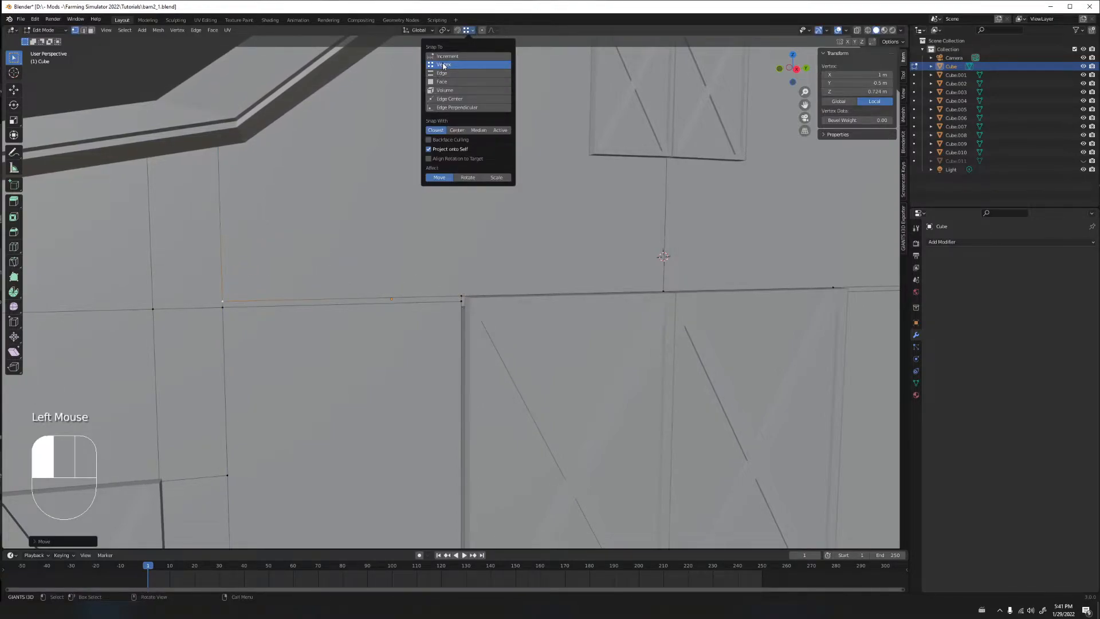
shift+middle_drag(645, 185, 398, 214)
scroll(401, 206, down, 3)
shift+middle_drag(413, 138, 439, 145)
scroll(418, 158, up, 2)
click(378, 127)
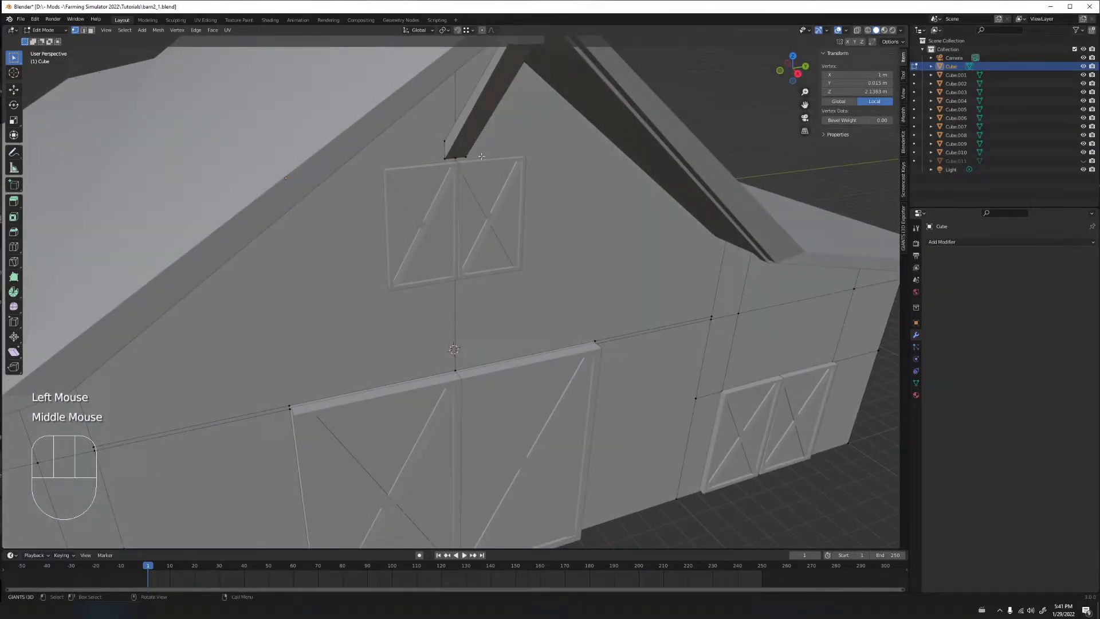
middle_drag(461, 207, 430, 210)
shift+middle_drag(242, 236, 272, 241)
key(ctrl+r)
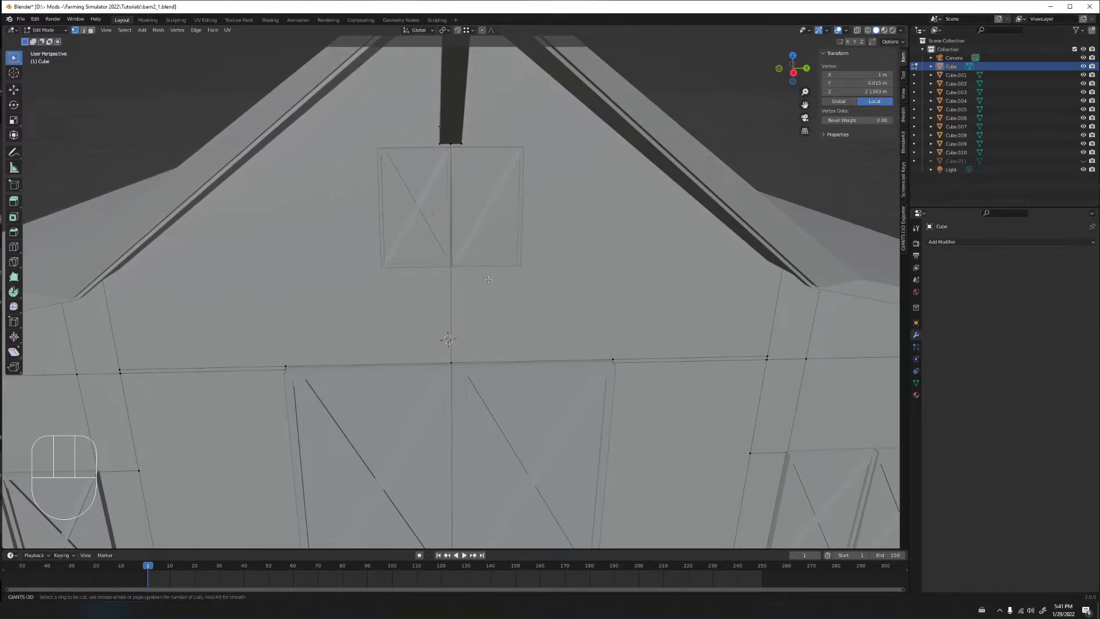
right_click(419, 138)
Knife-cut an edge from the ridge beam's lower left corner to the lowered vertex on the vertical edge left of the large doorway
middle_drag(445, 131, 402, 148)
click(449, 131)
key(k)
click(449, 133)
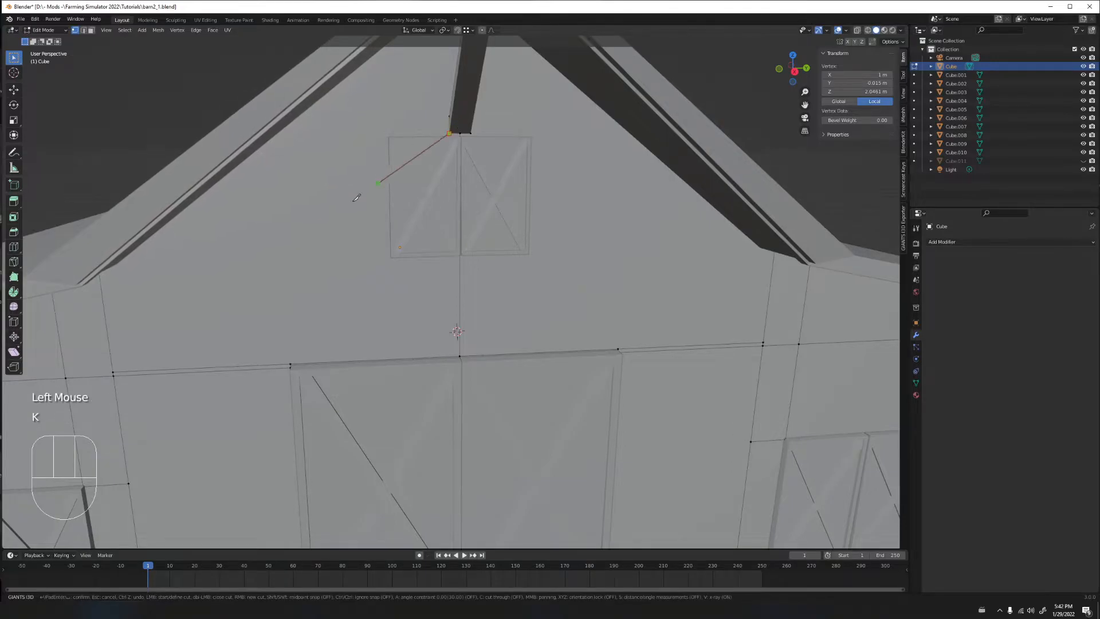
click(113, 371)
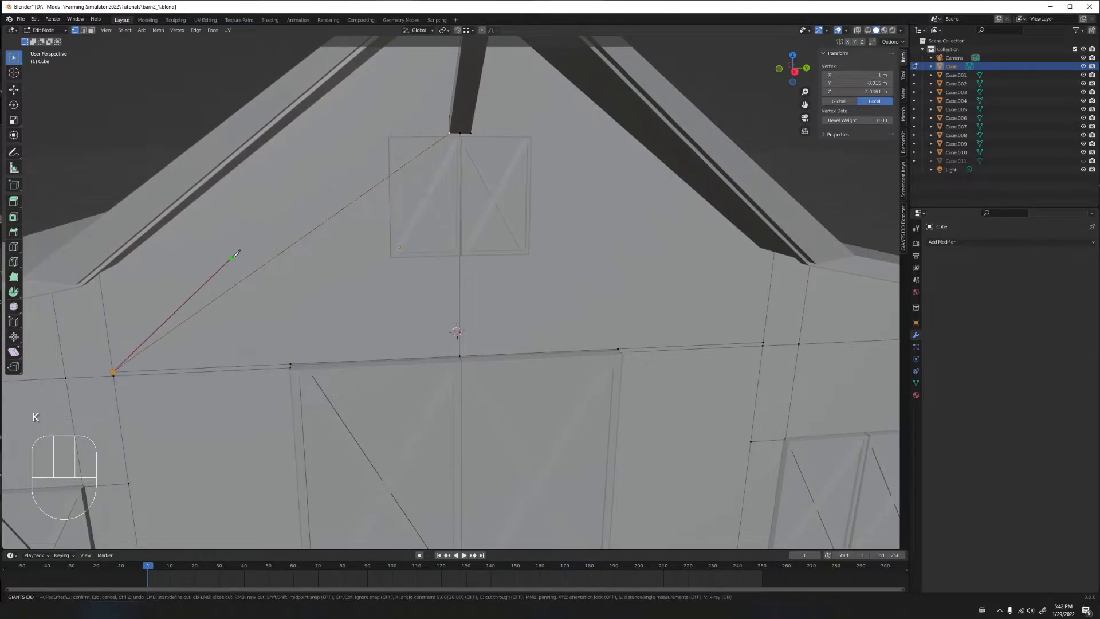
key(Return)
key(ctrl+r)
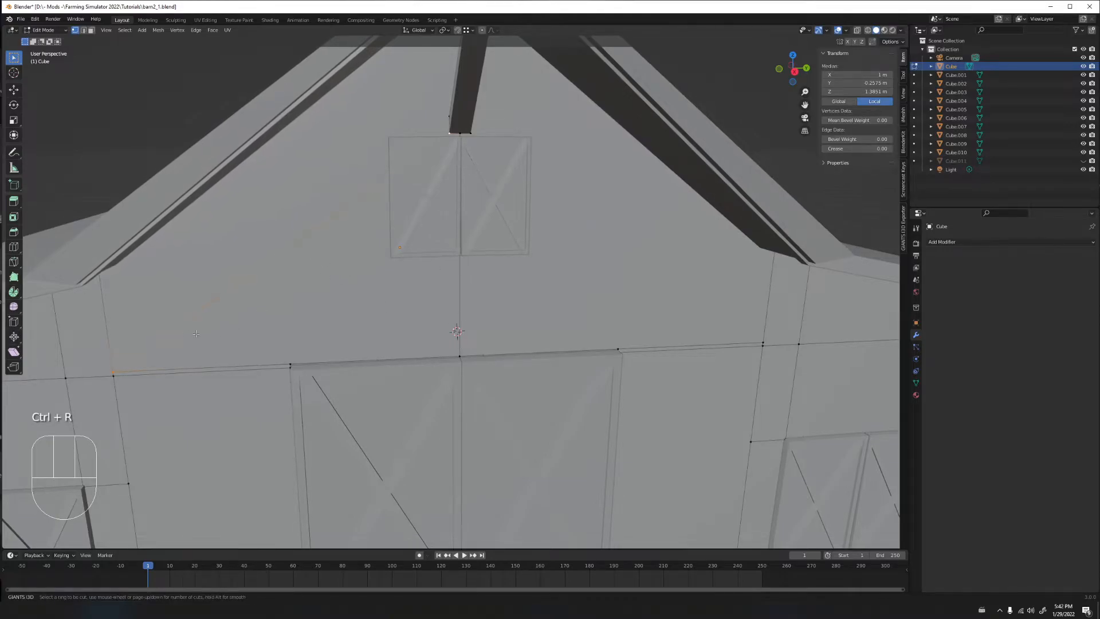
key(Escape)
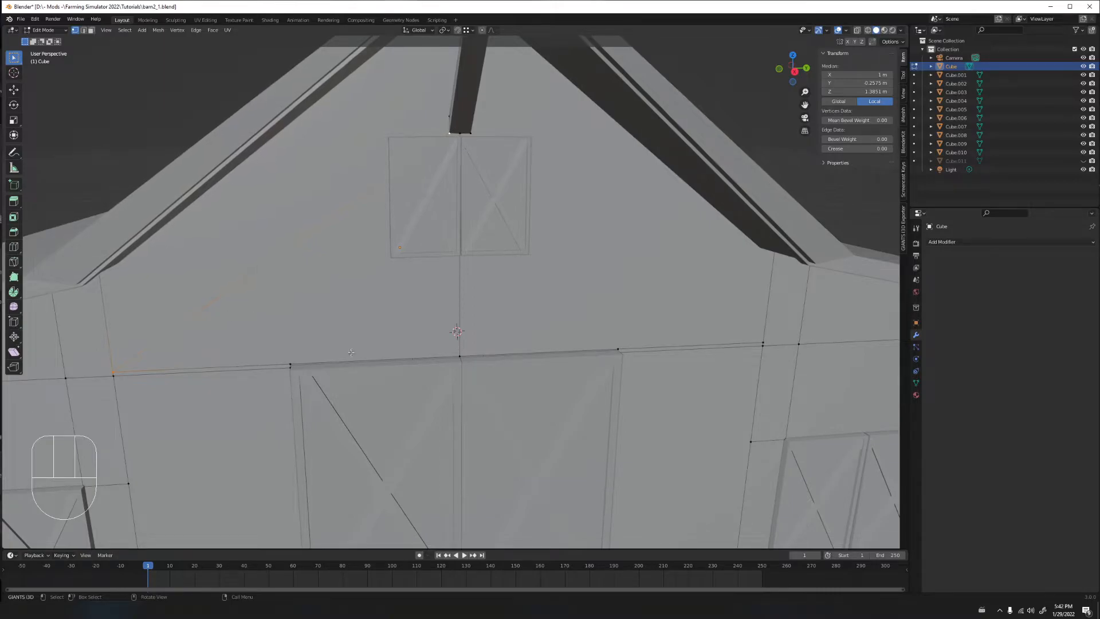
key(g)
key(z)
key(Escape)
Select the vertex at the ridge beam's lower right corner and try a loop cut on the gable wall
click(463, 132)
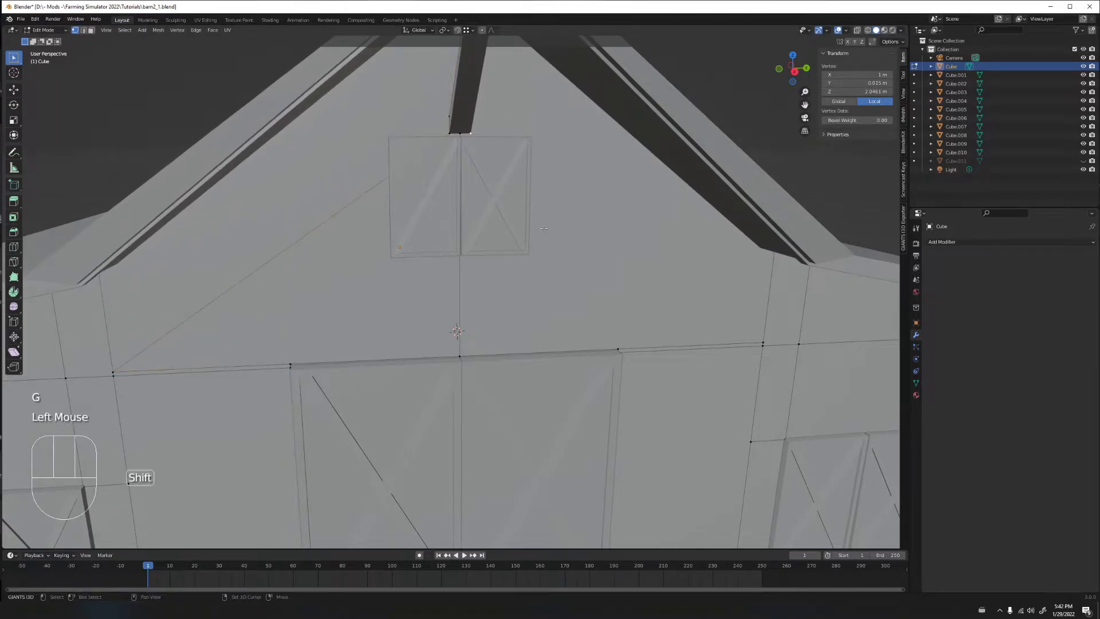
key(ctrl+r)
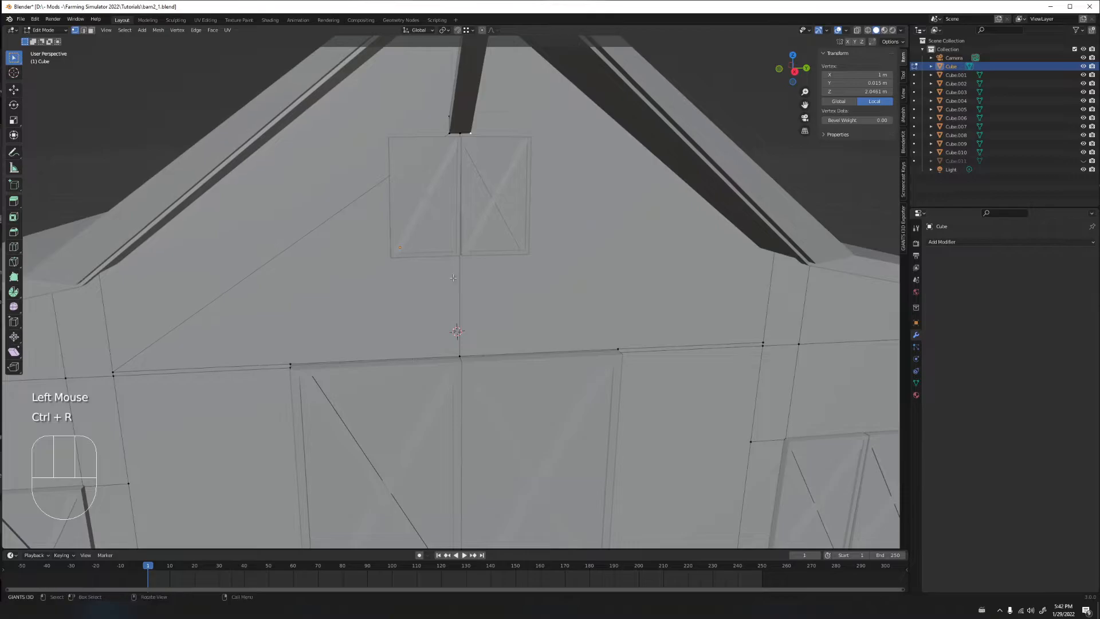
Undo the last two changes to the barn's front wall and clear the selection
key(ctrl+z)
key(ctrl+z)
mouse_move(284, 267)
middle_down()
mouse_move(410, 289)
mouse_move(404, 309)
mouse_move(282, 286)
middle_up()
click(217, 307)
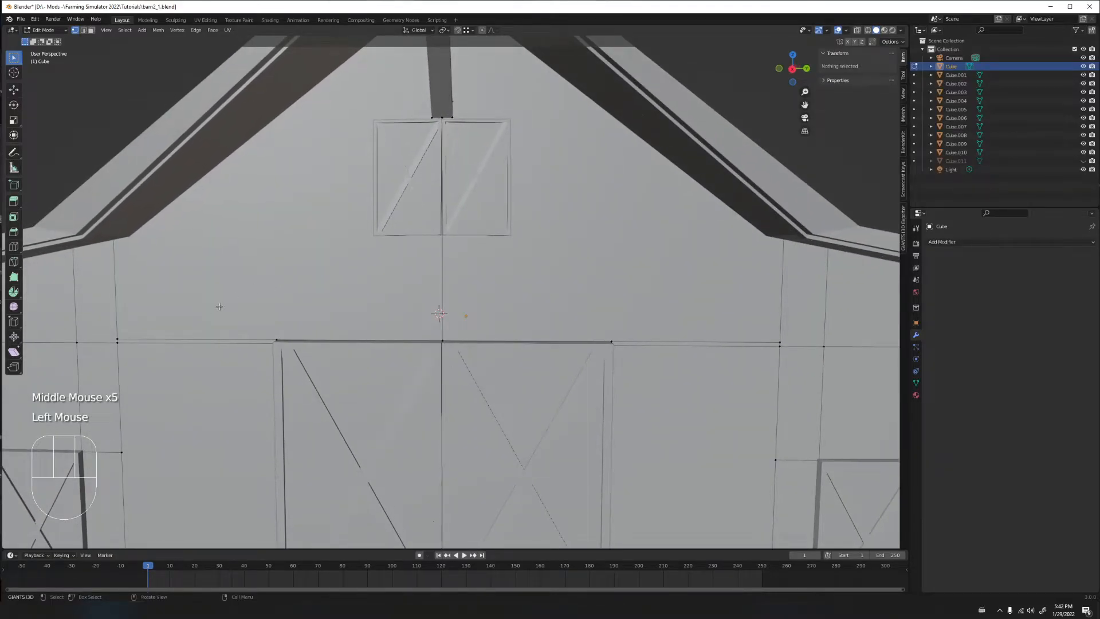
Knife-cut a horizontal line across the front wall, between the upper hatch and the large doors, spanning both inner vertical edges
key(k)
key(shift)
click(119, 281)
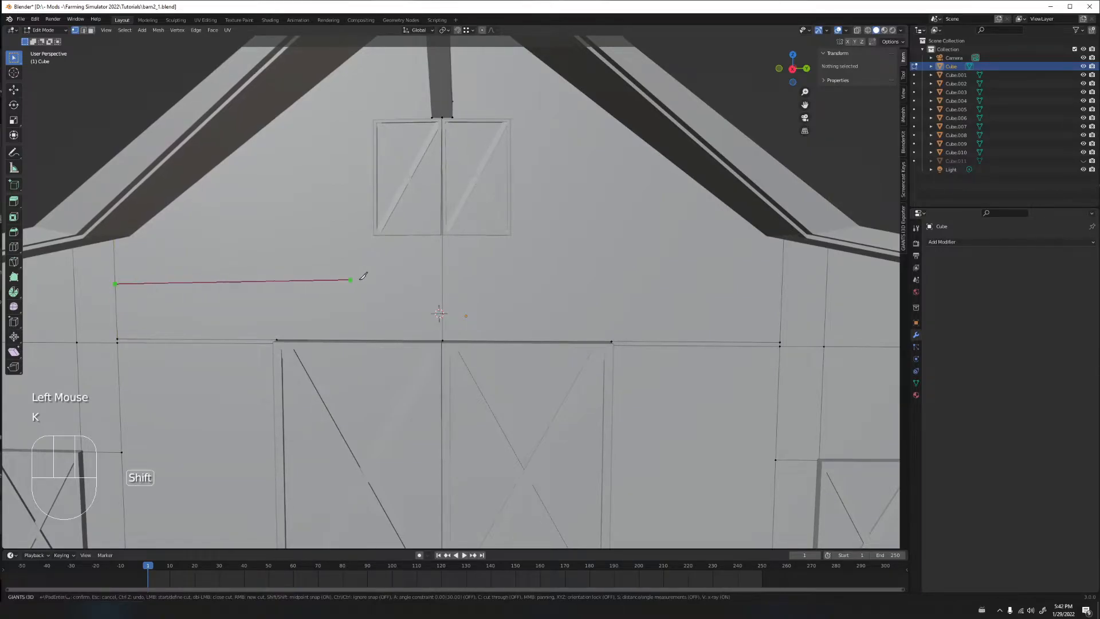
shift+click(442, 285)
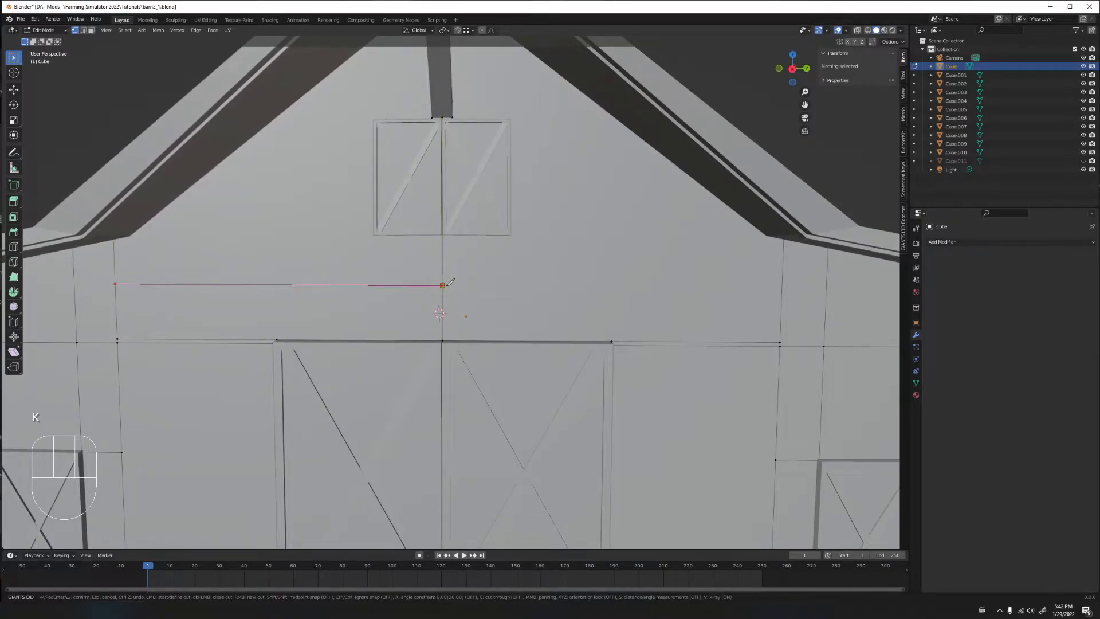
click(781, 289)
key(Return)
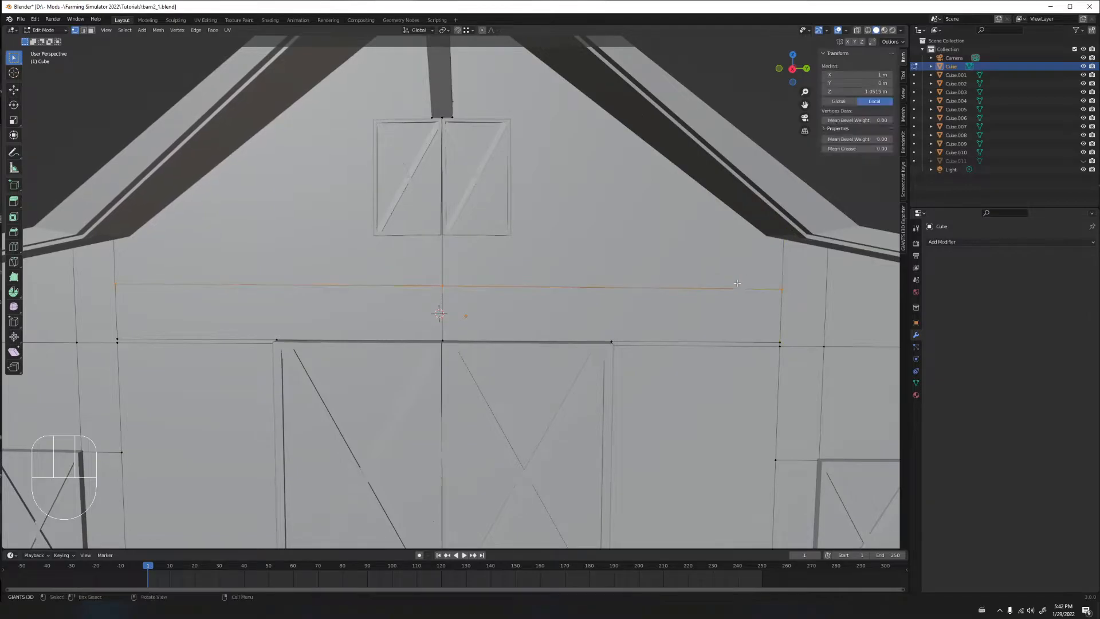
Select the three vertices of the new horizontal cut and edge-slide them down to the top of the large doors
middle_drag(577, 281, 559, 281)
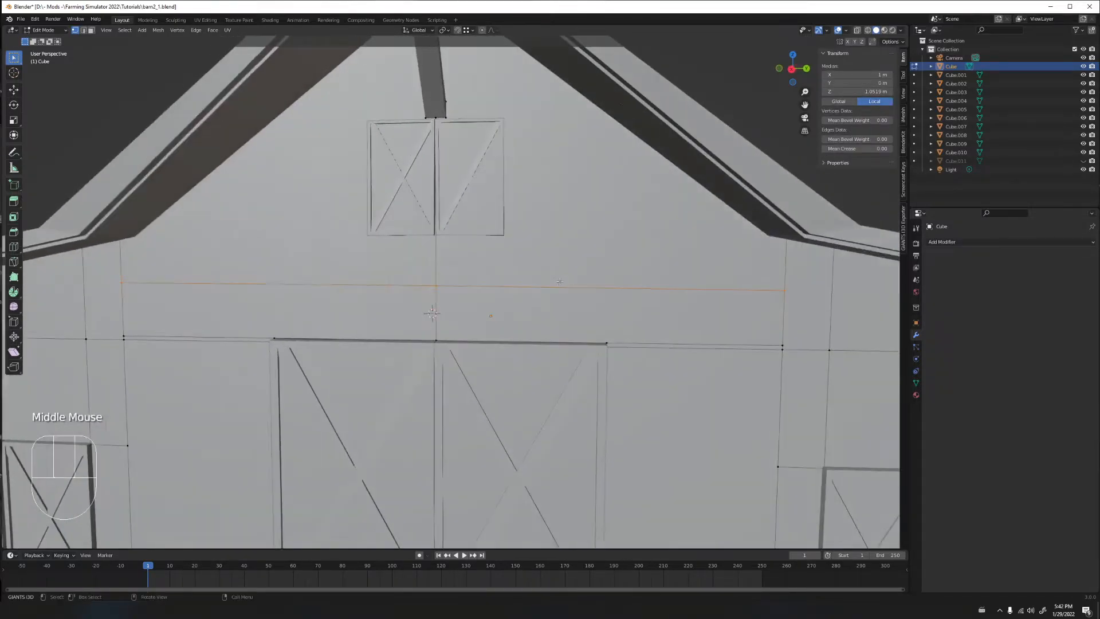
click(435, 286)
shift+click(122, 283)
middle_drag(193, 292, 209, 293)
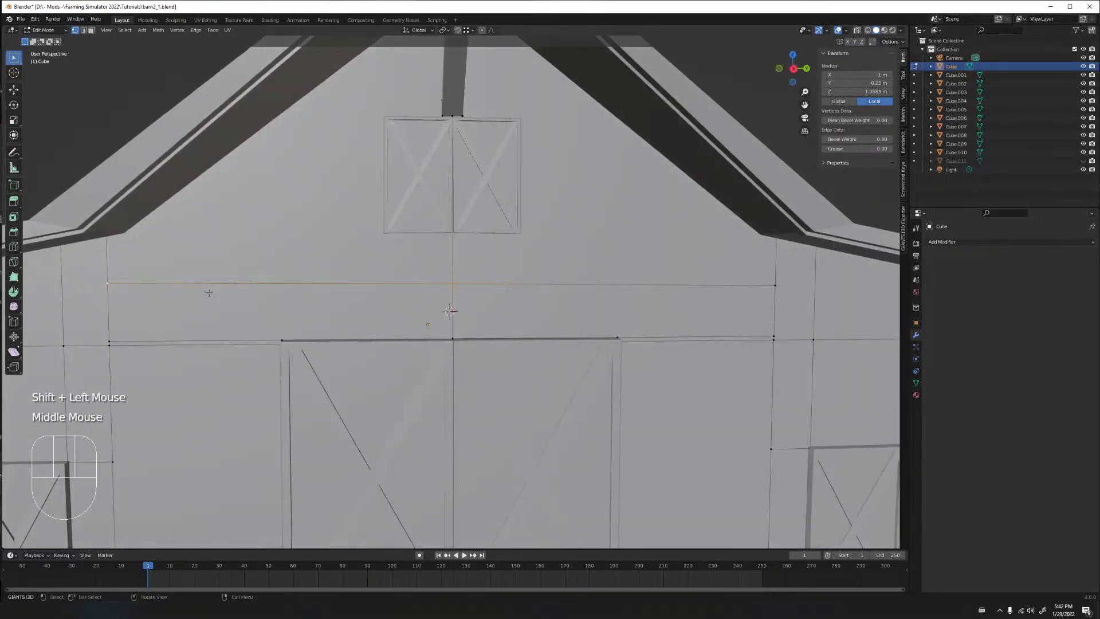
key(g)
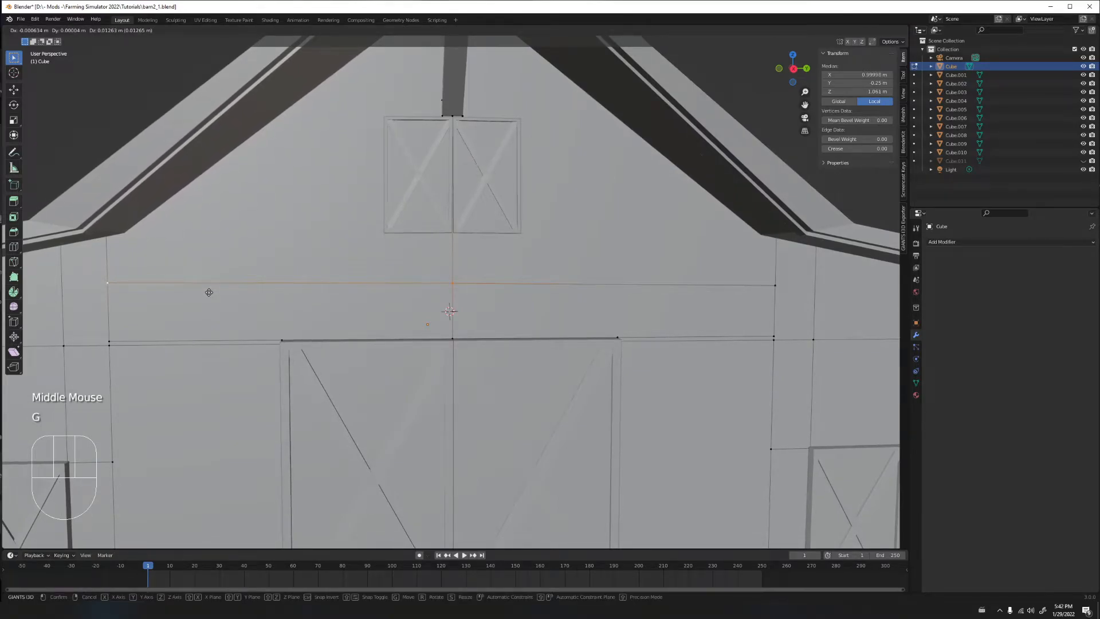
key(Escape)
shift+click(775, 285)
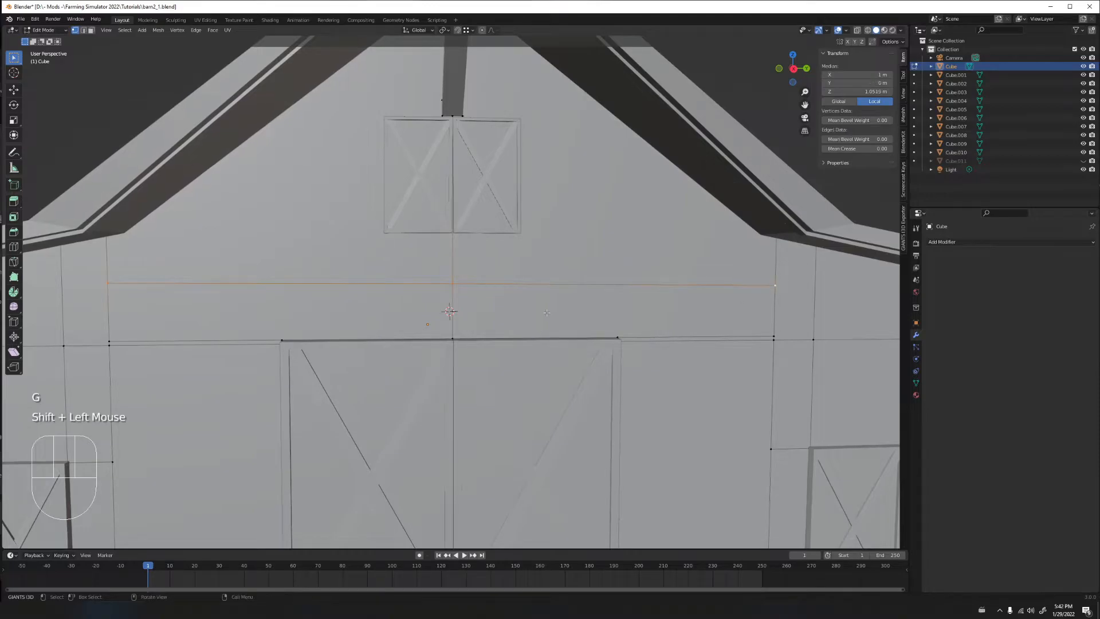
key(g)
key(g)
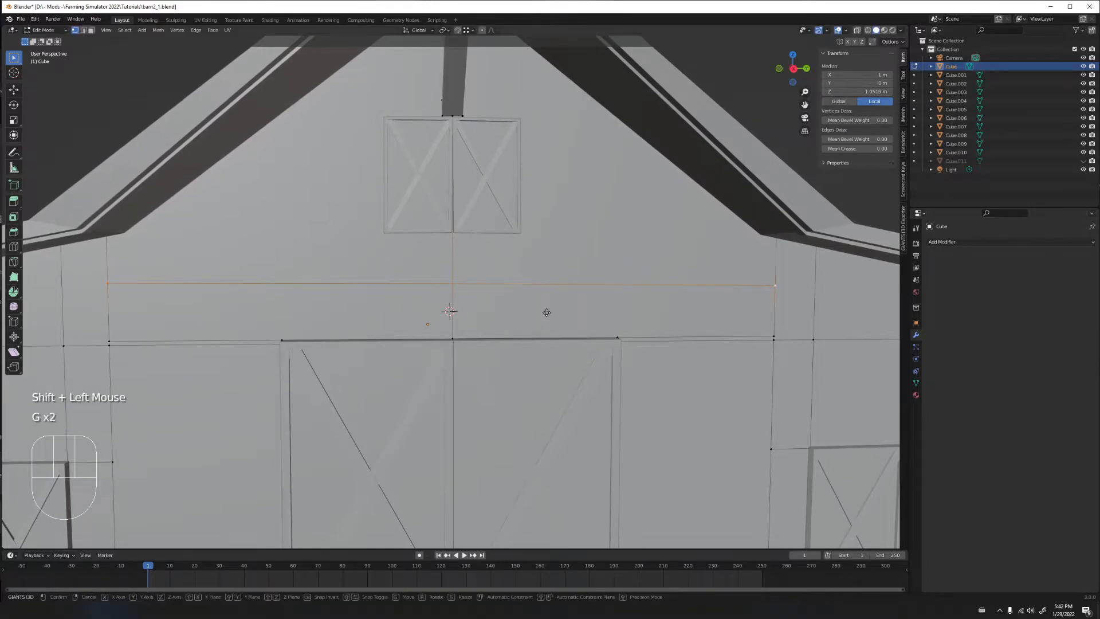
click(532, 460)
Raise the horizontal edge above the large doors by about 0.37 m along Z
middle_drag(264, 312, 343, 293)
key(g)
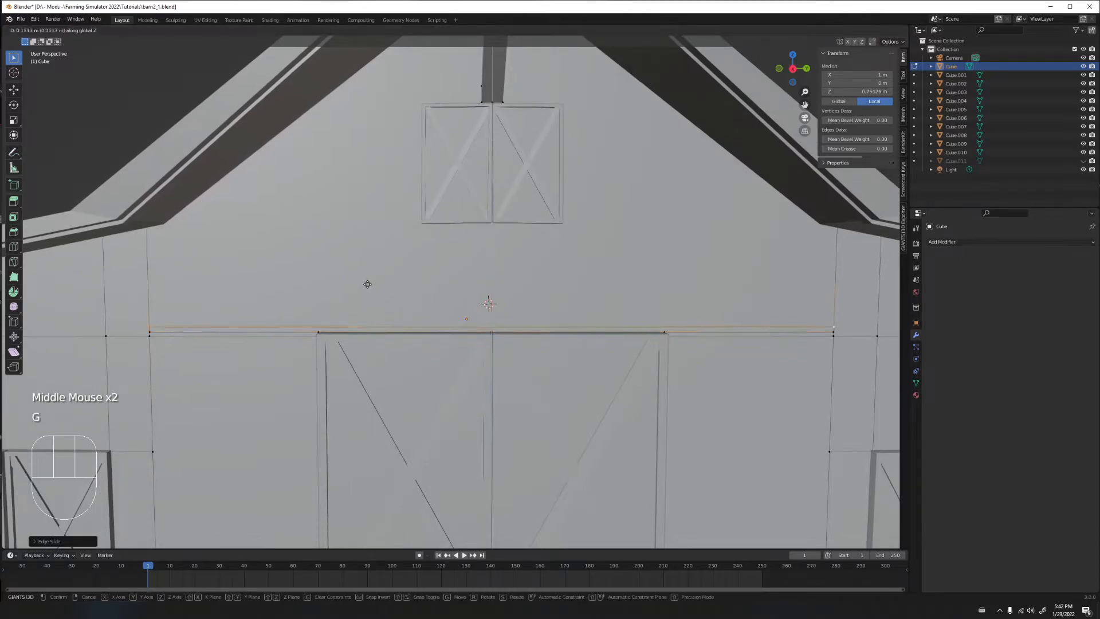
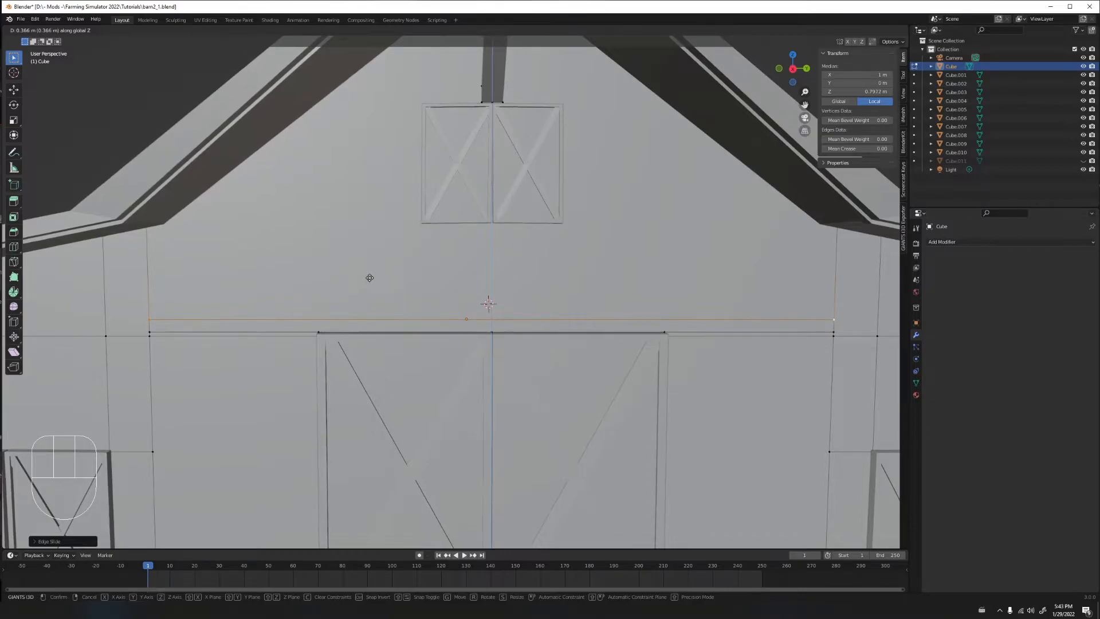
click(368, 278)
Knife-cut short vertical edges from both upper corners of the large door opening up to the horizontal edge
key(ctrl+r)
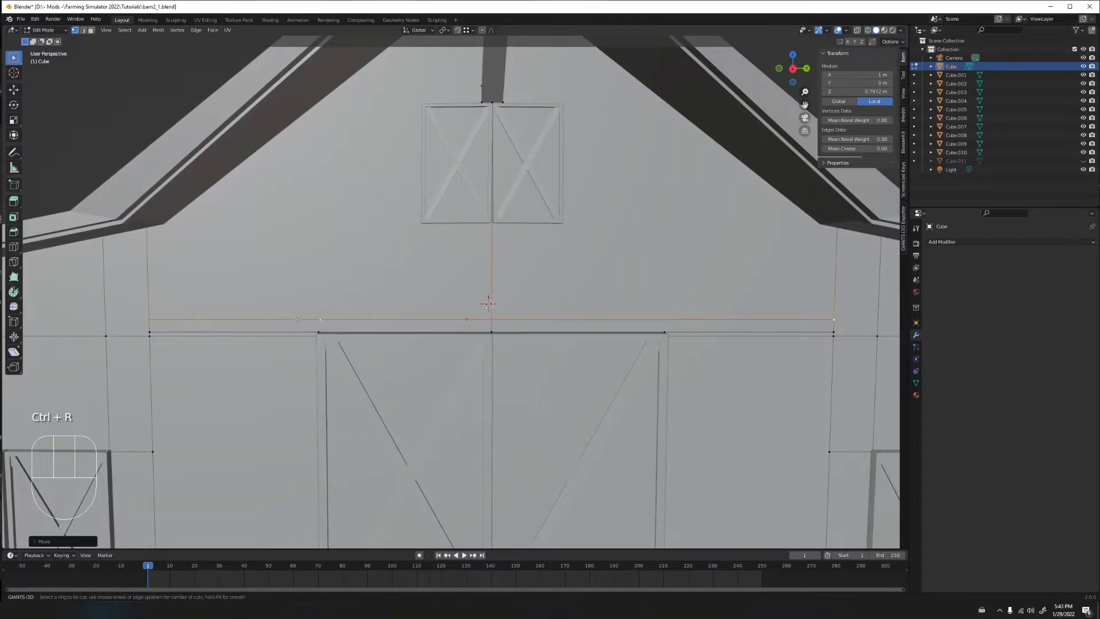
key(Escape)
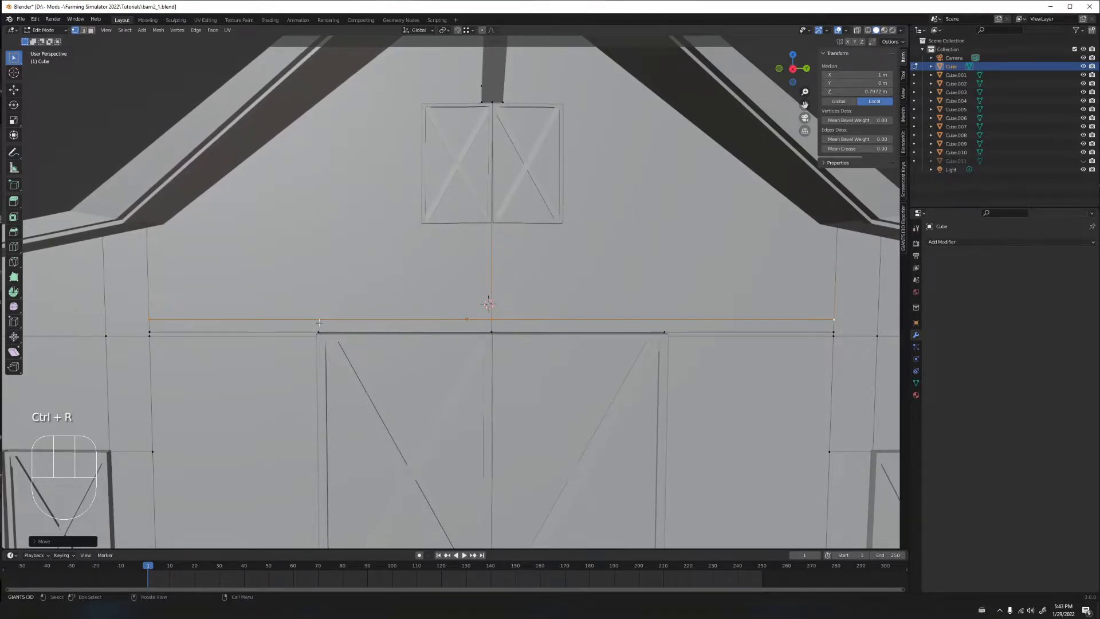
key(k)
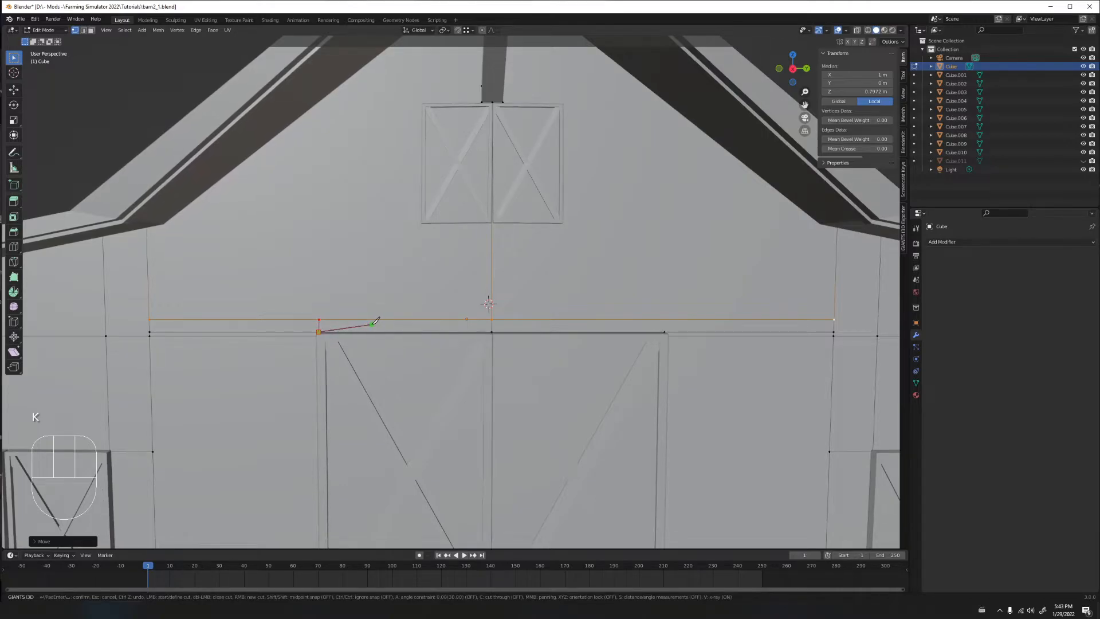
key(Return)
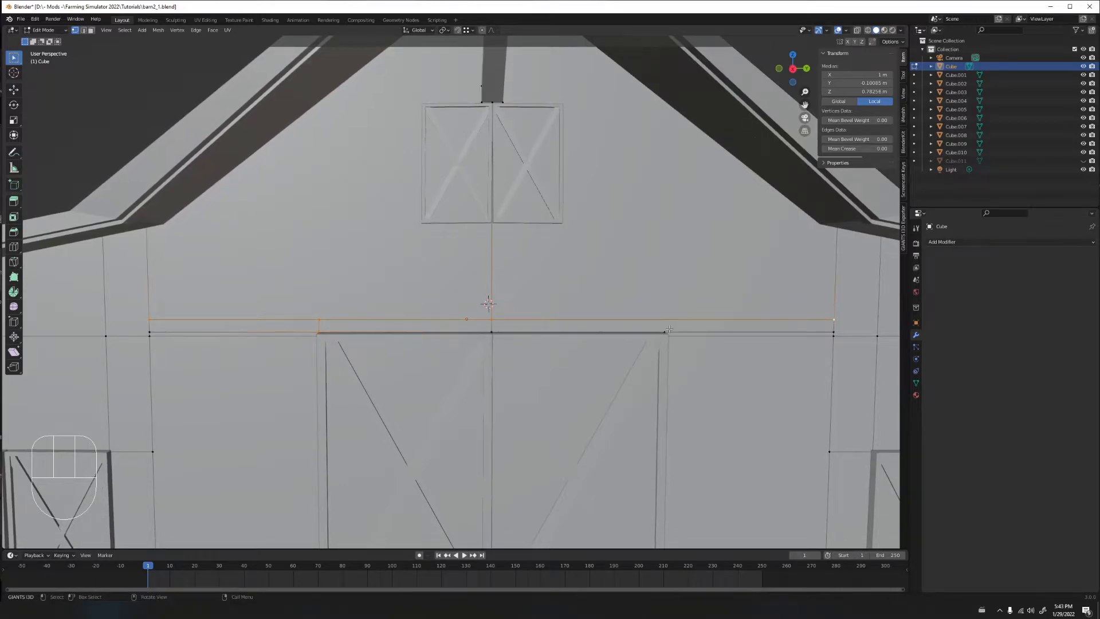
key(k)
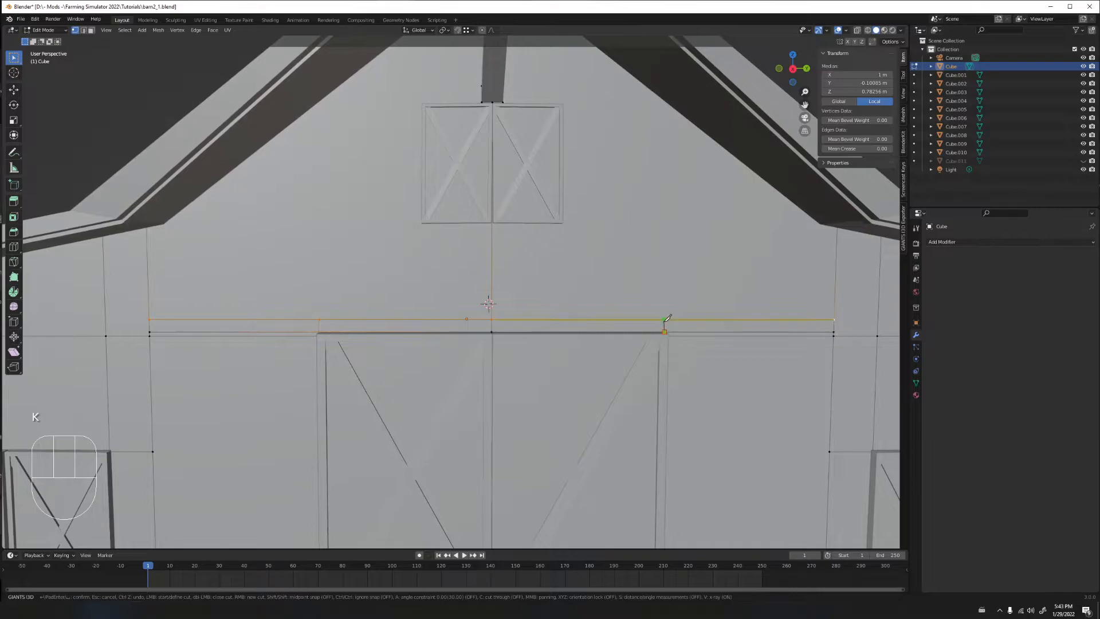
key(Return)
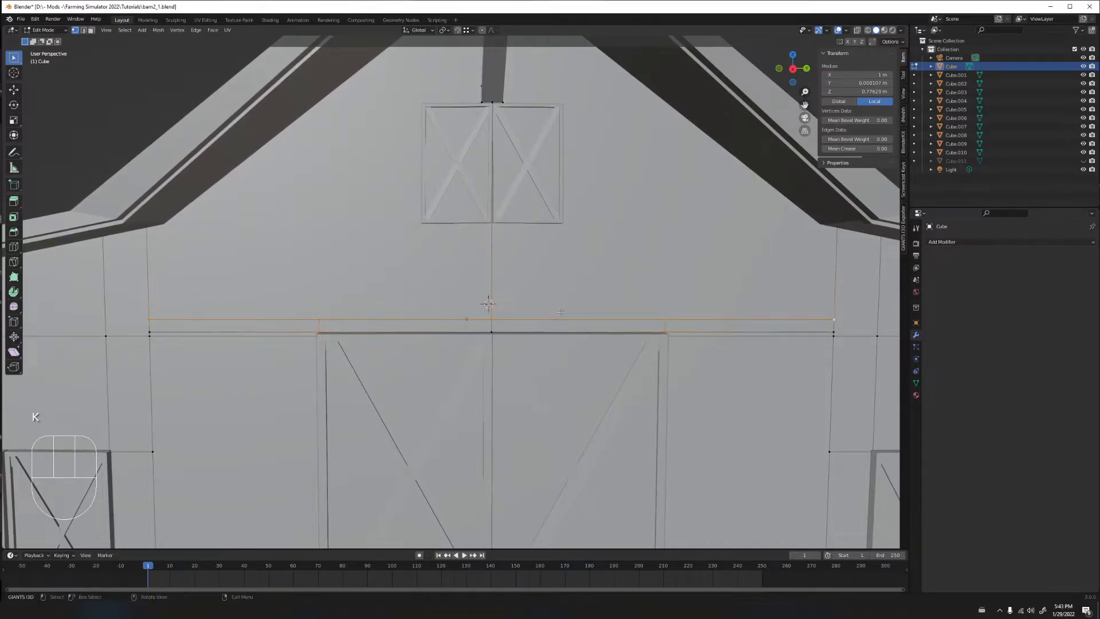
Snap the first short cut's upper vertex along Y to line up with the large door's corner
click(322, 319)
middle_drag(380, 321, 290, 348)
scroll(395, 312, up, 2)
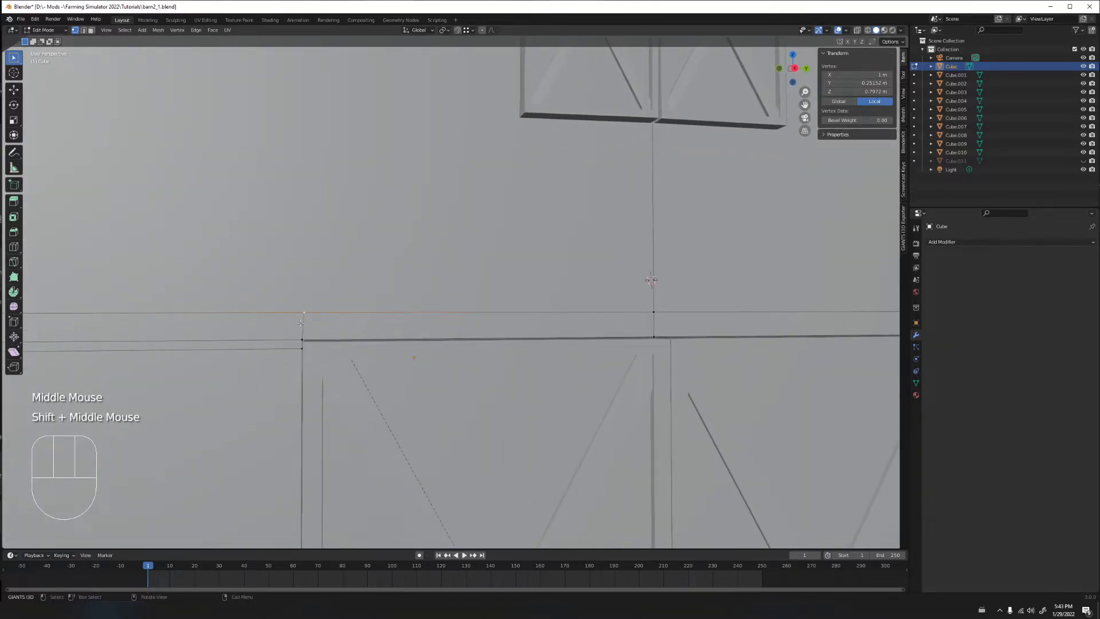
scroll(315, 315, down, 1)
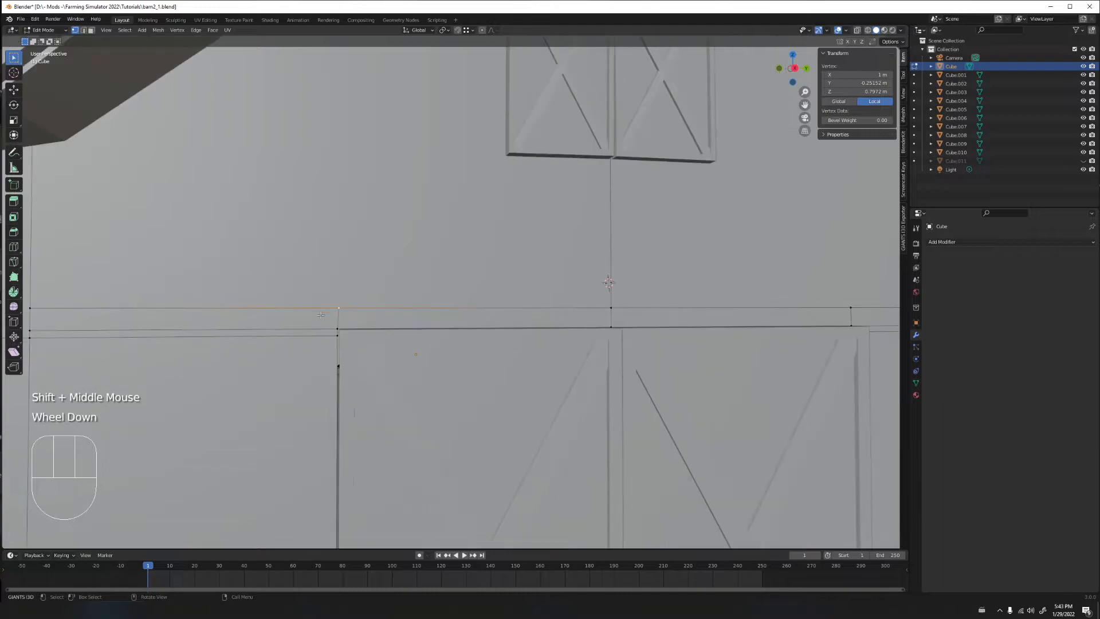
key(g)
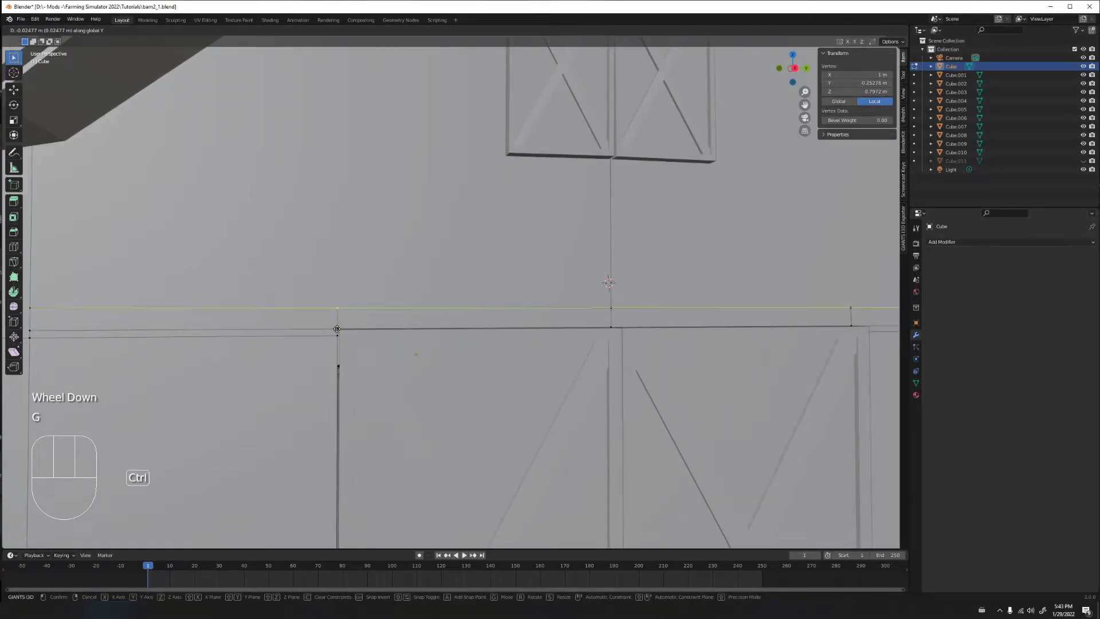
click(336, 328)
Align the upper vertex of the short cut at the opposite door corner by snapping it along Y
shift+middle_drag(704, 312, 312, 319)
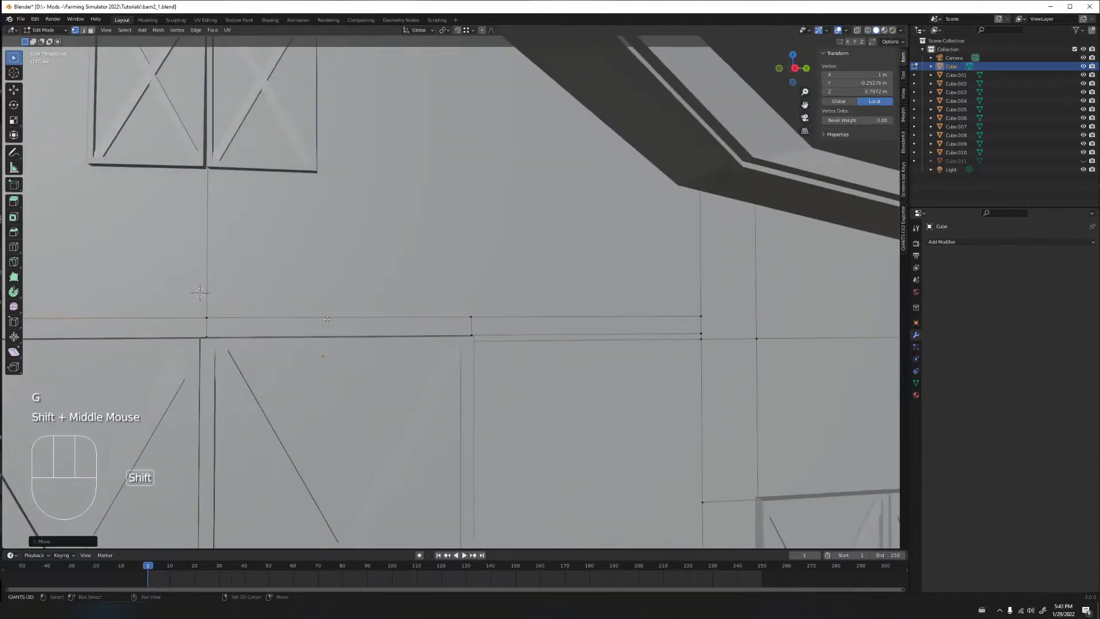
shift+middle_drag(514, 318, 384, 315)
click(343, 312)
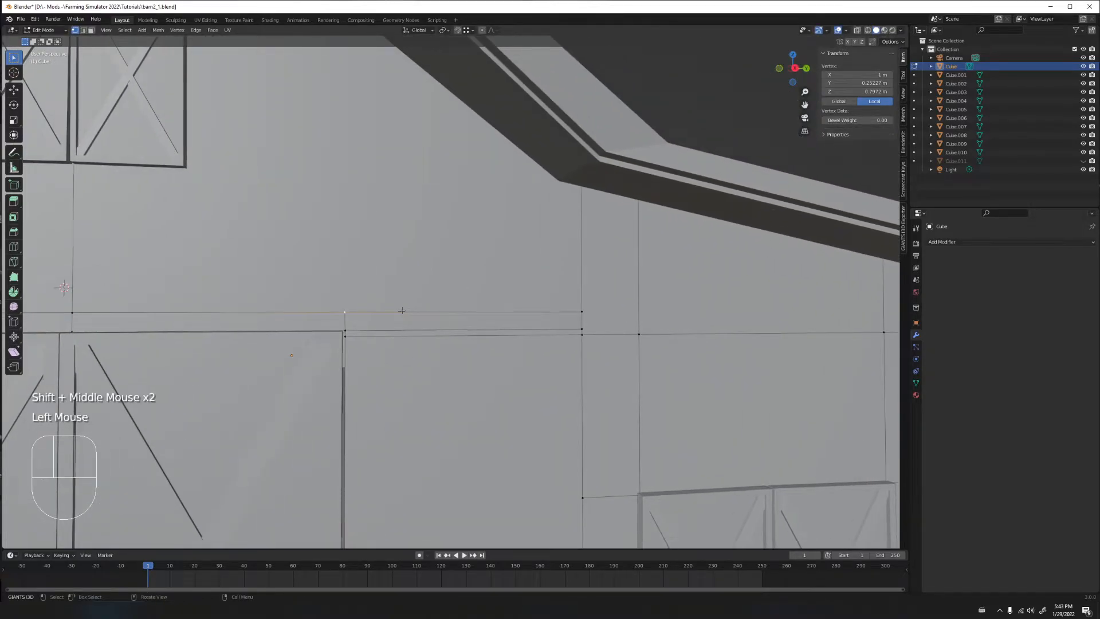
key(g)
ctrl+click(352, 324)
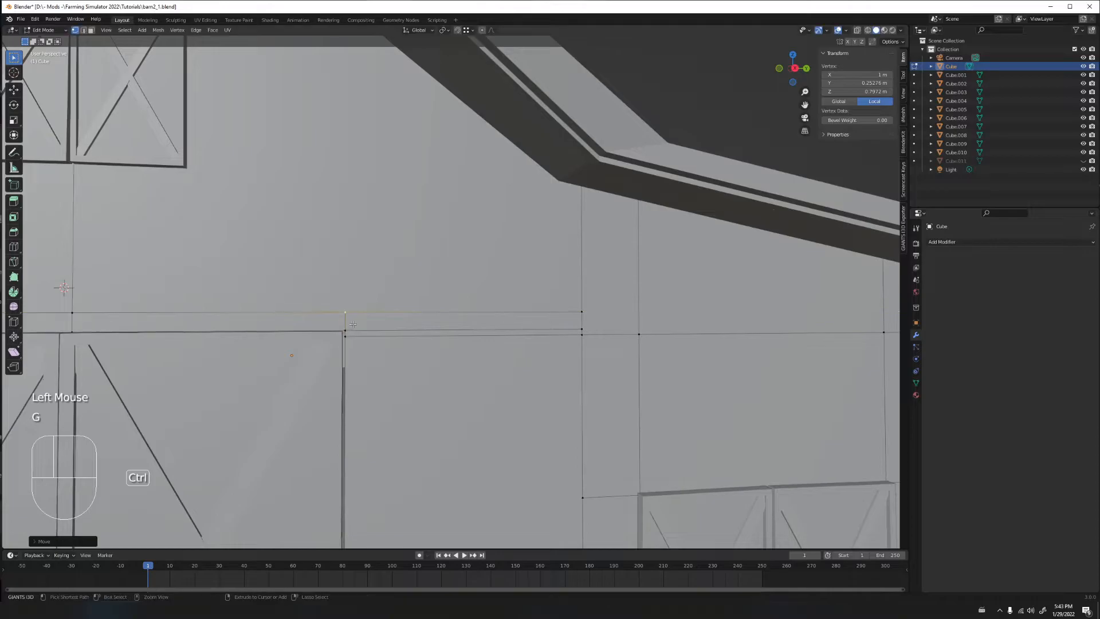
Select the four strip faces above the large doors and extrude them outward about 0.54 m
scroll(352, 325, down, 5)
shift+middle_drag(351, 324, 448, 313)
scroll(299, 342, up, 2)
click(449, 314)
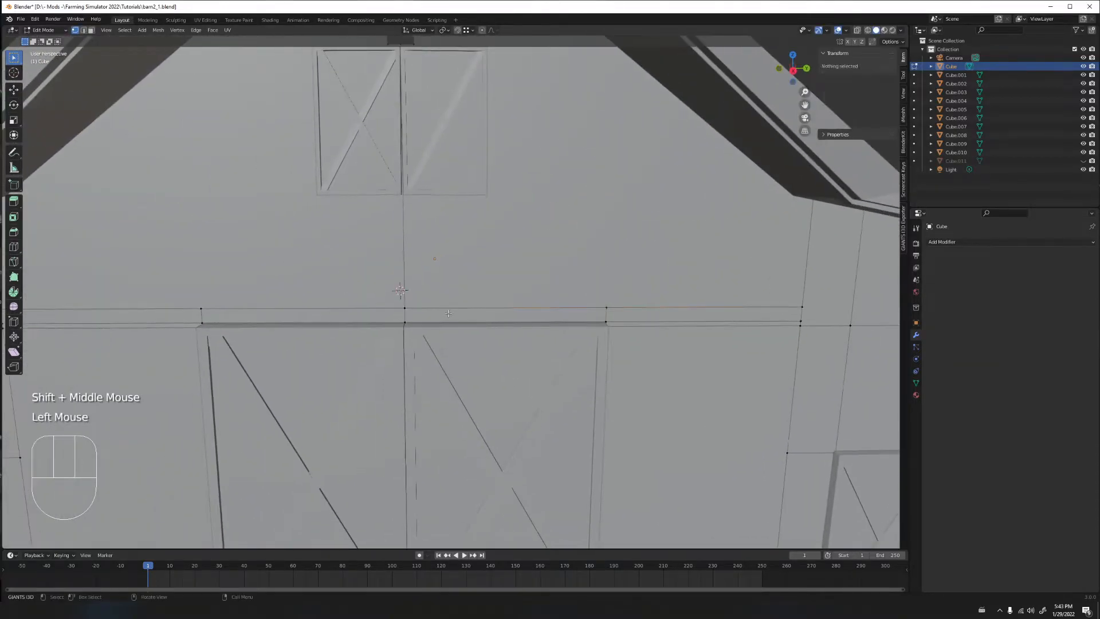
click(448, 313)
shift+click(395, 315)
scroll(430, 313, down, 2)
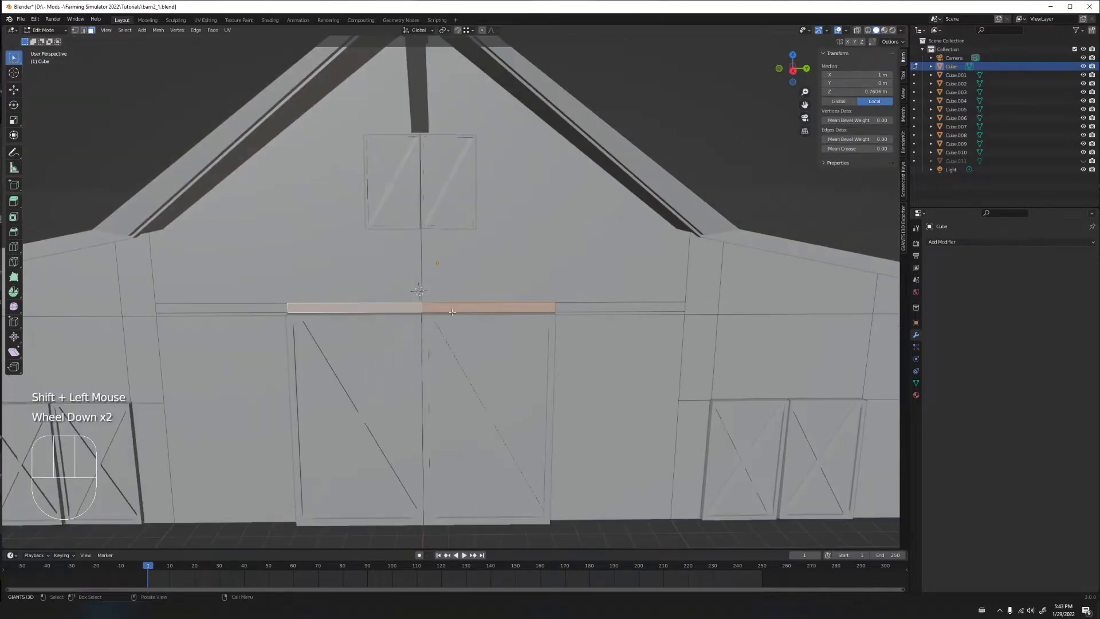
shift+click(562, 307)
shift+click(269, 306)
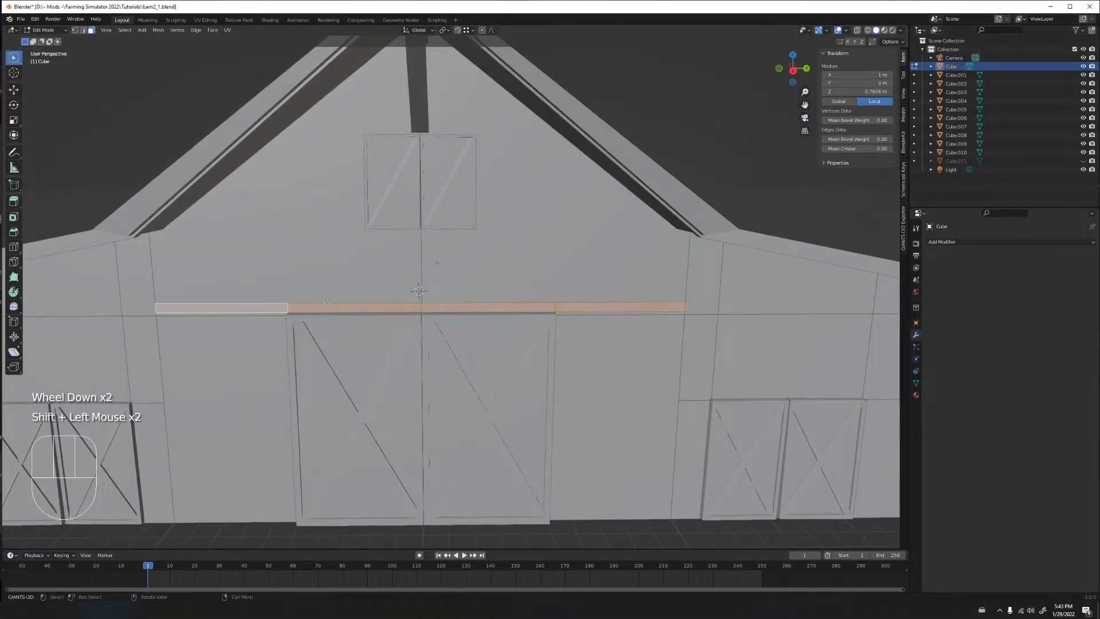
middle_drag(315, 302, 286, 307)
key(e)
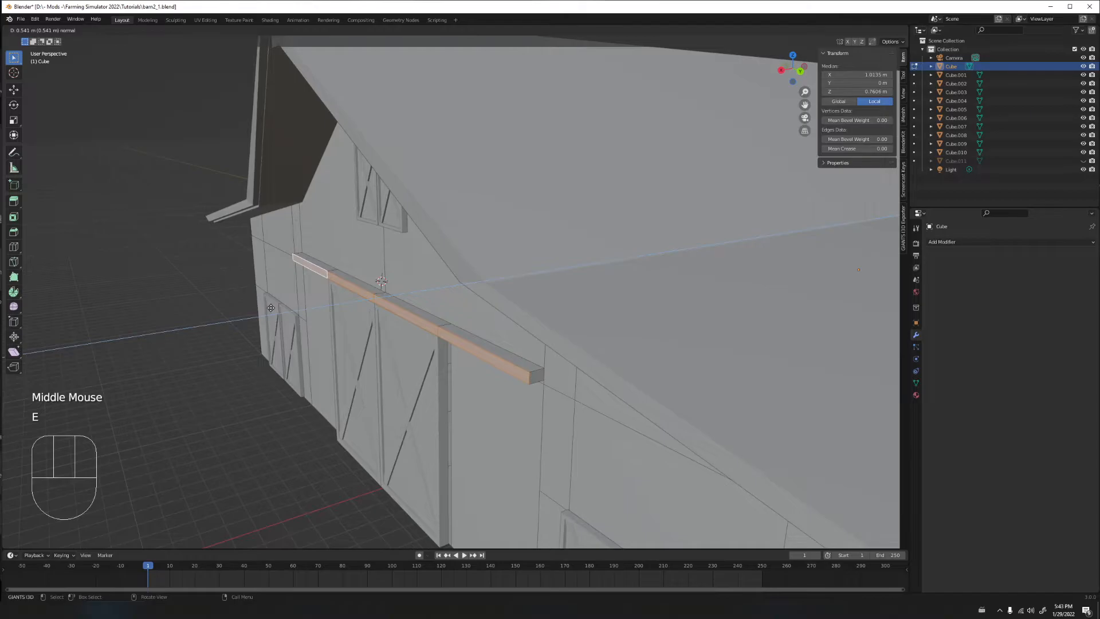
click(272, 307)
Undo the beam extrusion, vertex alignments and short vertical cuts, back to the raised horizontal edge
middle_drag(272, 308, 373, 332)
key(ctrl+z)
key(ctrl+z)
key(ctrl+z)
key(ctrl+z)
key(ctrl+z)
key(ctrl+z)
key(ctrl+z)
key(ctrl+z)
key(ctrl+z)
key(ctrl+z)
key(ctrl+z)
key(ctrl+z)
key(ctrl+z)
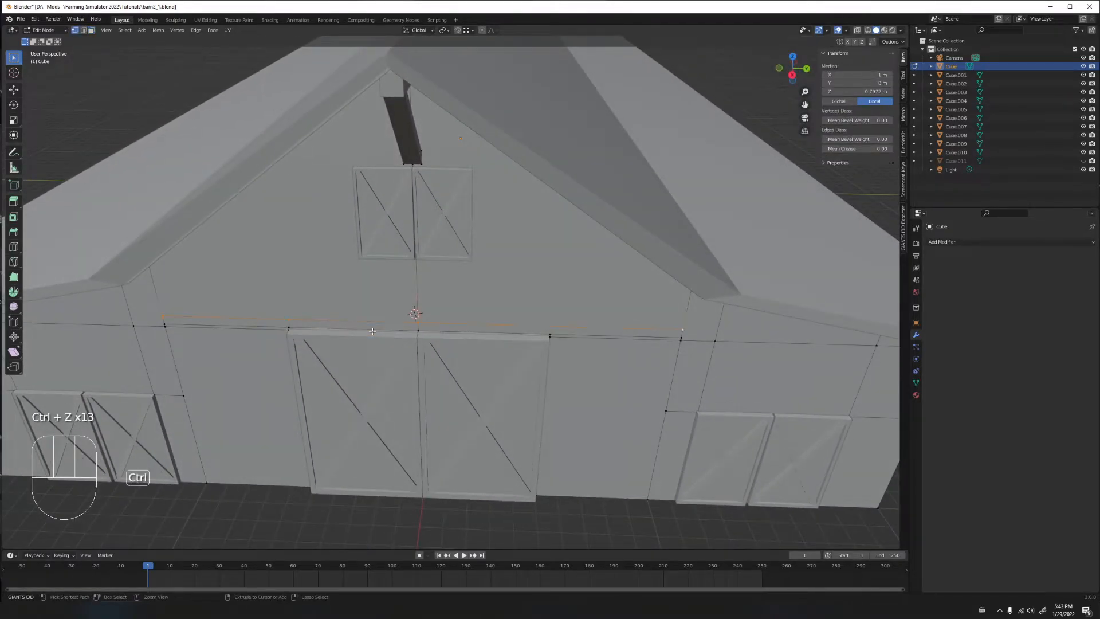
Move the selected horizontal edge up another 0.41 m or so along Z
key(g)
key(z)
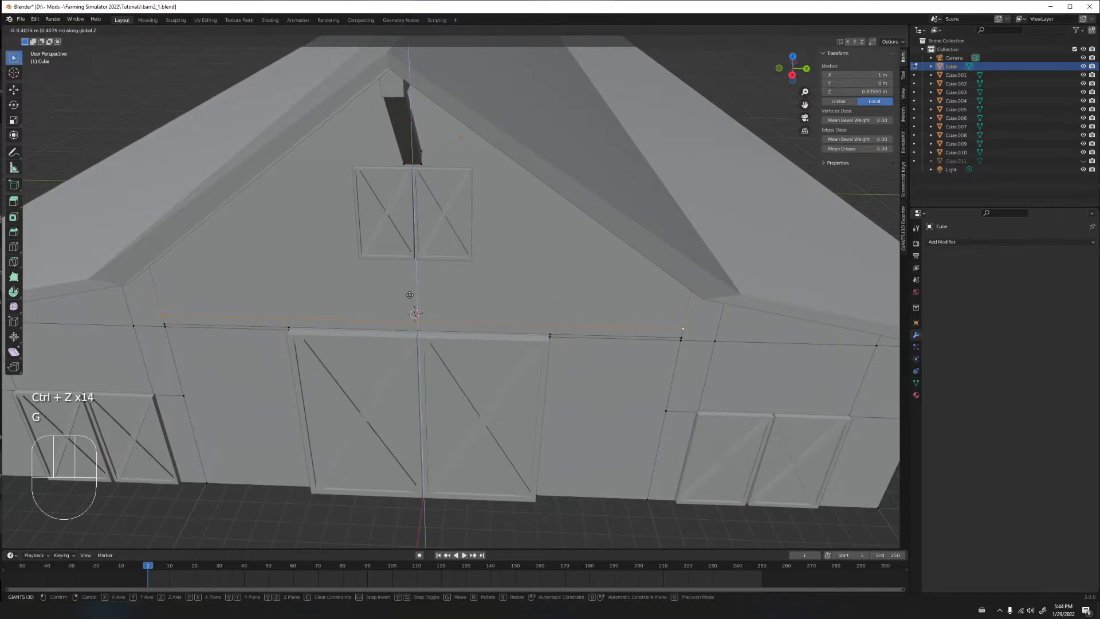
click(410, 295)
Select the two strip faces above the large doors and extrude them outward about 0.51 m as a beam
middle_drag(409, 295, 421, 298)
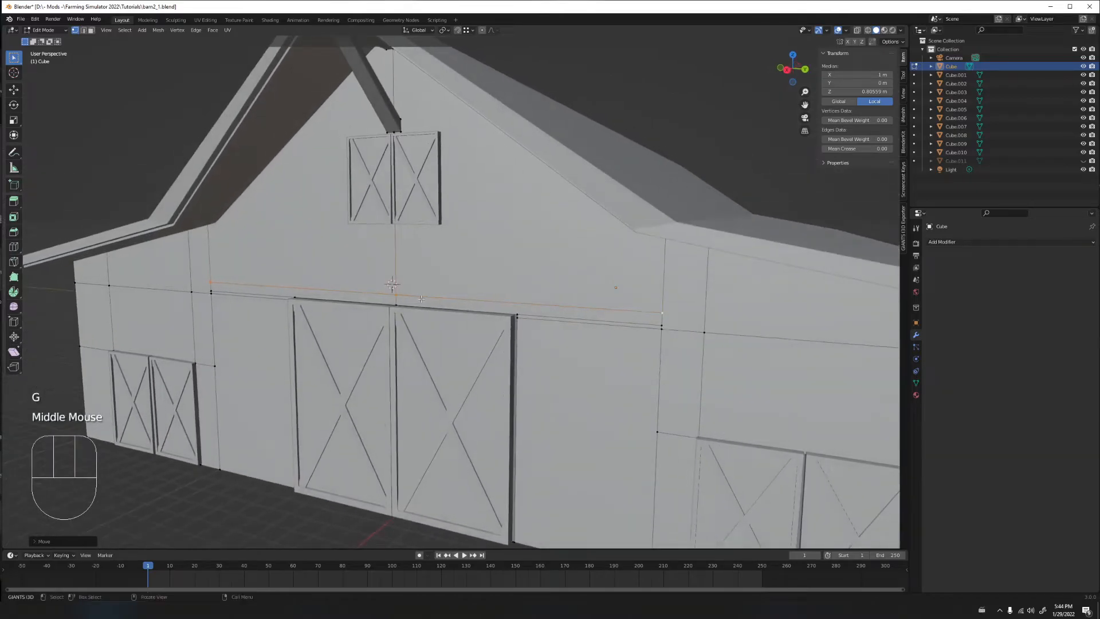
click(656, 316)
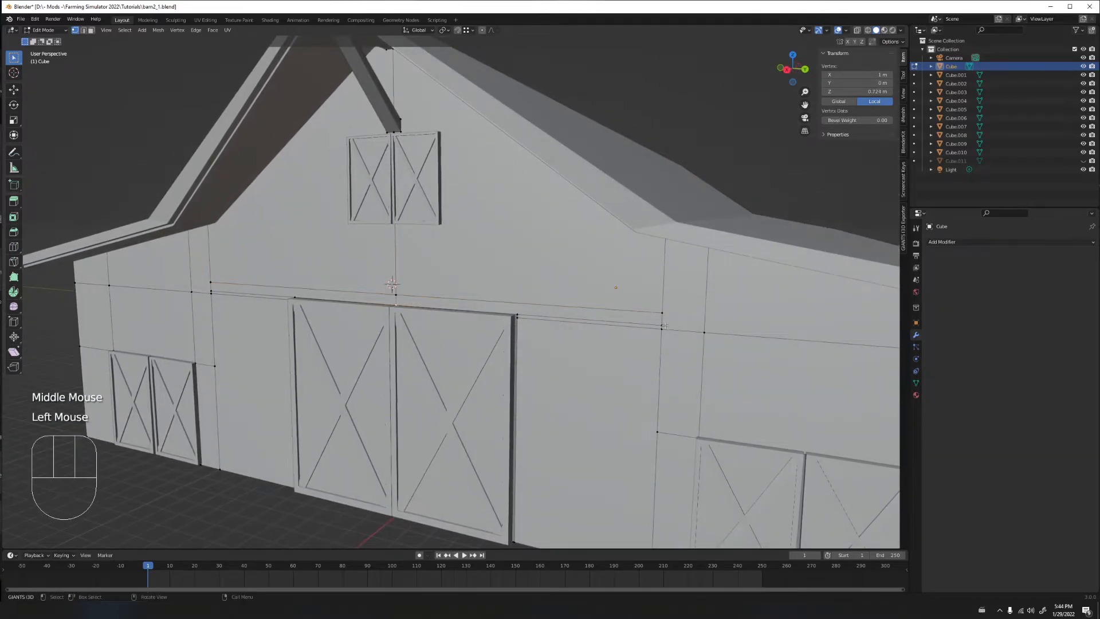
key(3)
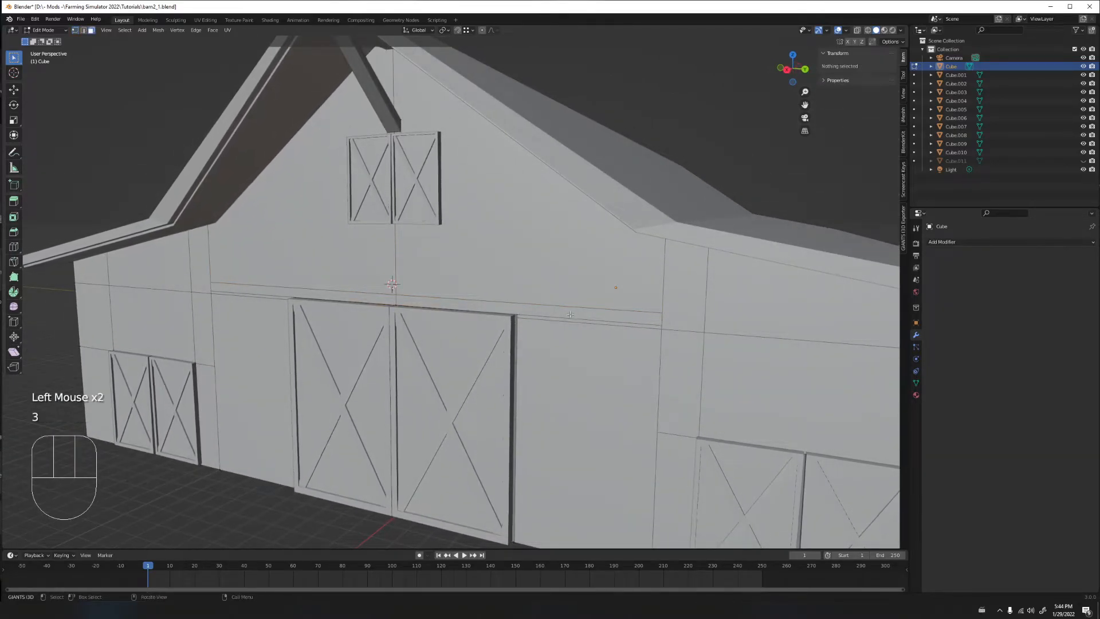
click(570, 315)
shift+click(341, 297)
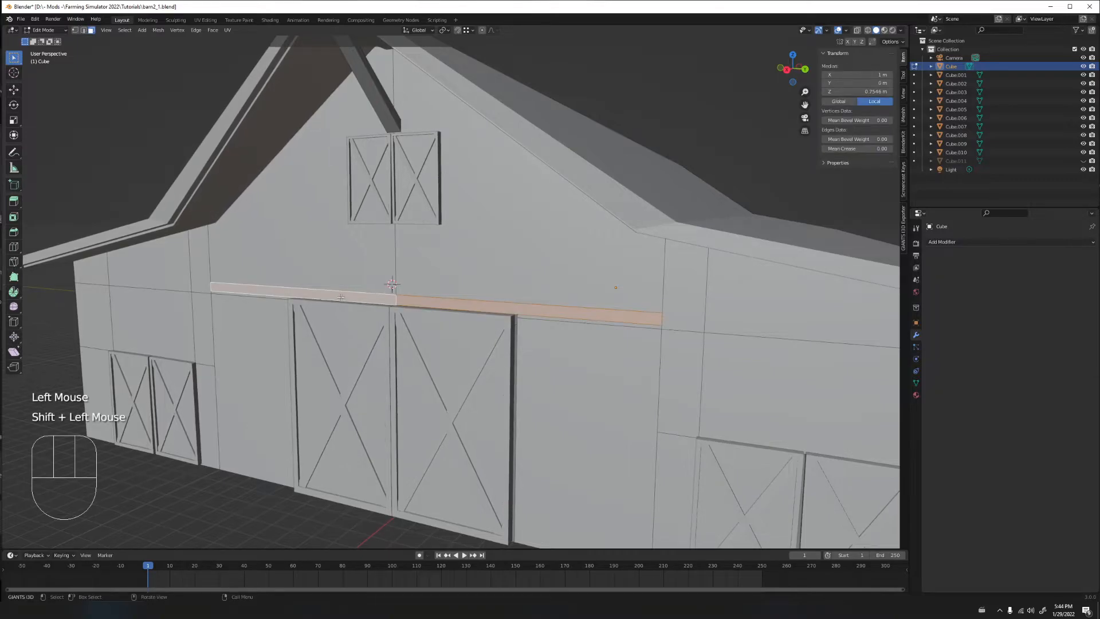
middle_drag(341, 297, 269, 309)
key(e)
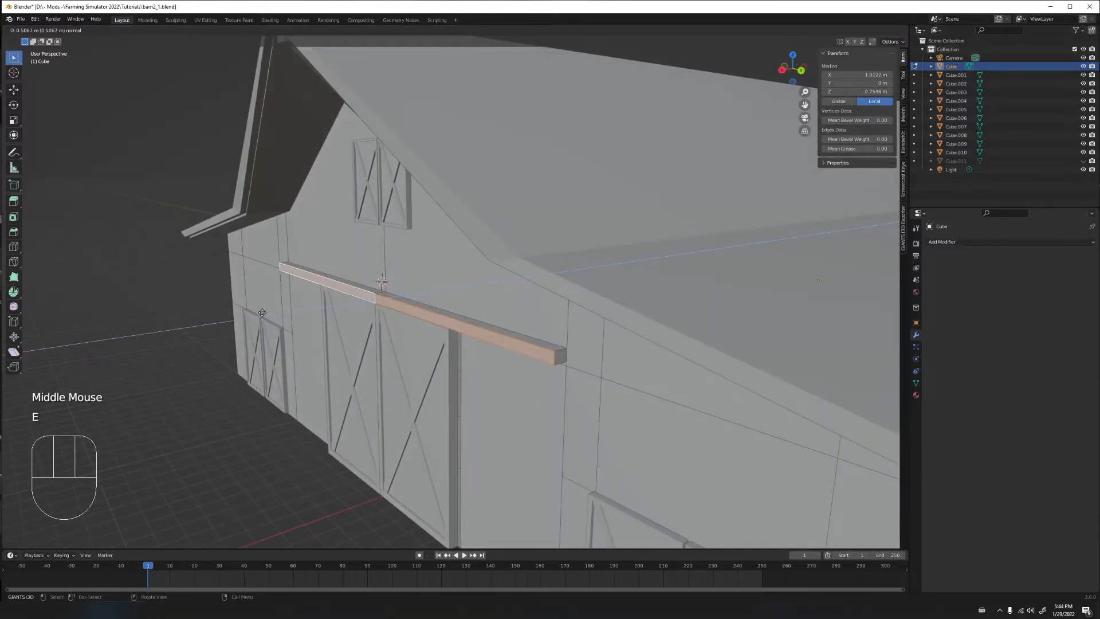
click(262, 312)
middle_drag(262, 312, 491, 311)
scroll(466, 302, up, 2)
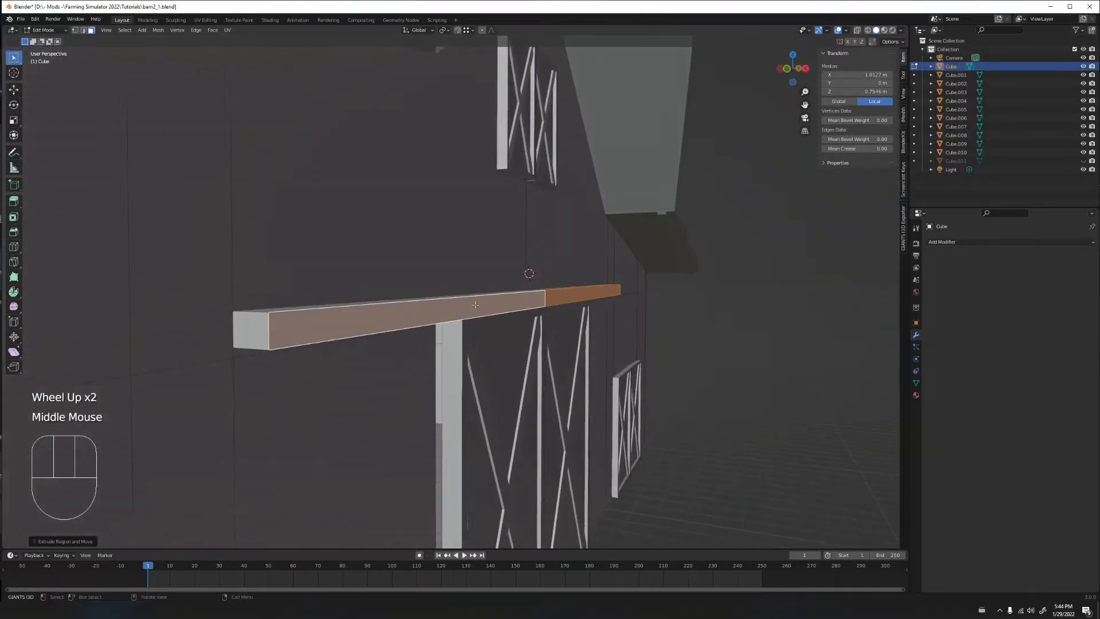
key(e)
key(ctrl+z)
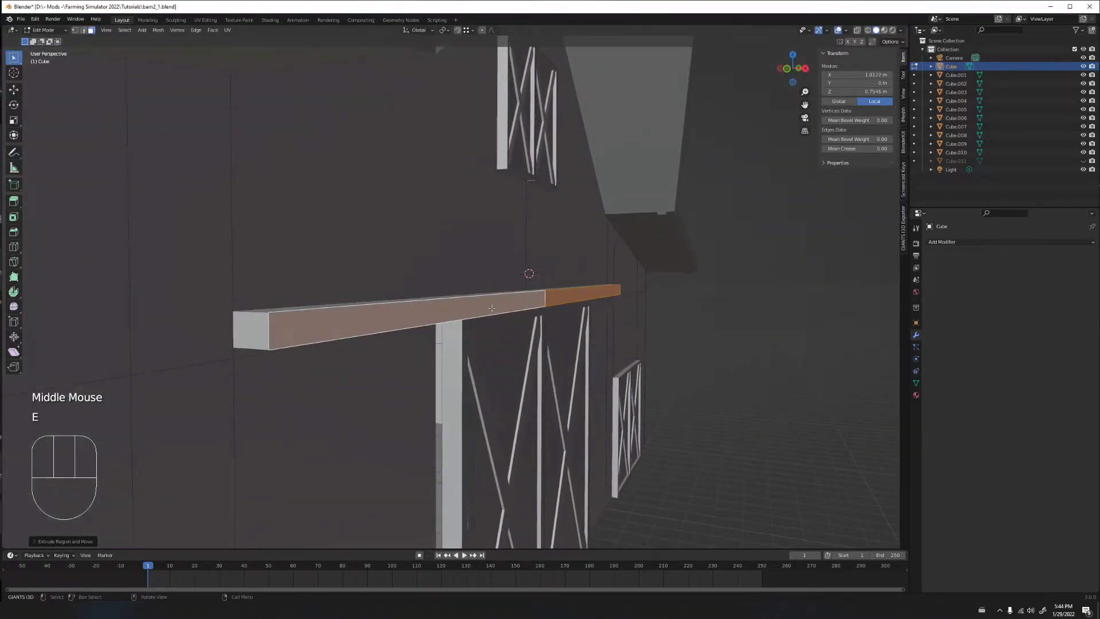
middle_drag(246, 352, 416, 325)
middle_drag(417, 324, 457, 324)
key(e)
right_click(460, 324)
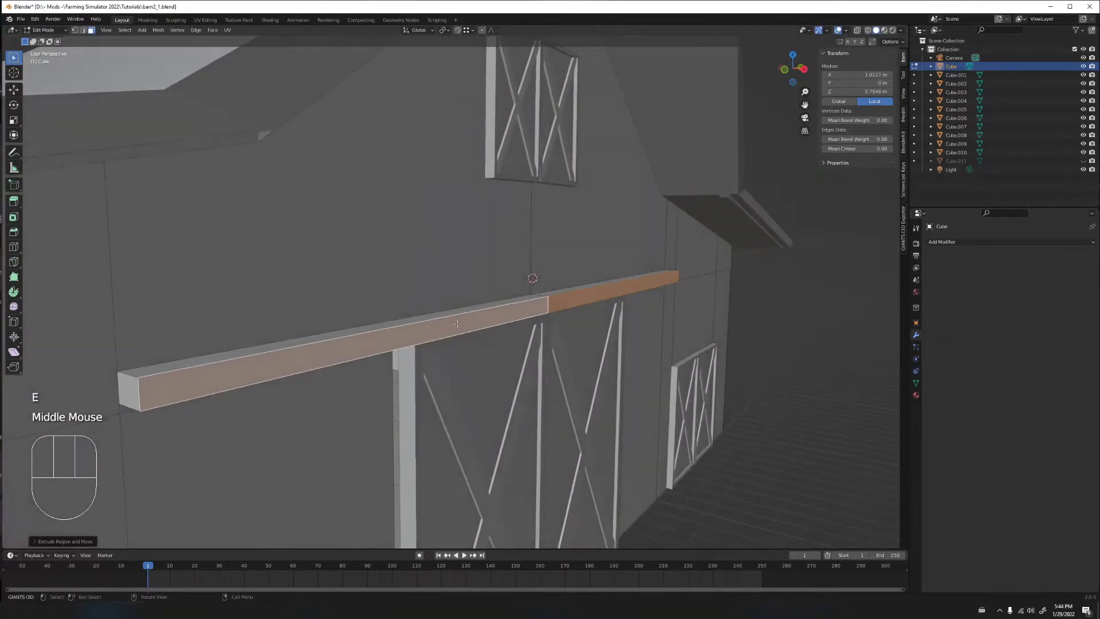
Try moving the beam's two front faces outward and down to form a sloped canopy above the large doors
click(454, 309)
click(630, 300)
middle_drag(630, 300, 400, 322)
shift+click(241, 256)
middle_drag(278, 261, 259, 267)
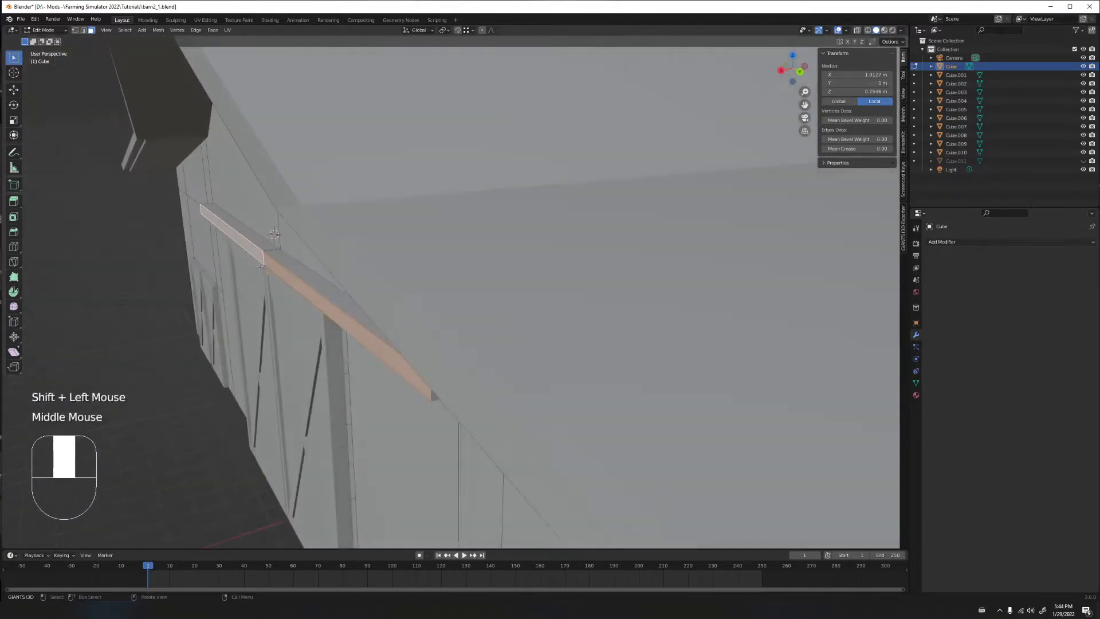
key(g)
click(189, 339)
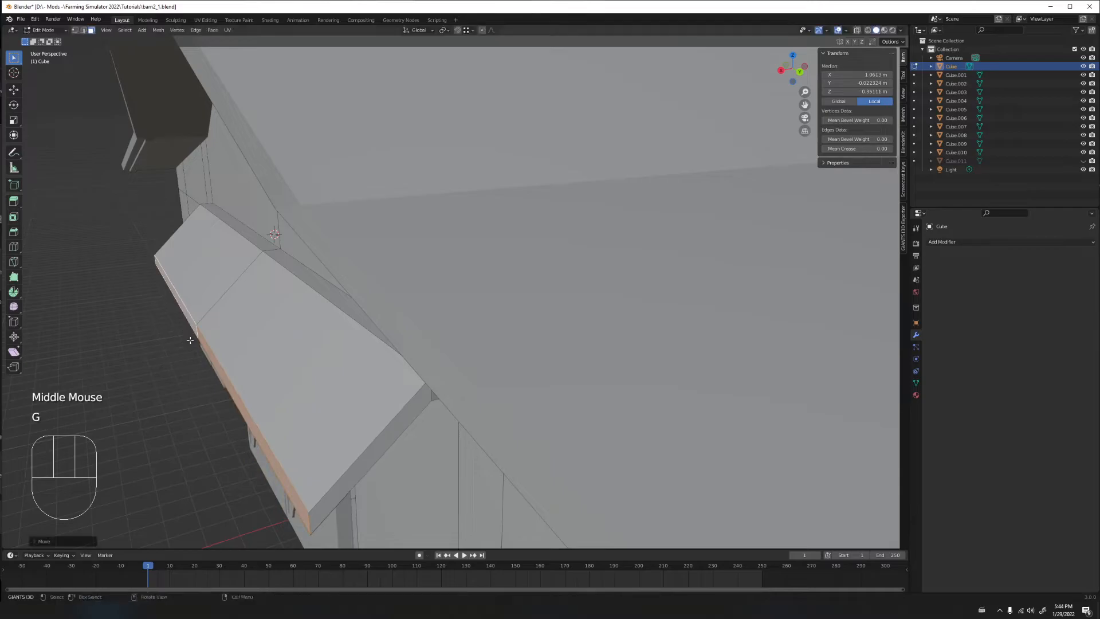
click(276, 268)
click(220, 245)
click(249, 234)
middle_drag(252, 236, 292, 267)
click(402, 246)
middle_drag(402, 247, 320, 273)
key(a)
Undo the canopy move and the beam extrusion, back to the flat strip faces above the large doors
key(ctrl+z)
key(ctrl+z)
key(ctrl+z)
key(ctrl+z)
key(ctrl+z)
key(ctrl+z)
key(ctrl+z)
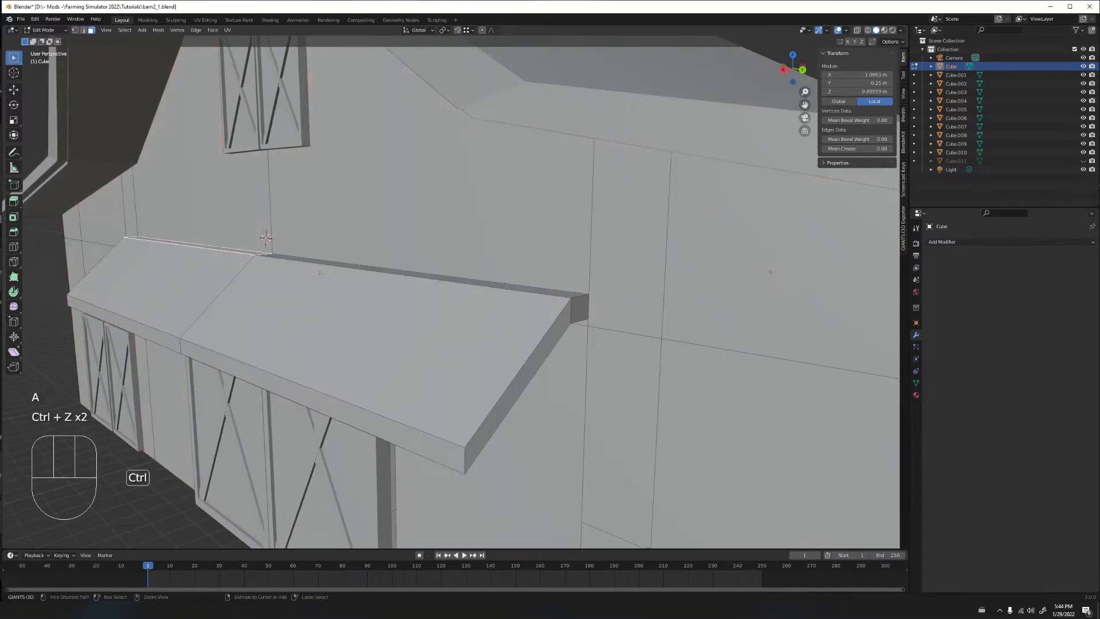
key(ctrl+z)
key(ctrl+z)
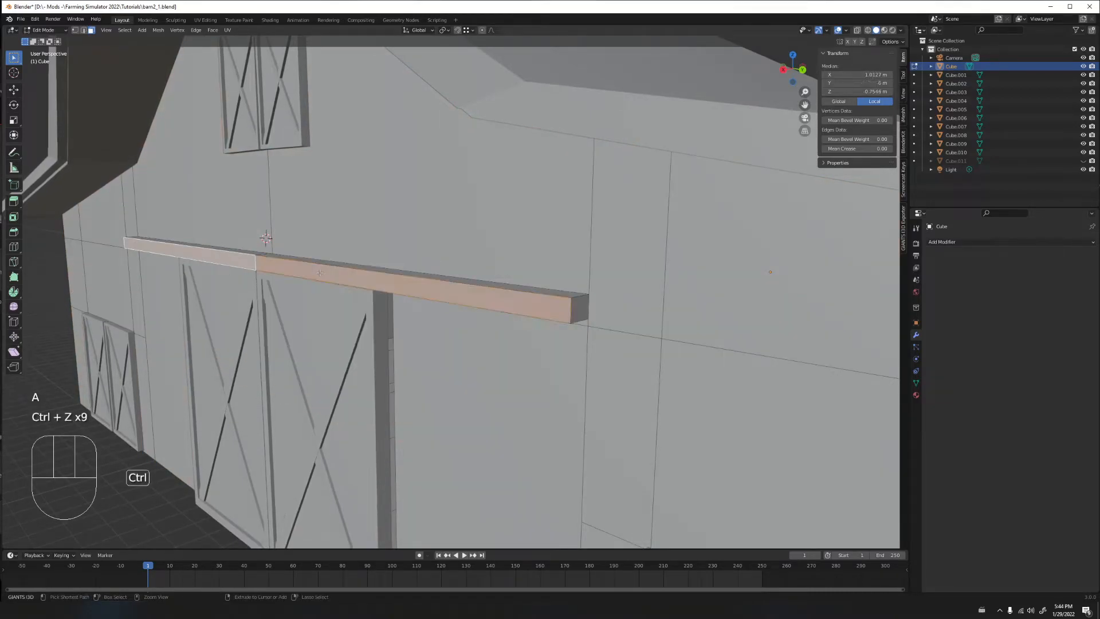
key(ctrl+z)
middle_drag(320, 272, 435, 274)
key(ctrl+z)
Extrude the two flat strip faces above the large doors outward about 0.43 m
shift+click(402, 346)
middle_drag(402, 346, 433, 343)
shift+middle_drag(481, 339, 425, 320)
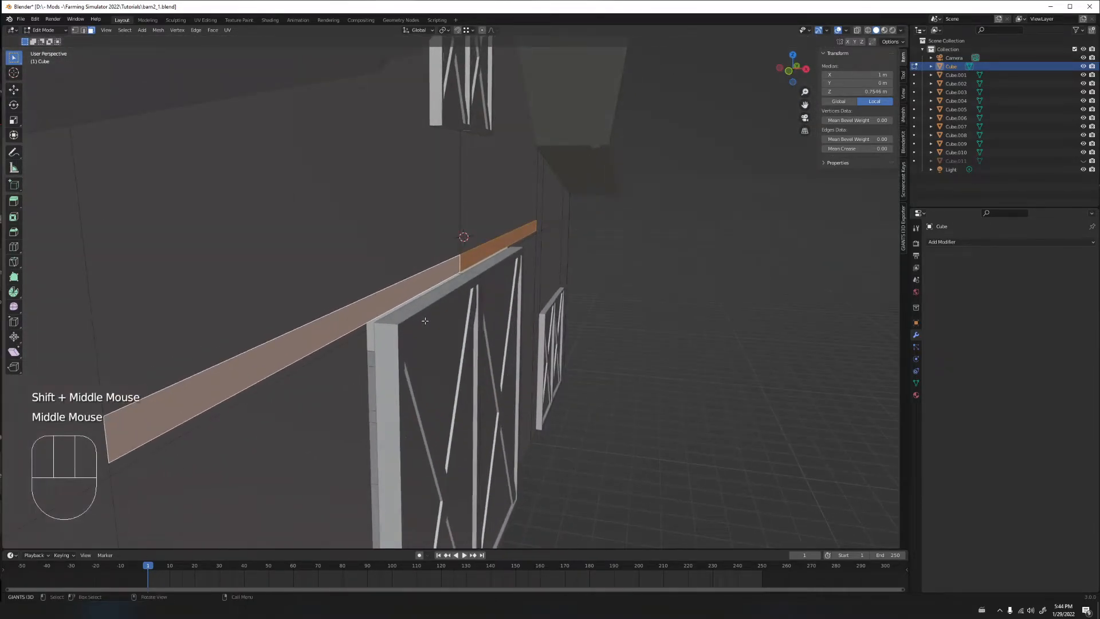
key(e)
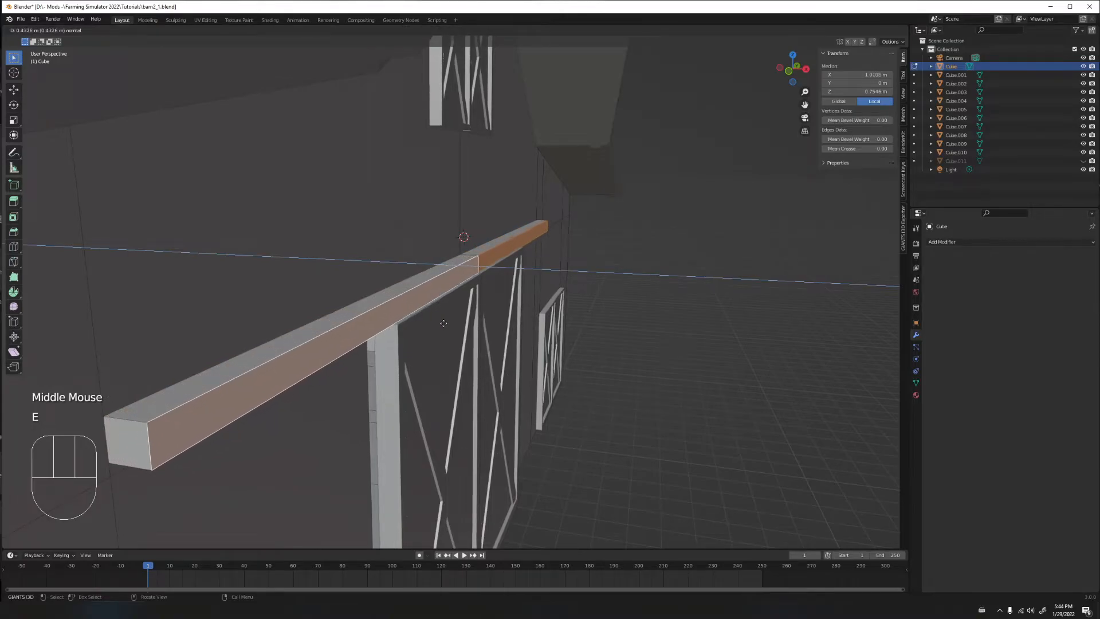
click(449, 314)
Examine the recessed strip above the large doors and the adjoining door-frame and wall faces from the front
middle_drag(449, 314, 504, 308)
click(379, 282)
middle_drag(378, 282, 359, 308)
scroll(444, 291, up, 2)
click(504, 313)
click(382, 269)
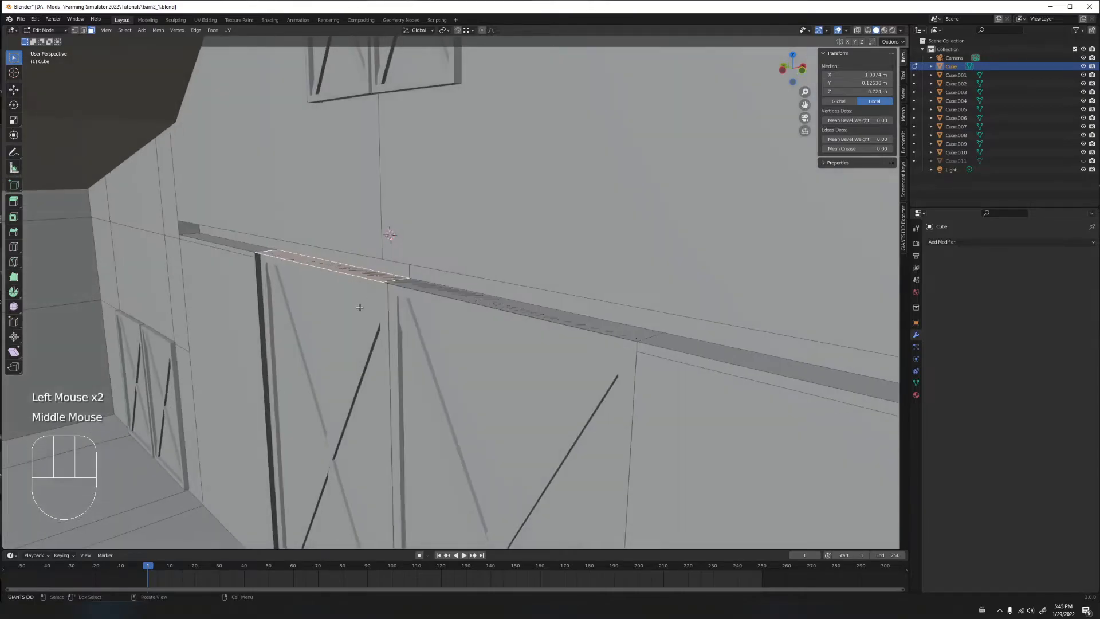
shift+middle_drag(442, 317, 481, 318)
middle_drag(481, 318, 525, 310)
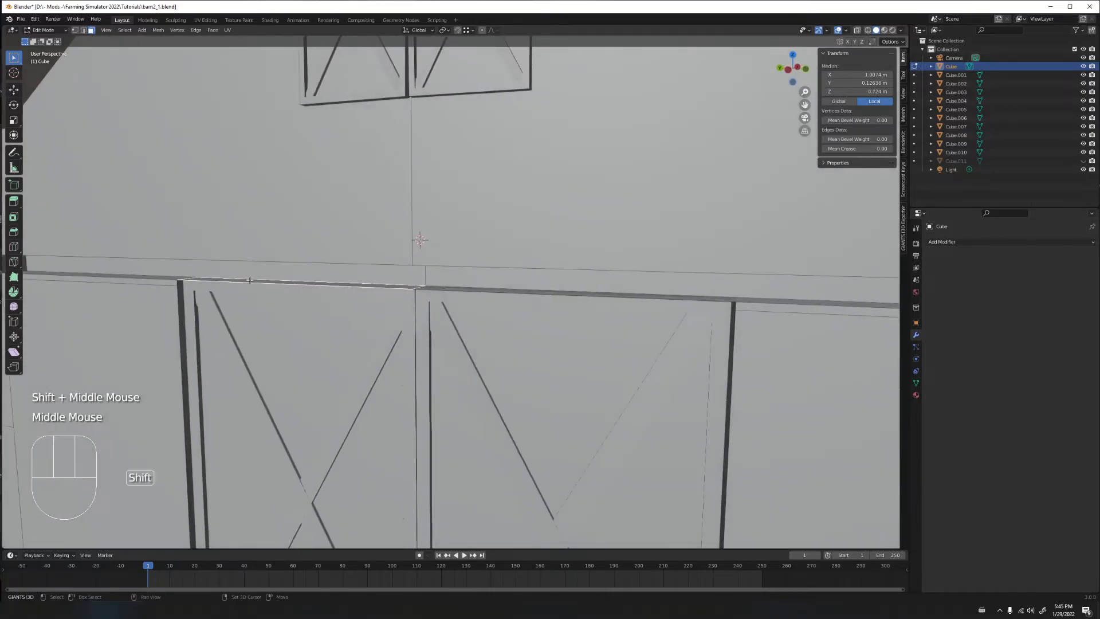
shift+middle_drag(343, 283, 455, 290)
click(206, 247)
key(Tab)
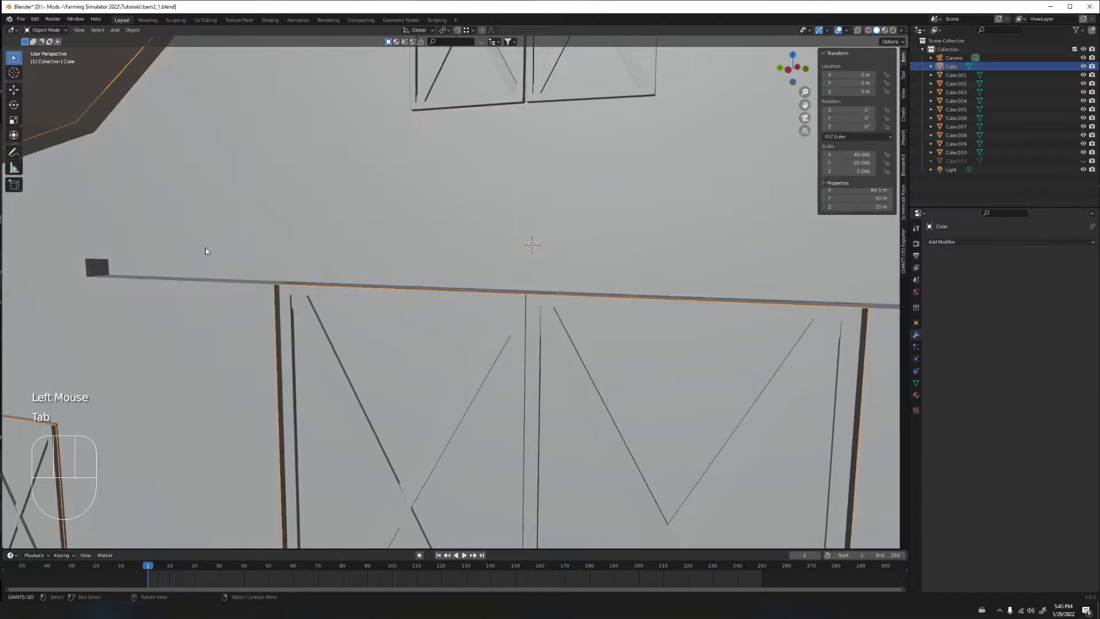
Fill the left half of the recessed strip with a face between its four corner vertices on the wall plane
key(Tab)
key(1)
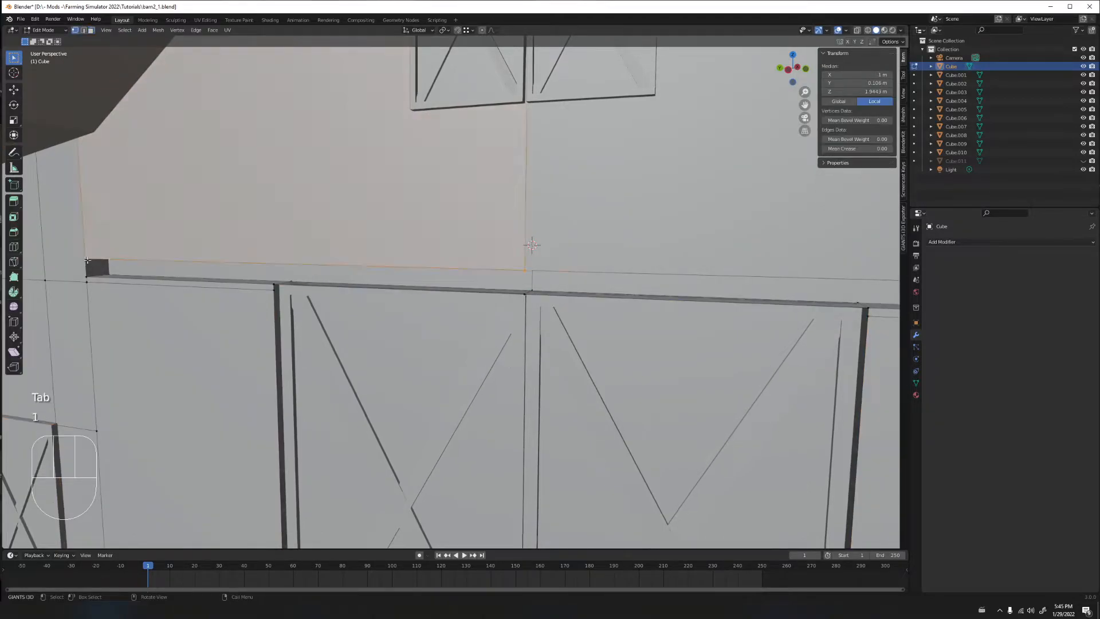
click(84, 259)
shift+click(87, 276)
shift+click(524, 293)
shift+click(525, 271)
key(f)
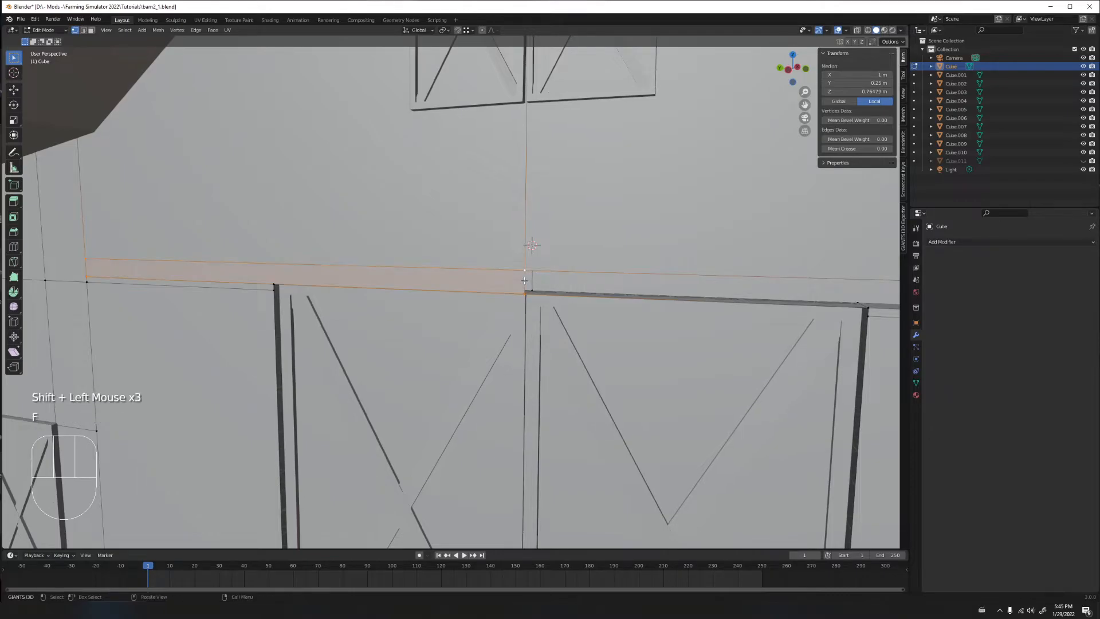
Fill the right half of the strip above the large doors with a matching face between its corner vertices
shift+middle_drag(608, 276, 523, 282)
click(259, 271)
shift+click(261, 293)
shift+middle_drag(813, 286, 395, 275)
shift+click(538, 262)
key(f)
Select both newly filled strip faces and extrude them outward about 0.27 m as the door-rail beam
shift+middle_drag(395, 275, 509, 277)
key(3)
shift+click(273, 229)
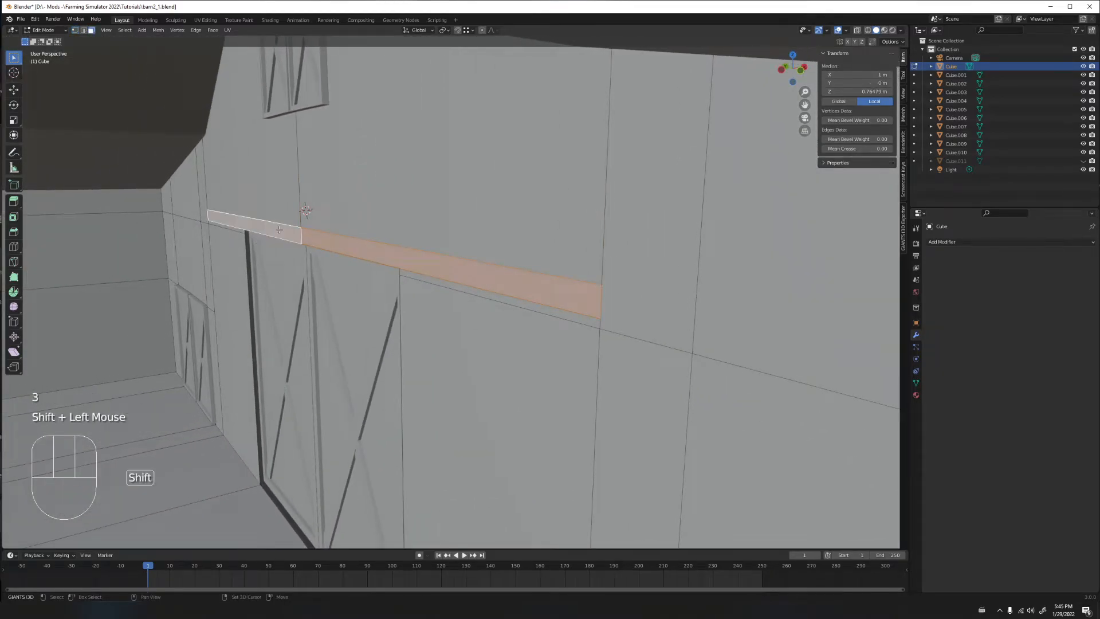
key(e)
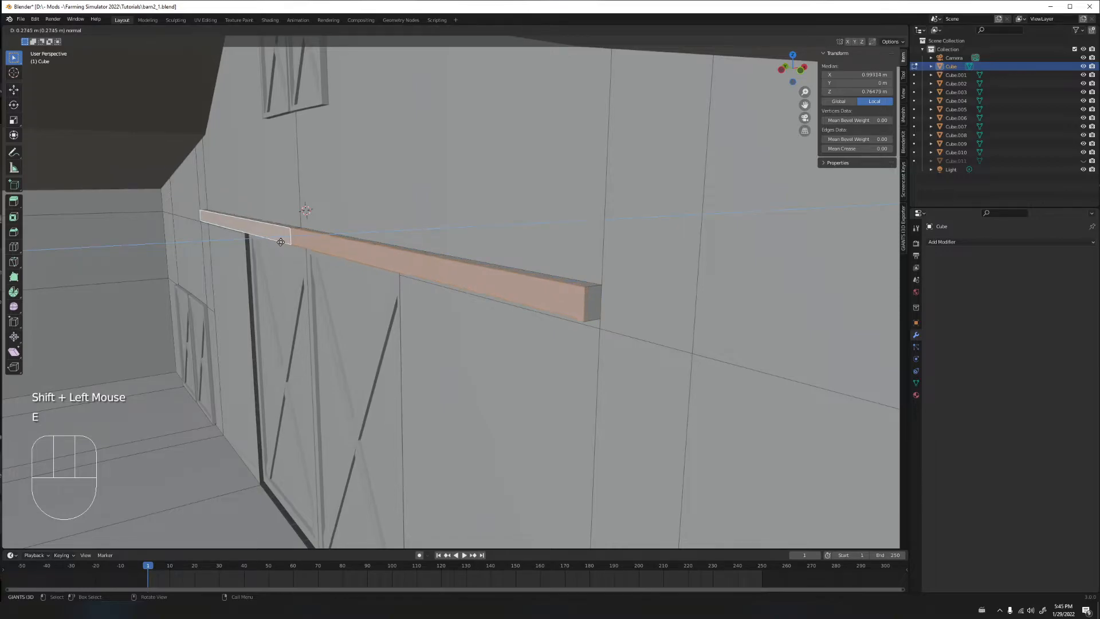
click(280, 242)
middle_drag(281, 242, 378, 248)
key(ctrl+z)
key(ctrl+z)
click(371, 280)
Leave mesh editing, then select and hide the ridge beam object under the roof peak
middle_drag(487, 255, 375, 257)
scroll(517, 258, down, 4)
scroll(518, 258, up, 1)
scroll(446, 292, down, 3)
shift+middle_drag(375, 257, 389, 255)
middle_drag(390, 255, 369, 309)
scroll(374, 298, up, 1)
middle_drag(418, 149, 182, 132)
click(441, 153)
key(Tab)
click(441, 152)
scroll(308, 213, down, 2)
scroll(324, 210, up, 2)
scroll(416, 212, down, 2)
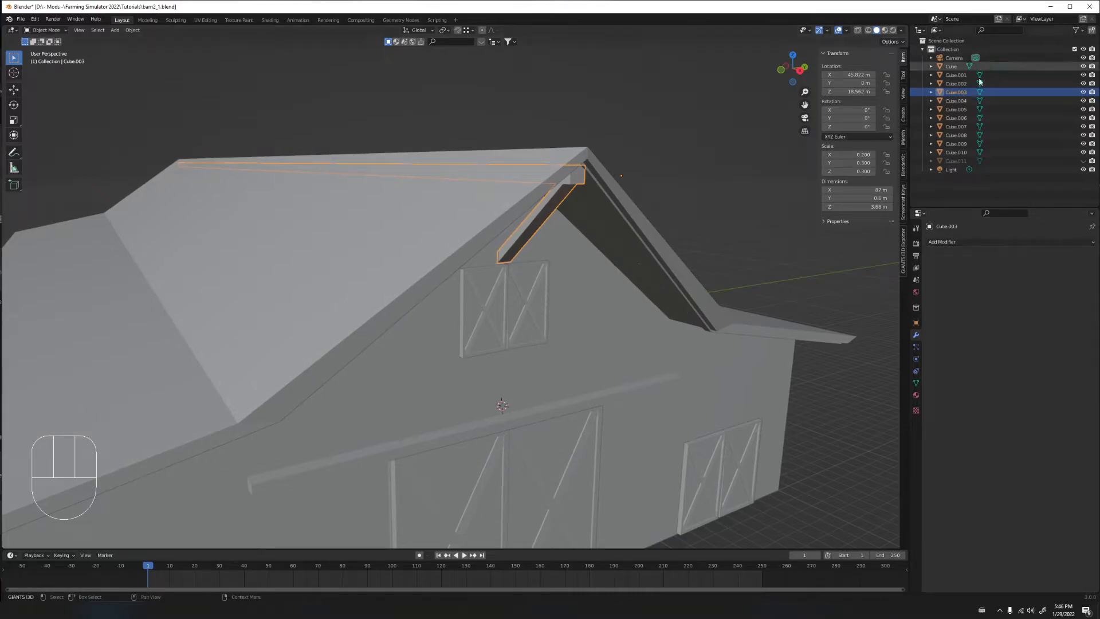
key(h)
scroll(545, 208, up, 2)
middle_drag(545, 208, 510, 203)
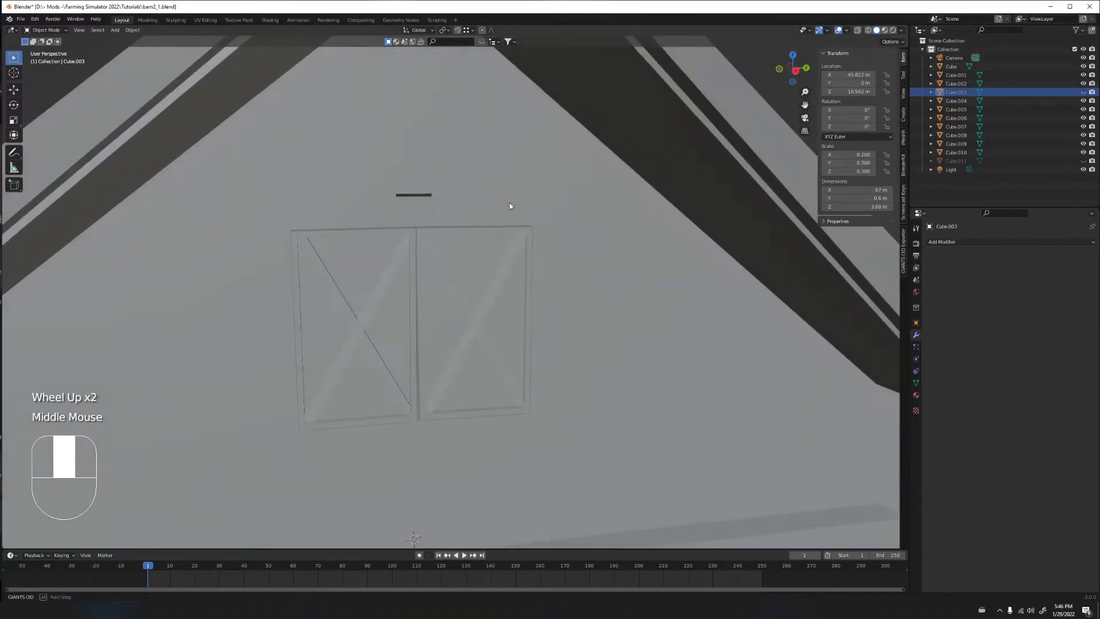
Open the barn wall mesh for vertex editing around the notch under the gable peak
click(443, 164)
key(Tab)
middle_drag(432, 165, 363, 196)
scroll(470, 213, up, 1)
scroll(514, 179, up, 2)
scroll(363, 179, down, 6)
scroll(378, 192, up, 2)
click(620, 130)
middle_drag(621, 130, 477, 323)
scroll(436, 114, up, 1)
scroll(448, 220, up, 2)
scroll(426, 137, up, 2)
shift+middle_drag(426, 137, 396, 246)
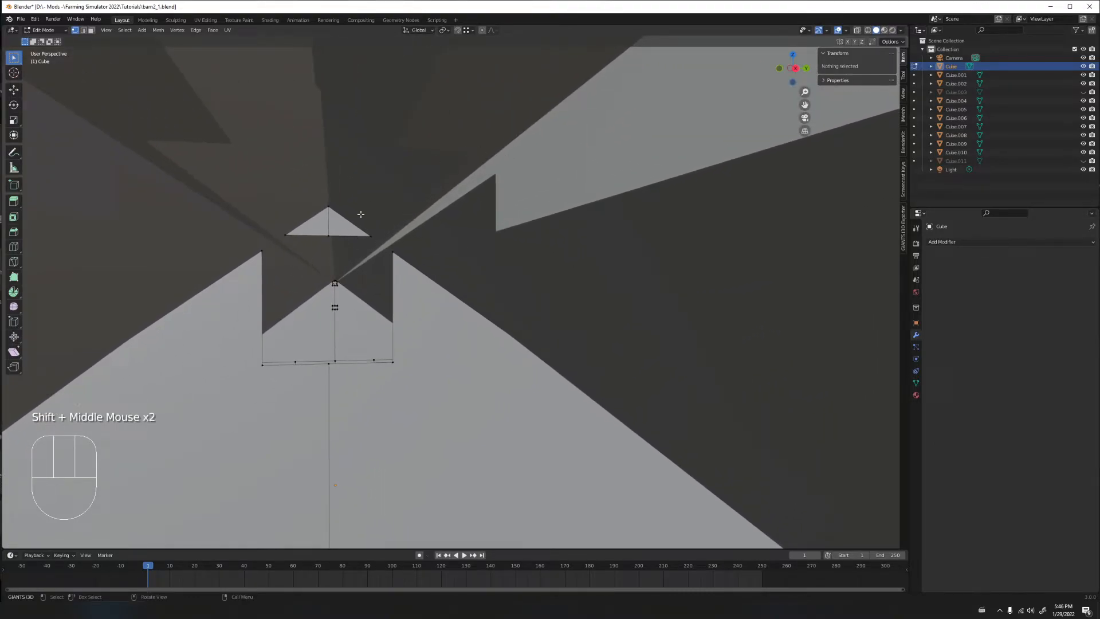
Select the corner vertices of the small triangular face above the gable-peak notch
click(328, 208)
shift+click(295, 232)
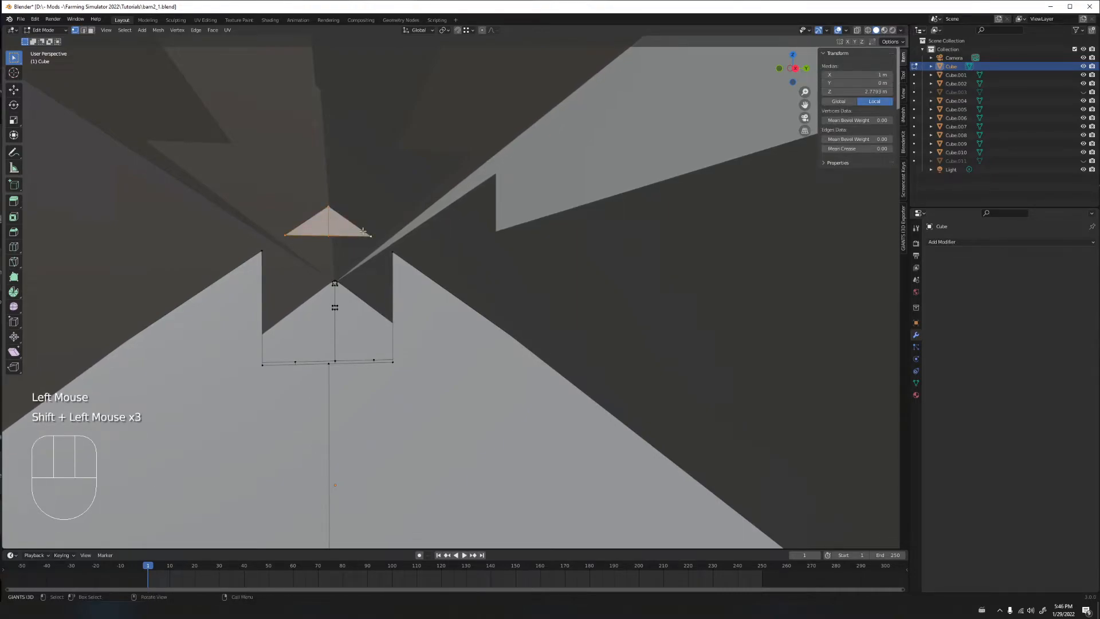
scroll(363, 231, down, 2)
middle_drag(363, 231, 383, 270)
scroll(362, 269, up, 2)
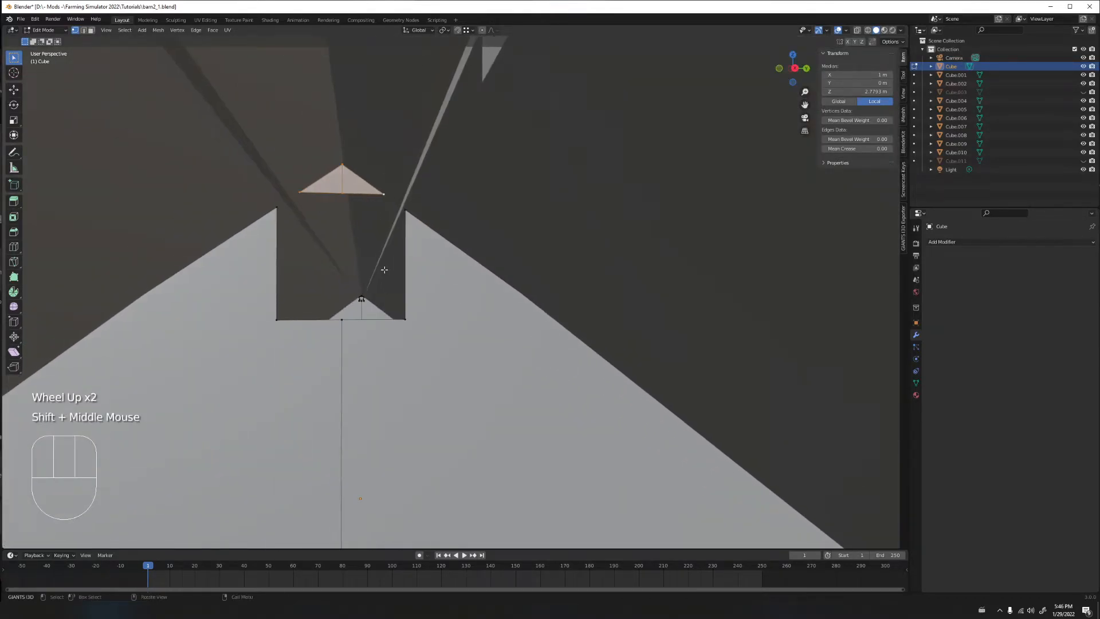
click(458, 326)
scroll(458, 326, down, 3)
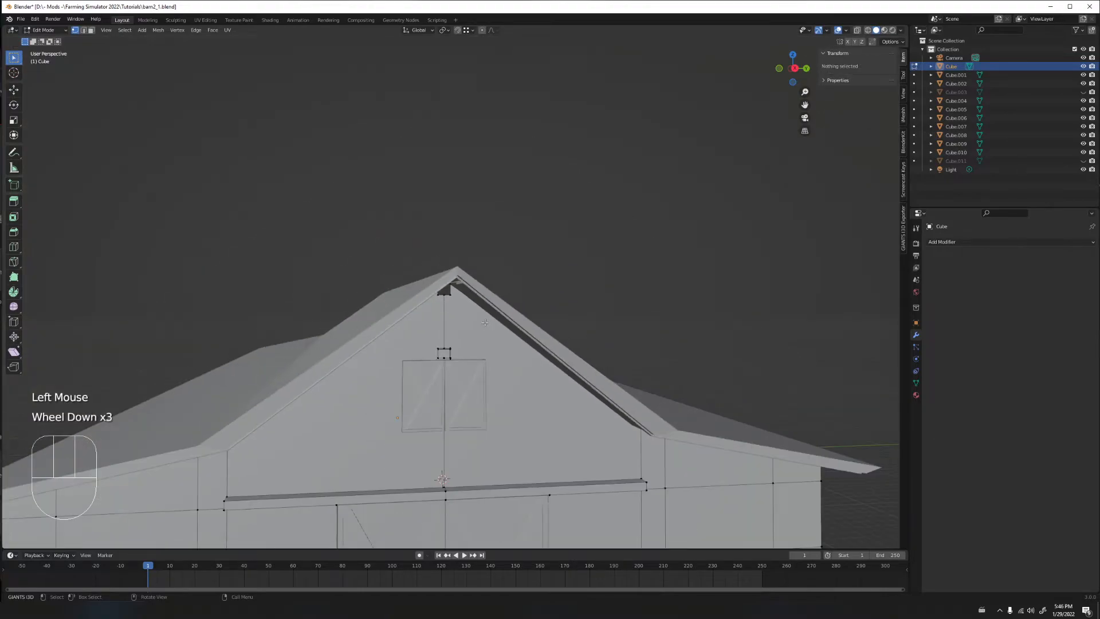
Try adding a cube inside the barn mesh and moving it towards the gable
middle_drag(578, 245, 584, 241)
click(588, 241)
key(shift+a)
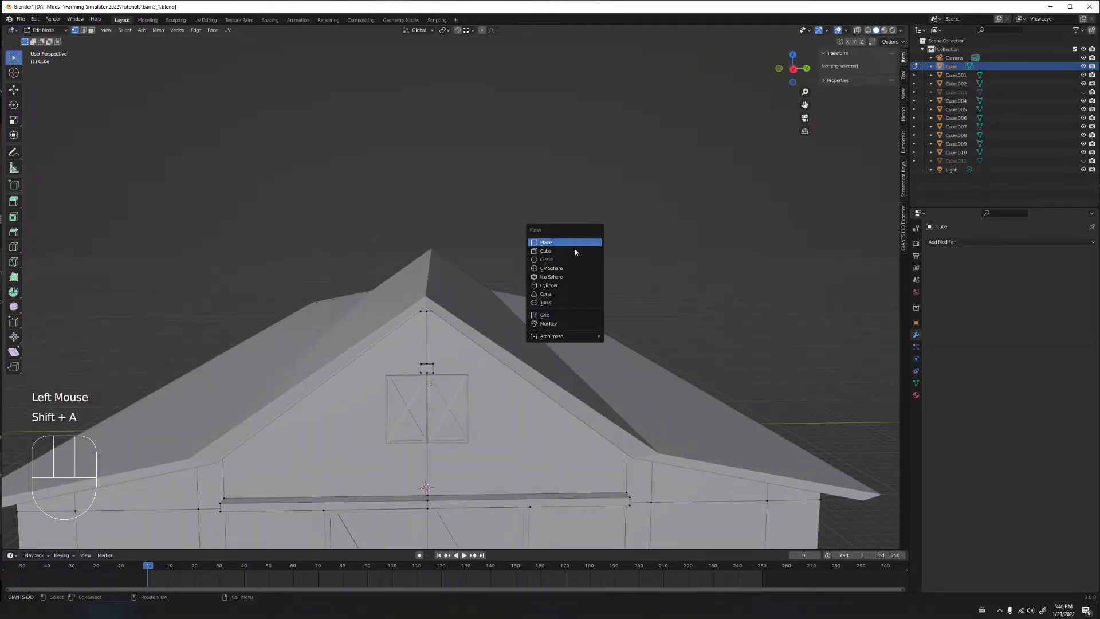
click(567, 252)
key(g)
click(432, 381)
key(Tab)
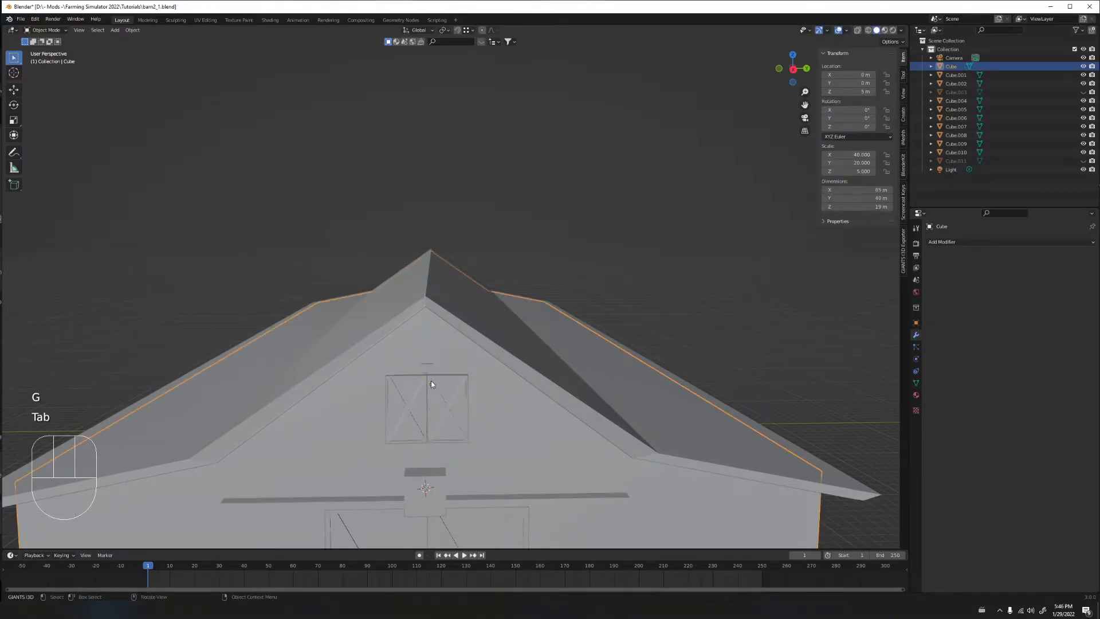
Undo the cube added inside the barn mesh
click(441, 487)
key(Tab)
key(ctrl+z)
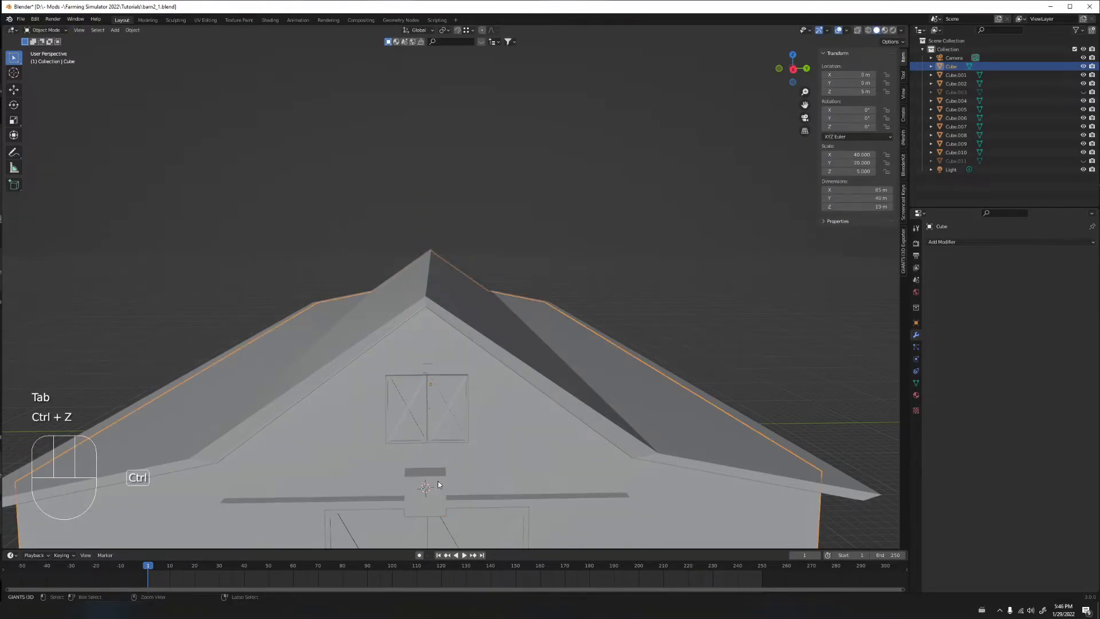
key(ctrl+z)
key(ctrl+z)
key(ctrl+z)
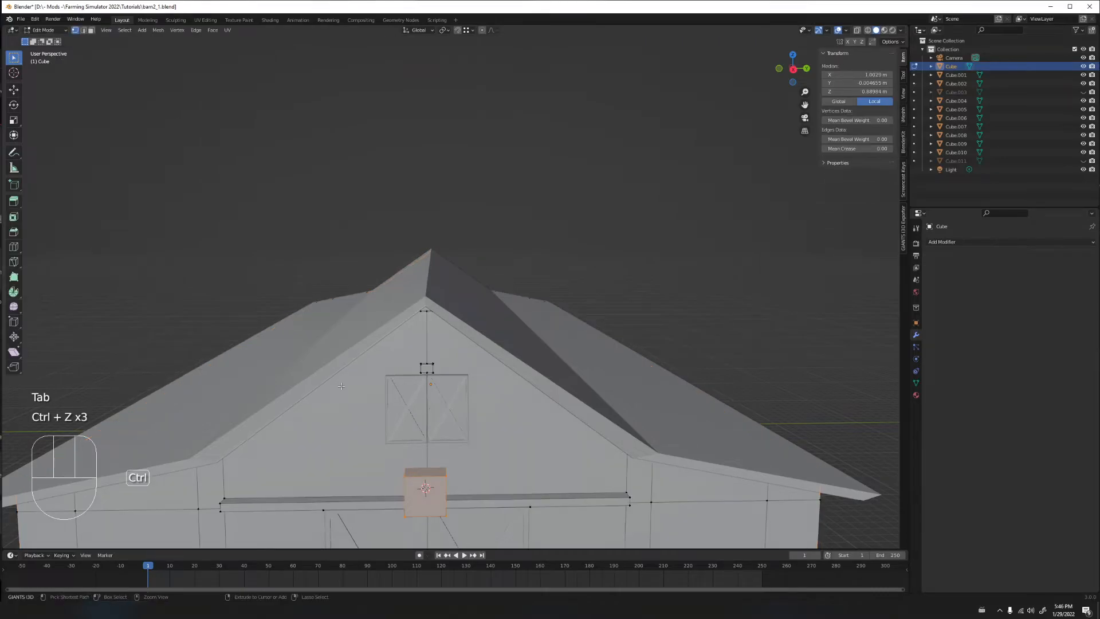
middle_drag(341, 386, 418, 384)
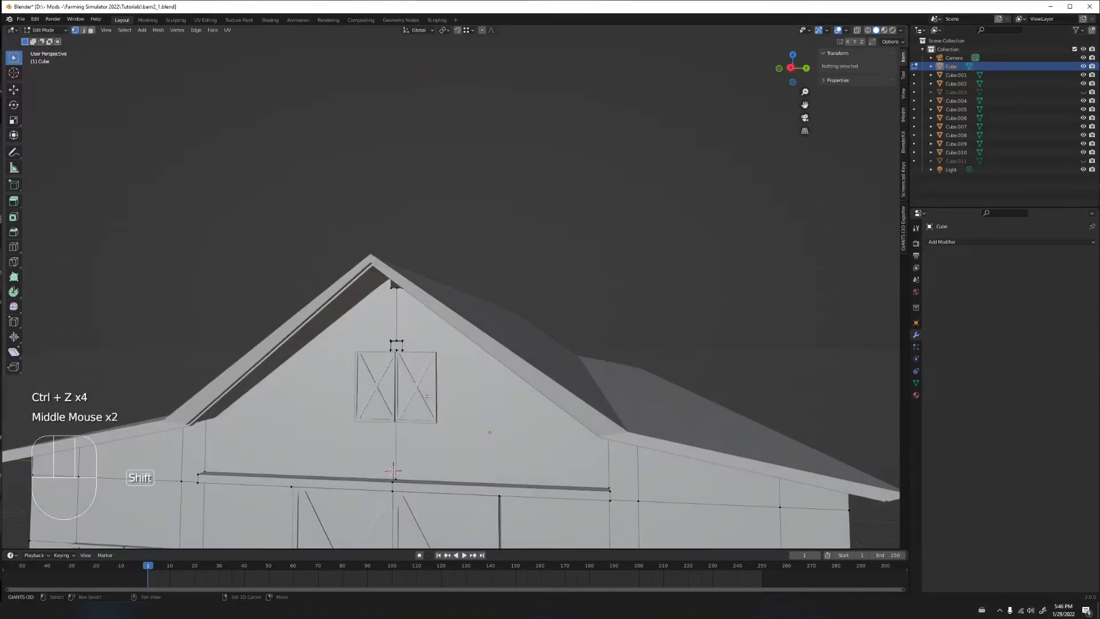
key(shift+a)
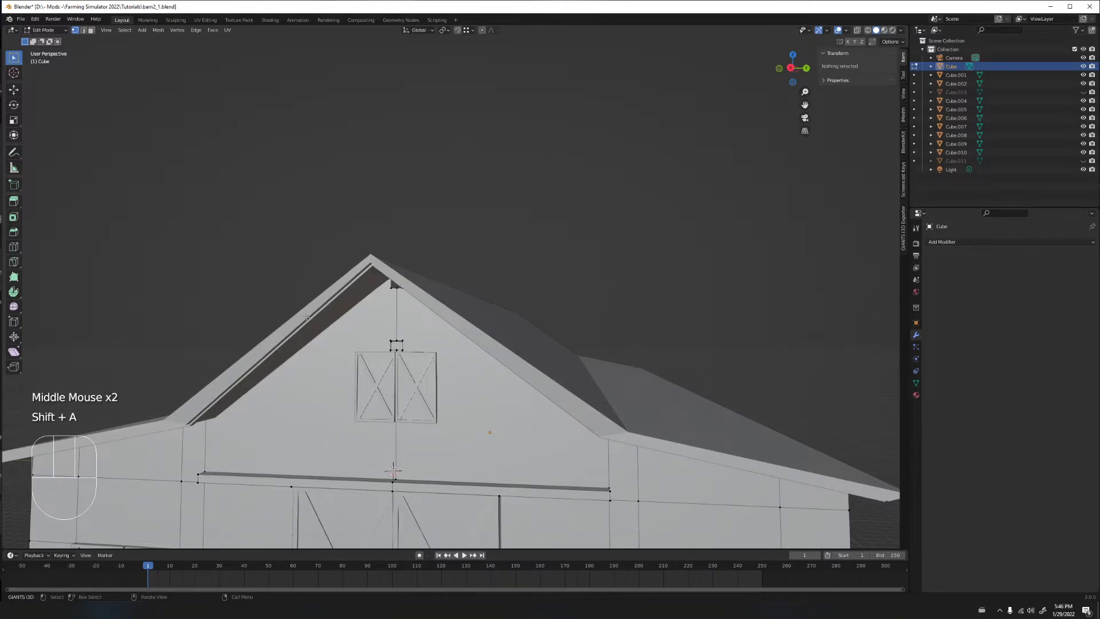
key(Tab)
middle_drag(403, 346, 436, 353)
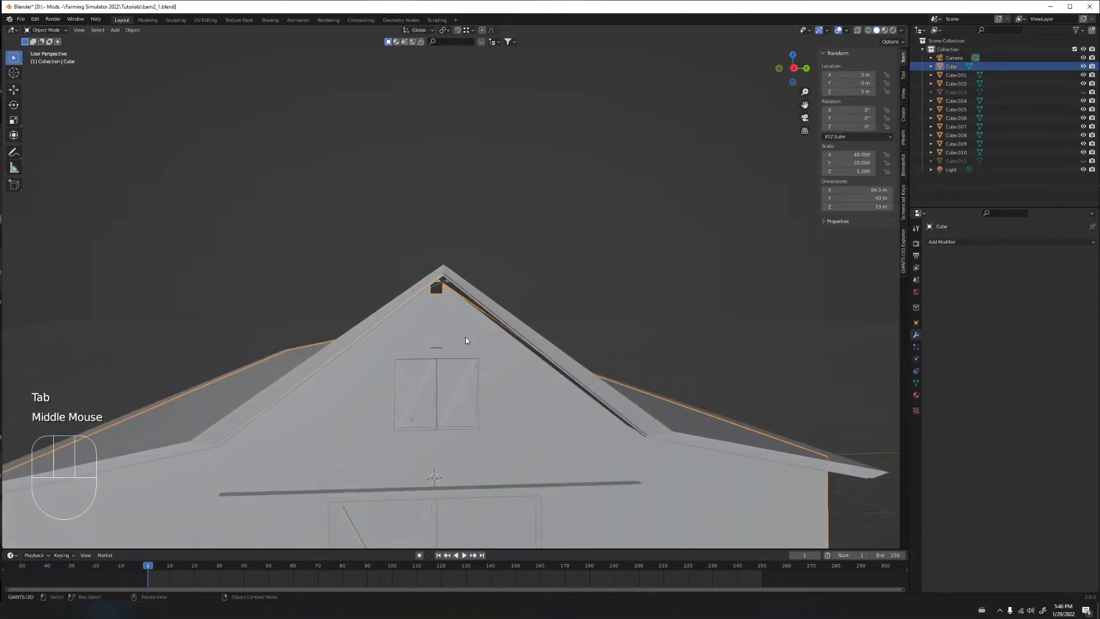
key(shift+a)
click(392, 341)
scroll(420, 344, up, 2)
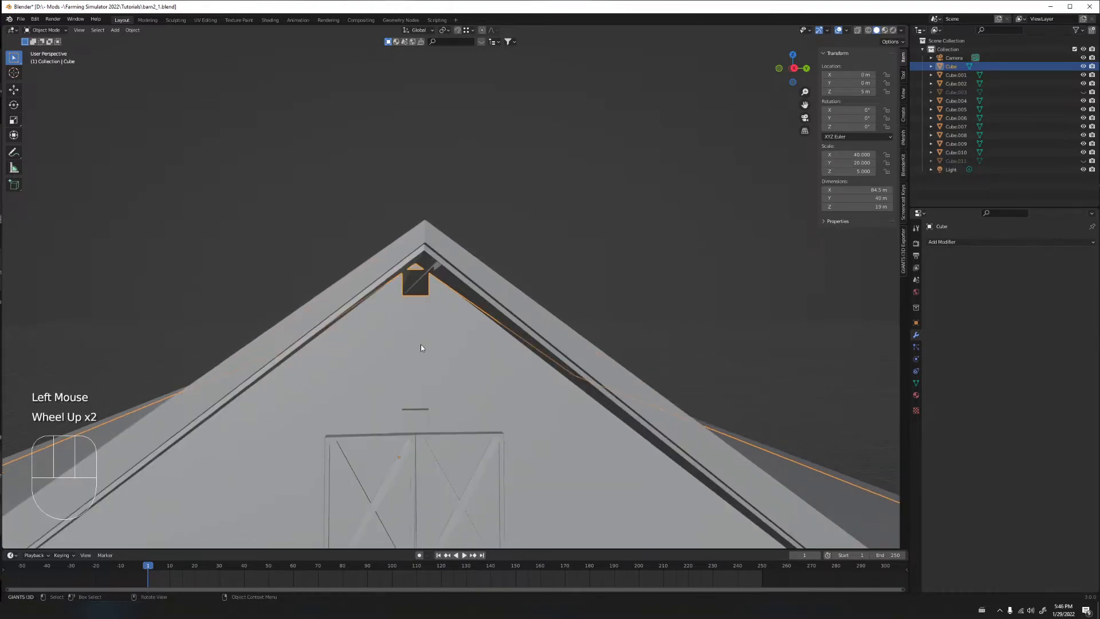
Snap the 3D cursor to the barn mesh's centre vertex at the bottom edge of the gable-peak notch
key(Tab)
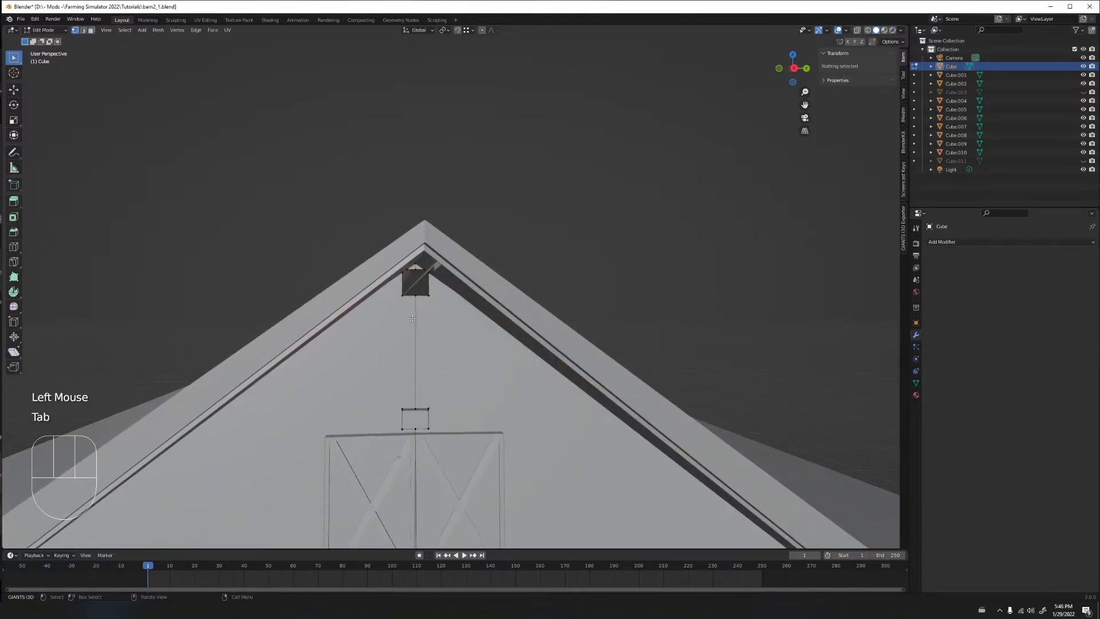
click(416, 296)
scroll(408, 340, down, 2)
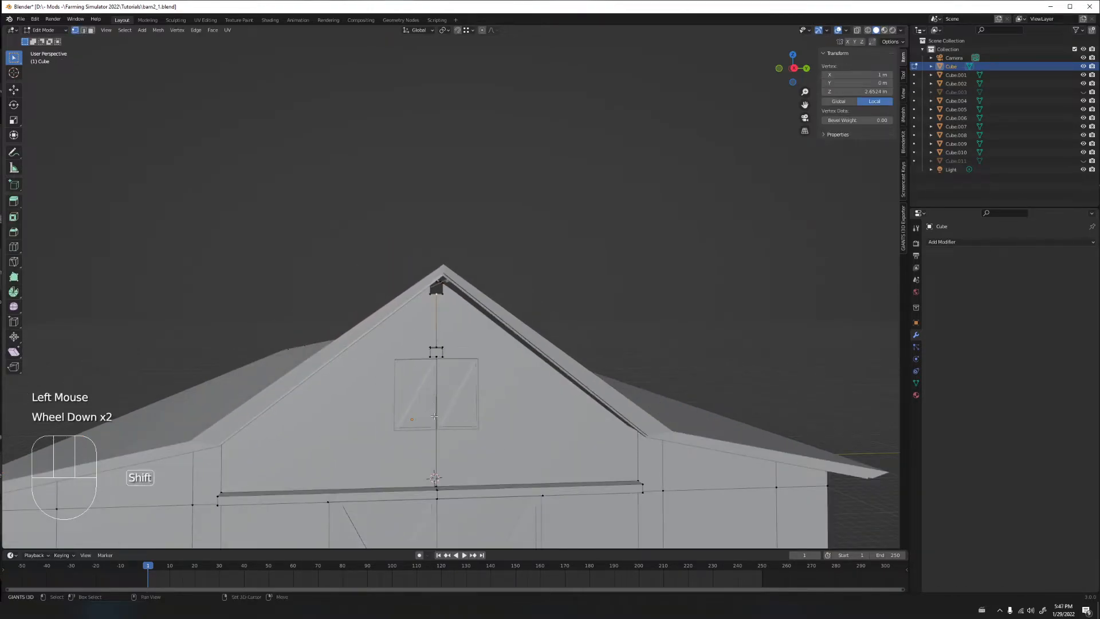
shift+middle_drag(433, 415, 451, 354)
key(shift+s)
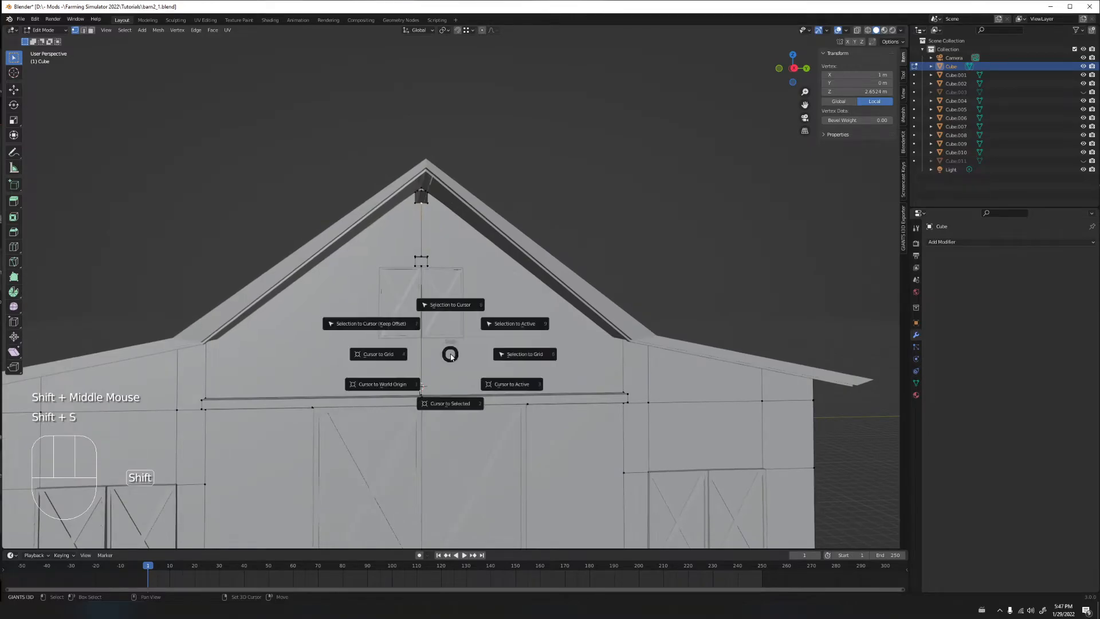
click(447, 407)
Add a cube as a separate object at the 3D cursor under the gable peak
middle_drag(428, 284, 405, 272)
scroll(417, 329, up, 2)
shift+middle_drag(358, 196, 413, 254)
key(Tab)
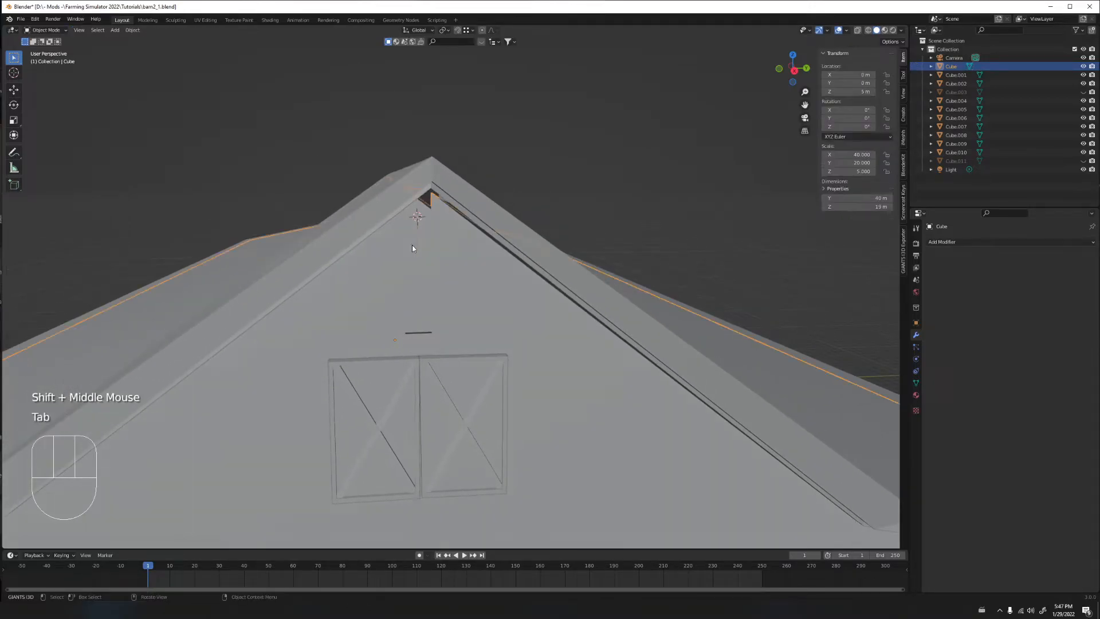
key(shift+a)
mouse_move(412, 245)
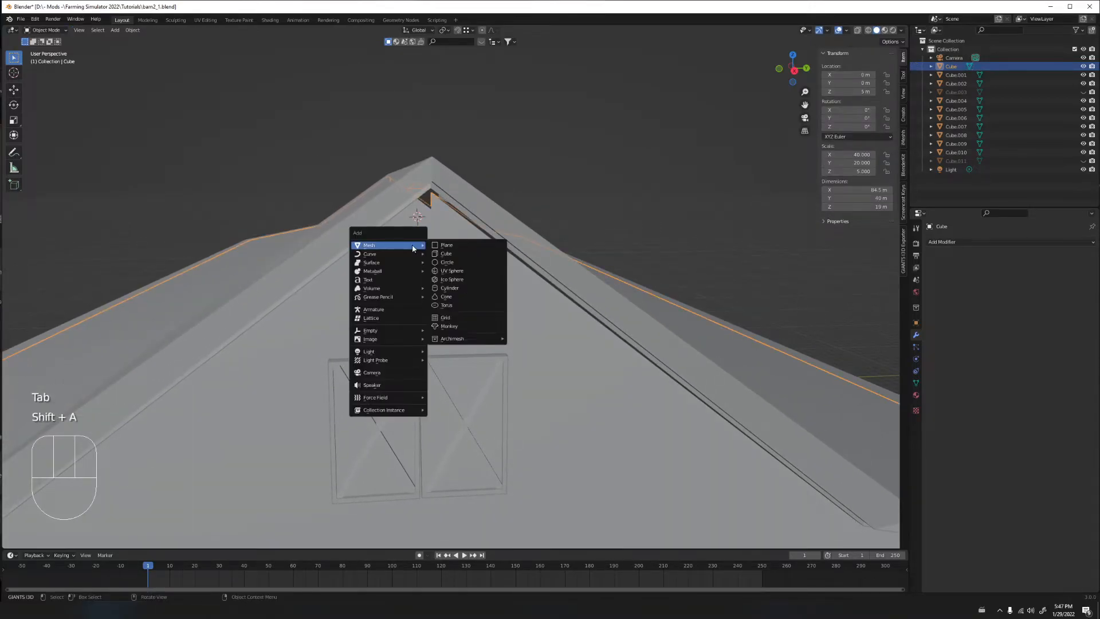
click(451, 256)
mouse_move(449, 252)
middle_down()
mouse_move(435, 246)
mouse_move(447, 249)
middle_up()
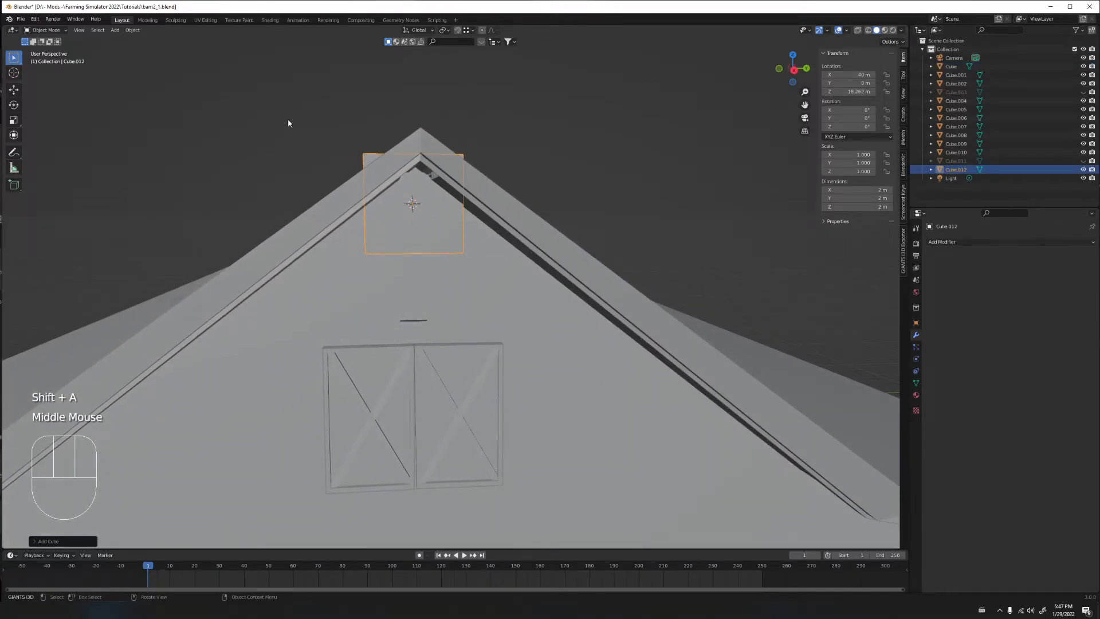
Scale the cube under the gable peak down to about 0.65 m and raise it along Z towards the peak
key(s)
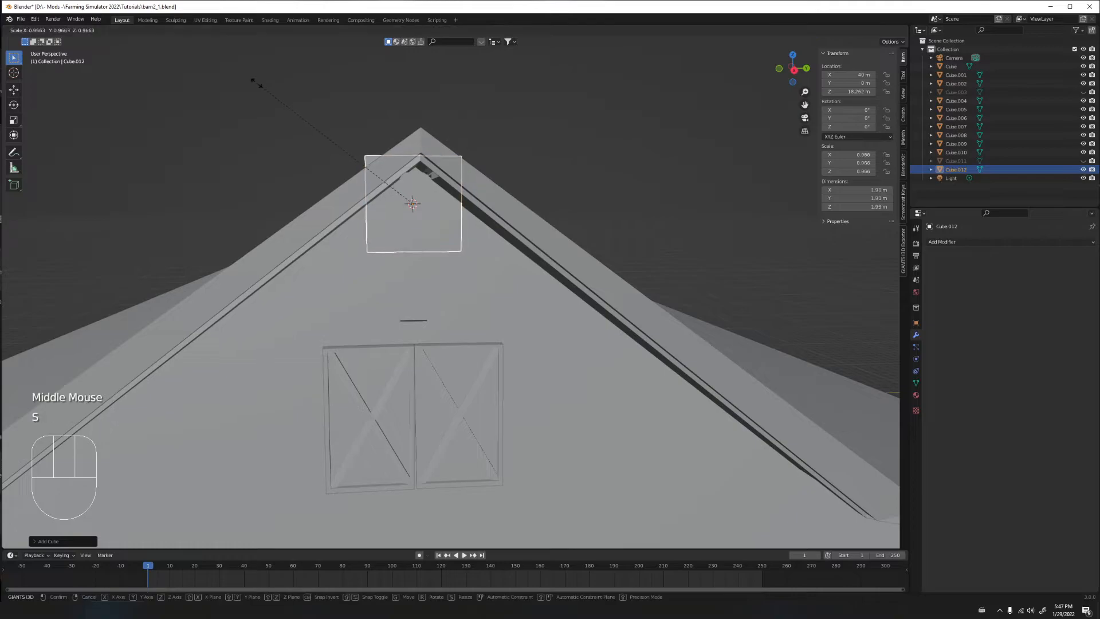
click(355, 170)
middle_drag(363, 180, 358, 179)
key(g)
key(z)
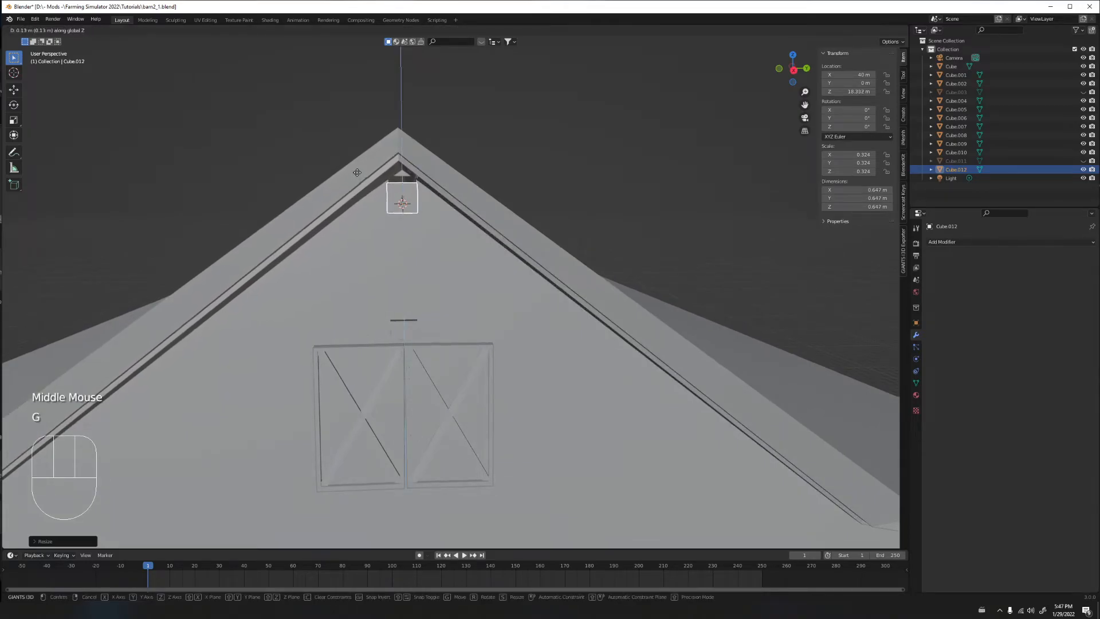
click(359, 166)
middle_drag(359, 166, 425, 177)
scroll(425, 177, down, 2)
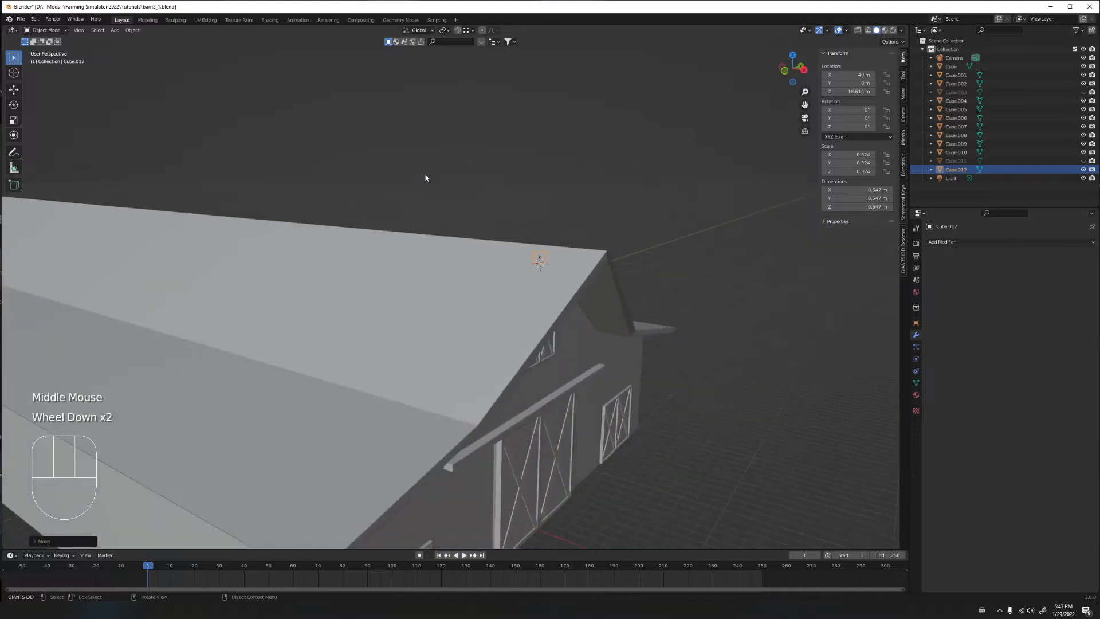
Copy the roof's X dimension and paste it as the X dimension of the small cube under the peak
click(424, 282)
middle_drag(424, 283, 441, 247)
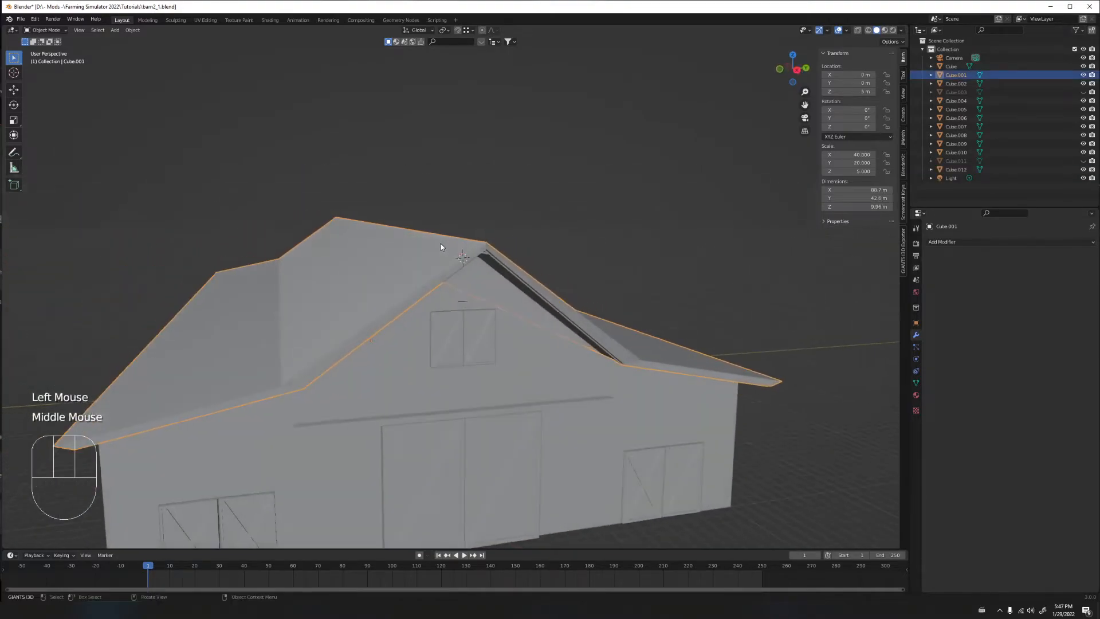
scroll(438, 242, up, 2)
click(848, 190)
key(ctrl+c)
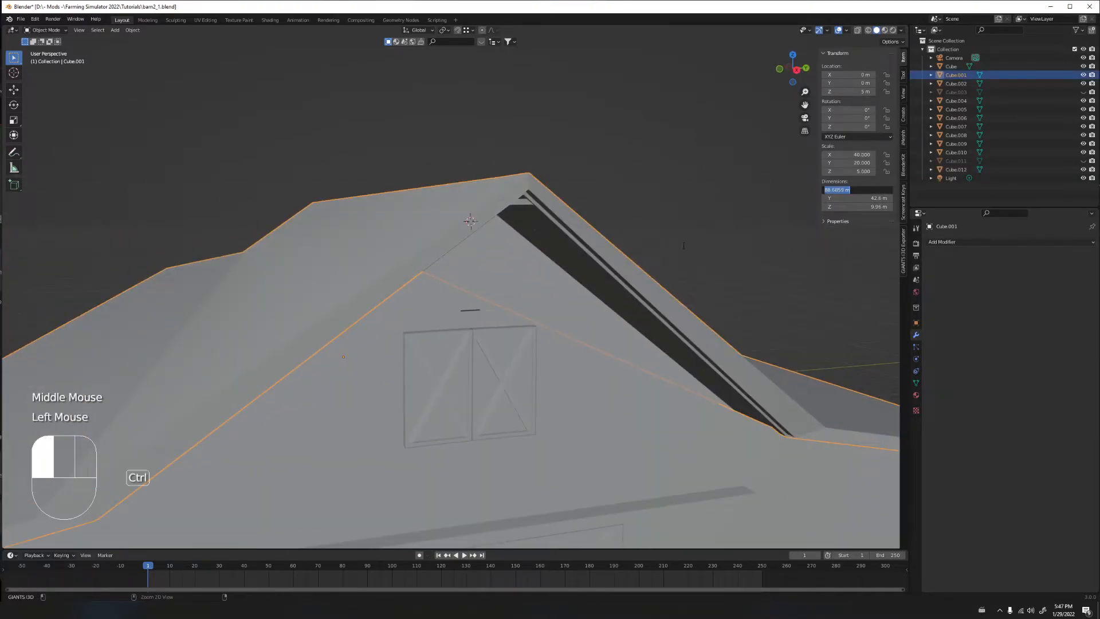
middle_drag(502, 261, 488, 248)
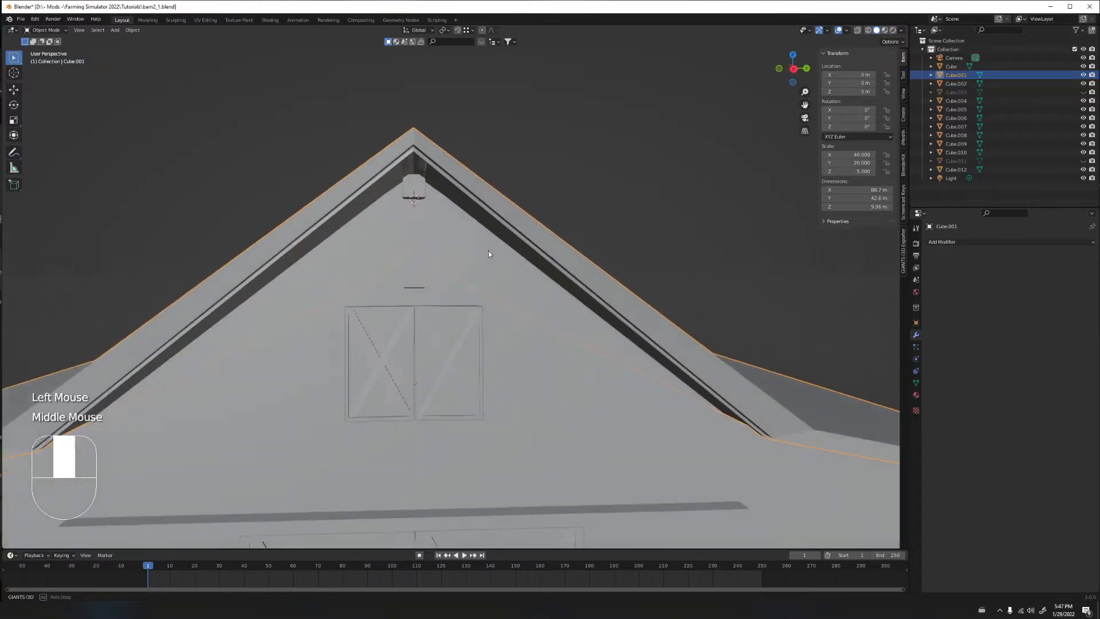
click(413, 183)
double_click(870, 190)
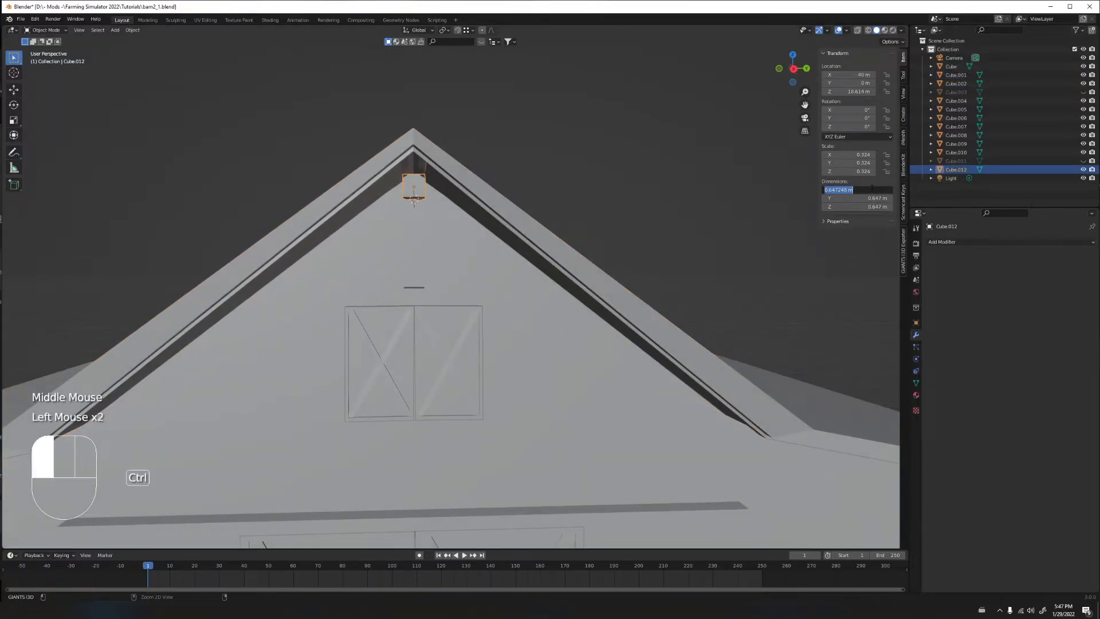
key(ctrl+v)
key(Return)
From the top view, move the long beam along X to about 0.05 m so it lines up under the roof ridge
middle_drag(320, 263, 427, 226)
scroll(359, 250, down, 3)
scroll(360, 251, down, 1)
click(792, 57)
scroll(427, 229, up, 3)
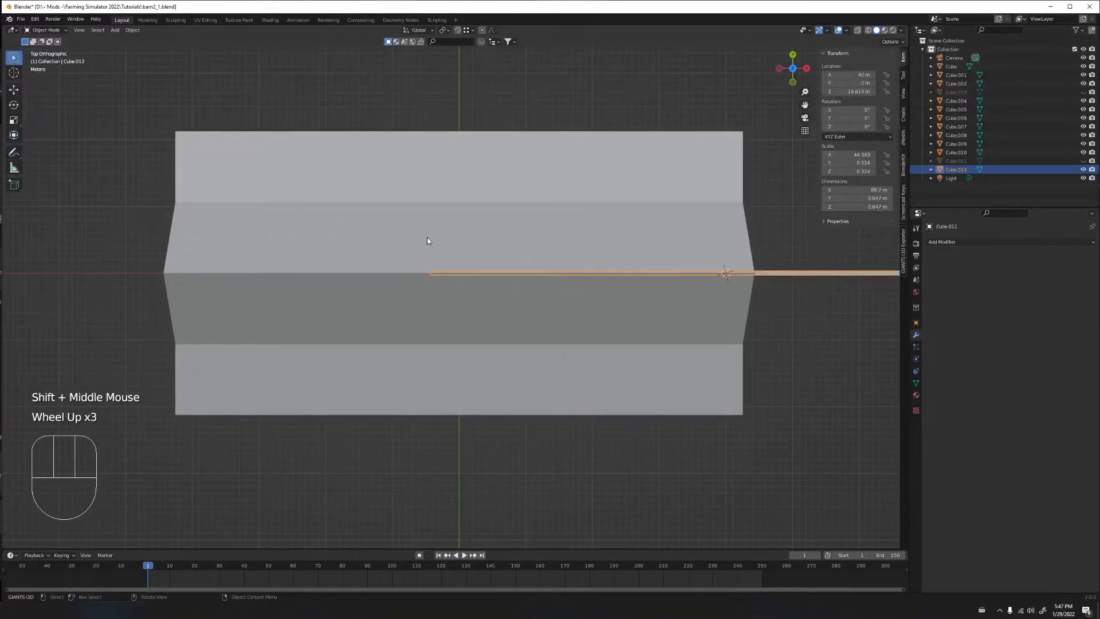
key(g)
key(x)
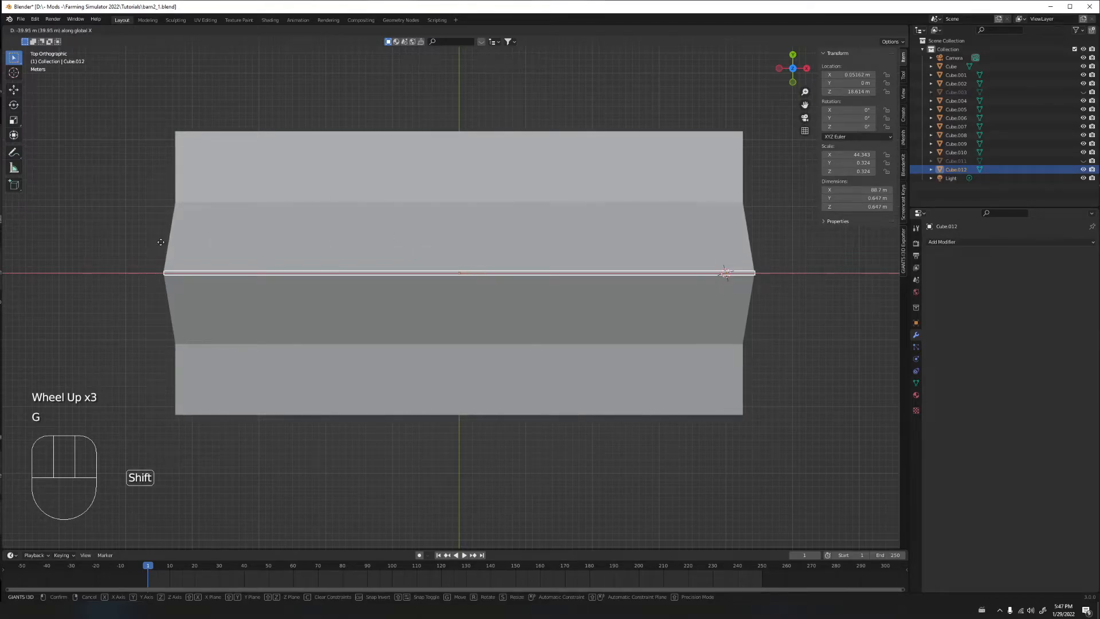
click(161, 242)
shift+middle_drag(163, 265, 672, 274)
scroll(269, 274, up, 3)
shift+middle_drag(253, 252, 385, 263)
scroll(344, 239, up, 3)
scroll(342, 232, down, 3)
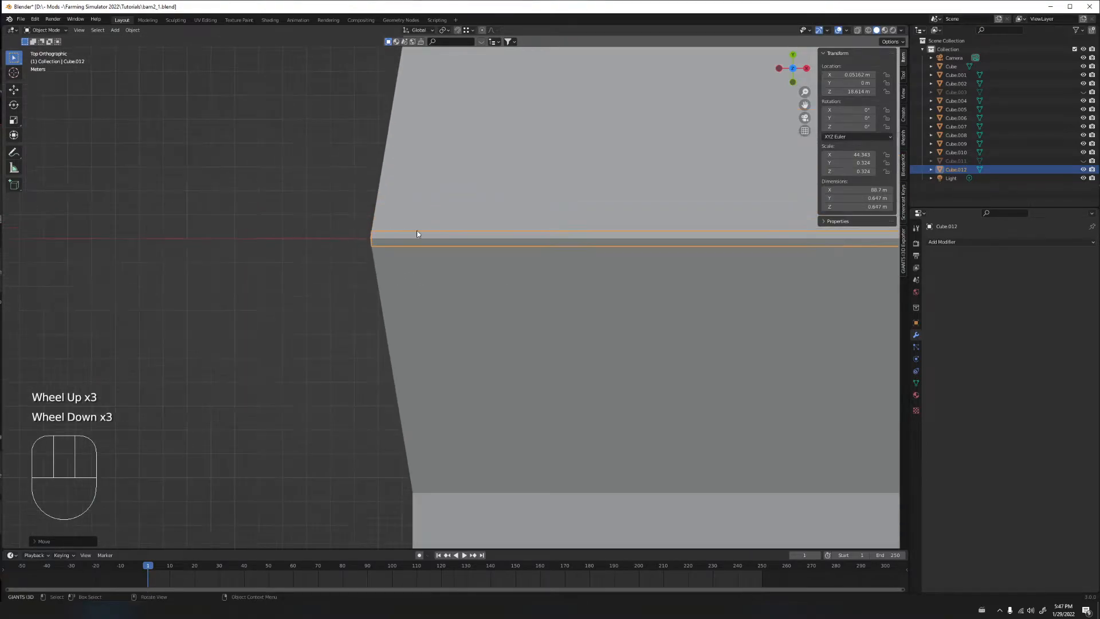
Scale the ridge beam down along X to about 87.8 m so its ends sit slightly inside the roof overhangs
scroll(404, 234, down, 3)
shift+middle_drag(550, 233, 343, 229)
key(s)
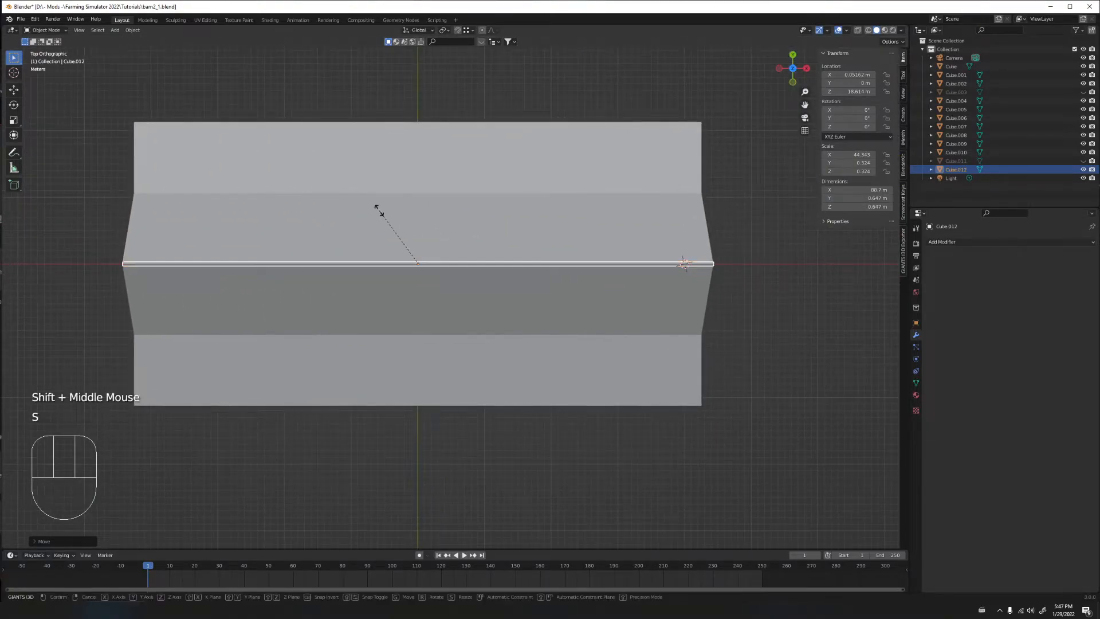
key(x)
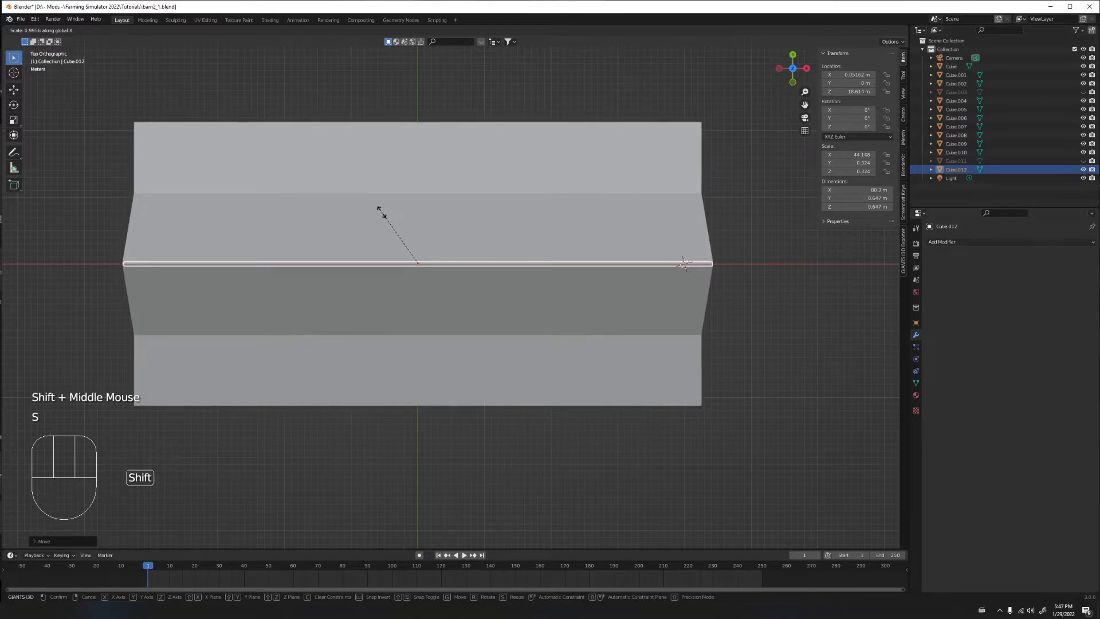
click(380, 210)
middle_drag(380, 210, 341, 128)
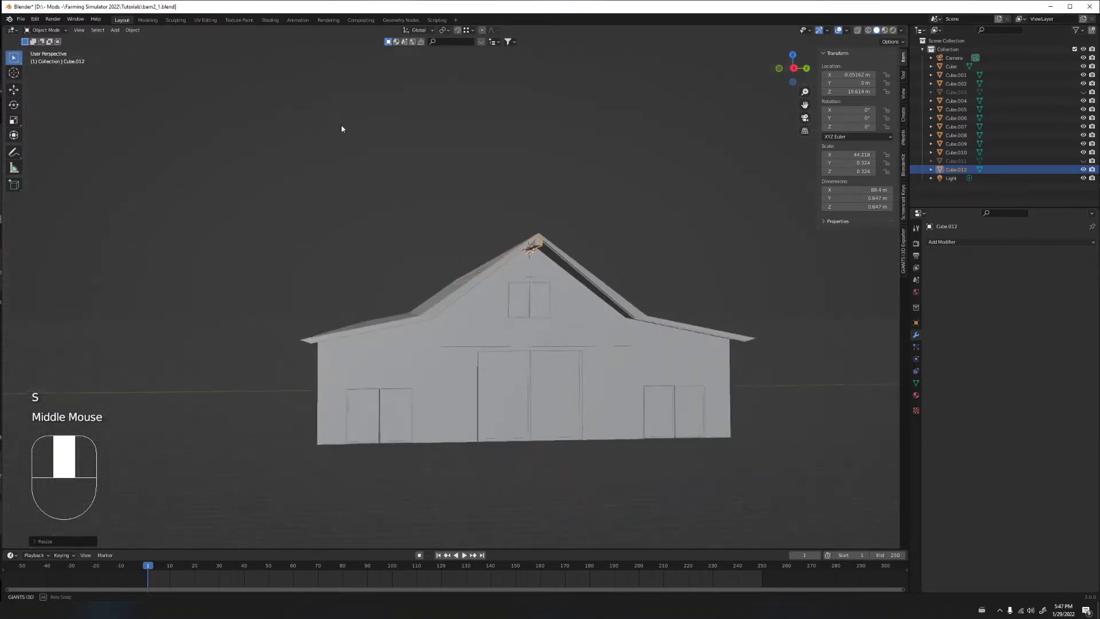
scroll(513, 130, up, 2)
shift+middle_drag(513, 130, 340, 106)
scroll(340, 106, up, 1)
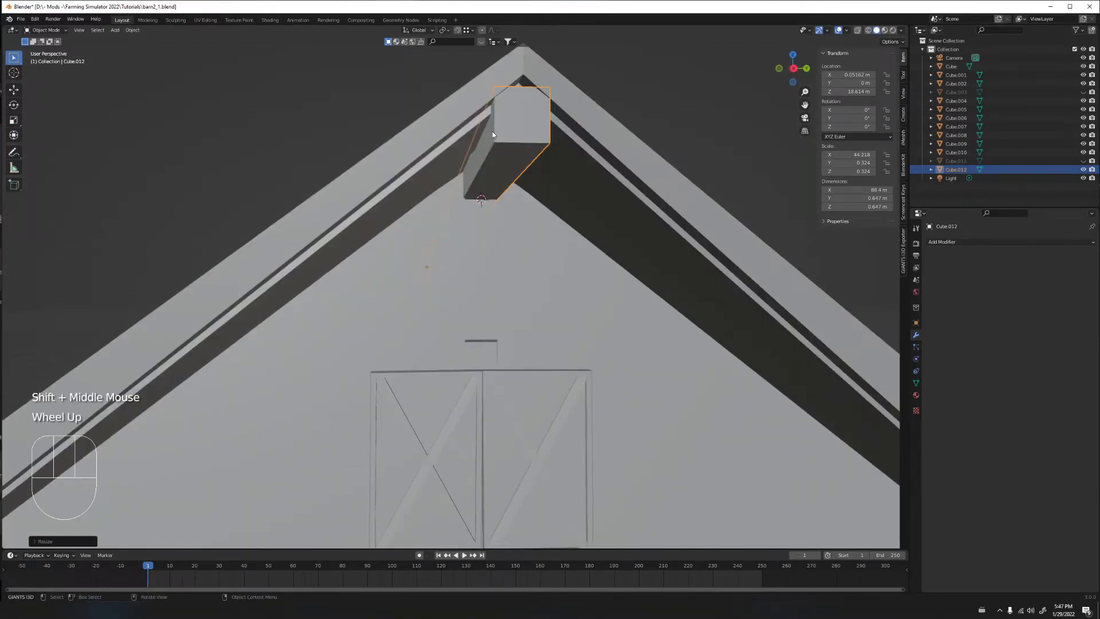
key(s)
key(x)
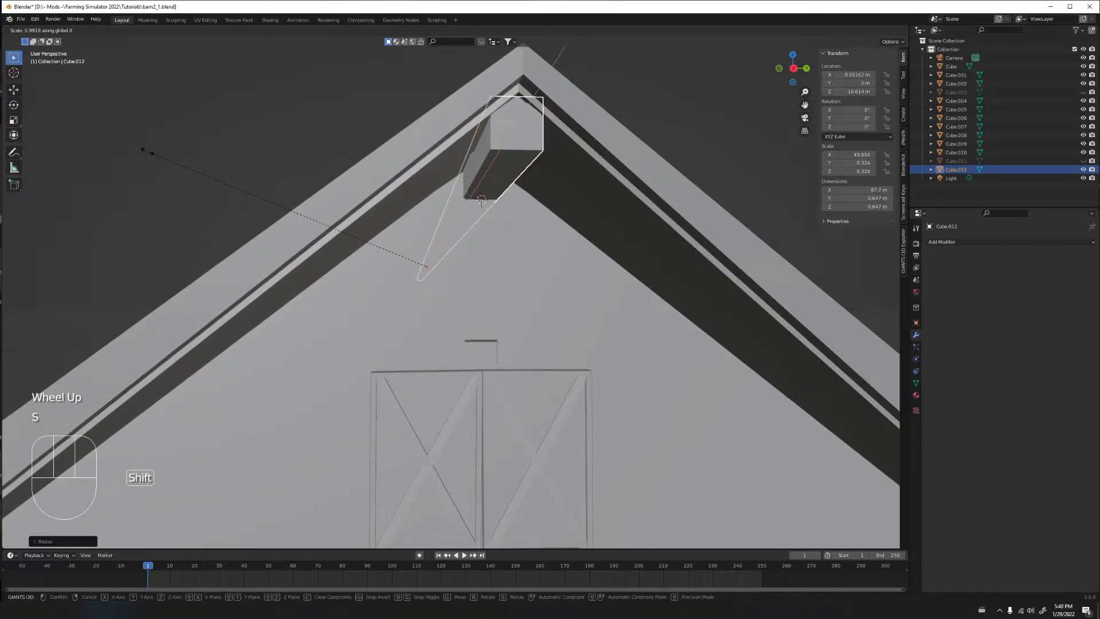
click(144, 151)
Hide every object except the ridge beam
middle_drag(145, 150, 471, 216)
scroll(452, 205, down, 2)
scroll(464, 216, up, 1)
middle_drag(404, 254, 412, 282)
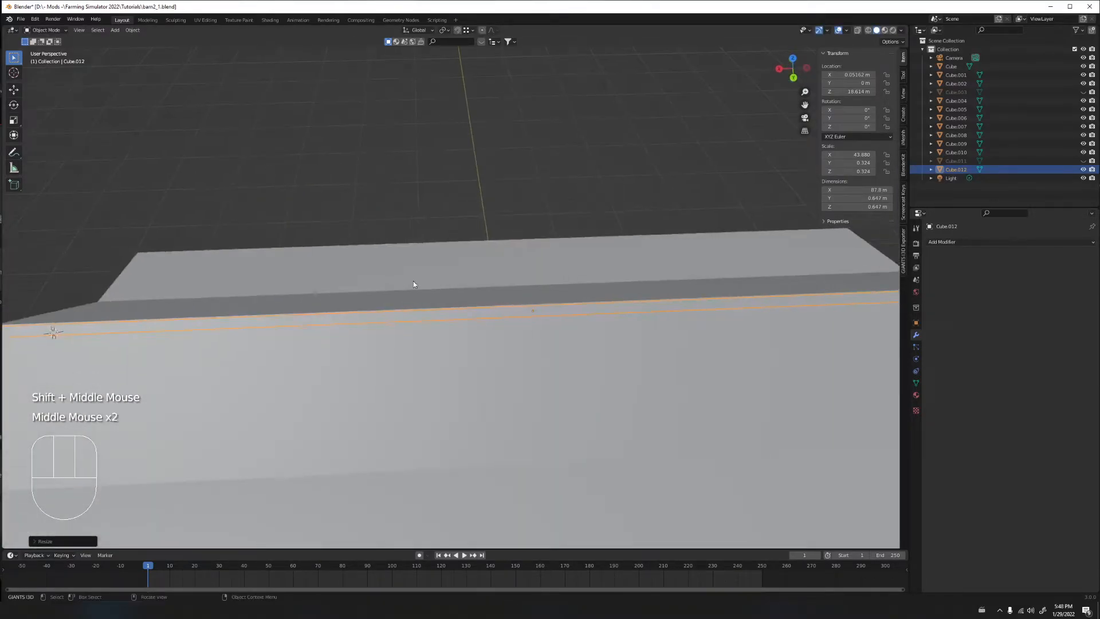
scroll(441, 263, down, 2)
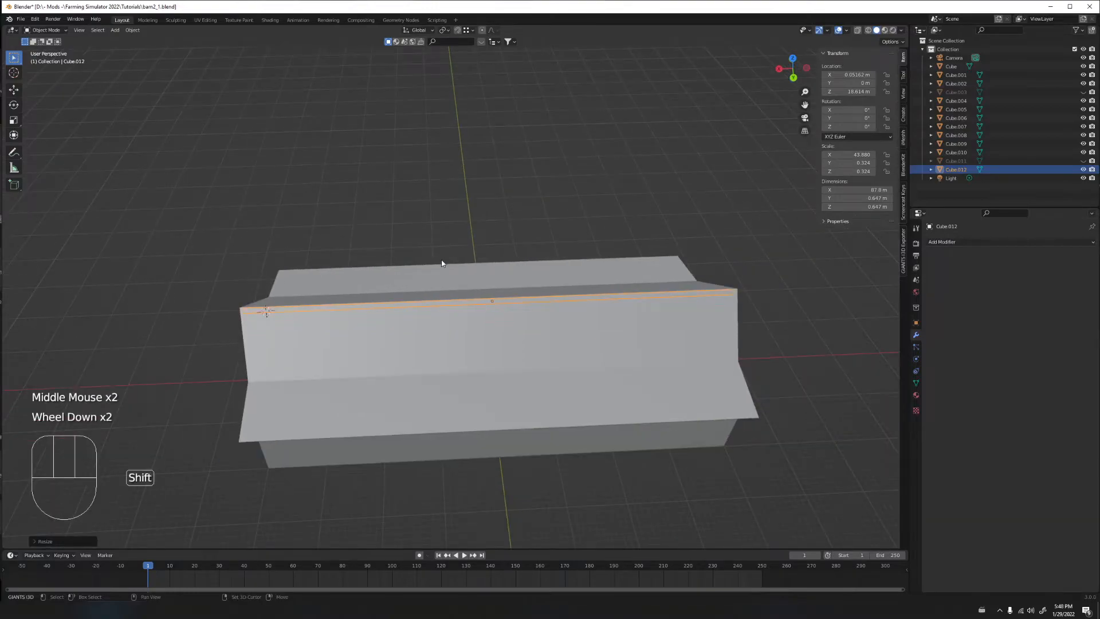
key(shift+h)
scroll(445, 272, up, 1)
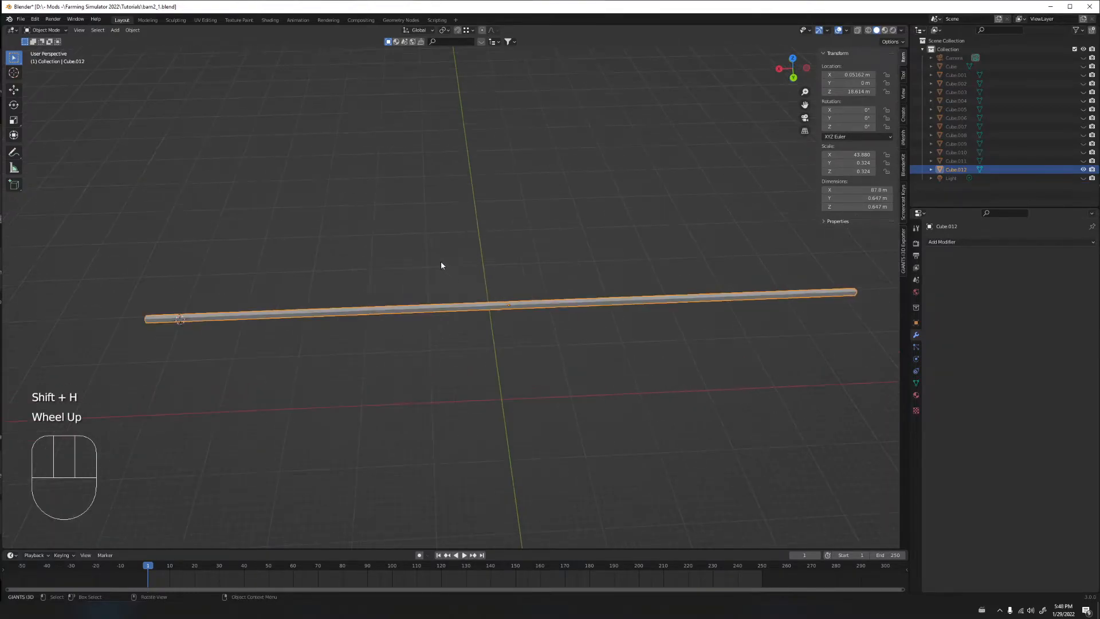
In Edit Mode, add two evenly spaced loop cuts across the ridge beam without sliding them
key(Tab)
scroll(481, 265, down, 1)
middle_drag(481, 265, 476, 284)
key(2)
click(393, 258)
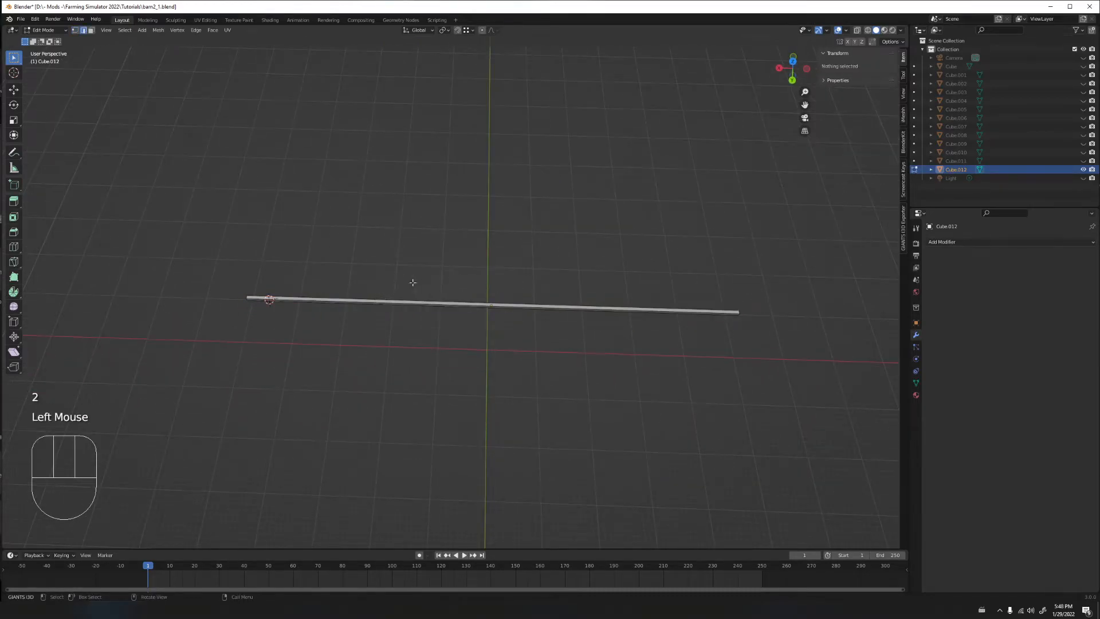
key(ctrl+r)
scroll(501, 304, up, 1)
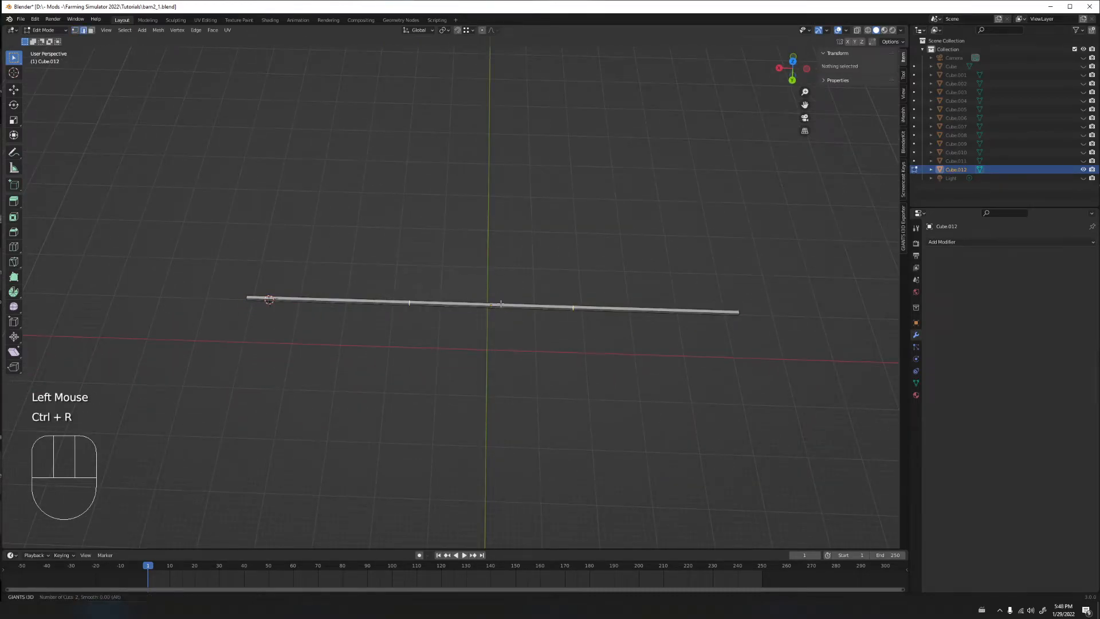
click(501, 303)
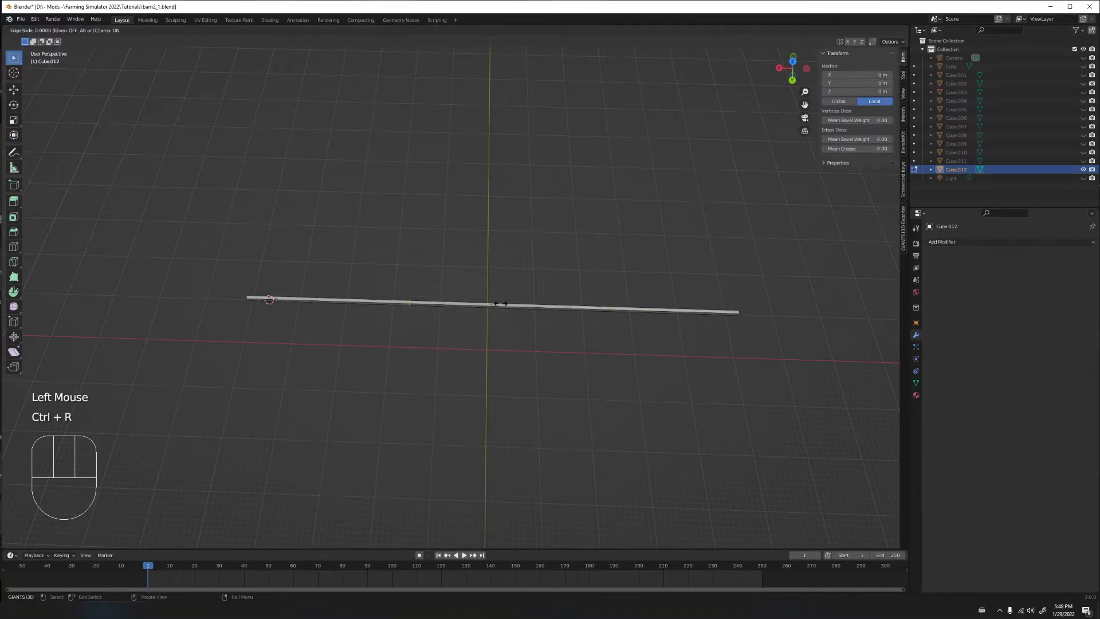
right_click(500, 303)
Scale the two new edge loops apart along X until they sit near the beam's ends
key(s)
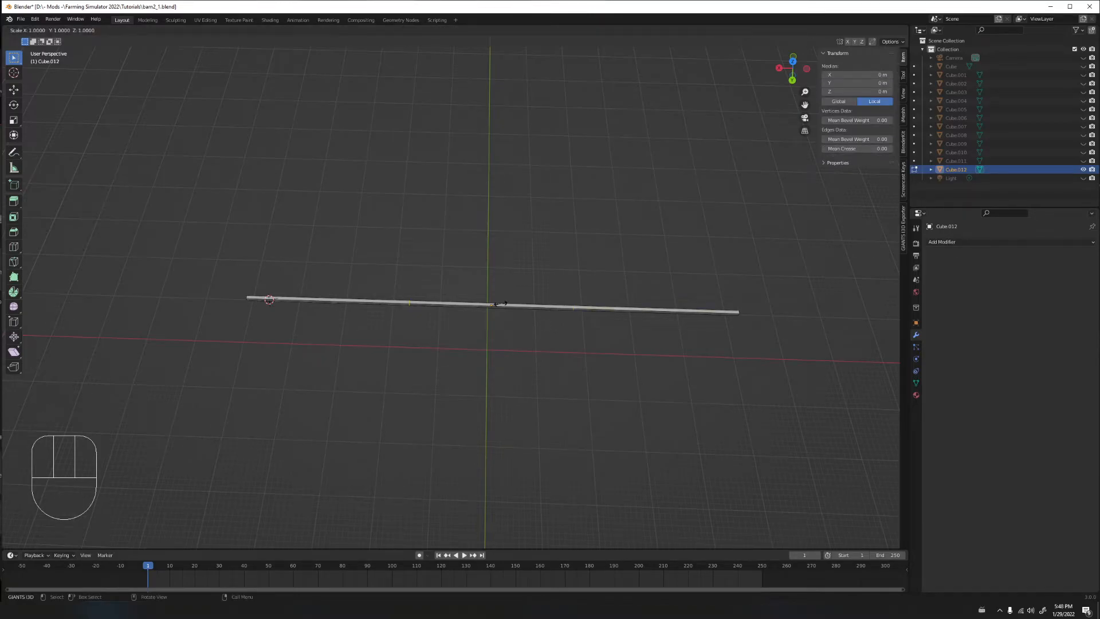
key(x)
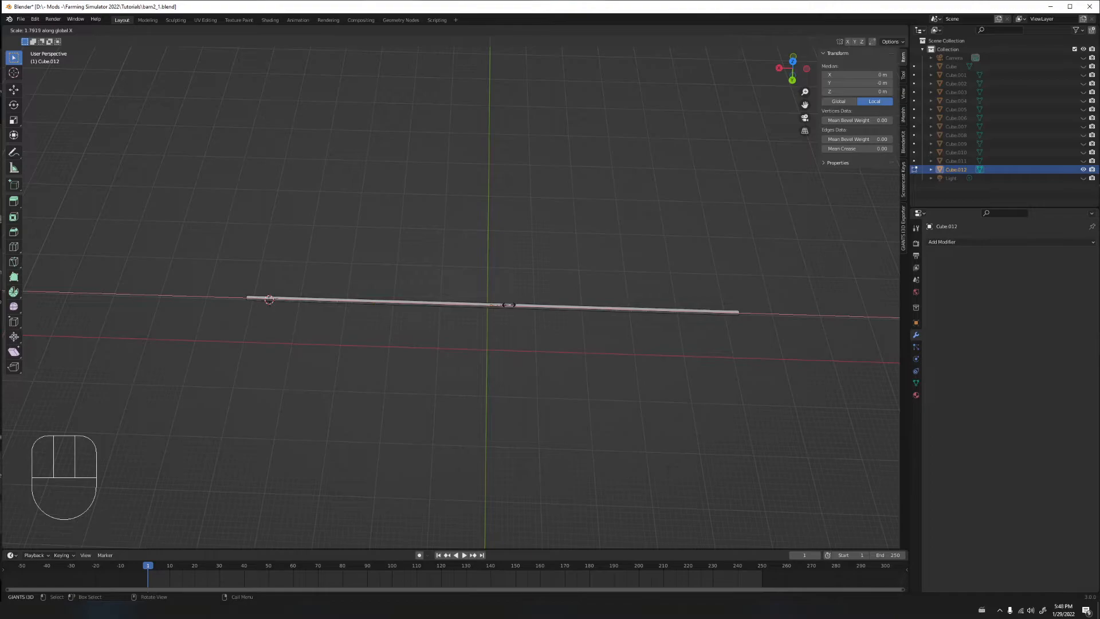
key(shift)
click(507, 305)
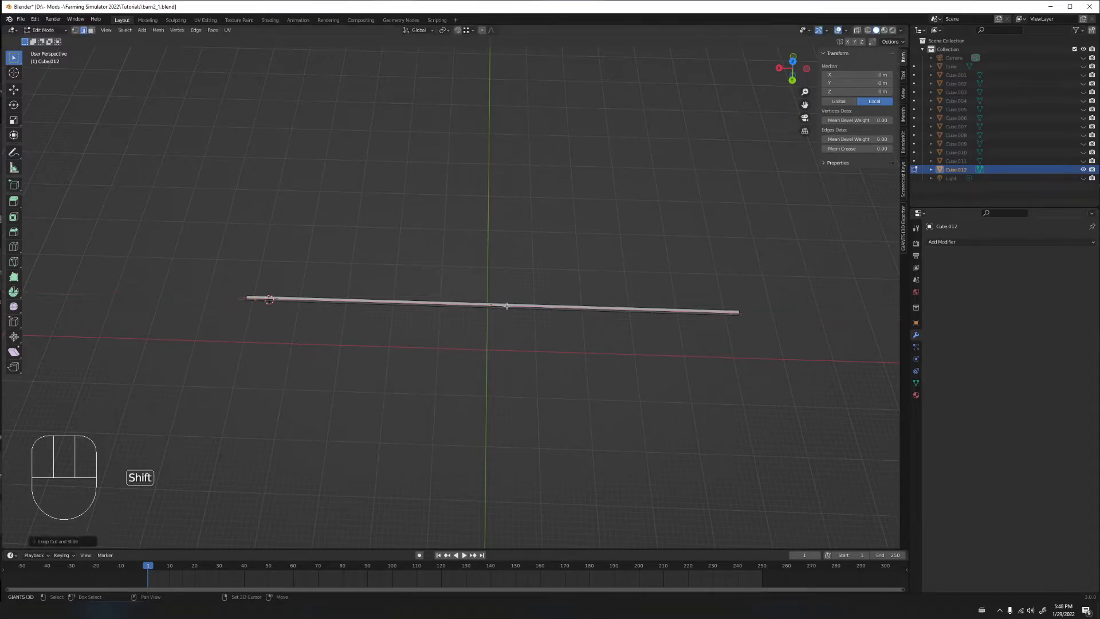
middle_drag(508, 305, 517, 272)
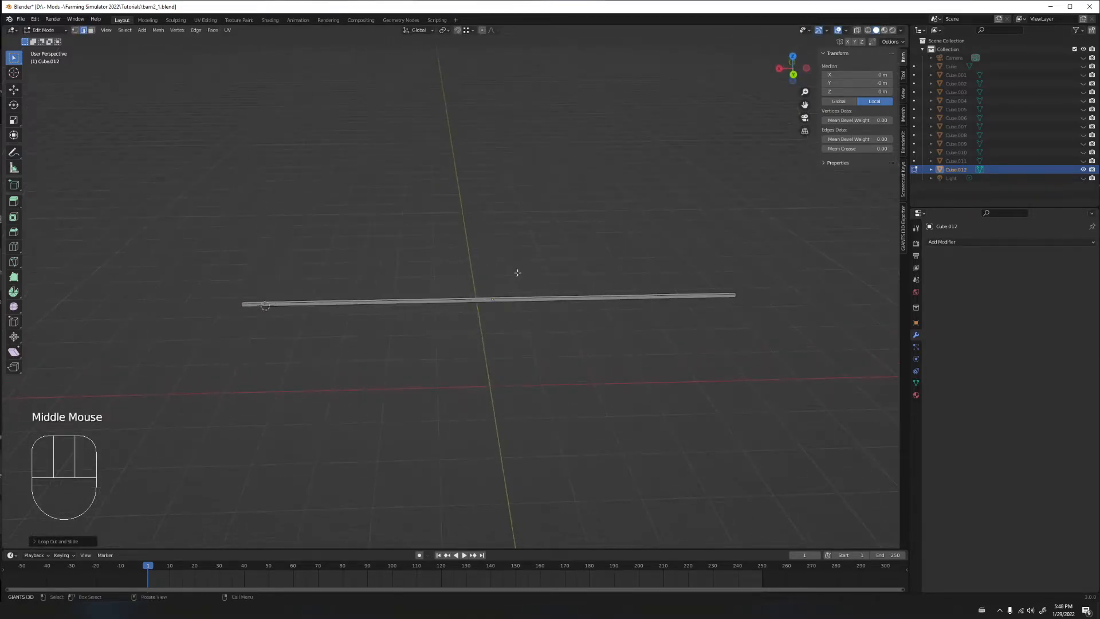
Add two more loop cuts in the beam's middle section and scale them outward along X beside the first pair
scroll(517, 272, up, 2)
key(ctrl+r)
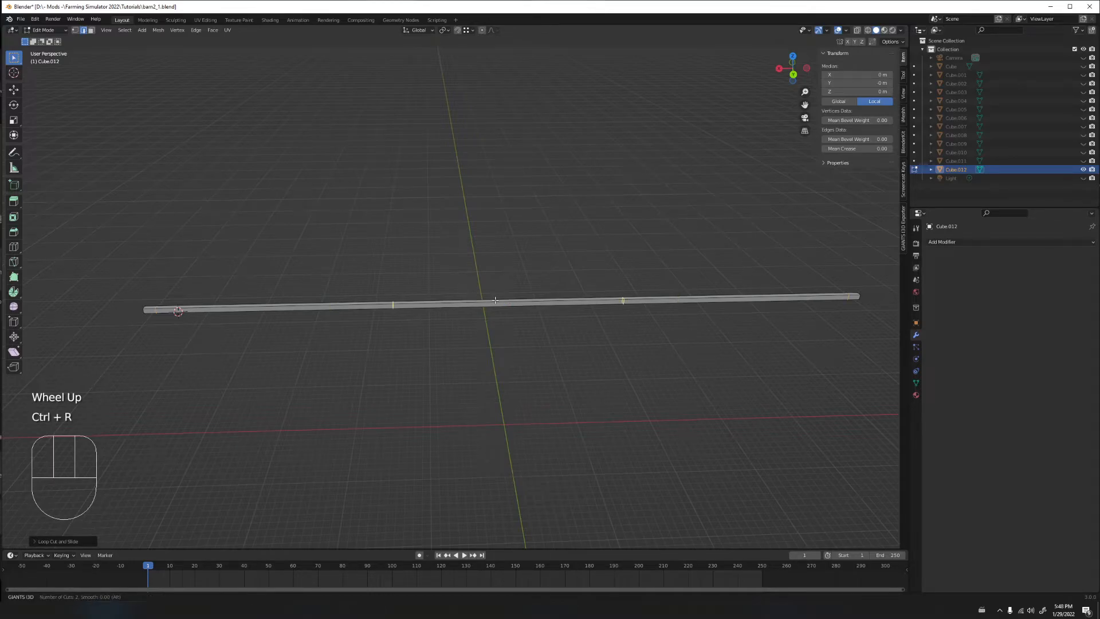
scroll(495, 299, down, 2)
click(495, 300)
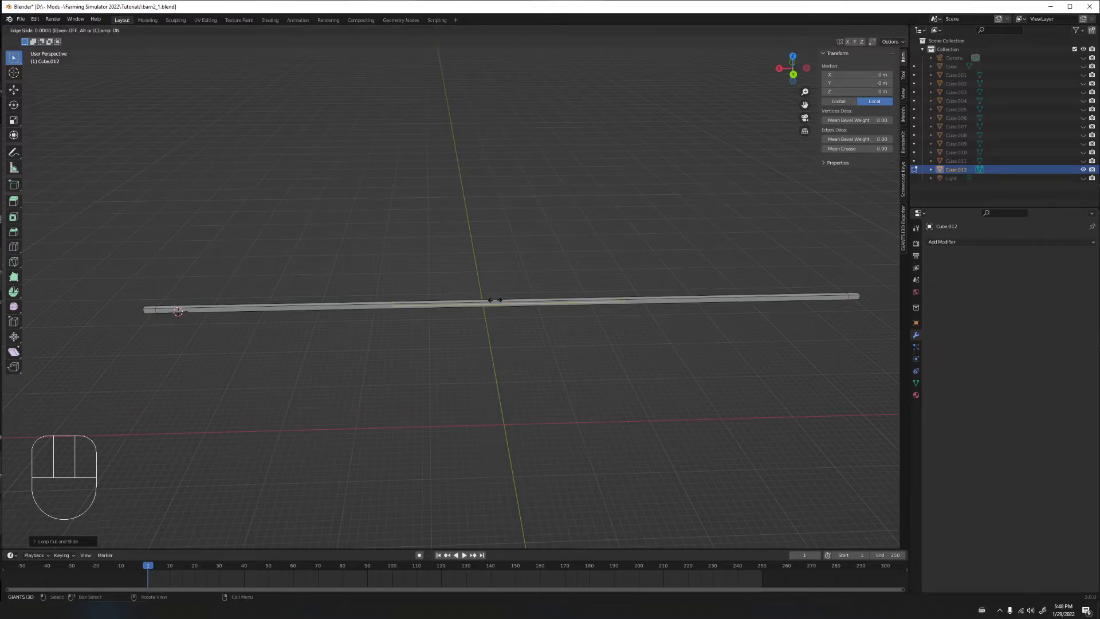
click(495, 299)
key(s)
key(x)
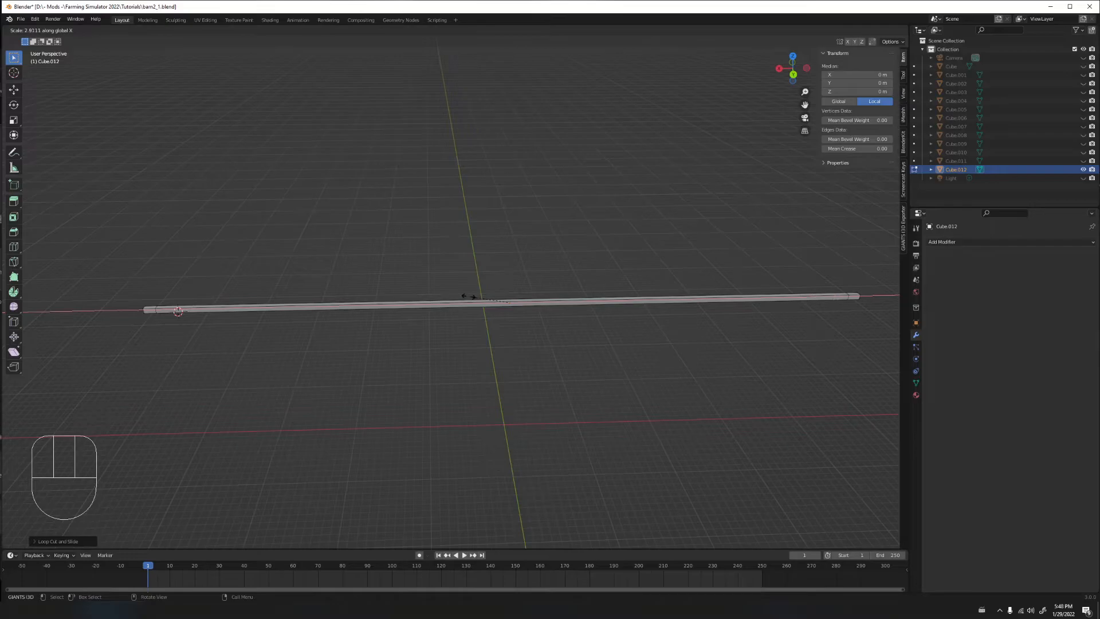
key(shift)
click(470, 298)
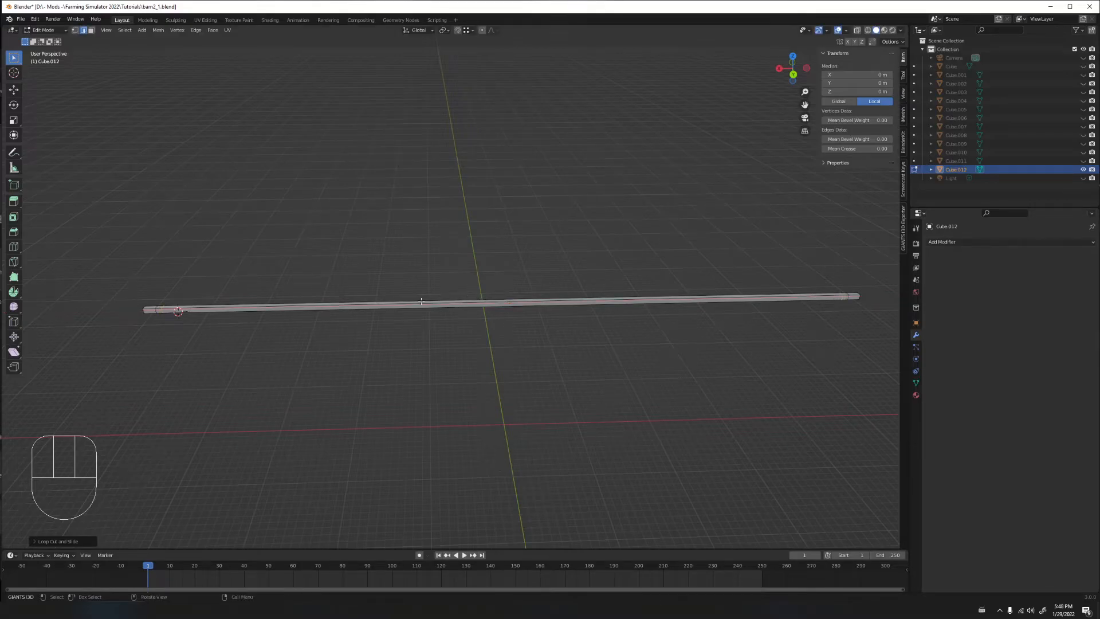
click(159, 310)
key(3)
click(159, 311)
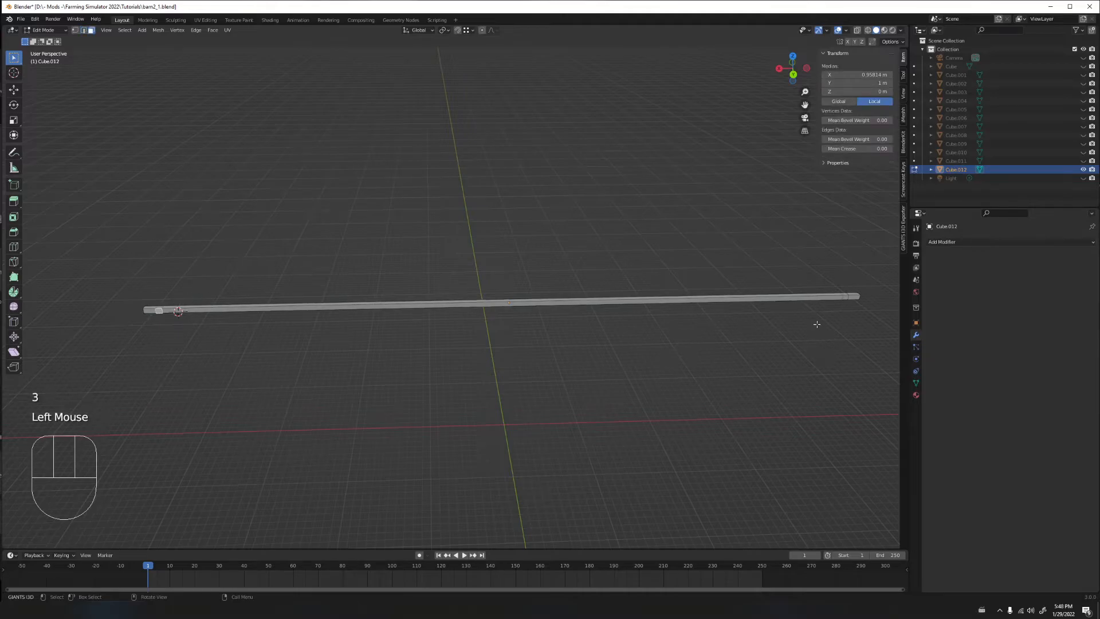
shift+click(848, 296)
middle_drag(848, 297, 432, 216)
click(422, 332)
Select the bottom faces of the two narrow sections near both ends of the beam
scroll(427, 108, up, 3)
shift+middle_drag(427, 108, 402, 251)
shift+click(135, 263)
middle_drag(470, 295, 557, 298)
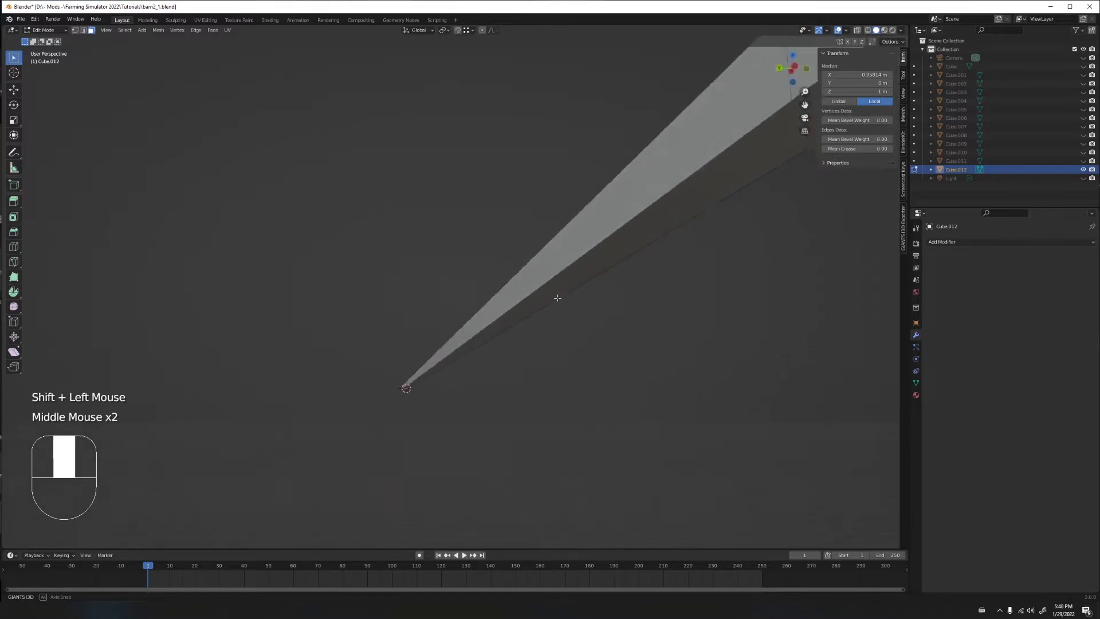
scroll(558, 293, down, 3)
shift+click(555, 236)
From the back view, extrude the two selected faces straight down to a local Z of about -17.3 m
middle_drag(442, 265, 781, 91)
click(784, 68)
shift+middle_drag(430, 312, 387, 224)
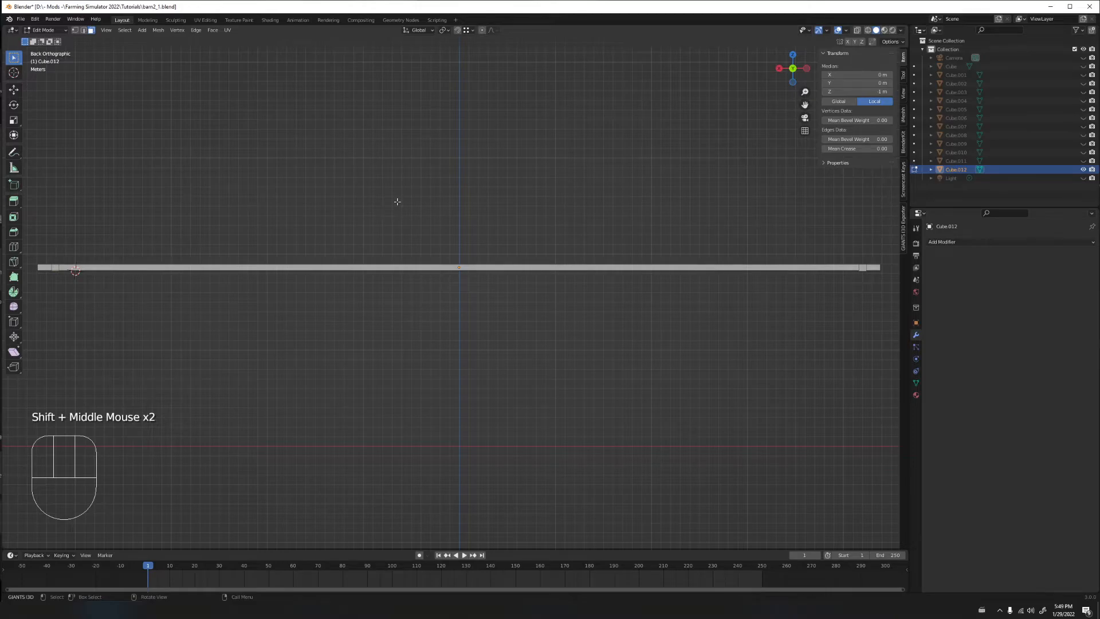
key(e)
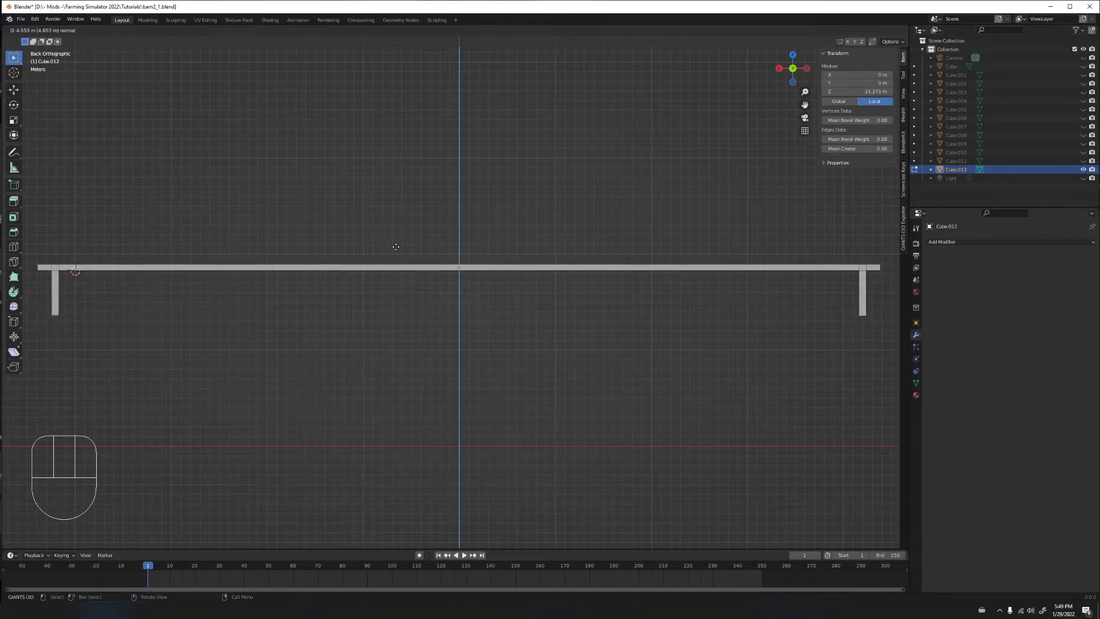
click(397, 252)
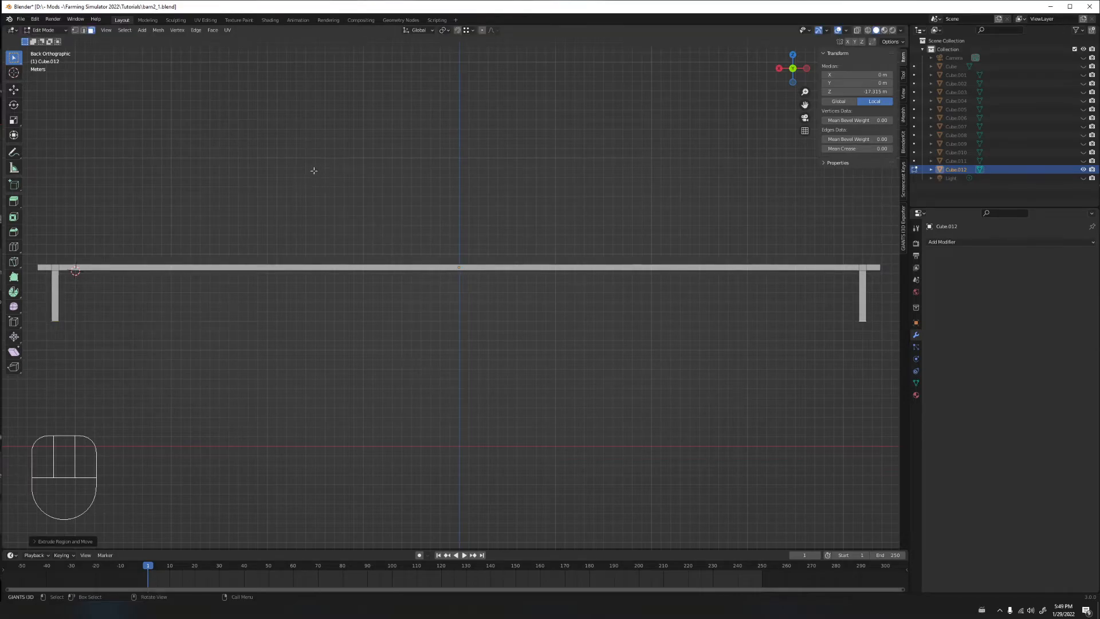
Scale the two lower brace ends toward each other along X by about 0.91 so the braces slant inward
key(s)
key(x)
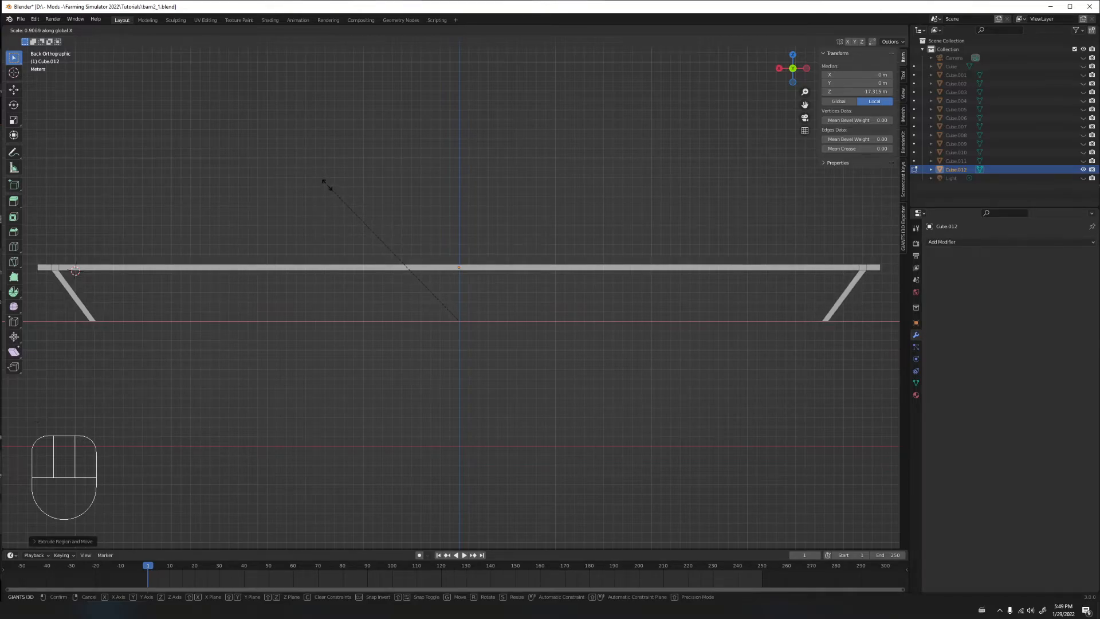
click(327, 183)
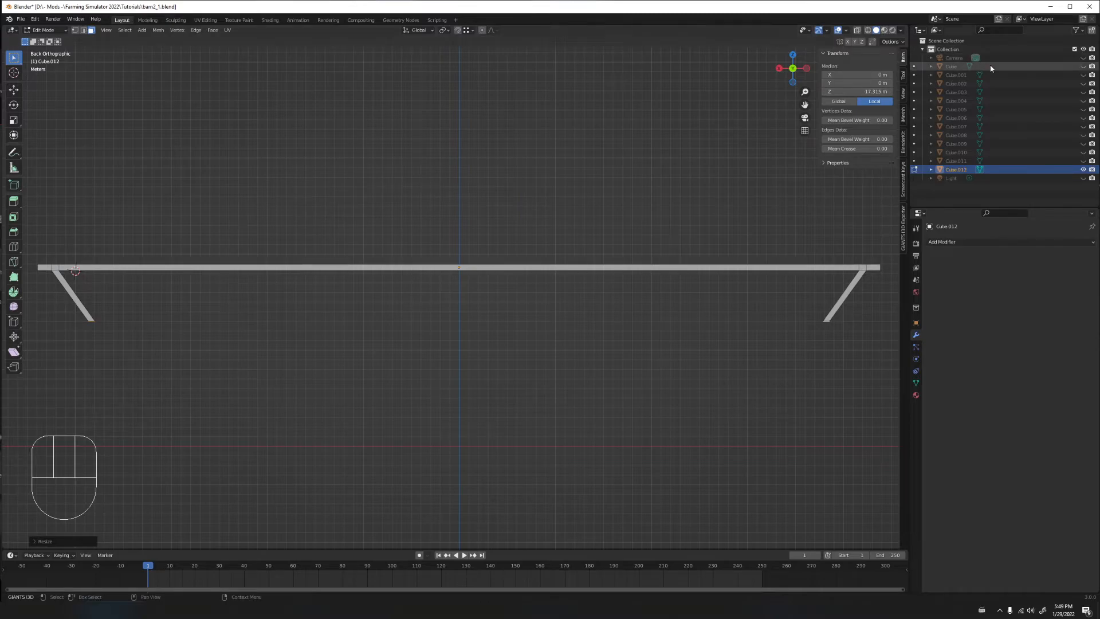
Show the barn wall object and scale the lower brace ends apart along X by about 1.04 to align them with the gable walls
click(1084, 67)
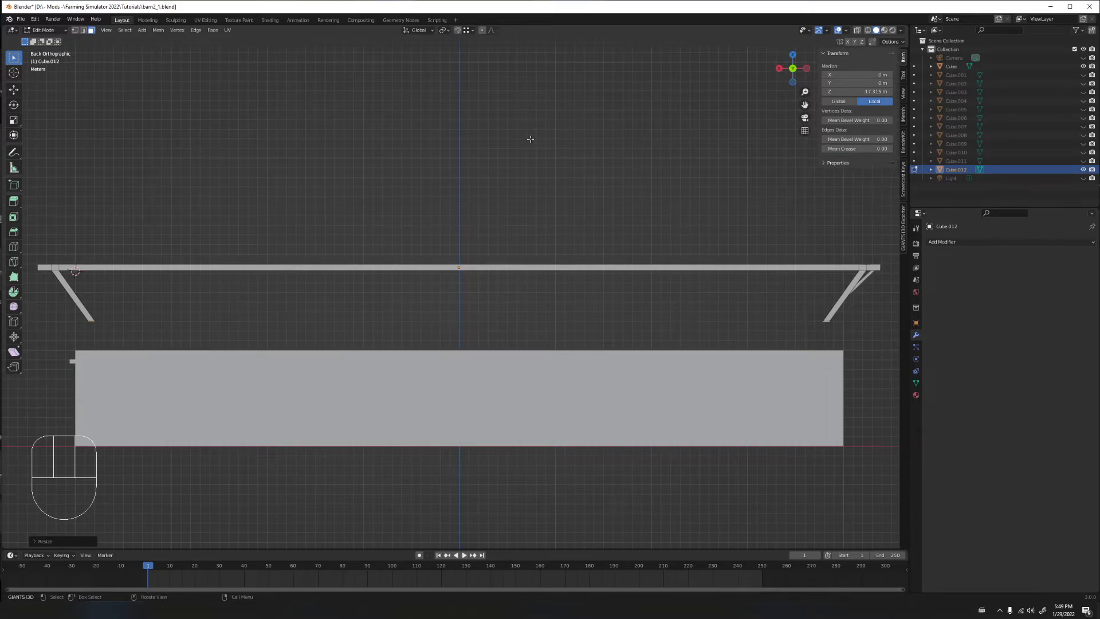
key(s)
key(x)
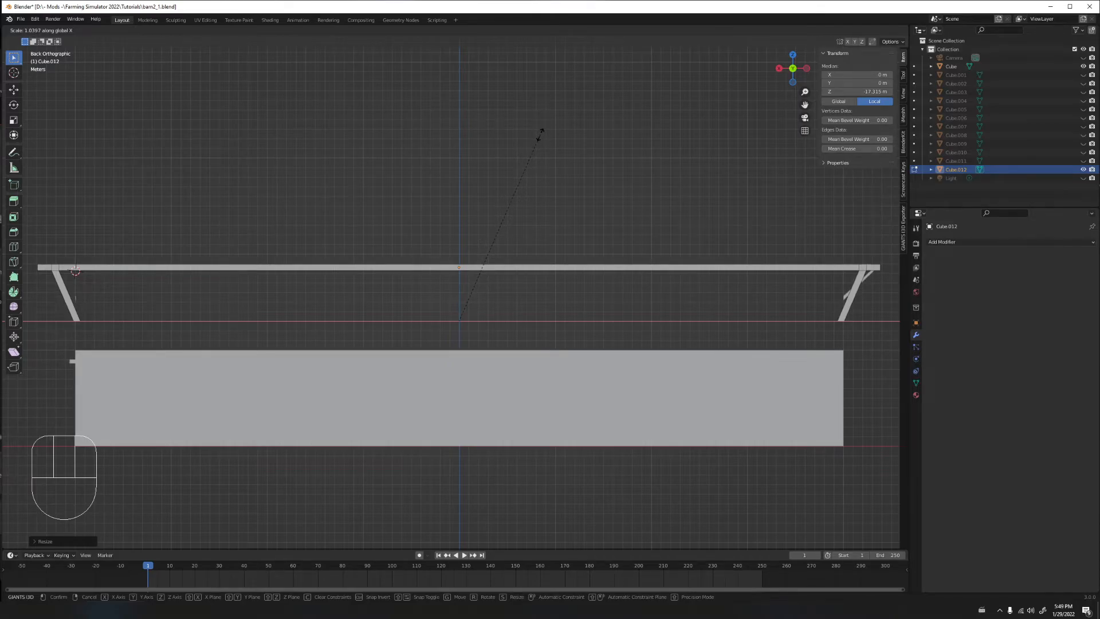
click(541, 134)
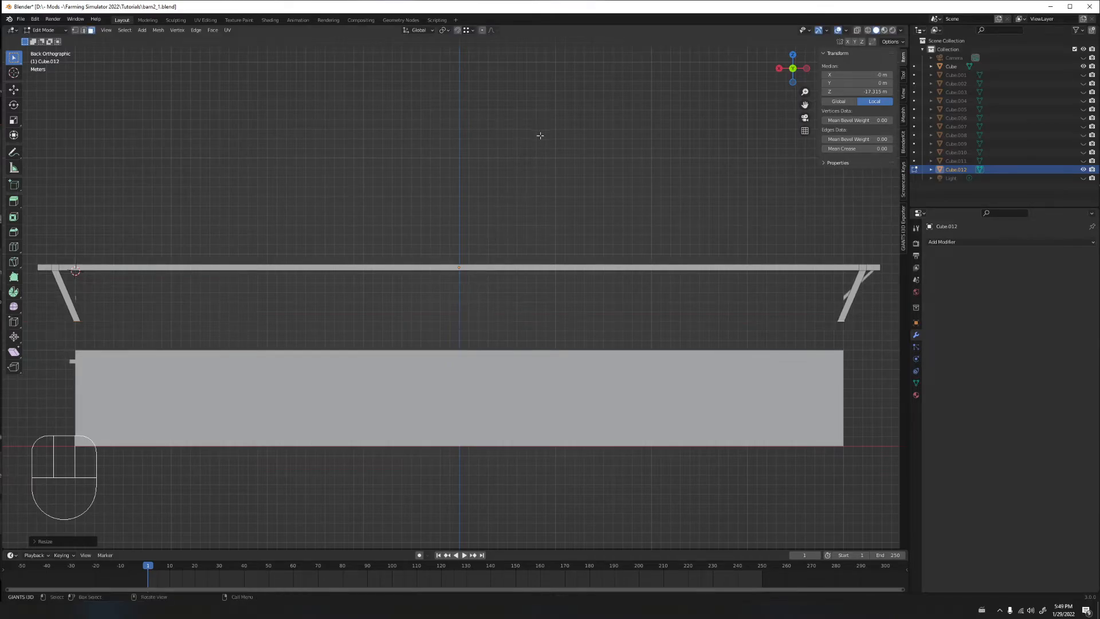
key(r)
click(517, 167)
click(840, 324)
click(837, 324)
Leave mesh editing and examine how the diagonal braces meet the gable walls at the beam's ends
middle_drag(837, 319, 745, 302)
scroll(745, 302, down, 1)
middle_drag(678, 279, 716, 231)
click(717, 230)
key(Tab)
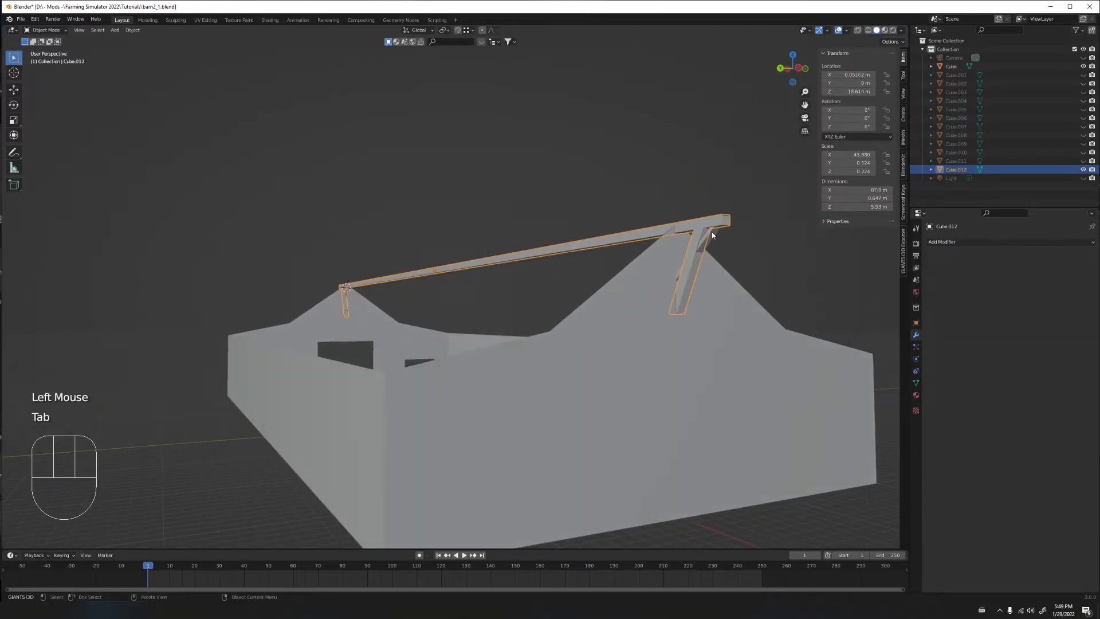
click(712, 233)
click(692, 286)
middle_drag(691, 286, 483, 307)
scroll(575, 306, up, 5)
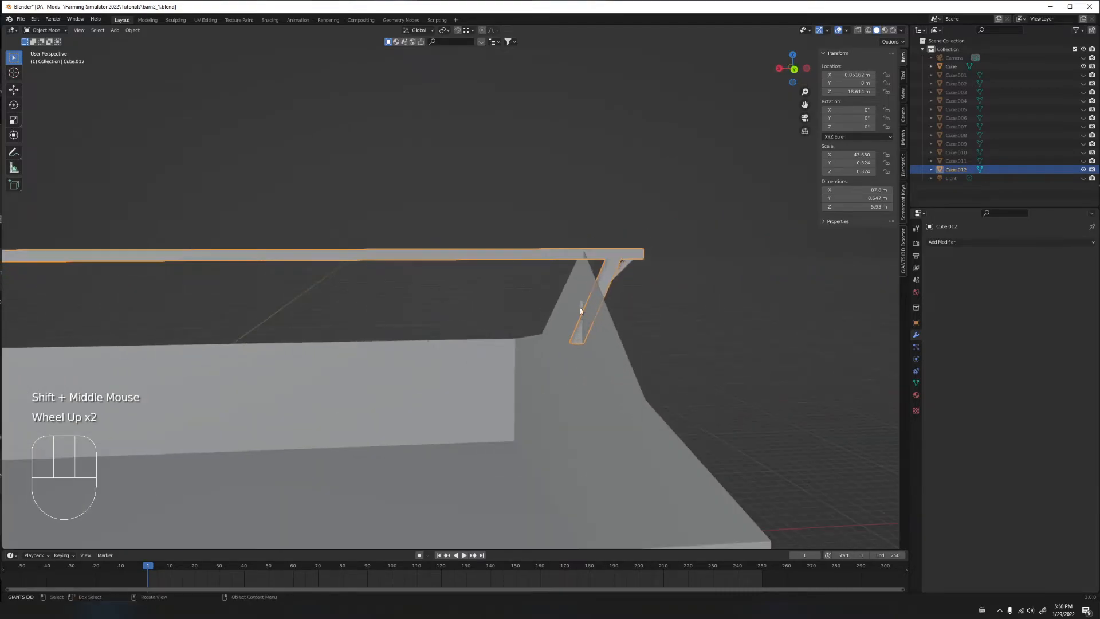
Select the bottom face of one gable brace and rotate it around global Y until it stands vertical
key(Tab)
middle_drag(593, 316, 662, 318)
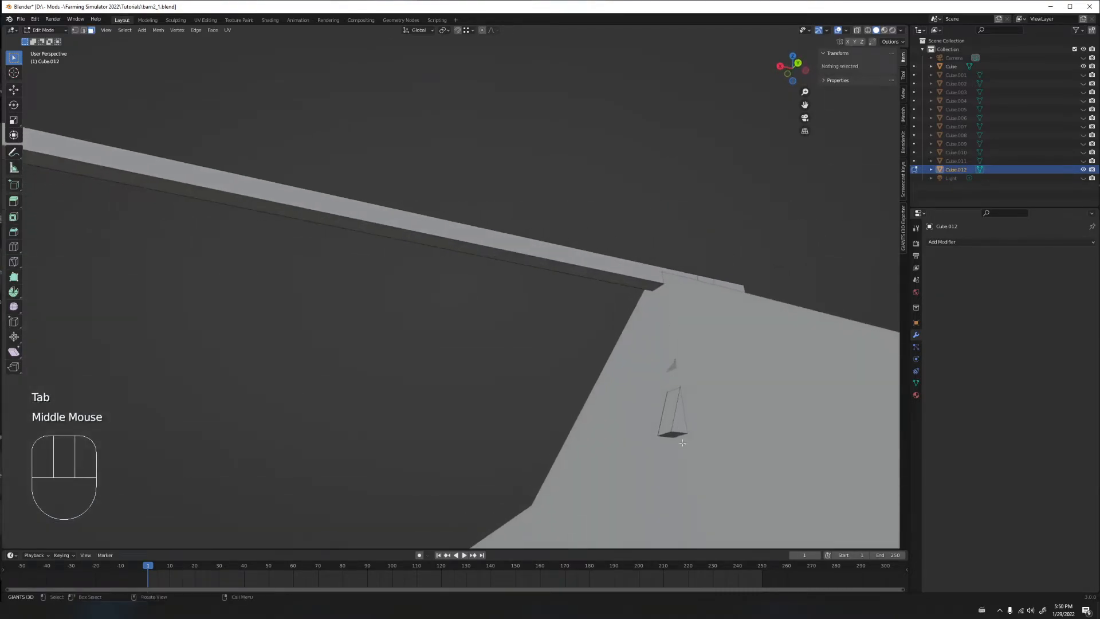
click(678, 433)
middle_drag(626, 366, 605, 406)
scroll(604, 406, down, 4)
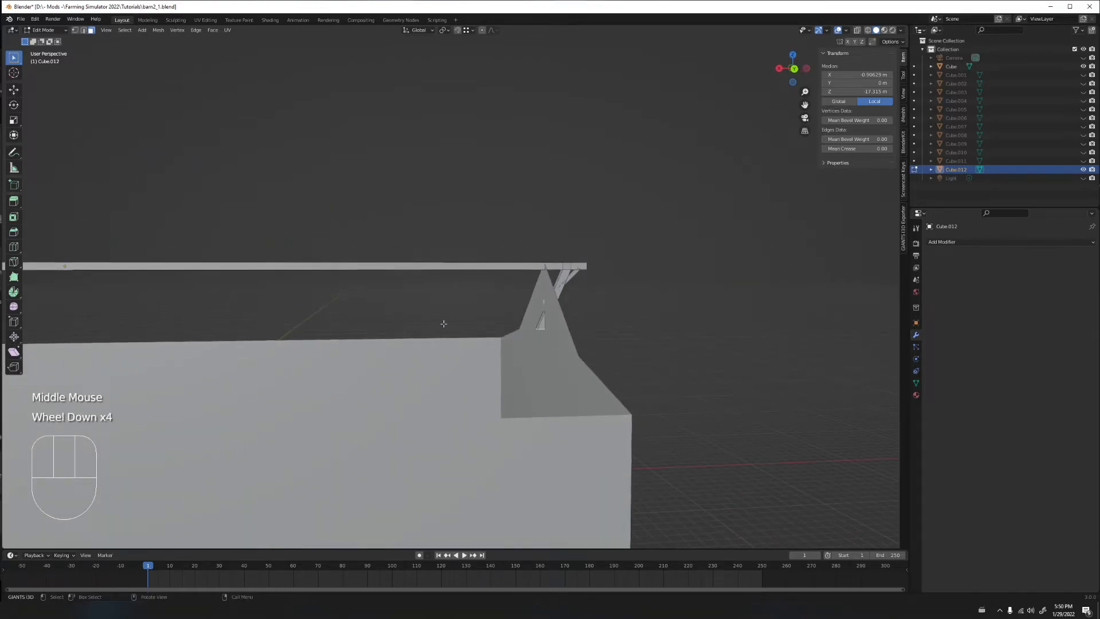
key(r)
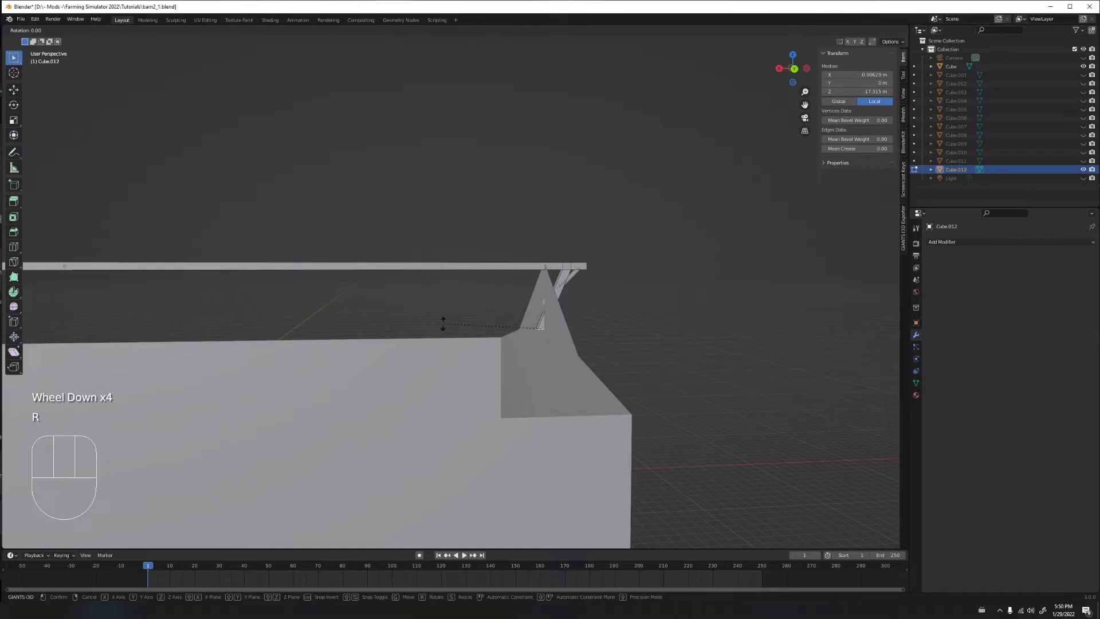
key(y)
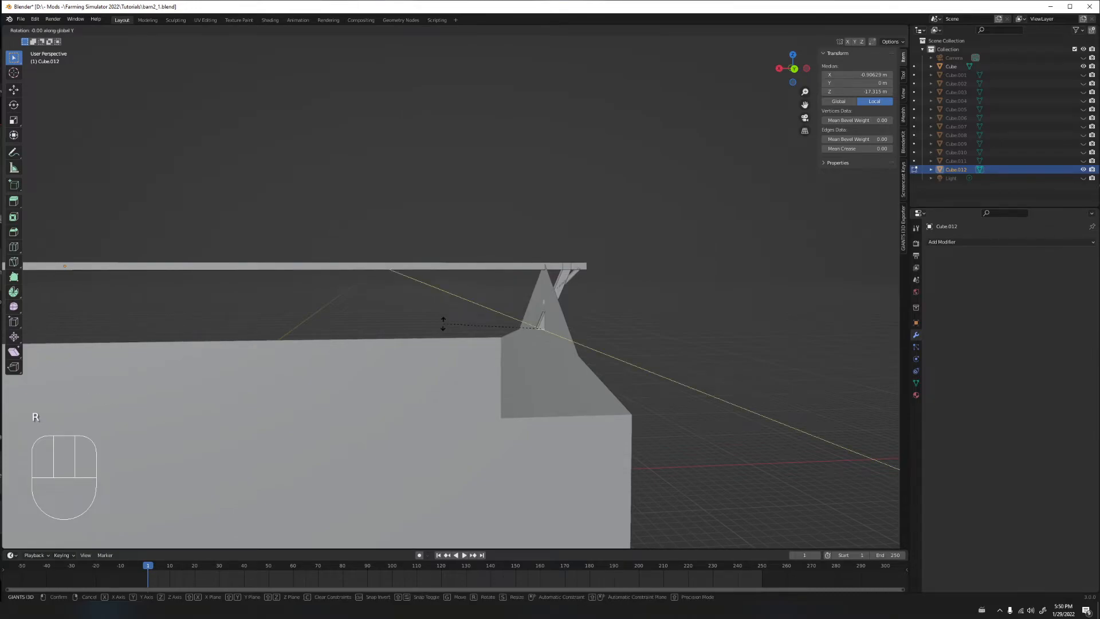
key(ctrl)
click(543, 303)
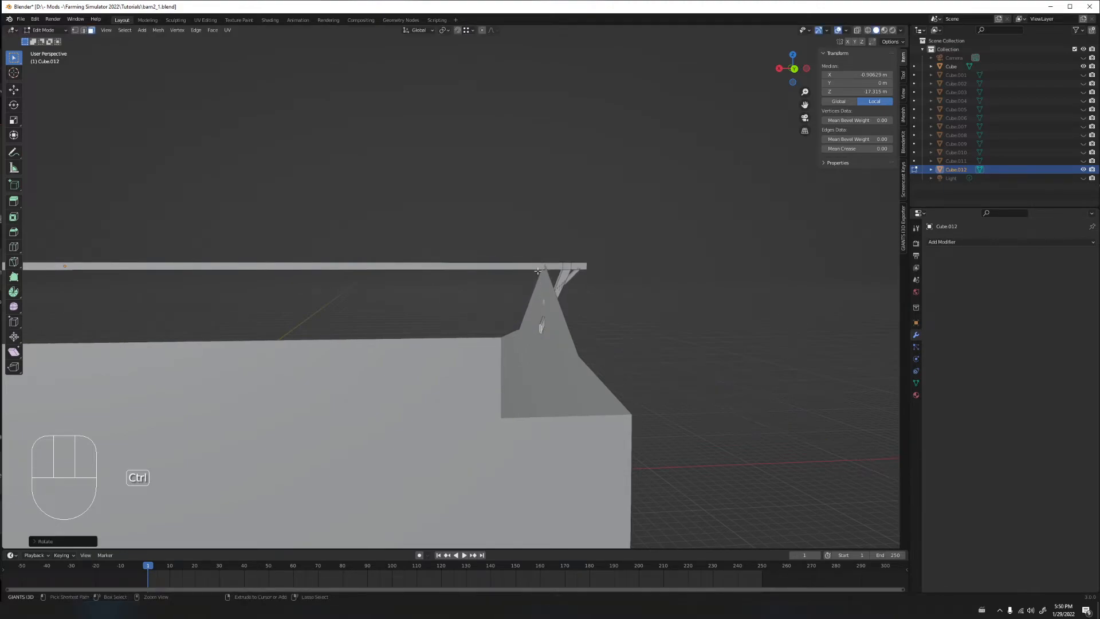
Examine the rotated brace end against the barn wall's edge from the front view
scroll(544, 304, up, 3)
shift+middle_drag(544, 303, 403, 263)
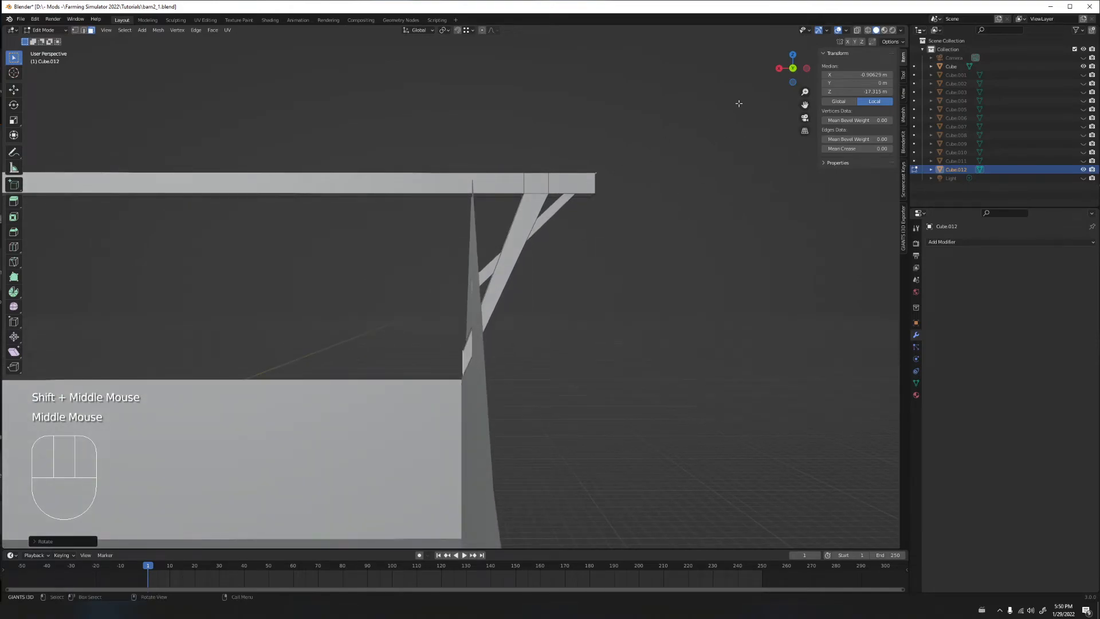
click(793, 68)
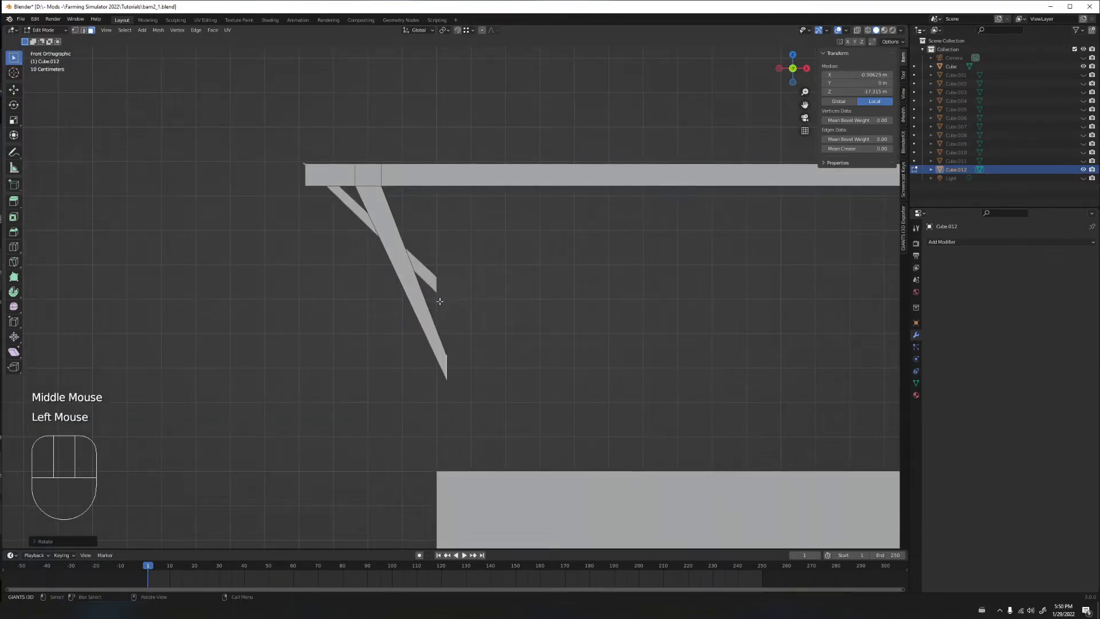
scroll(455, 314, up, 2)
shift+middle_drag(459, 321, 473, 179)
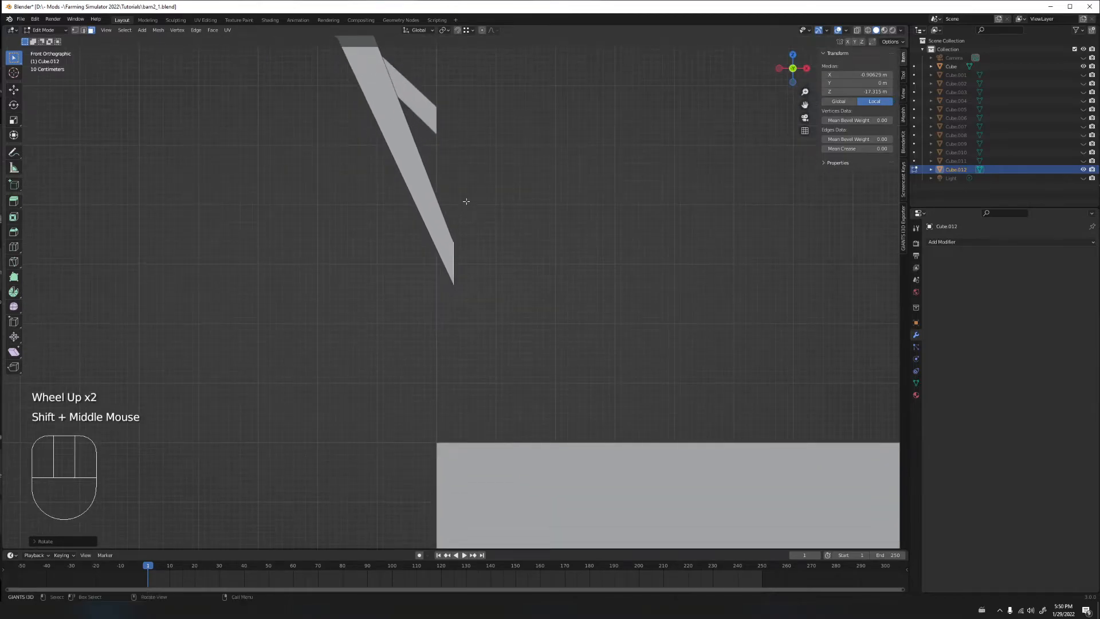
scroll(489, 204, down, 3)
Select the bottom face of the brace at the opposite gable and rotate it 90° around global Y
shift+middle_drag(635, 226, 371, 258)
middle_drag(448, 268, 778, 245)
scroll(566, 302, up, 2)
scroll(566, 302, up, 1)
click(778, 245)
scroll(535, 275, down, 6)
middle_drag(536, 274, 558, 303)
middle_drag(555, 304, 484, 291)
scroll(561, 321, up, 3)
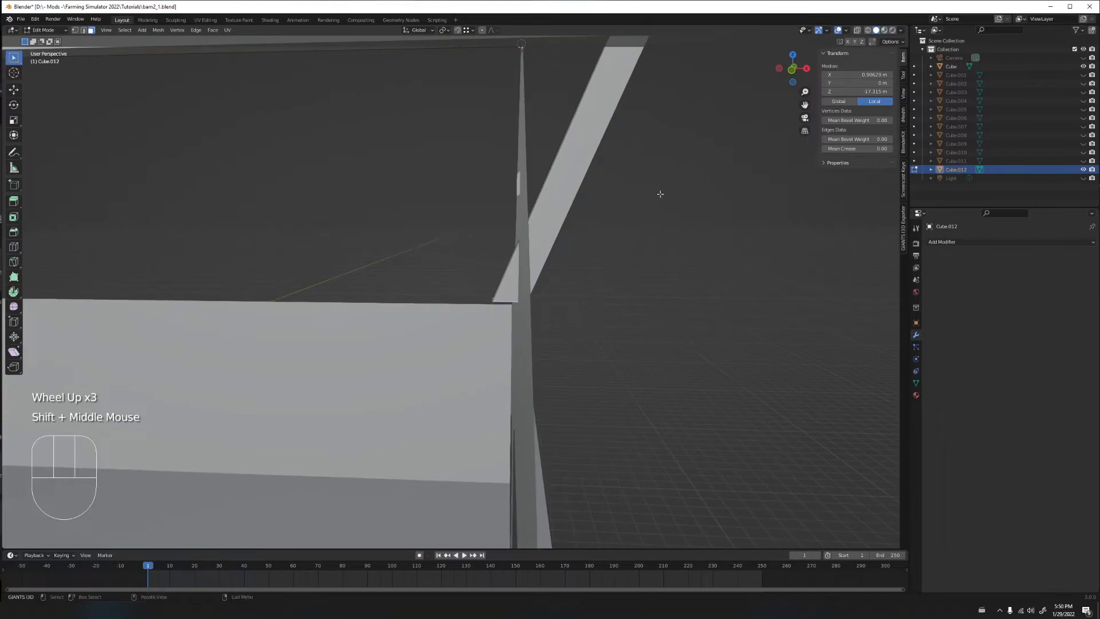
click(791, 69)
scroll(561, 205, up, 4)
shift+middle_drag(561, 205, 402, 186)
scroll(453, 205, down, 2)
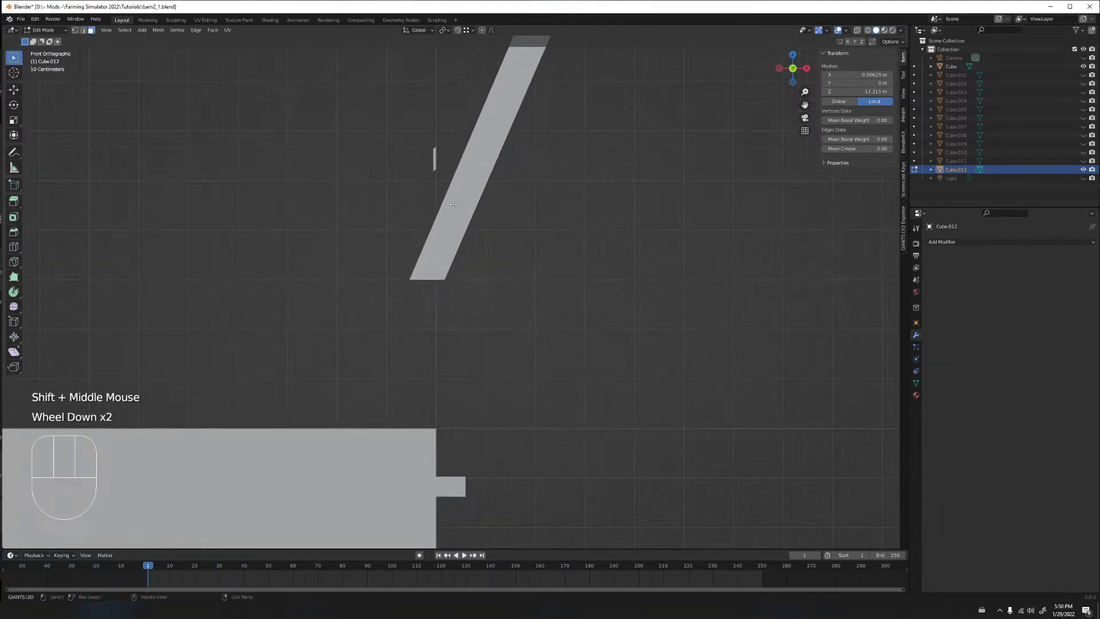
key(r)
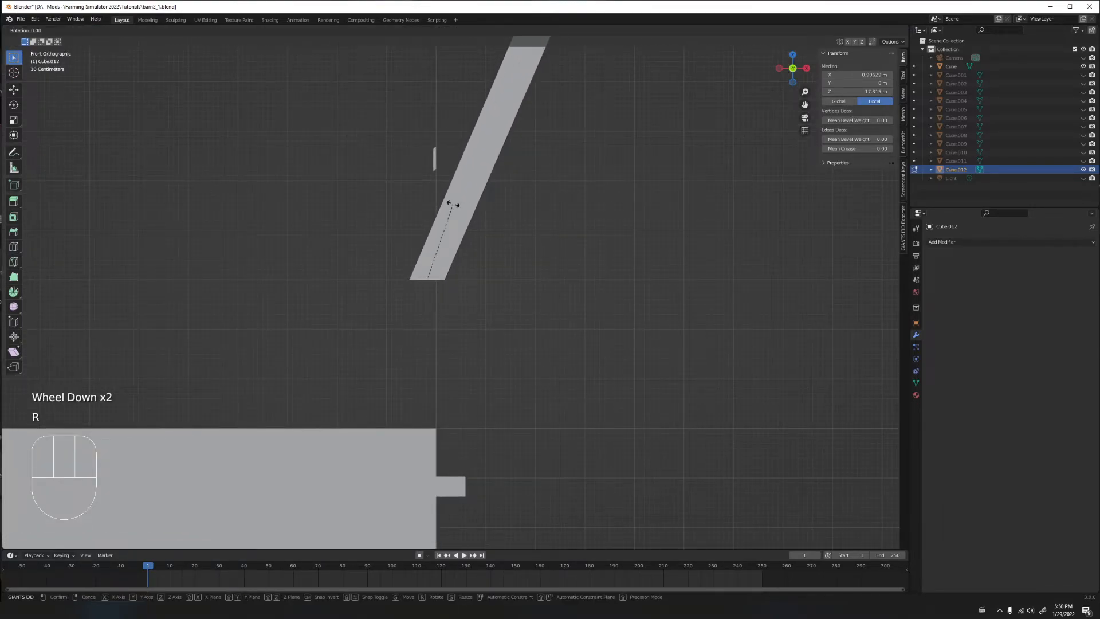
key(ctrl)
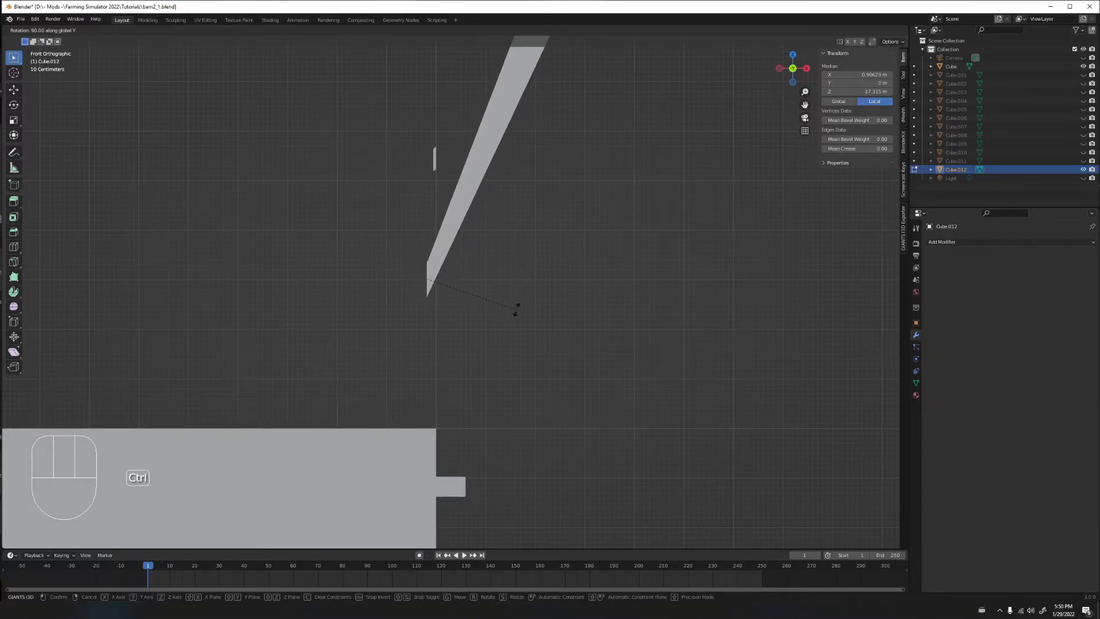
click(510, 299)
Select both vertical brace end faces and raise them together about 2.5 m along Z in the front view
scroll(510, 299, down, 2)
middle_drag(510, 299, 402, 256)
shift+middle_drag(363, 196, 208, 254)
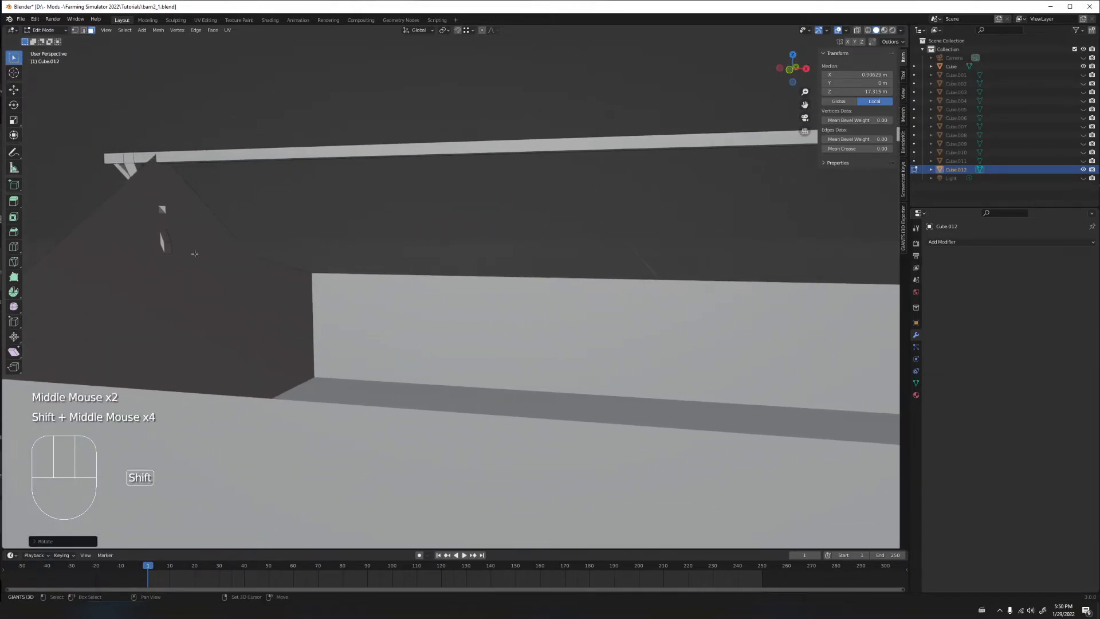
shift+click(166, 245)
click(790, 69)
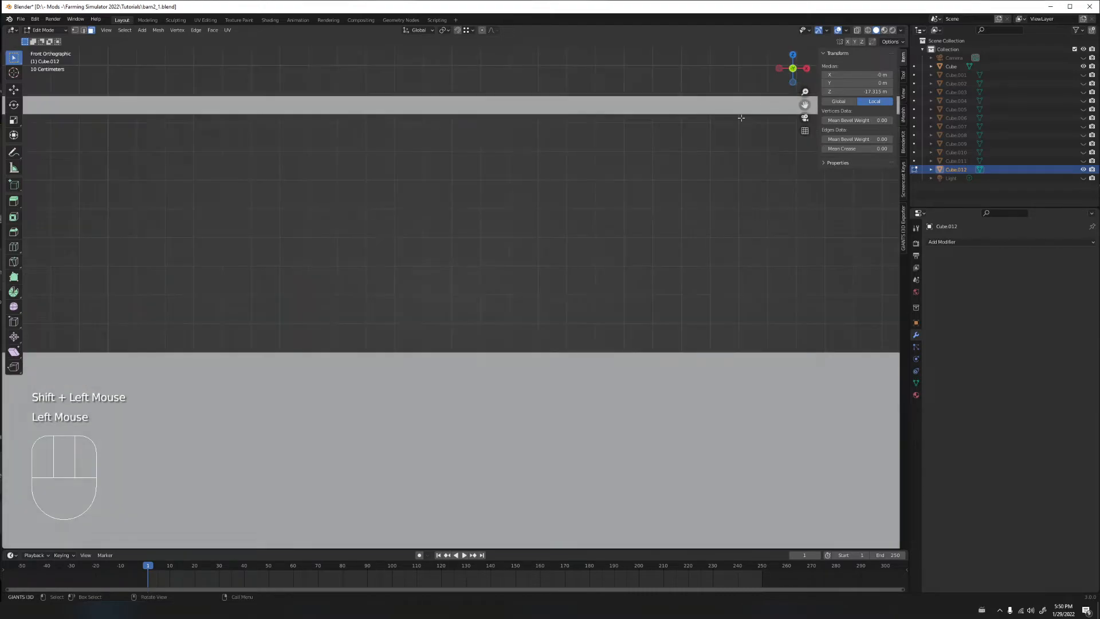
scroll(525, 232, down, 2)
scroll(524, 233, down, 2)
shift+middle_drag(523, 233, 432, 228)
shift+scroll(439, 226, up, 2)
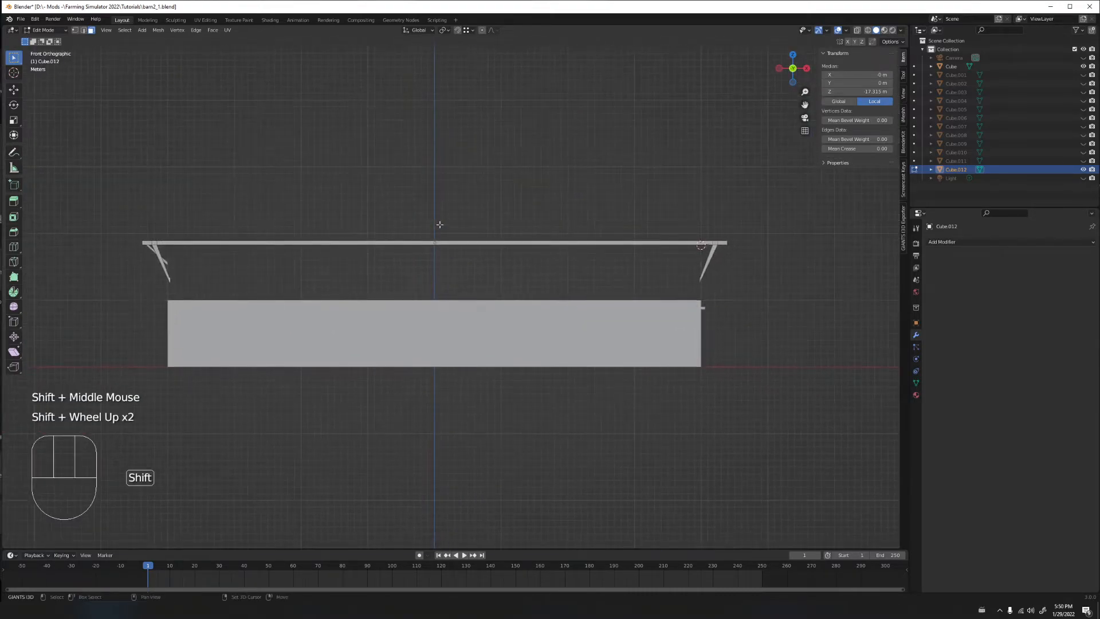
scroll(439, 224, up, 2)
key(g)
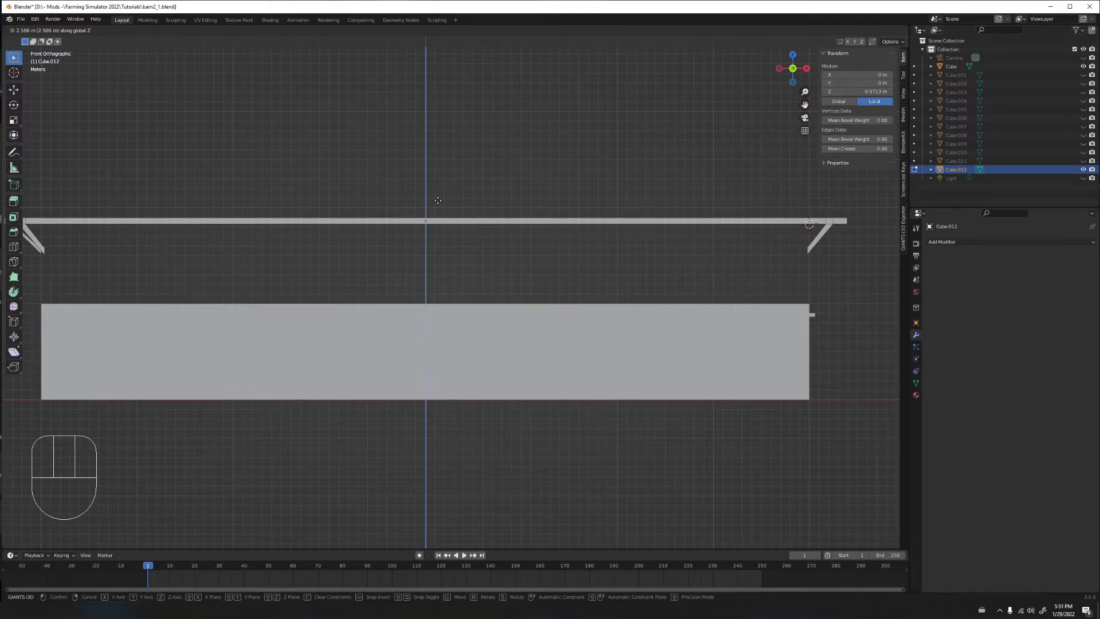
click(437, 201)
Examine how the raised brace ends pass through both gable walls from inside the barn
middle_drag(438, 200, 445, 246)
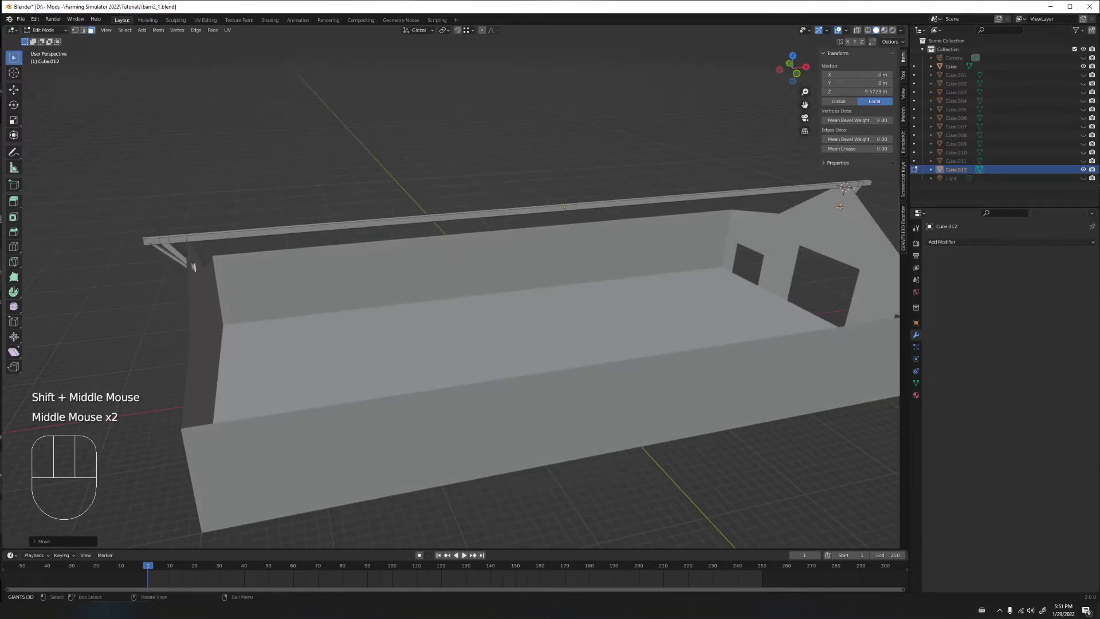
click(839, 206)
middle_drag(839, 206, 790, 216)
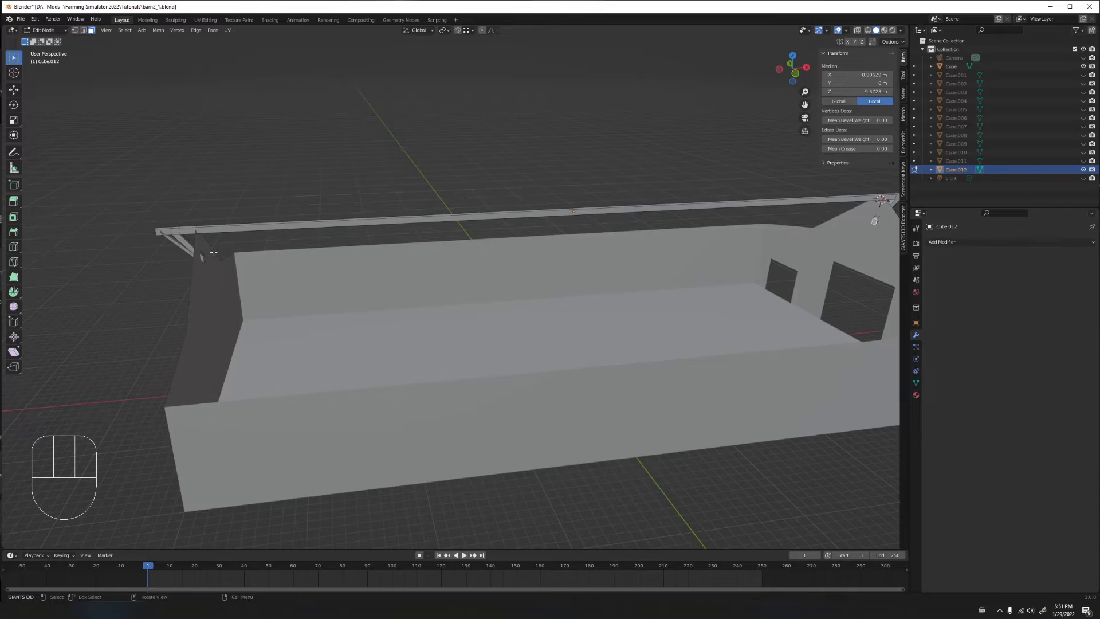
middle_drag(219, 252, 215, 290)
click(215, 290)
middle_drag(413, 260, 286, 270)
scroll(415, 222, up, 2)
middle_drag(415, 222, 466, 222)
shift+middle_drag(466, 221, 635, 255)
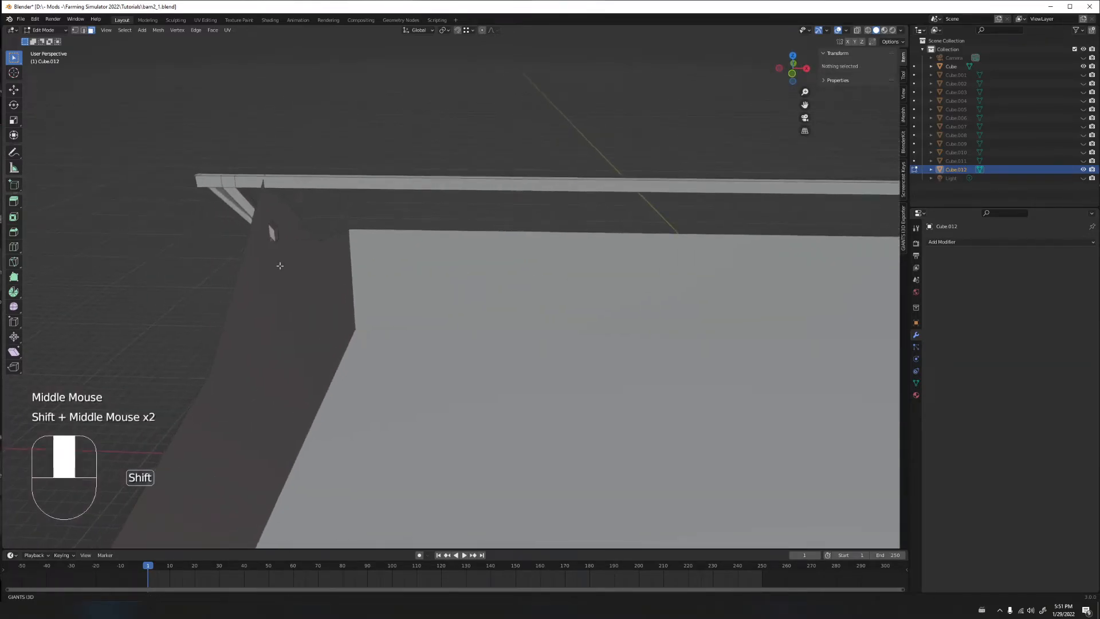
Select the brace end face poking through the windowless gable wall and move it about 0.28 m outward along X
shift+middle_drag(272, 263, 353, 272)
click(353, 240)
scroll(358, 240, up, 2)
shift+middle_drag(349, 228, 456, 157)
click(443, 82)
middle_drag(329, 203, 252, 224)
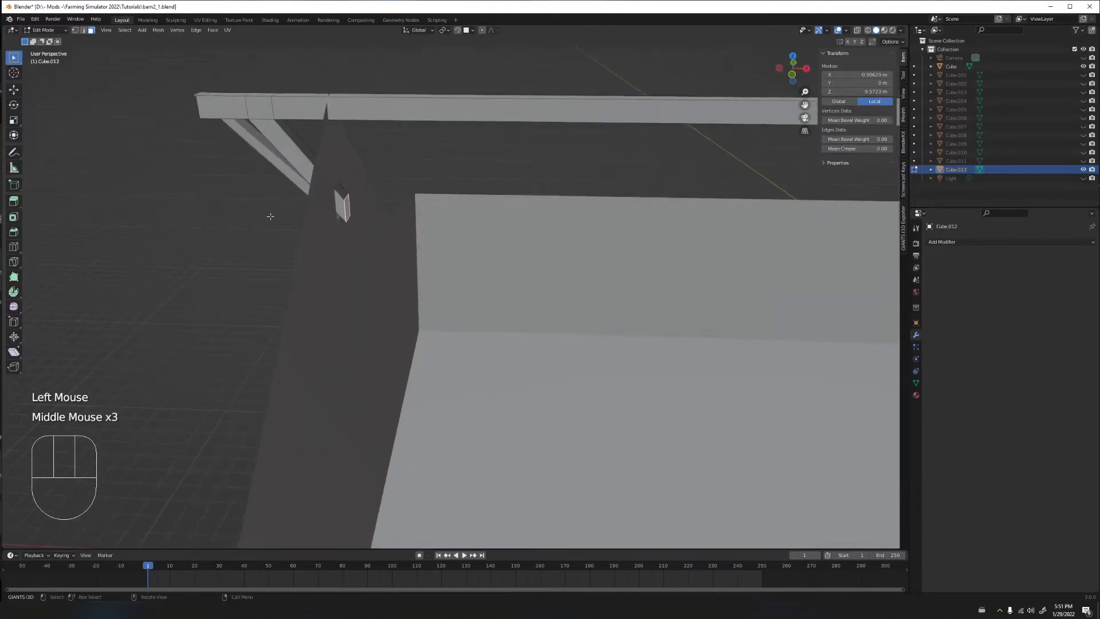
middle_drag(343, 202, 221, 278)
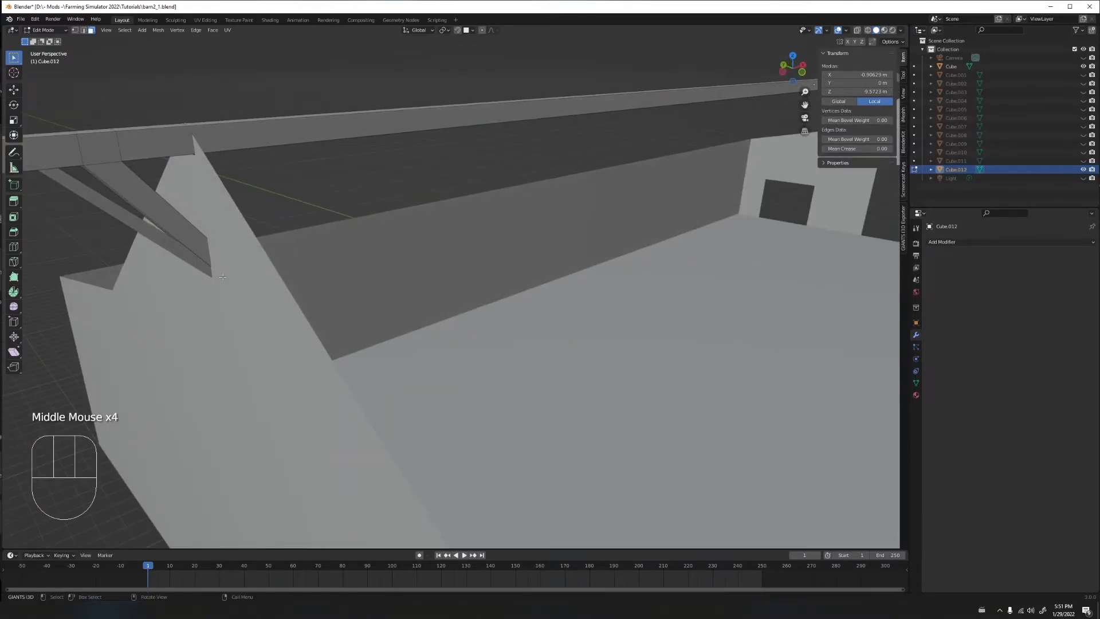
key(g)
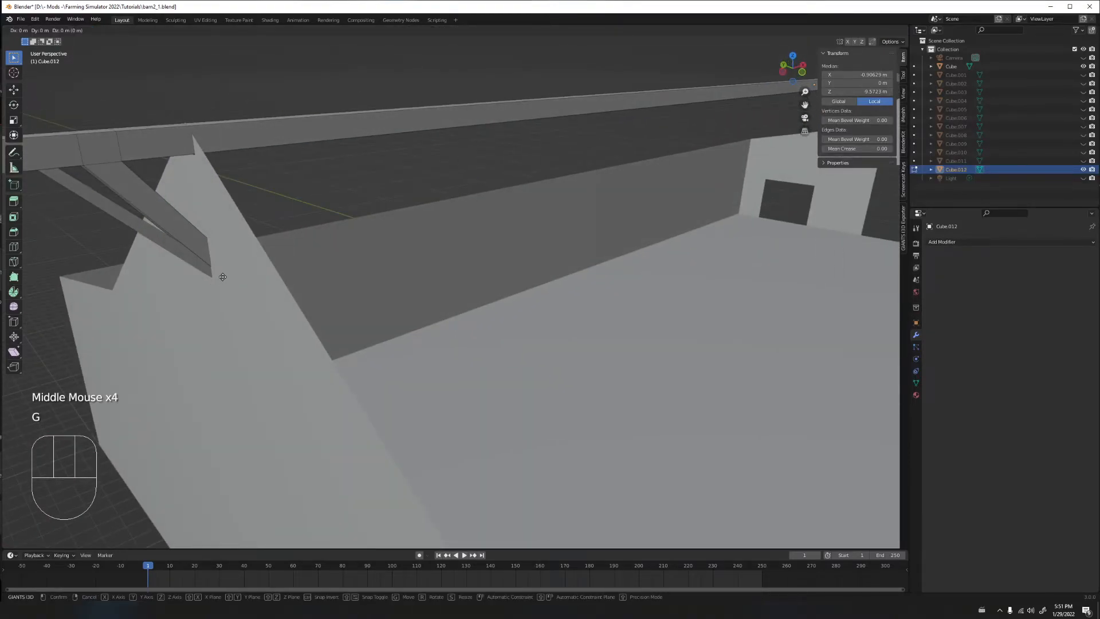
key(x)
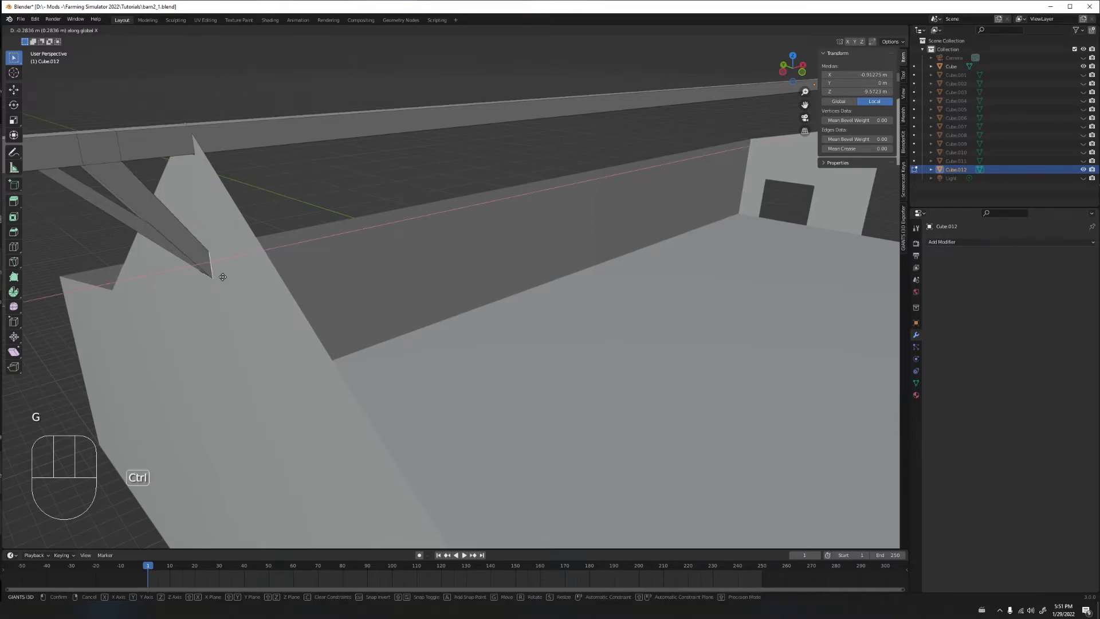
click(222, 277)
middle_drag(222, 276, 344, 249)
Select the brace end face protruding through the gable wall that has the door and window openings
click(234, 241)
scroll(345, 249, down, 2)
scroll(345, 249, down, 1)
middle_drag(532, 243, 401, 240)
shift+middle_drag(530, 246, 518, 218)
scroll(405, 216, down, 3)
shift+middle_drag(518, 218, 162, 247)
scroll(404, 248, up, 3)
middle_drag(404, 247, 415, 251)
shift+middle_drag(493, 243, 252, 284)
click(443, 309)
middle_drag(339, 268, 396, 261)
scroll(311, 273, up, 2)
shift+middle_drag(266, 286, 295, 279)
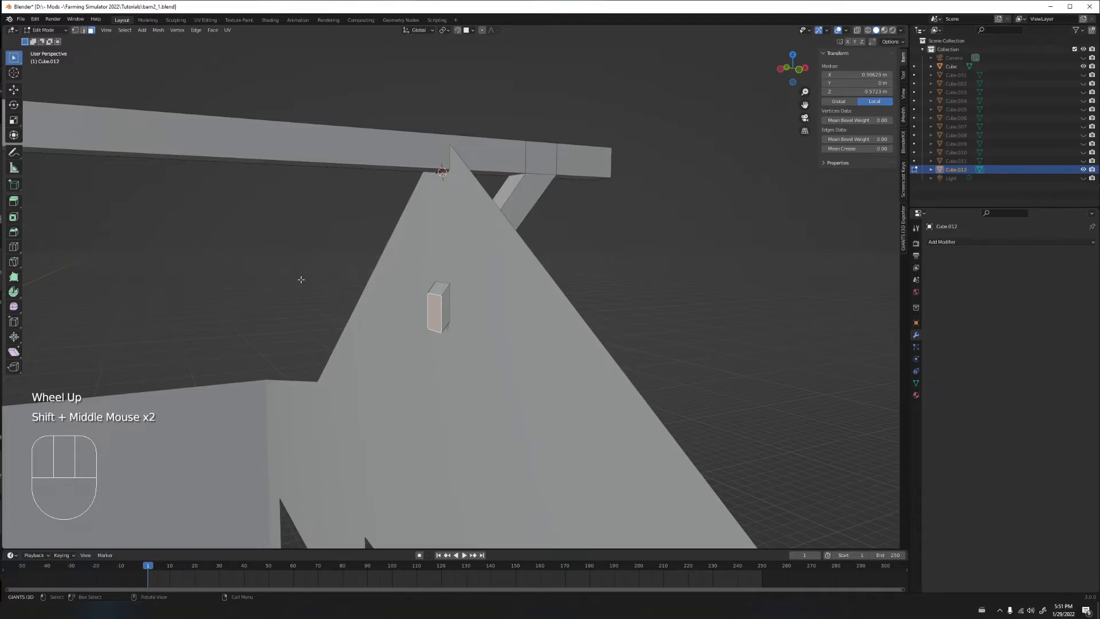
mouse_move(390, 325)
middle_down()
mouse_move(359, 309)
mouse_move(454, 321)
mouse_move(341, 311)
mouse_move(376, 315)
middle_up()
shift+scroll(454, 321, down, 1)
shift+middle_drag(511, 296, 461, 314)
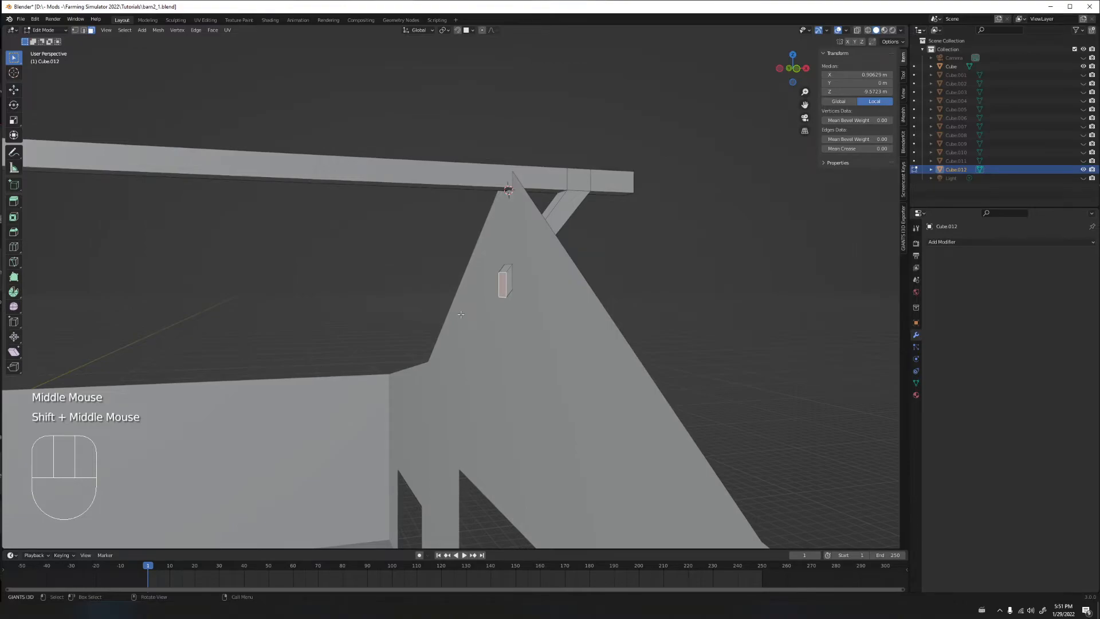
key(g)
key(y)
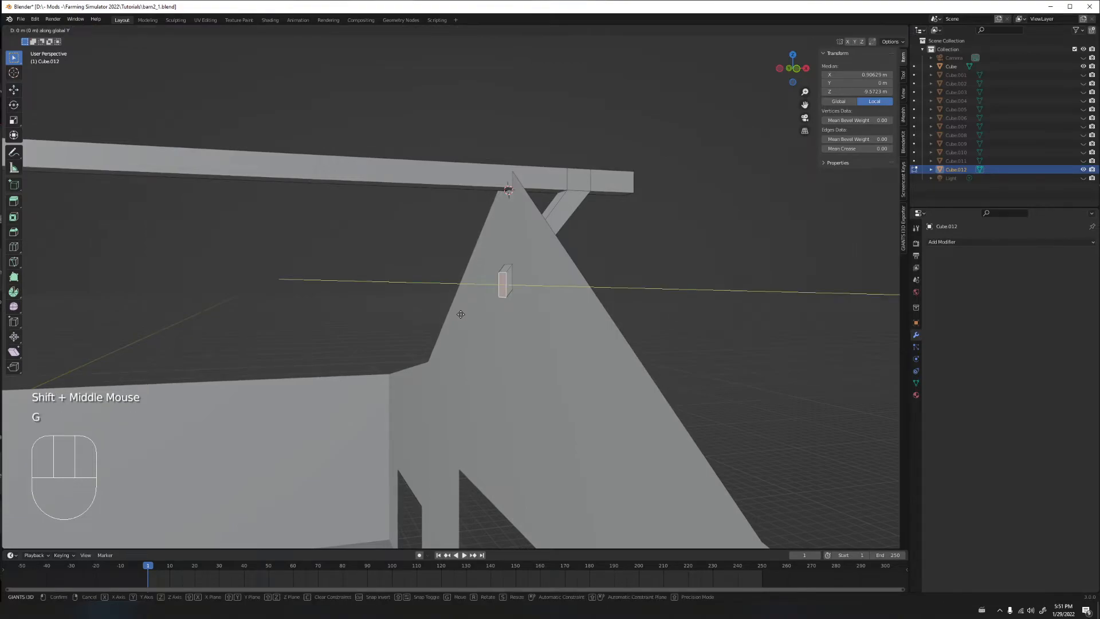
click(461, 314)
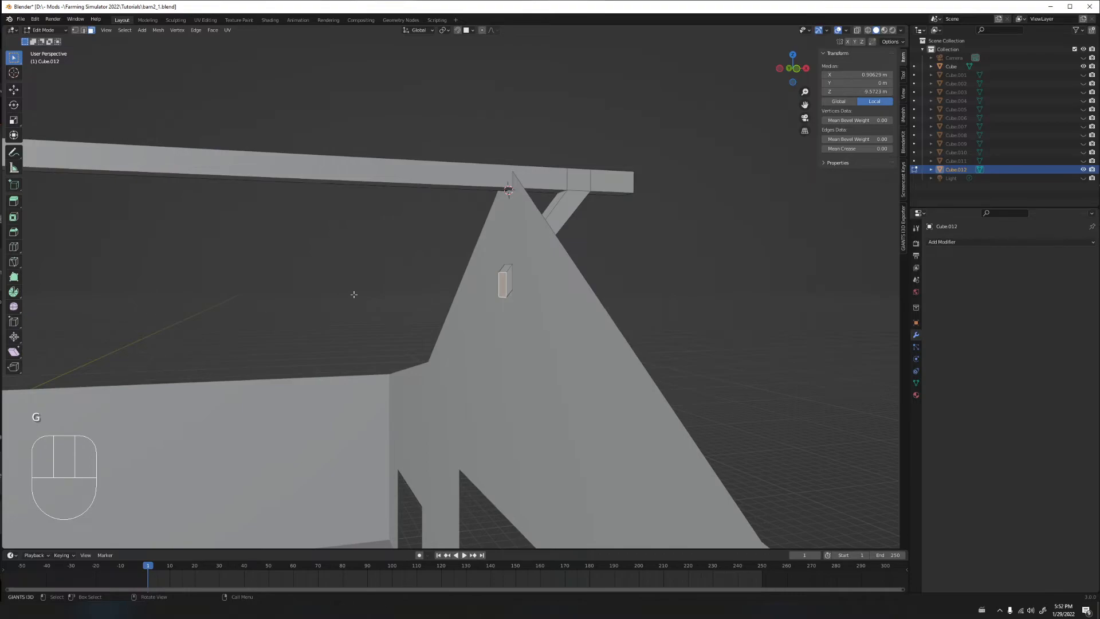
middle_drag(379, 292, 320, 372)
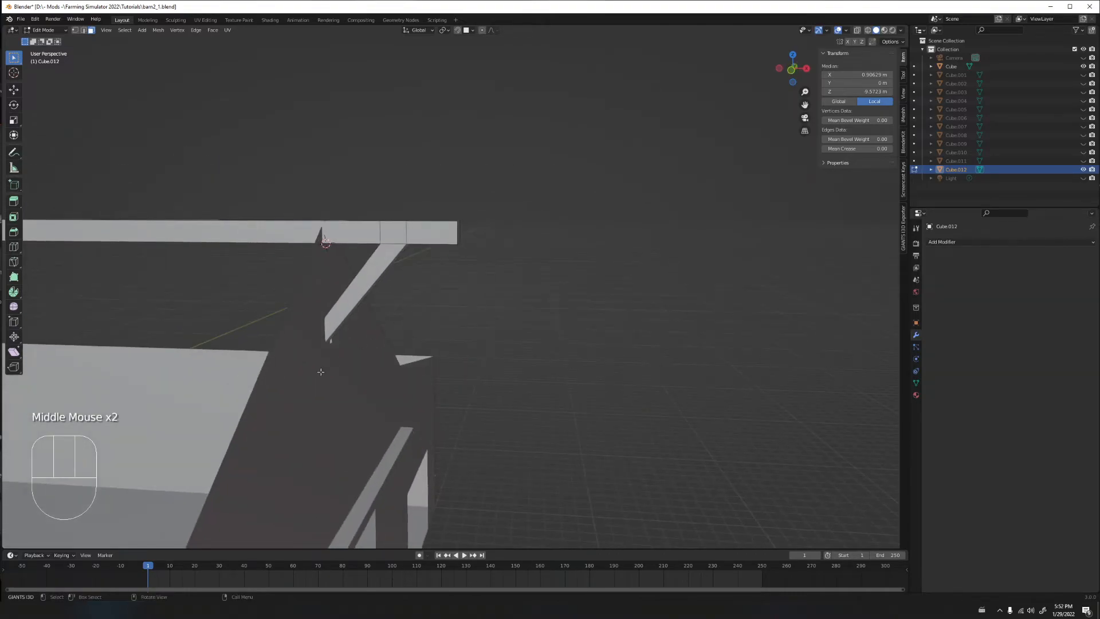
Move the selected brace end face about 0.18 m outward along X at the gable wall with the door openings
click(471, 30)
key(g)
key(g)
key(g)
key(g)
key(g)
key(g)
key(g)
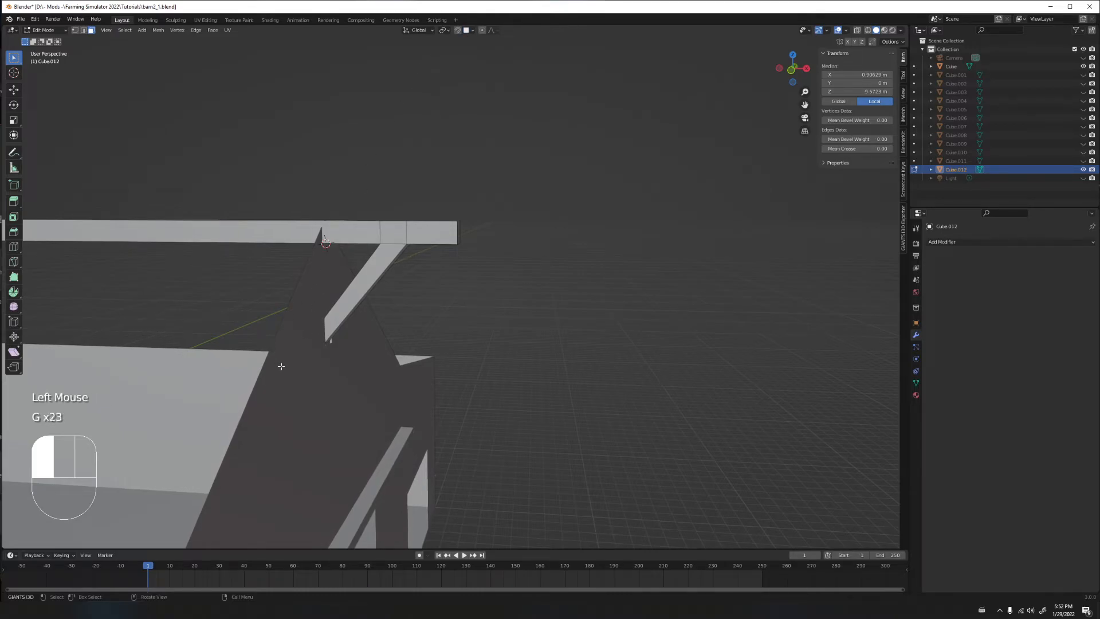
key(g)
key(g)
key(g)
key(g)
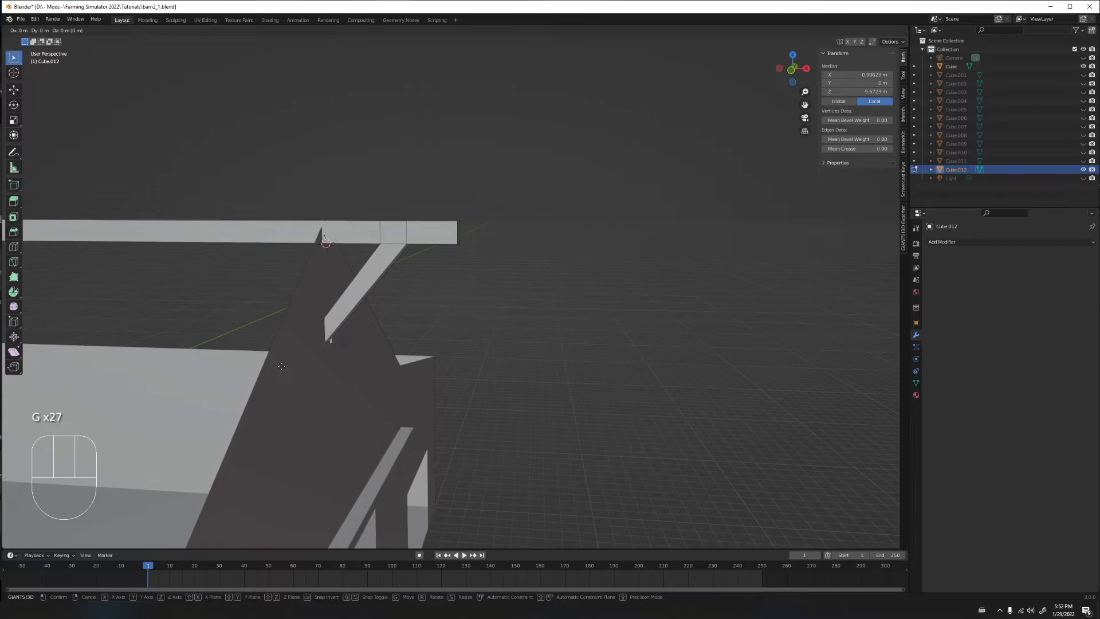
key(x)
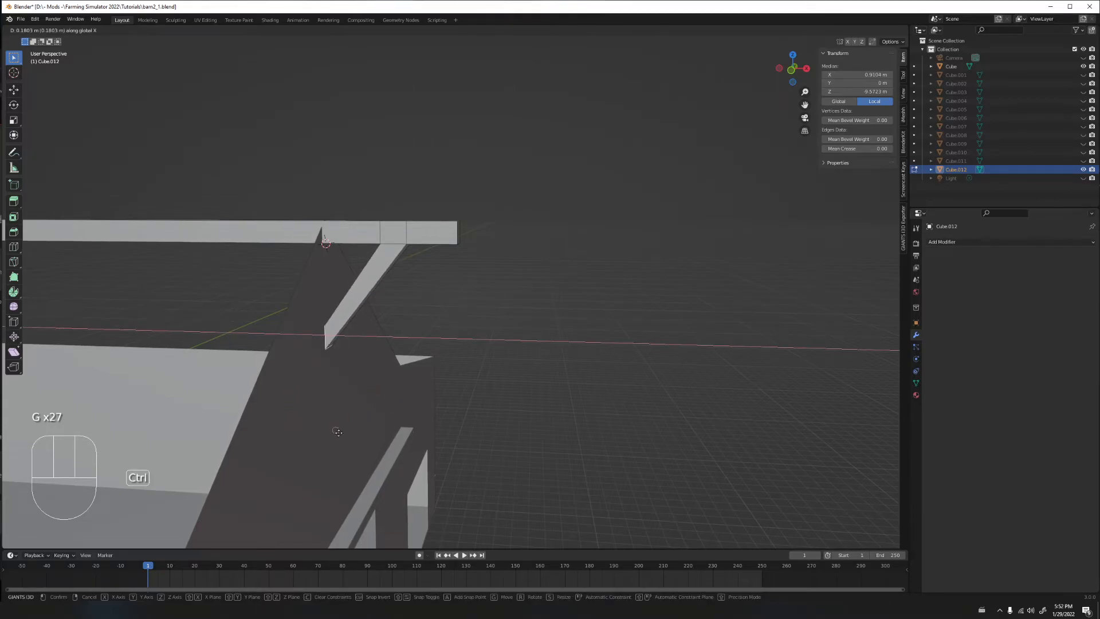
click(323, 304)
Leave mesh editing of the ridge beam and unhide all hidden barn parts
middle_drag(324, 304, 349, 318)
scroll(343, 314, down, 2)
click(970, 67)
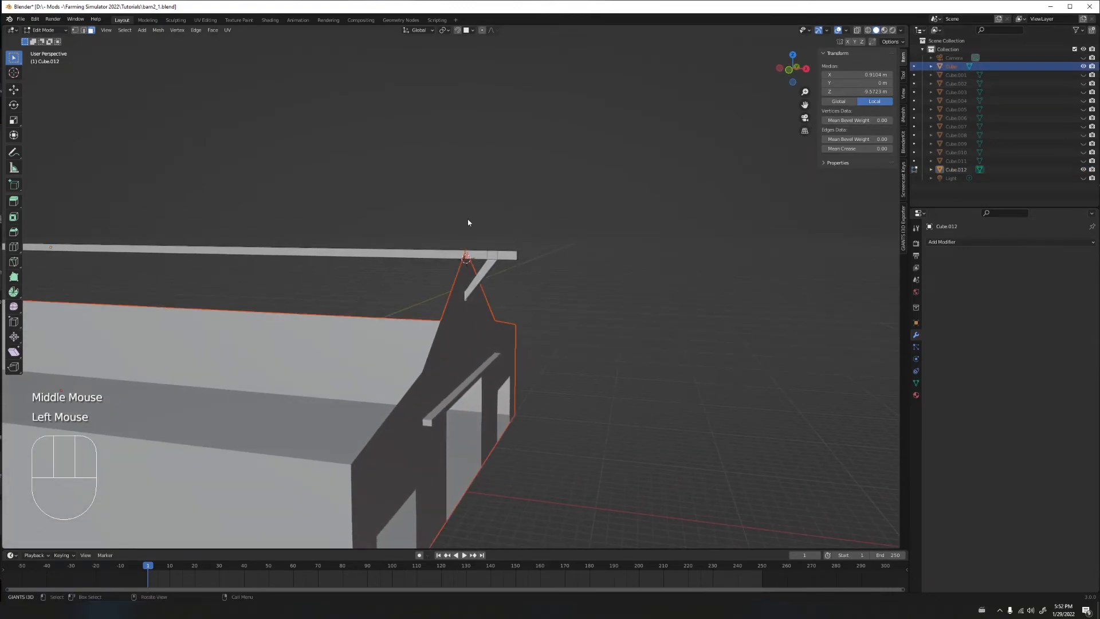
middle_drag(468, 217, 436, 226)
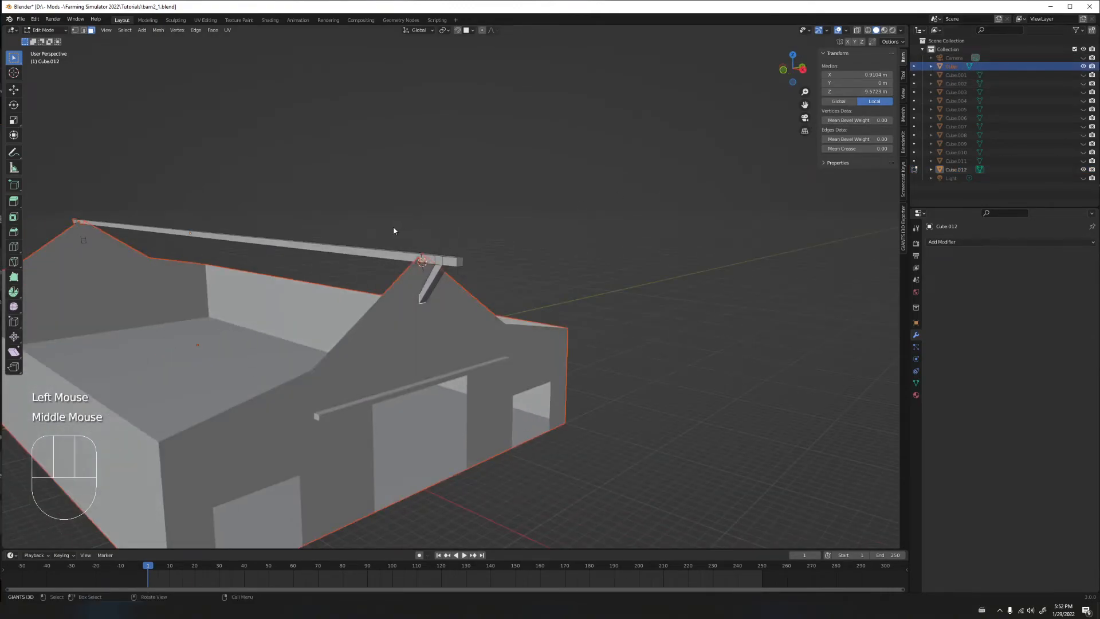
key(Tab)
key(alt+h)
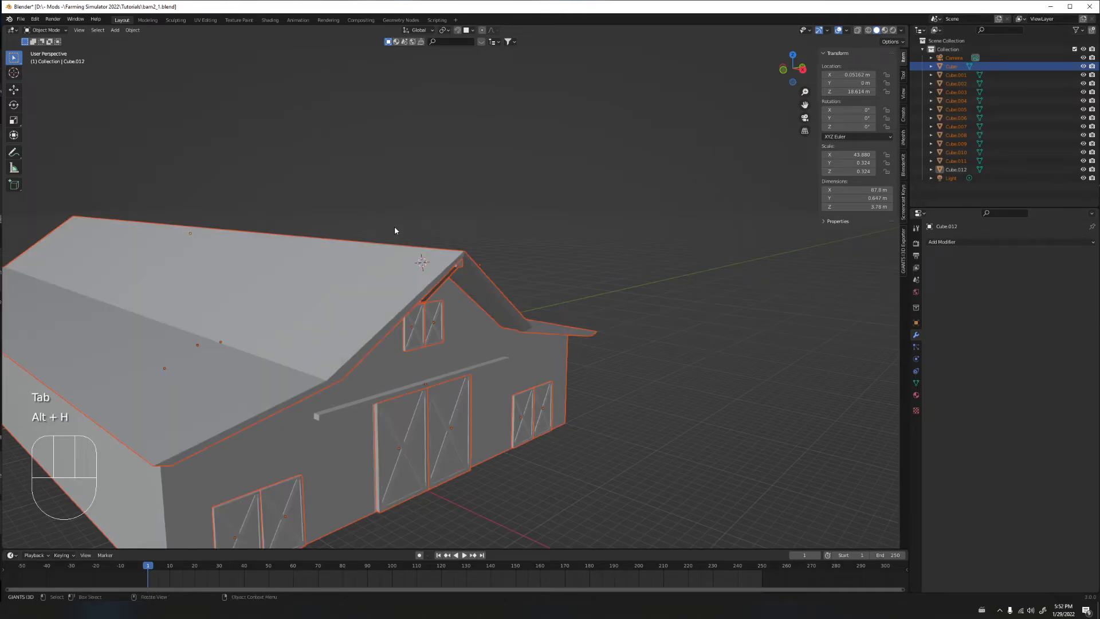
Clear the selection, select the ridge beam above the small gable window, and hide the object Cube.003
middle_drag(397, 231, 503, 195)
click(579, 189)
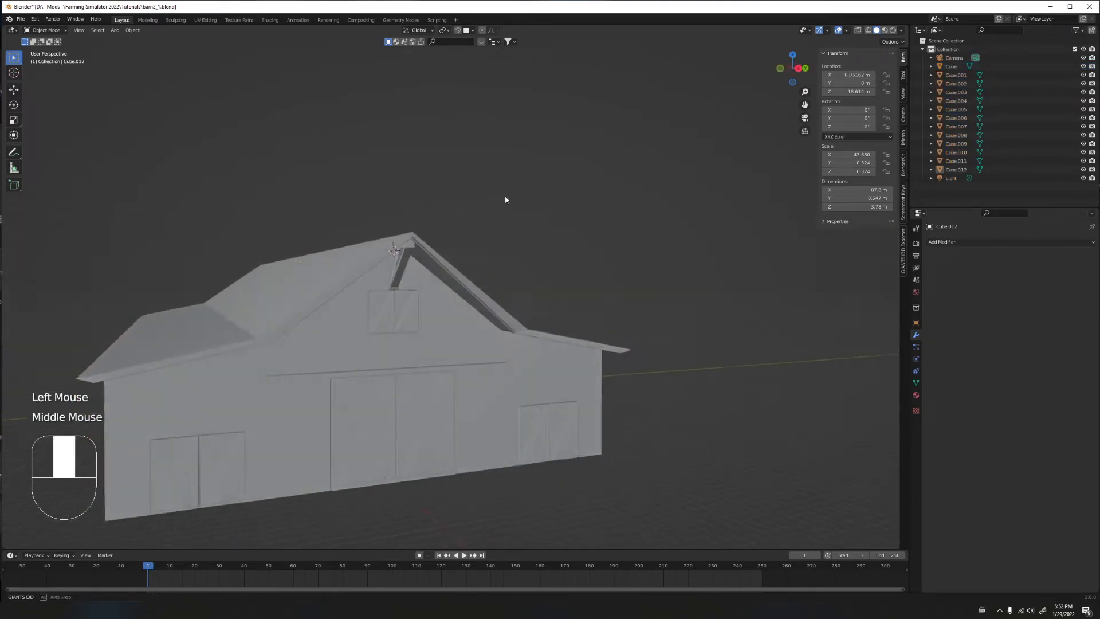
scroll(504, 198, up, 3)
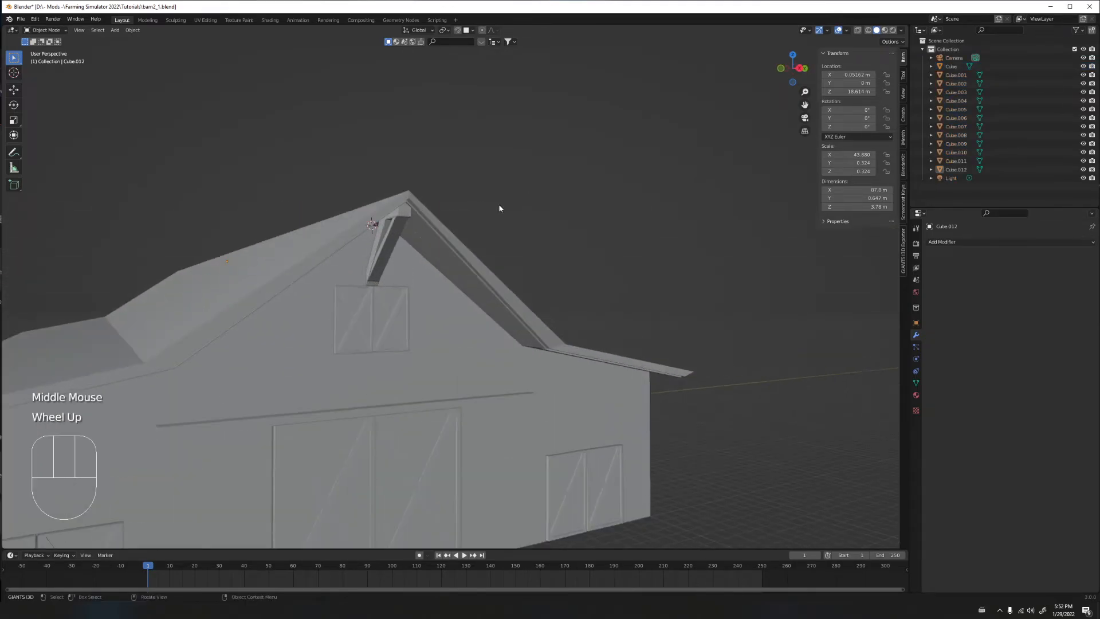
click(399, 215)
scroll(400, 210, up, 2)
middle_drag(400, 209, 393, 216)
click(388, 215)
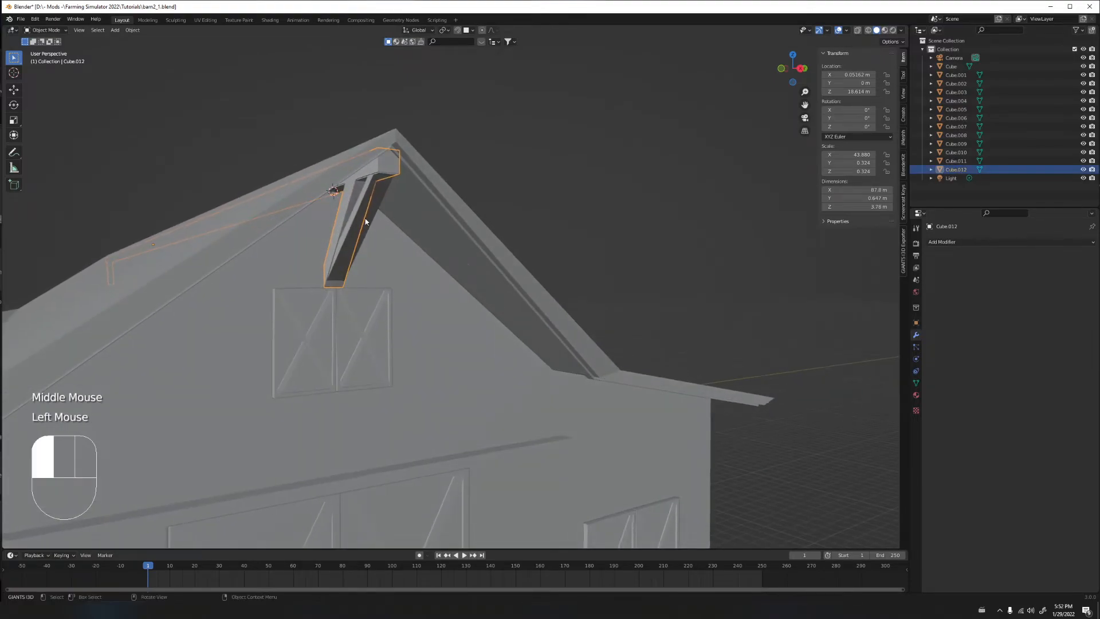
click(1083, 93)
Examine how the ridge beam and its diagonal brace sit under the roof and against the gable wall
middle_drag(427, 193, 388, 184)
click(377, 169)
scroll(361, 178, down, 2)
scroll(315, 187, up, 1)
scroll(346, 182, up, 3)
scroll(365, 179, up, 1)
scroll(386, 204, up, 1)
scroll(345, 205, down, 2)
scroll(400, 166, up, 2)
scroll(361, 184, down, 2)
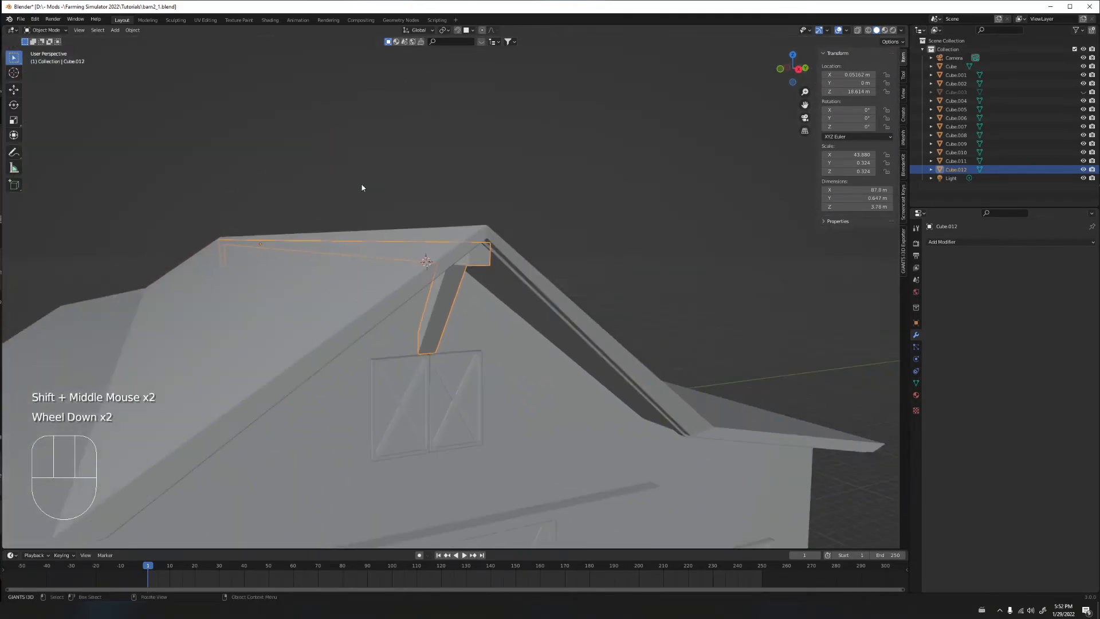
scroll(462, 237, down, 5)
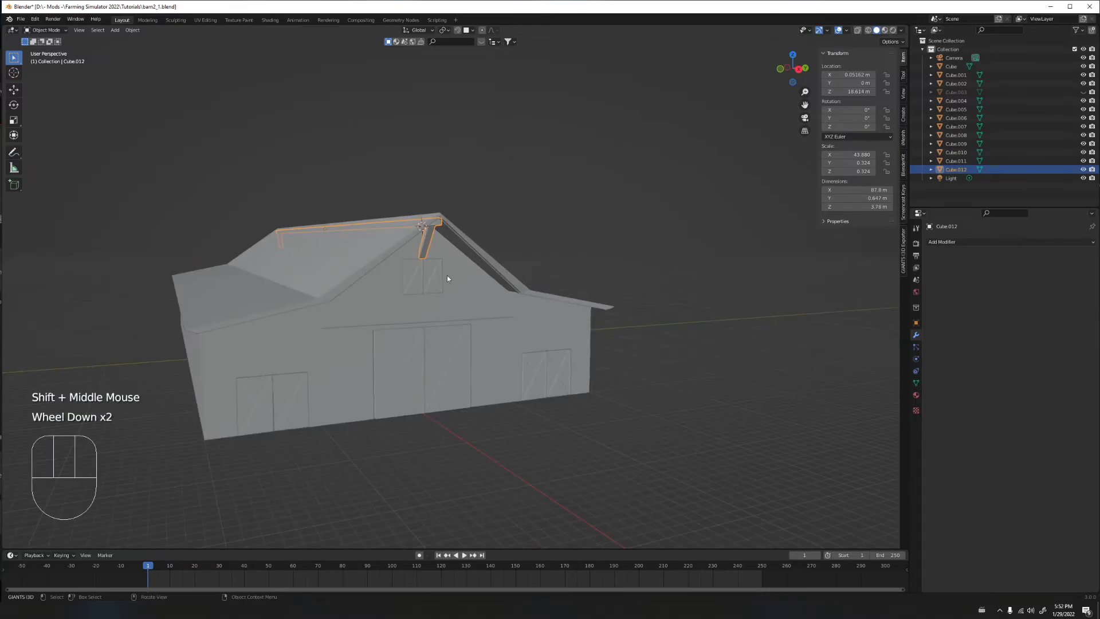
Add two horizontal loop cuts to the barn walls, one just above the side door tops and one slightly higher
click(462, 305)
scroll(472, 294, up, 1)
shift+middle_drag(472, 294, 442, 267)
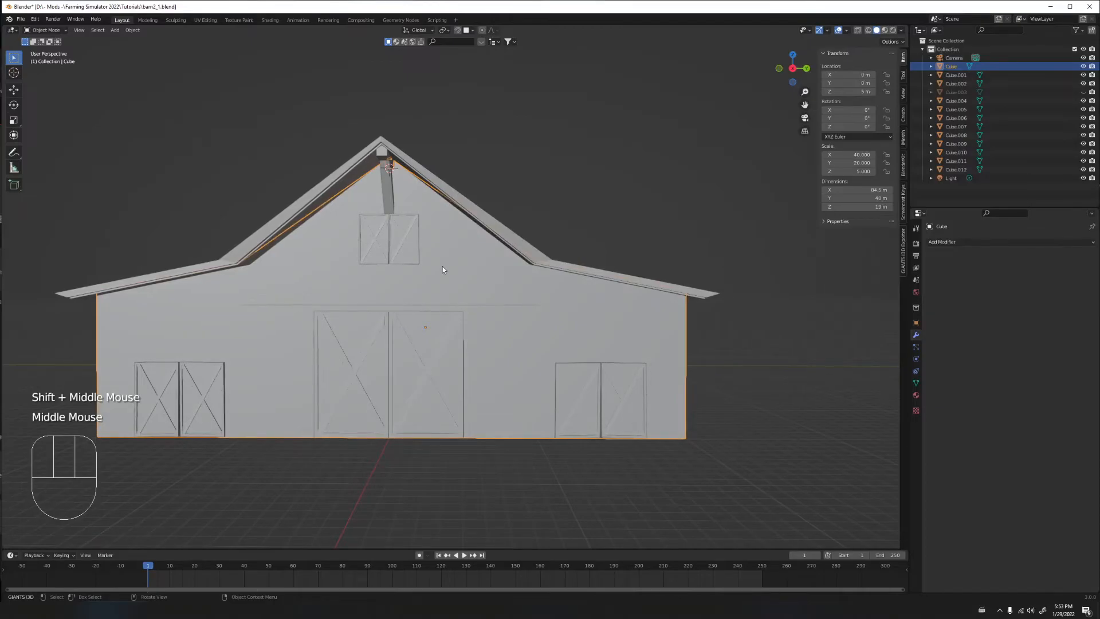
key(Tab)
key(ctrl+r)
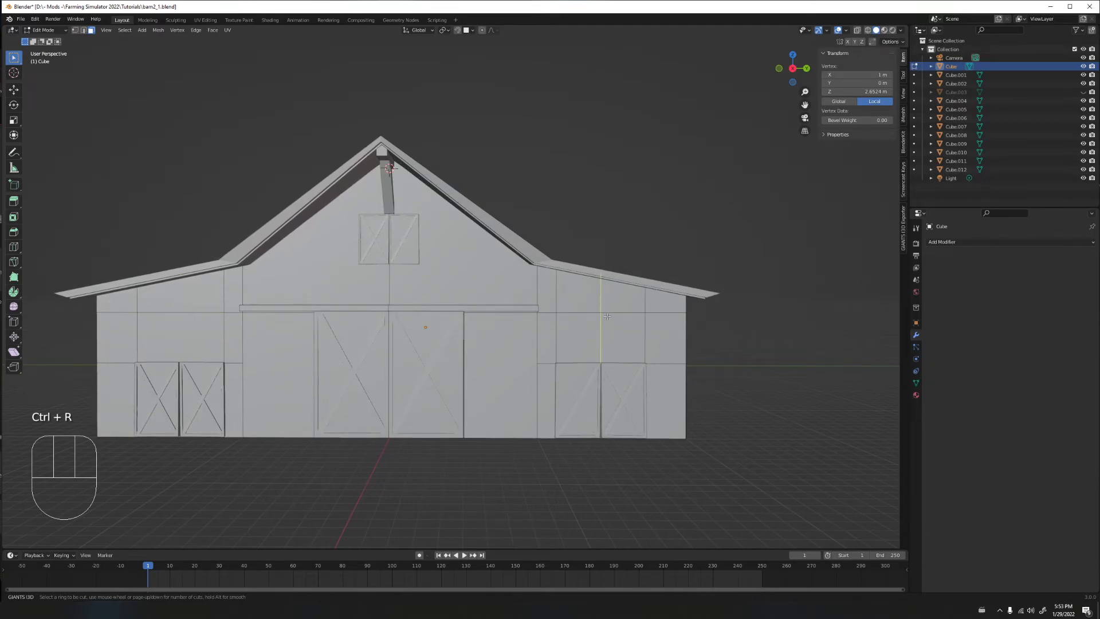
click(555, 335)
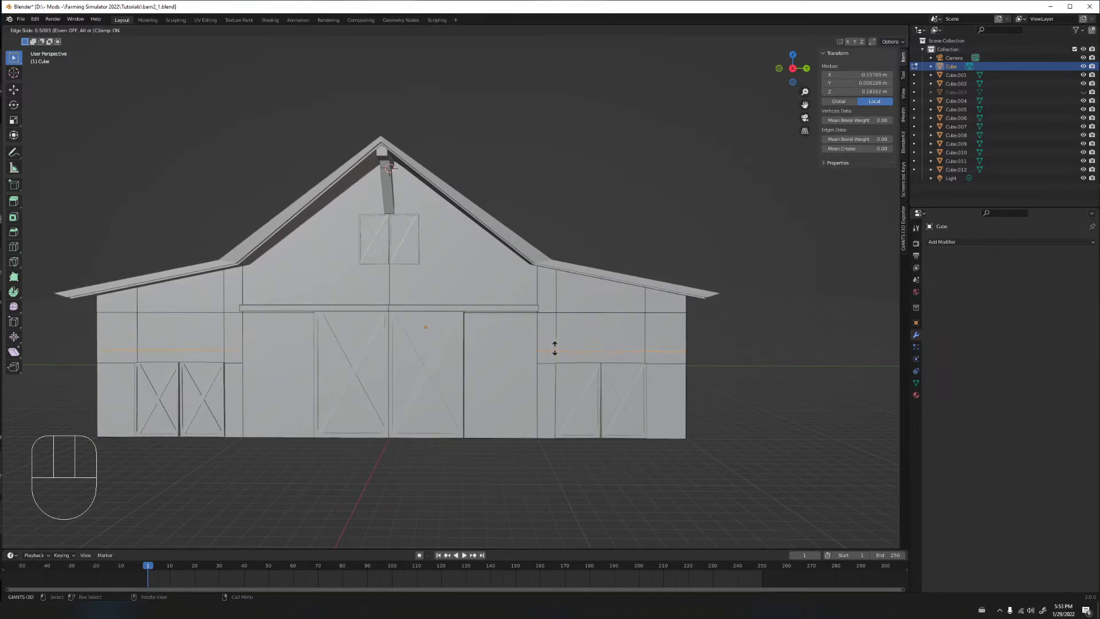
click(555, 354)
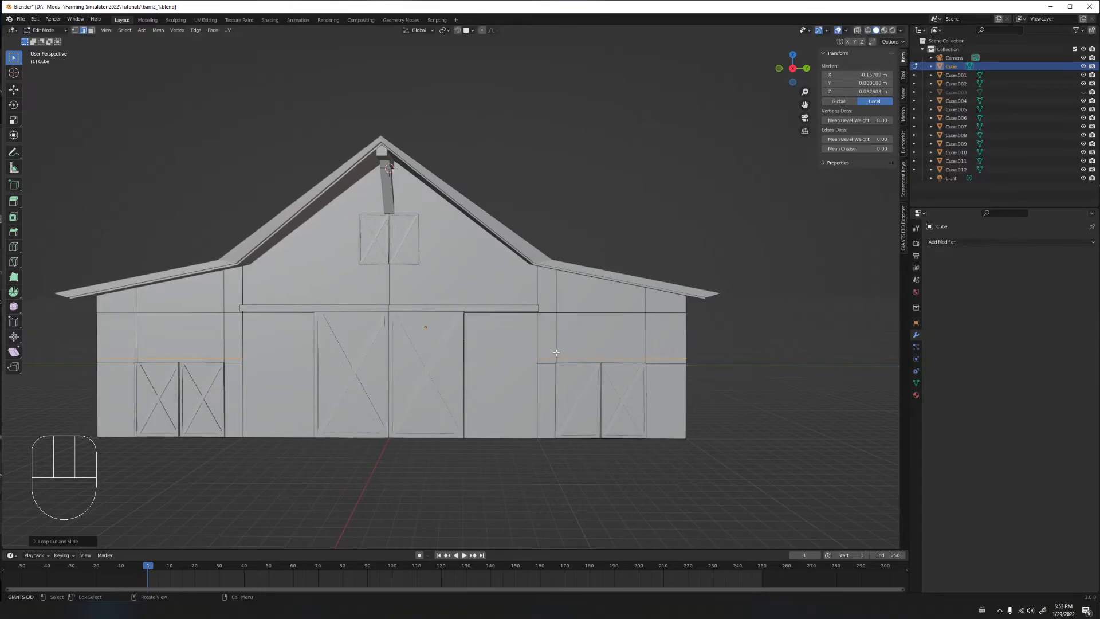
key(ctrl+r)
click(556, 344)
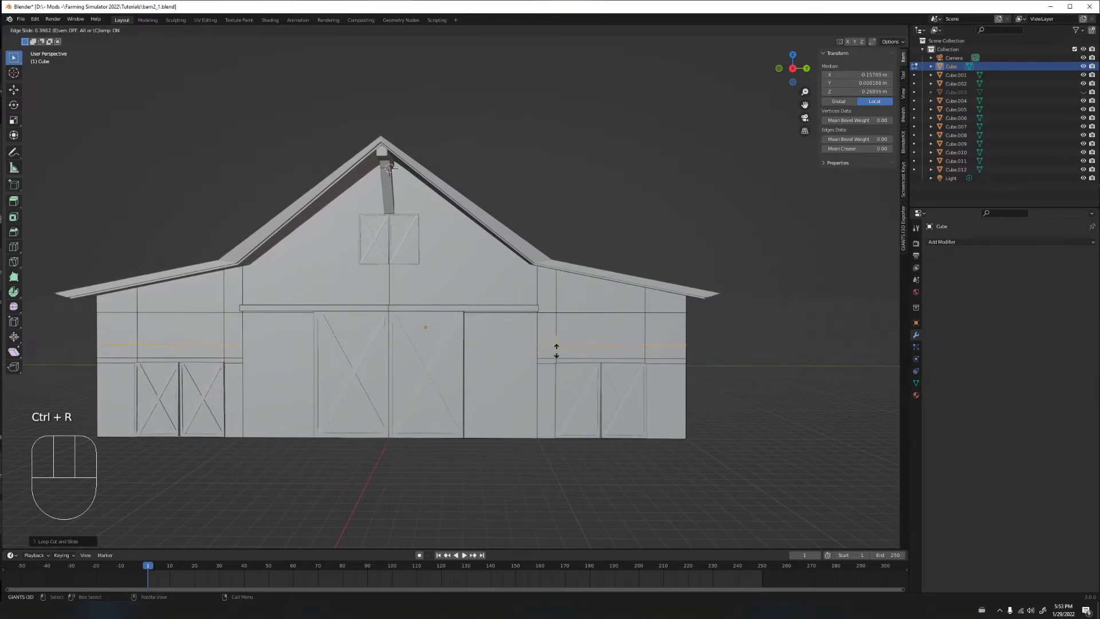
click(556, 349)
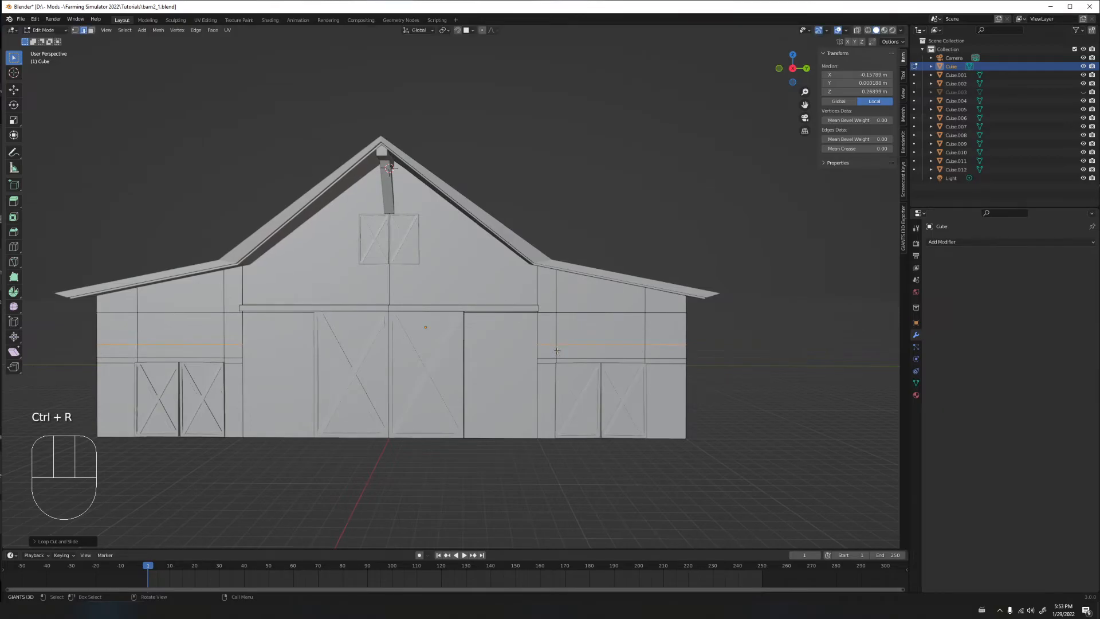
Select the wall faces above both side doors and extrude them about 1.7 m outward from the gable
click(364, 351)
key(3)
click(599, 351)
shift+click(199, 350)
middle_drag(199, 349, 279, 352)
key(e)
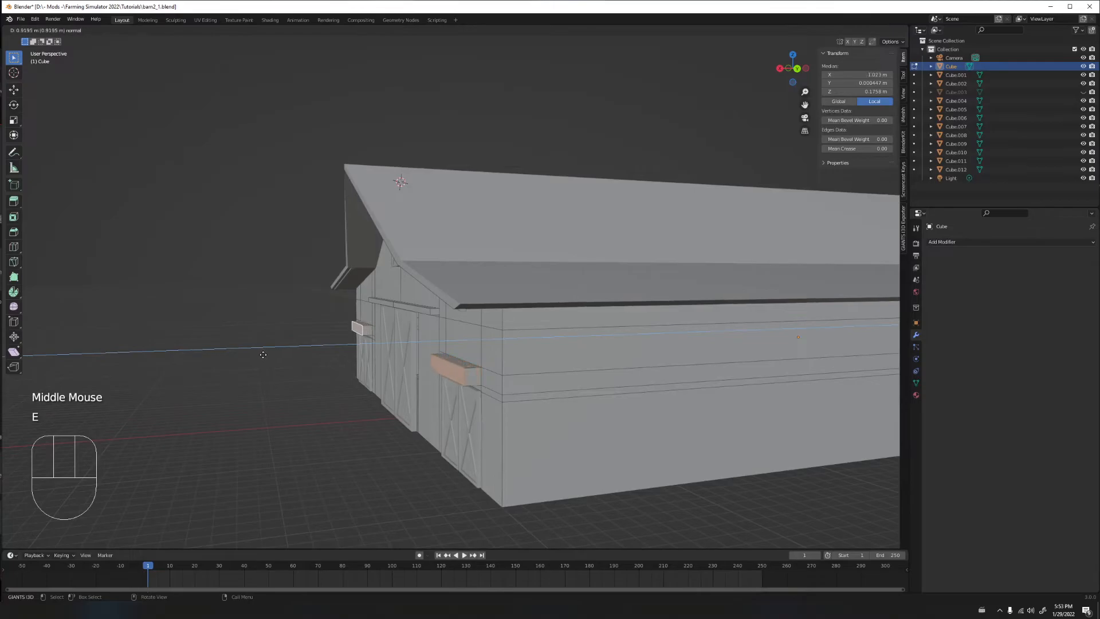
click(299, 358)
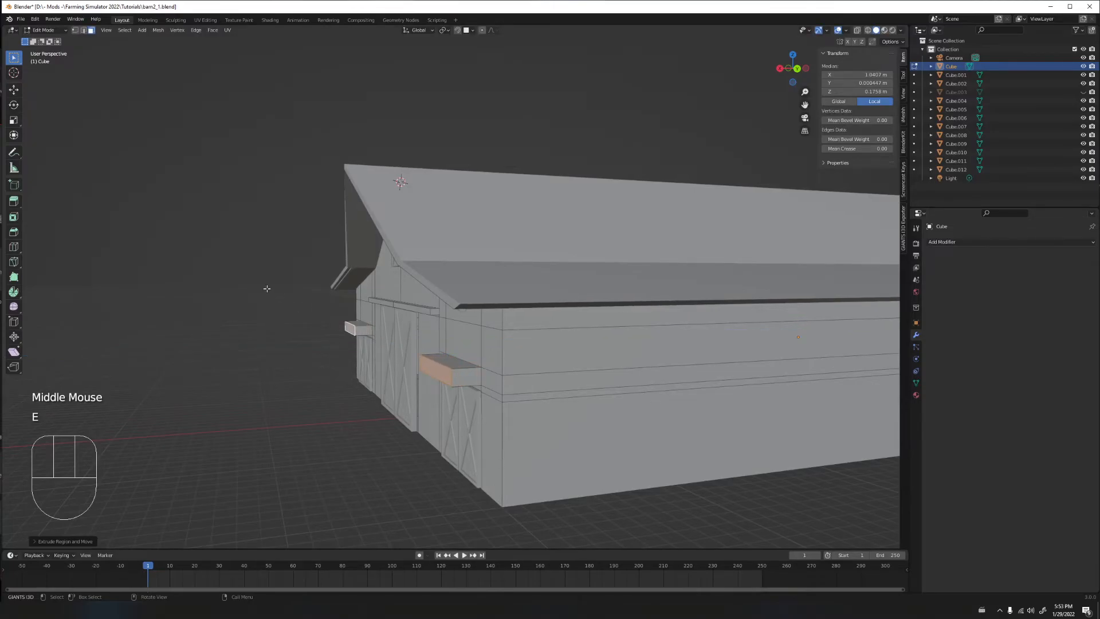
Select the upper outer edges of both canopies and lower them about 0.7 m along Z to slope the tops
scroll(266, 288, up, 2)
shift+middle_drag(335, 345, 371, 308)
key(2)
click(371, 308)
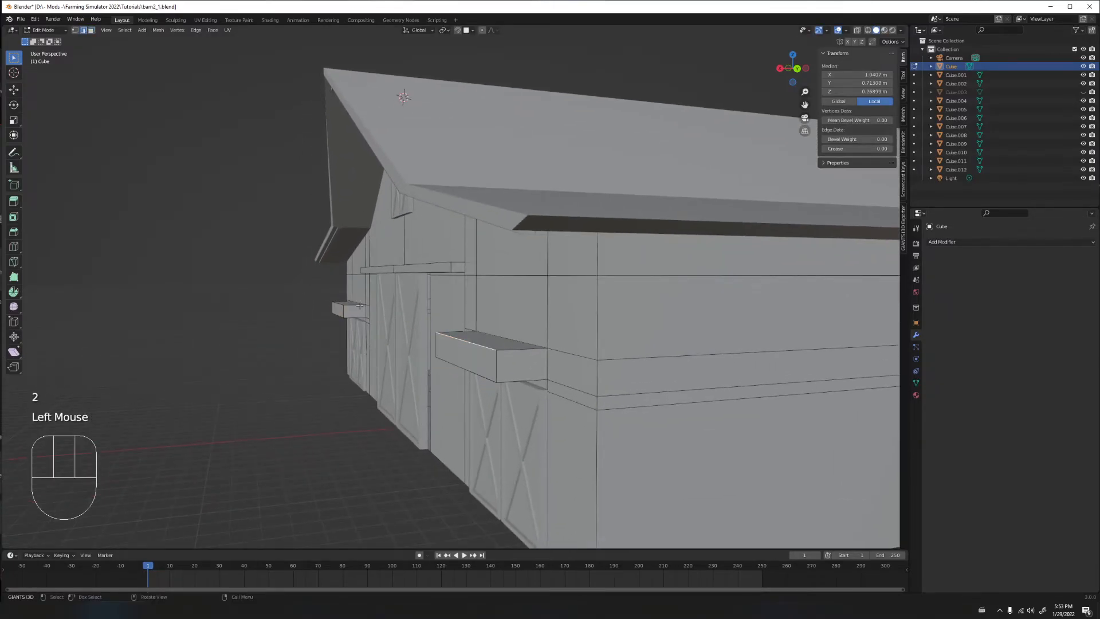
shift+click(337, 305)
key(g)
key(z)
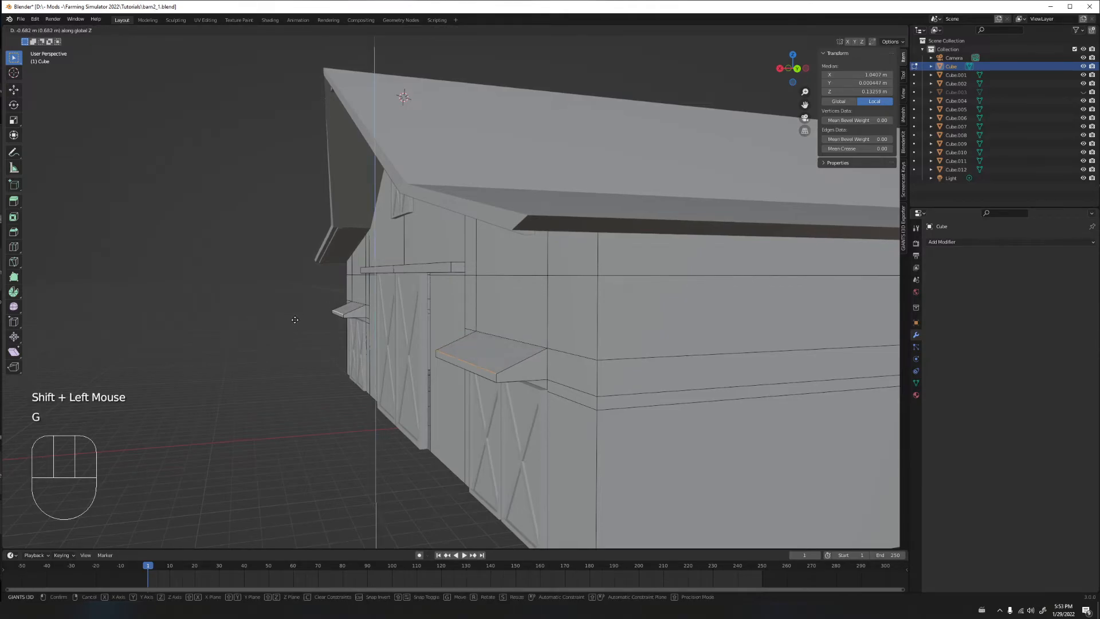
click(292, 320)
middle_drag(293, 320, 440, 321)
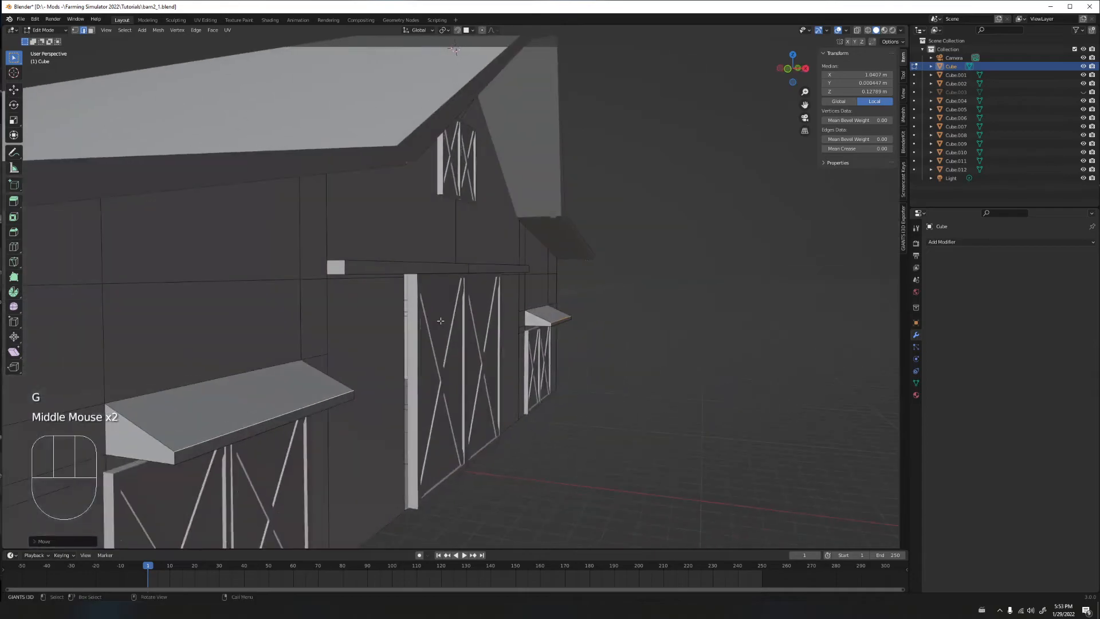
Undo the sloped canopies and their face selection, keeping the two horizontal loop cuts
key(ctrl+z)
key(ctrl+z)
key(ctrl+z)
key(ctrl+z)
key(ctrl+z)
key(ctrl+z)
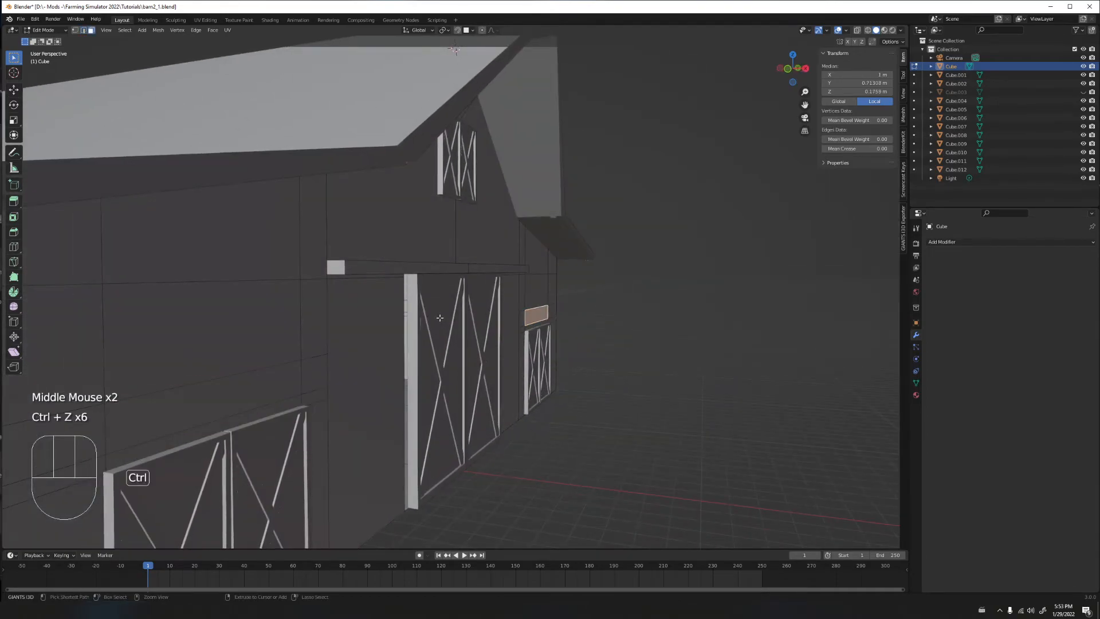
key(ctrl+z)
middle_click(439, 317)
scroll(440, 317, down, 3)
middle_drag(439, 318, 396, 314)
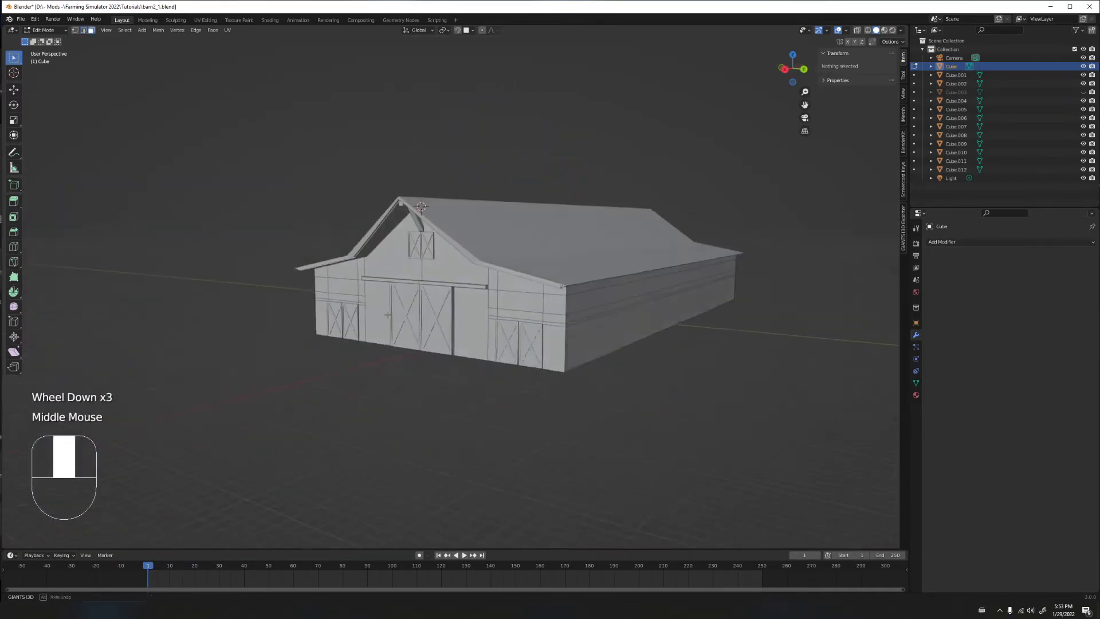
Try a single centred vertical loop cut across the barn's long side wall, and undo it
scroll(396, 313, up, 1)
middle_drag(542, 308, 501, 308)
shift+middle_drag(733, 329, 401, 307)
scroll(437, 305, up, 2)
scroll(436, 305, down, 2)
key(ctrl+r)
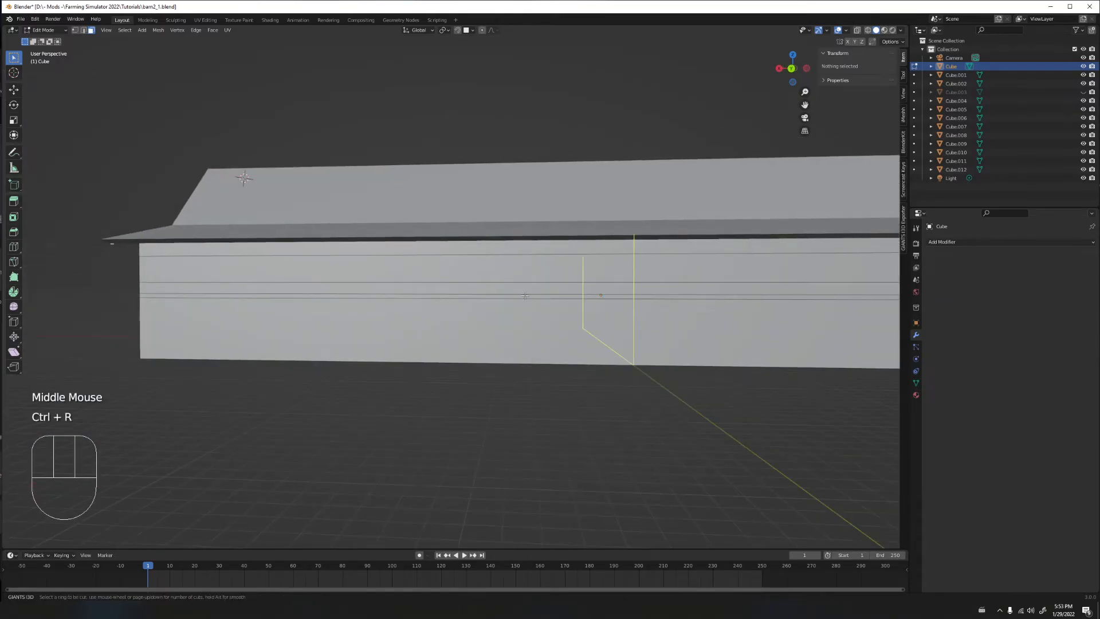
click(401, 307)
right_click(318, 304)
scroll(441, 299, down, 1)
scroll(498, 283, up, 1)
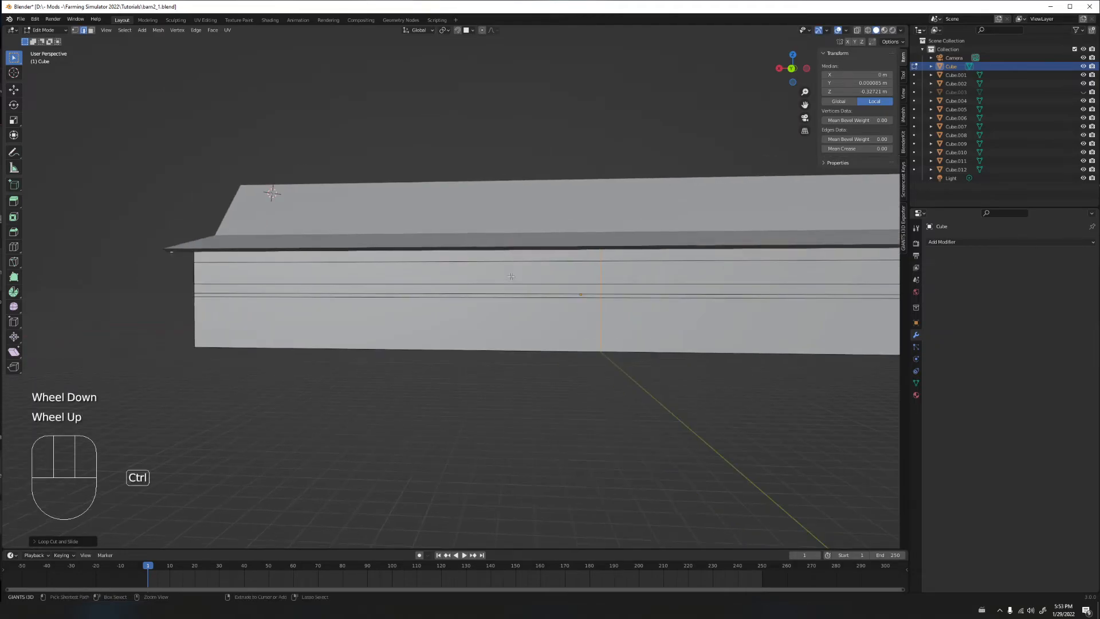
key(ctrl+z)
Add two vertical loop cuts across the long side walls and scale them along X to about 2.2 m apart
key(ctrl+r)
scroll(521, 270, up, 1)
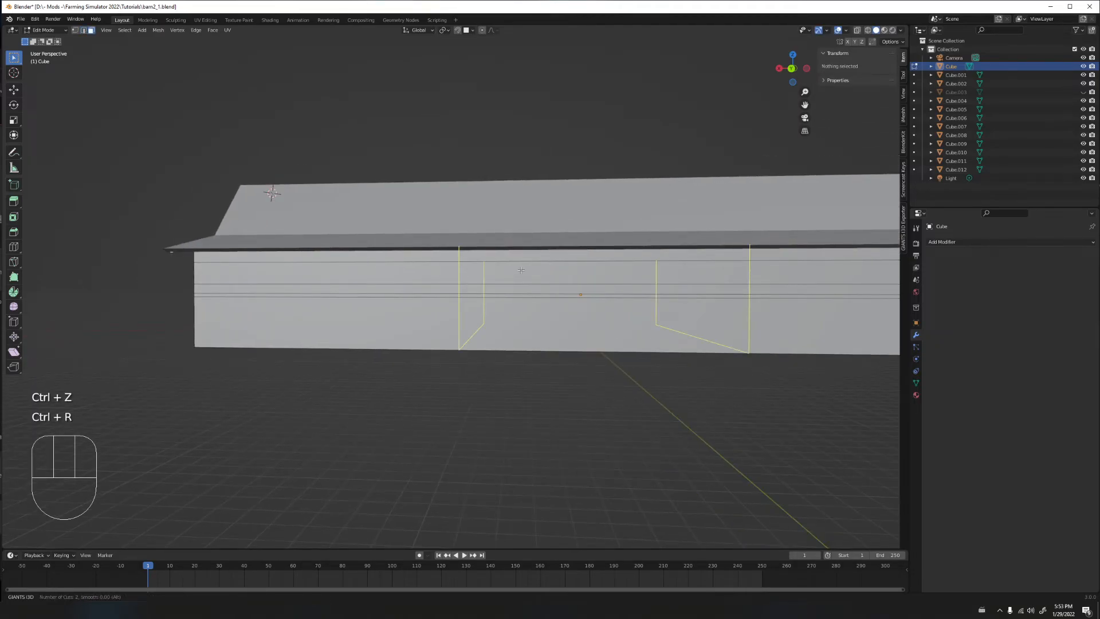
click(521, 270)
key(s)
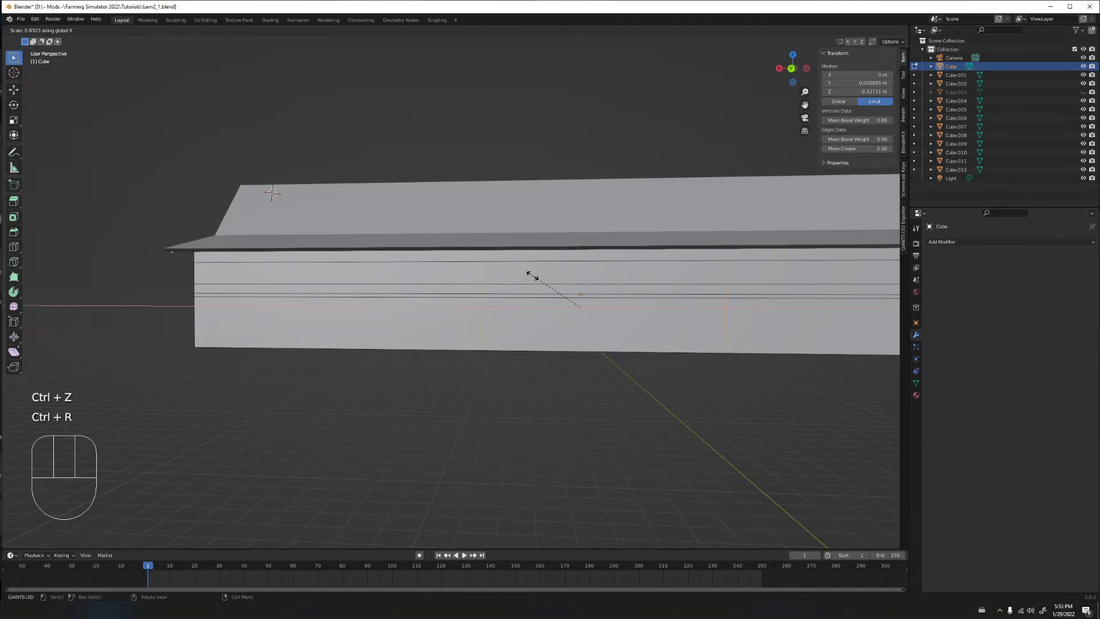
click(576, 311)
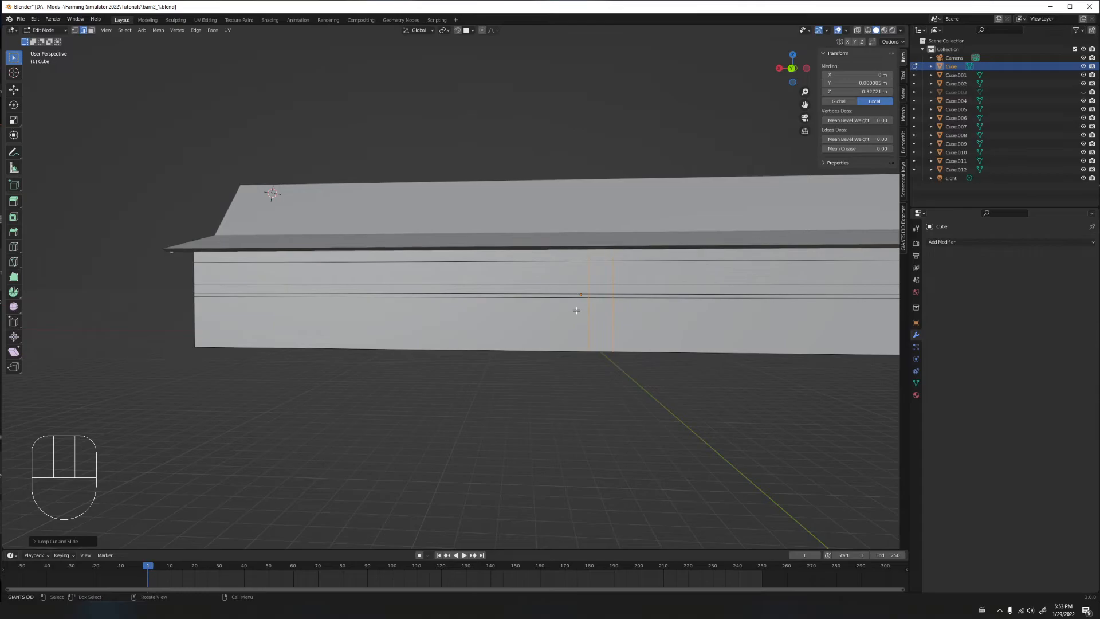
Add a horizontal loop cut around the lower part of the walls, about midway between the existing cuts and the ground
key(ctrl+r)
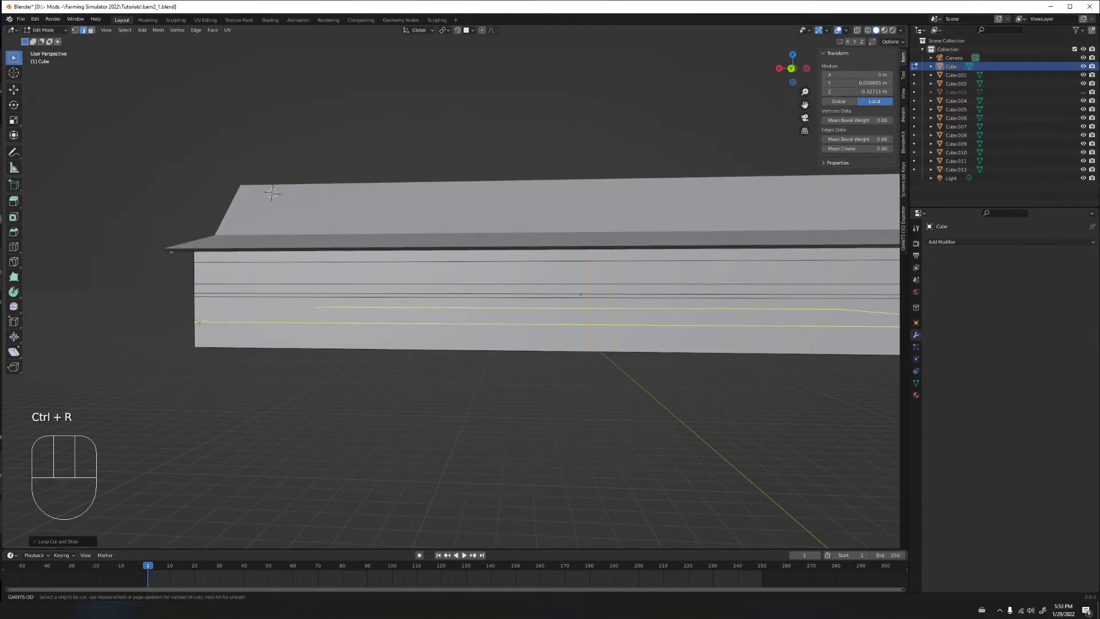
click(198, 322)
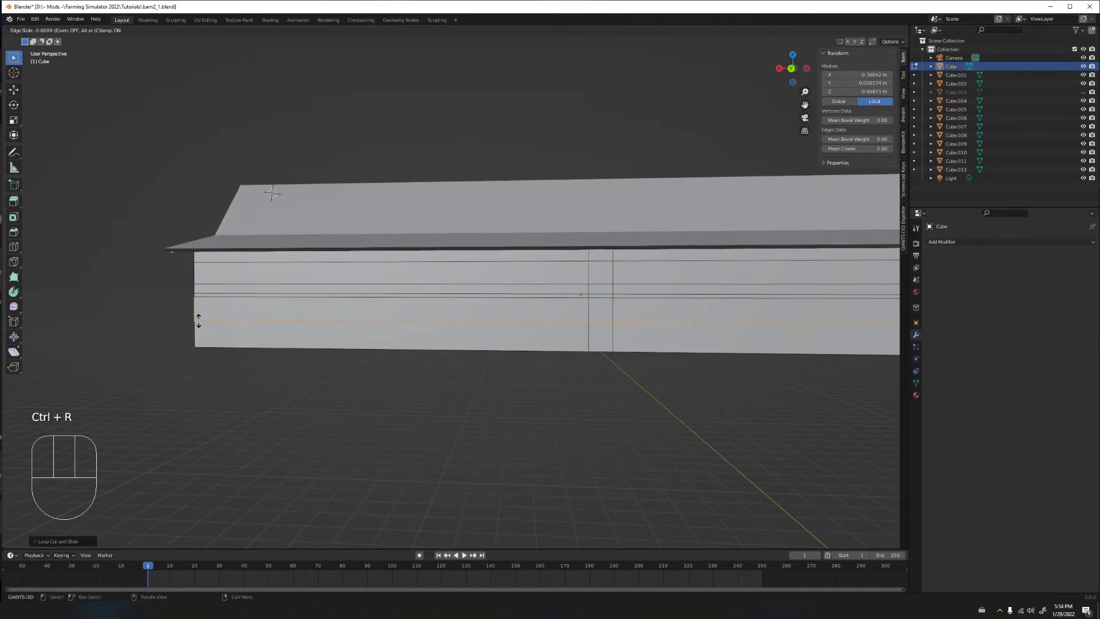
click(198, 322)
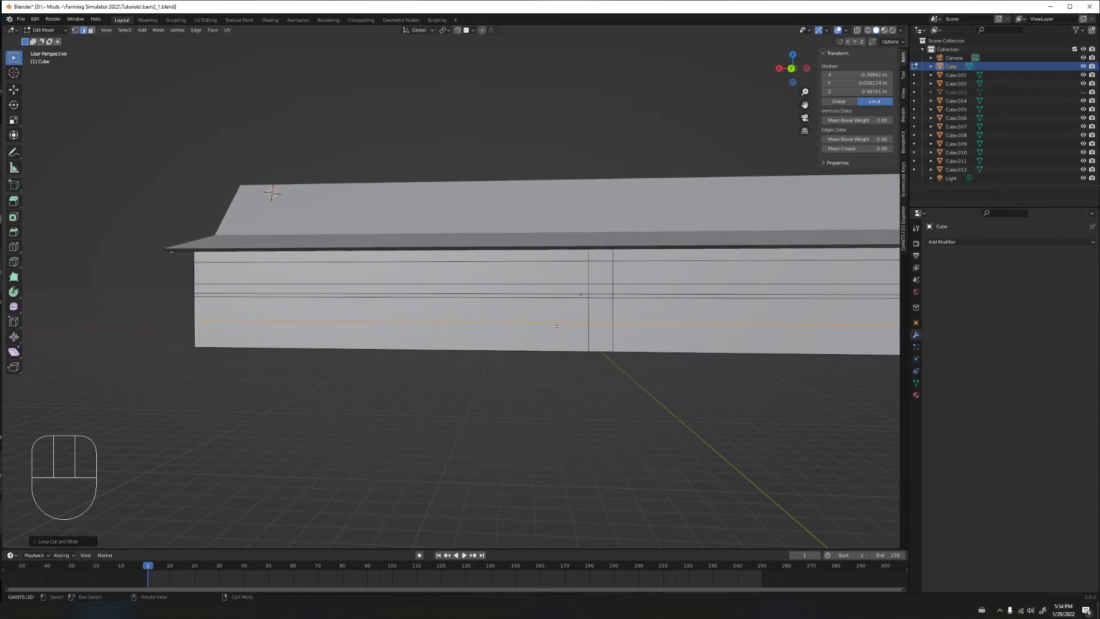
Extrude the square face enclosed by the new cuts on the long side wall and delete it to open a window
click(601, 305)
scroll(605, 306, up, 3)
shift+middle_drag(606, 307, 493, 338)
click(497, 322)
scroll(407, 300, up, 2)
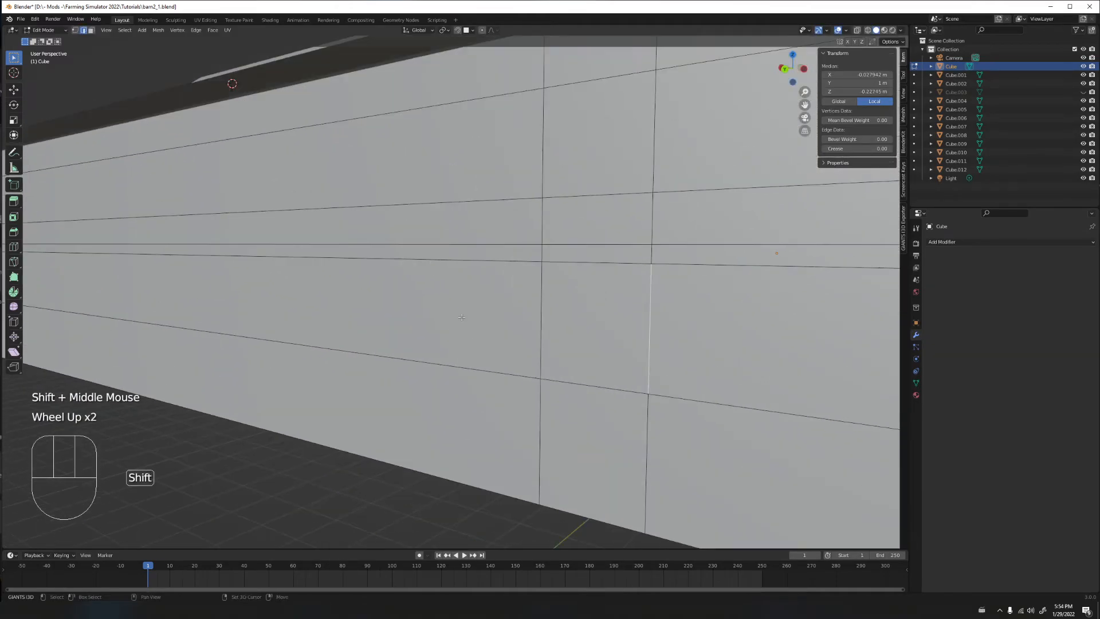
shift+middle_drag(406, 301, 408, 314)
key(3)
click(484, 309)
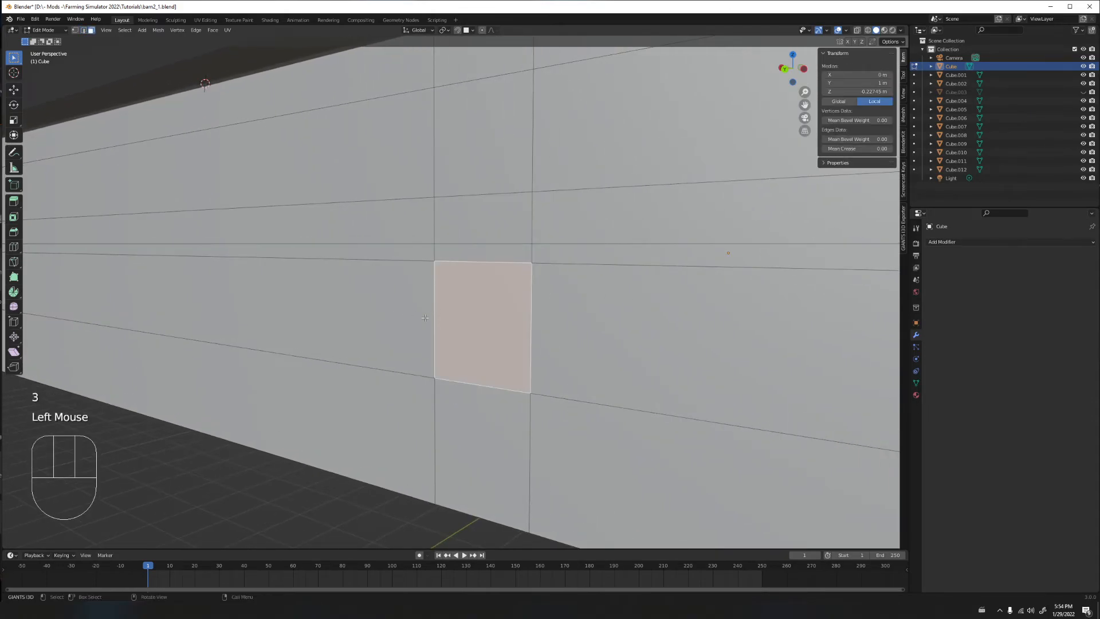
key(e)
click(430, 319)
middle_drag(430, 319, 449, 224)
key(x)
click(461, 308)
Switch to Object Mode and hide both leaves of the small door on the barn's end wall
scroll(280, 321, up, 2)
click(533, 172)
middle_drag(533, 171, 358, 244)
scroll(444, 179, down, 1)
scroll(444, 179, down, 1)
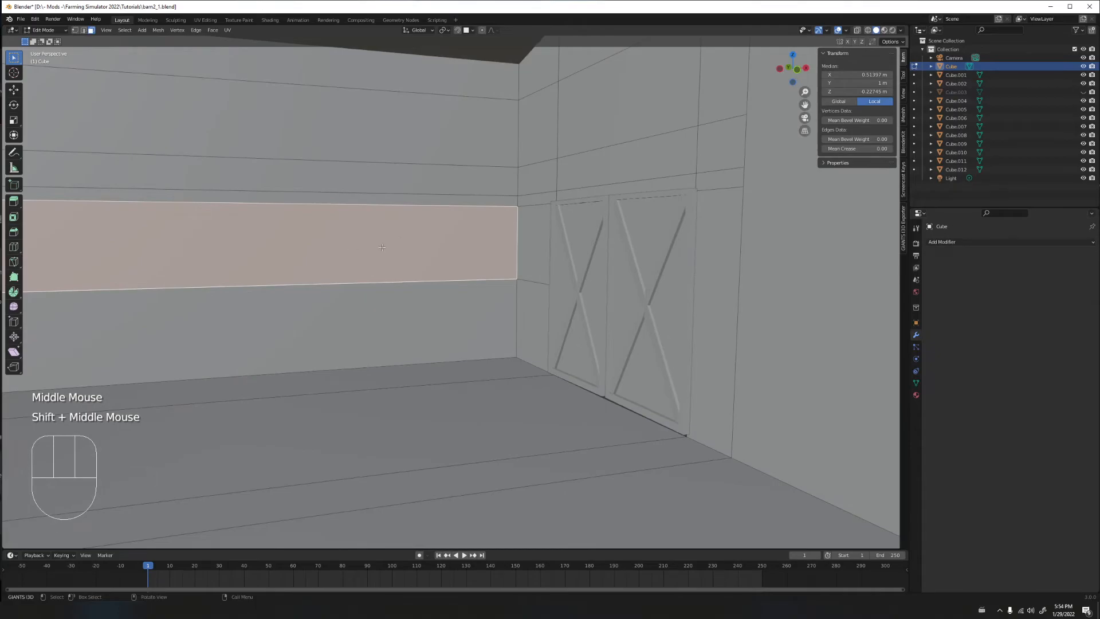
scroll(542, 252, up, 1)
key(Tab)
click(719, 259)
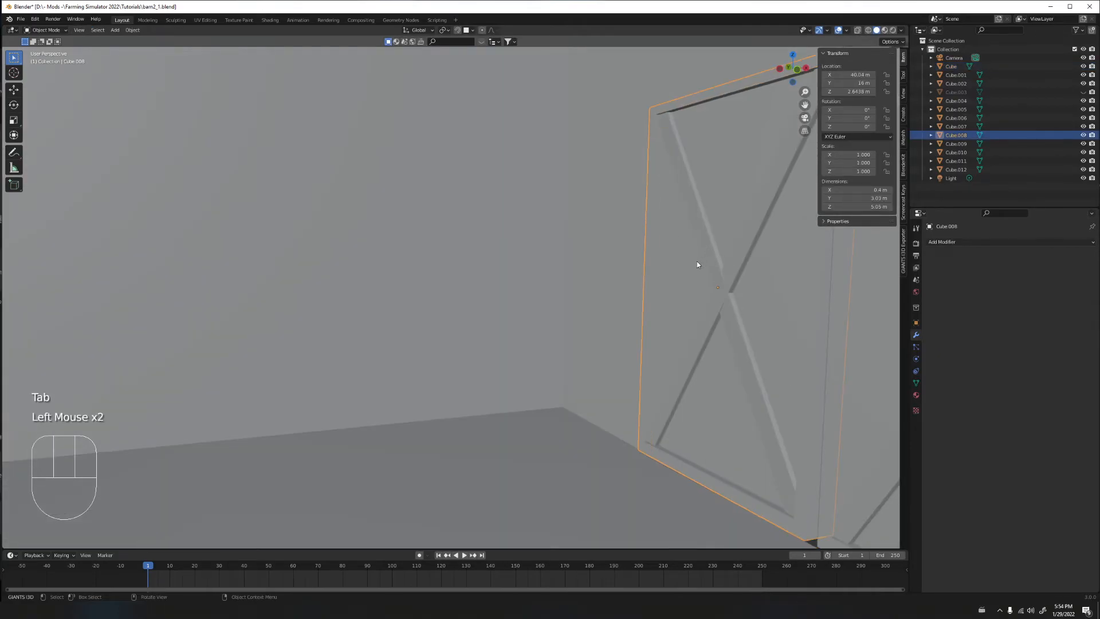
shift+middle_drag(700, 260, 572, 258)
shift+click(686, 248)
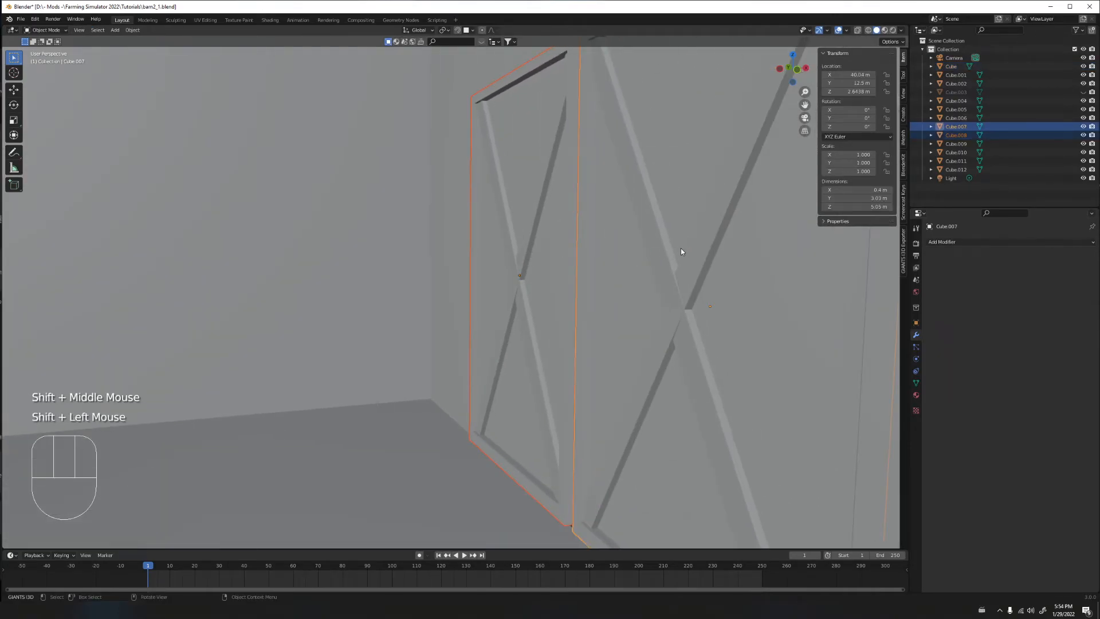
scroll(680, 248, up, 4)
middle_drag(565, 253, 543, 257)
Select the barn body and examine the interior around the uncovered small door opening and the long side wall
click(325, 251)
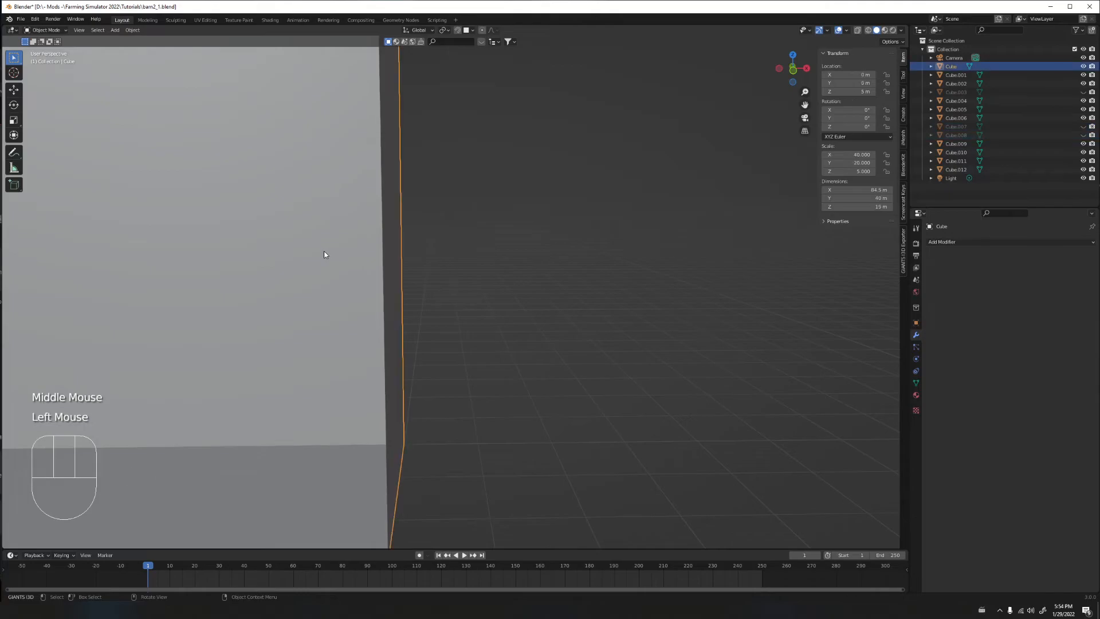
shift+middle_drag(324, 251, 444, 249)
scroll(445, 249, down, 2)
scroll(462, 249, down, 2)
shift+middle_drag(303, 246, 449, 251)
scroll(449, 250, up, 1)
scroll(449, 250, down, 3)
scroll(372, 253, up, 7)
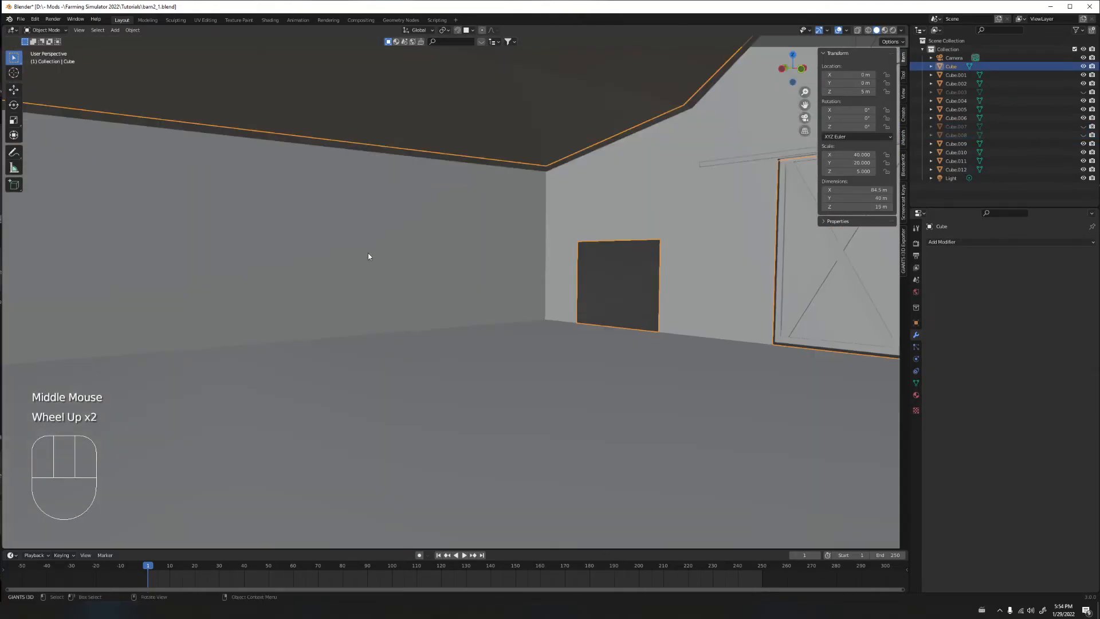
shift+middle_drag(368, 253, 516, 255)
Undo the hiding of the small door leaves and the extrusion and deletion of the single window face
key(ctrl+z)
key(ctrl+z)
key(ctrl+z)
key(ctrl+z)
key(ctrl+z)
key(ctrl+z)
key(ctrl+z)
key(ctrl+z)
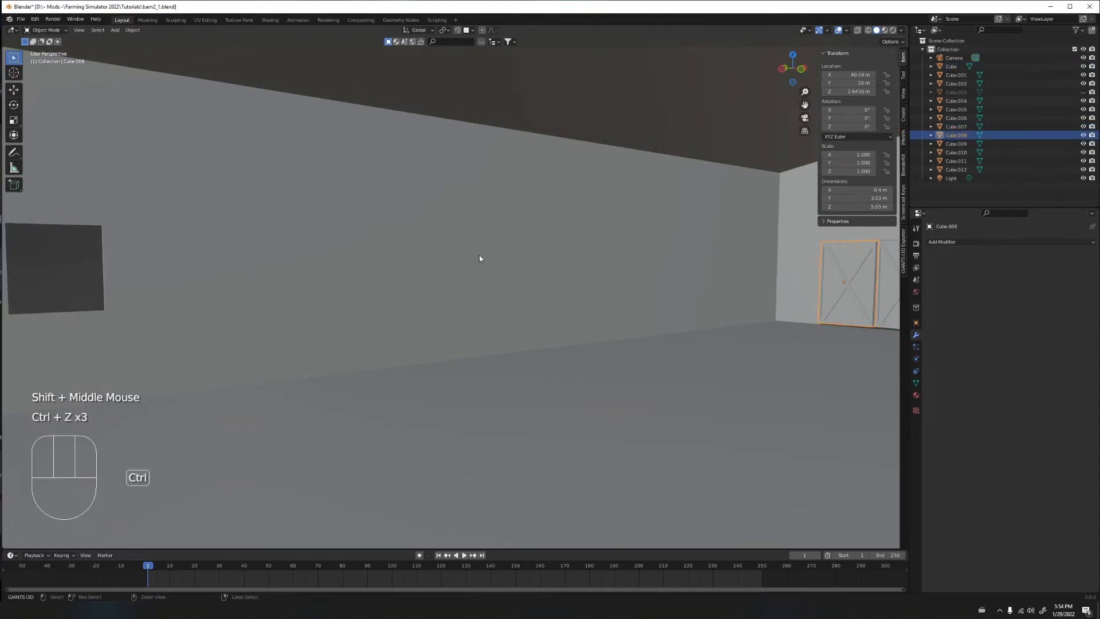
key(ctrl+z)
key(ctrl+z)
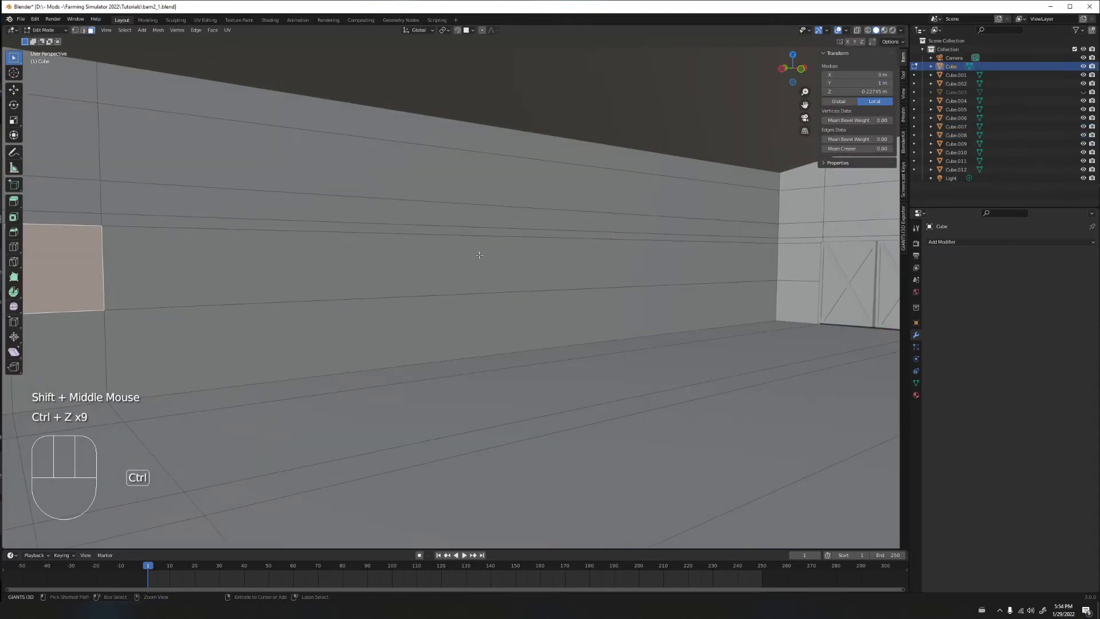
Undo the vertical and horizontal loop cuts made for the single window on the long side walls
middle_drag(479, 255, 454, 253)
scroll(531, 252, down, 2)
shift+middle_drag(532, 252, 368, 254)
key(ctrl+z)
key(ctrl+z)
key(ctrl+z)
key(ctrl+z)
key(ctrl+z)
Add 23 evenly spaced vertical loop cuts along the barn's long side walls
key(ctrl+r)
scroll(368, 254, up, 1)
scroll(368, 254, up, 11)
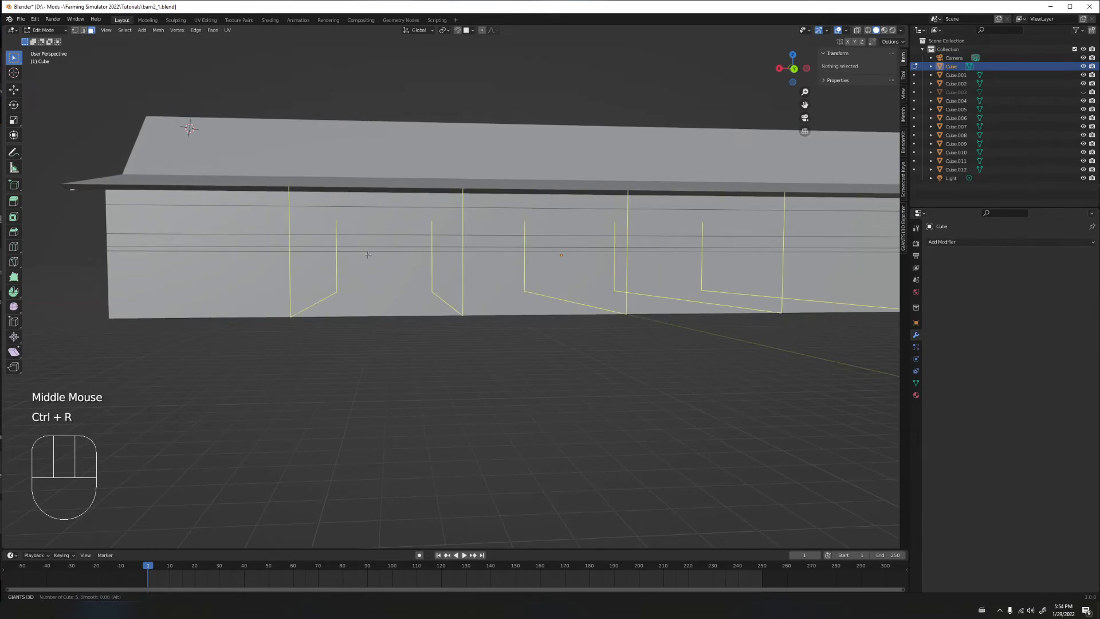
scroll(368, 254, up, 2)
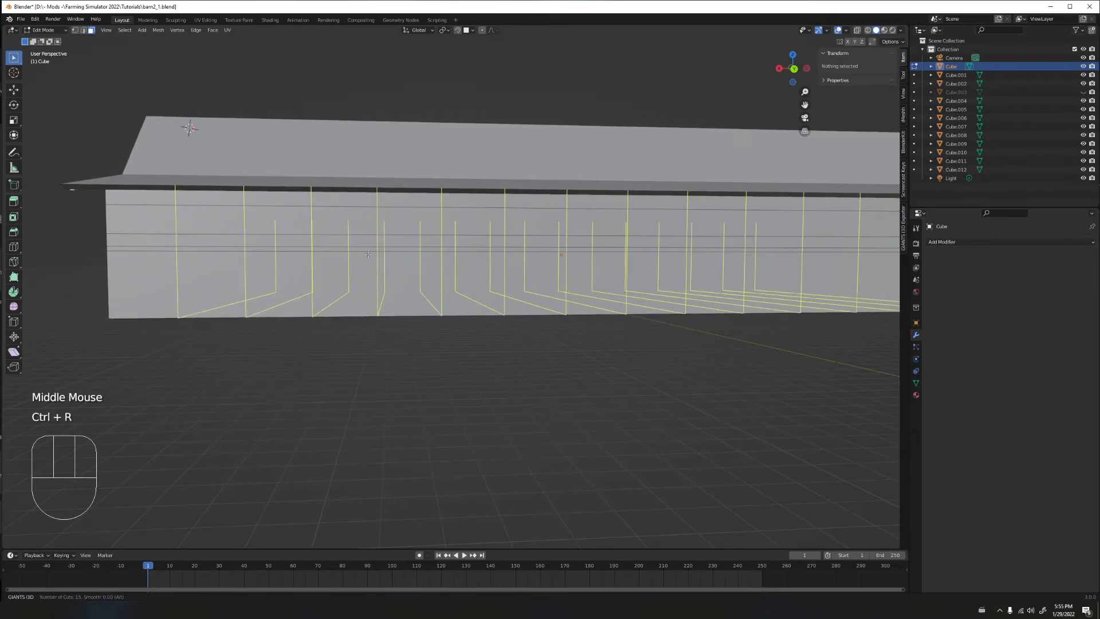
scroll(367, 255, up, 6)
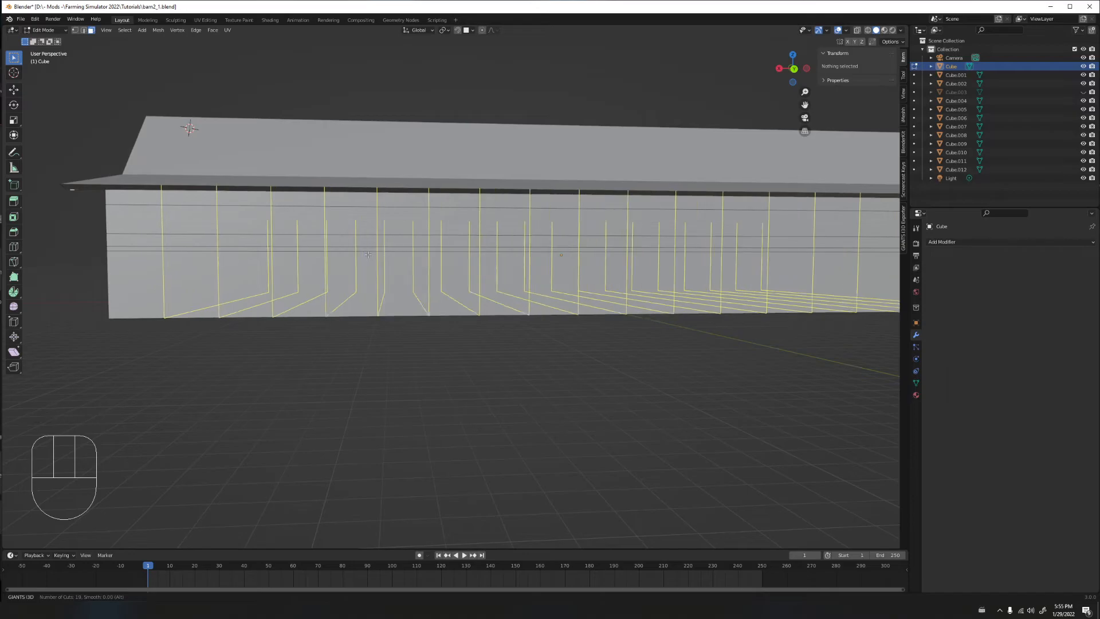
scroll(368, 255, up, 1)
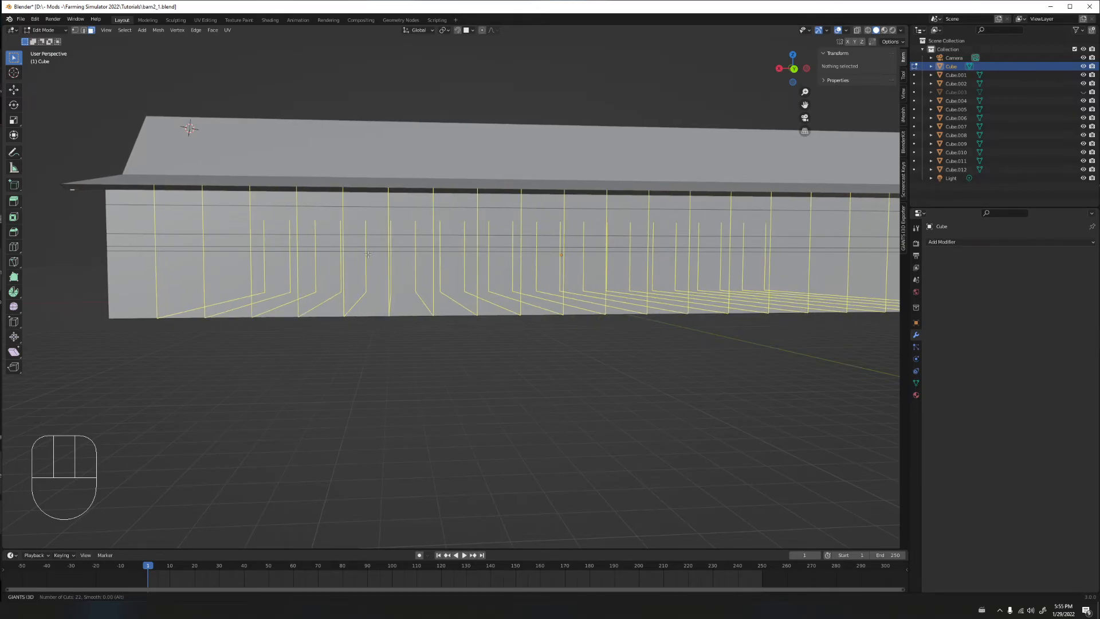
click(368, 254)
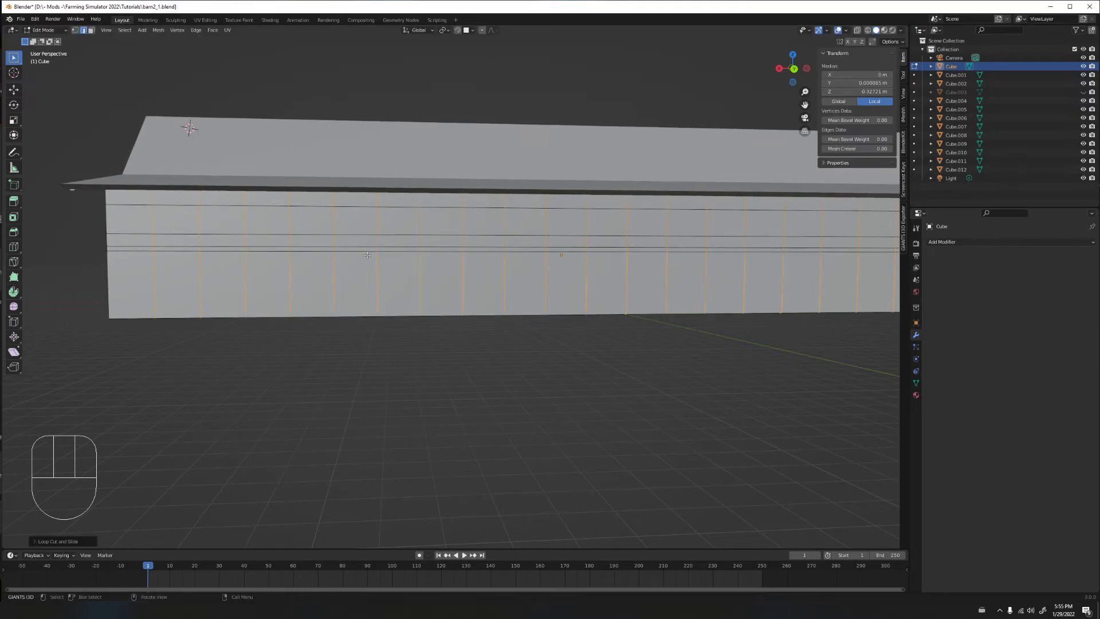
Add a horizontal loop cut around the lower part of the walls, about midway between the lowest existing cut and the ground
key(ctrl+r)
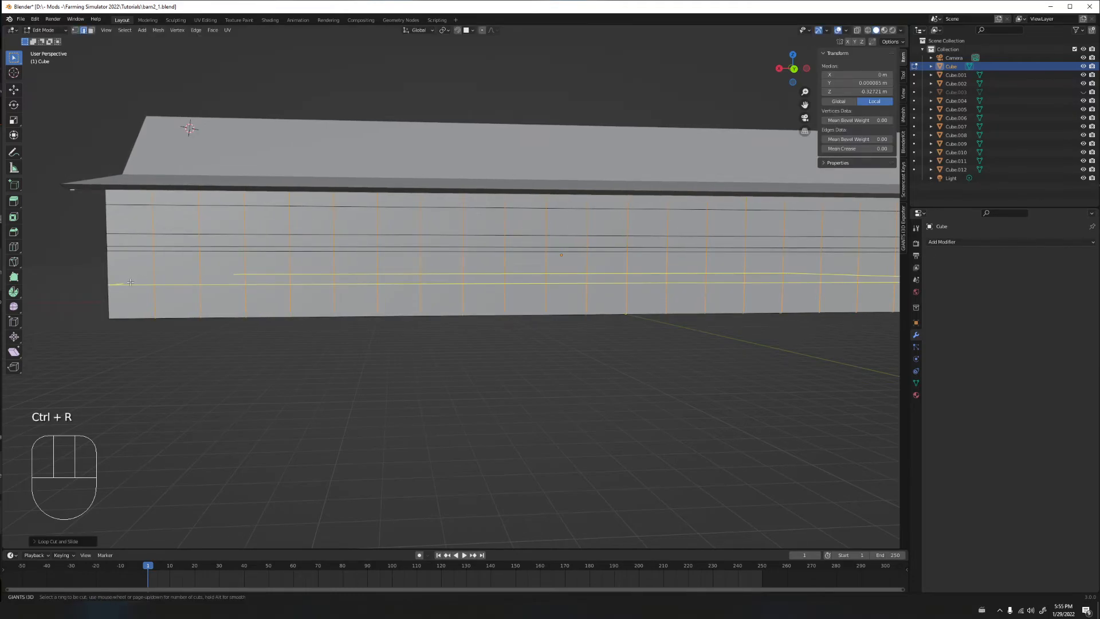
click(131, 281)
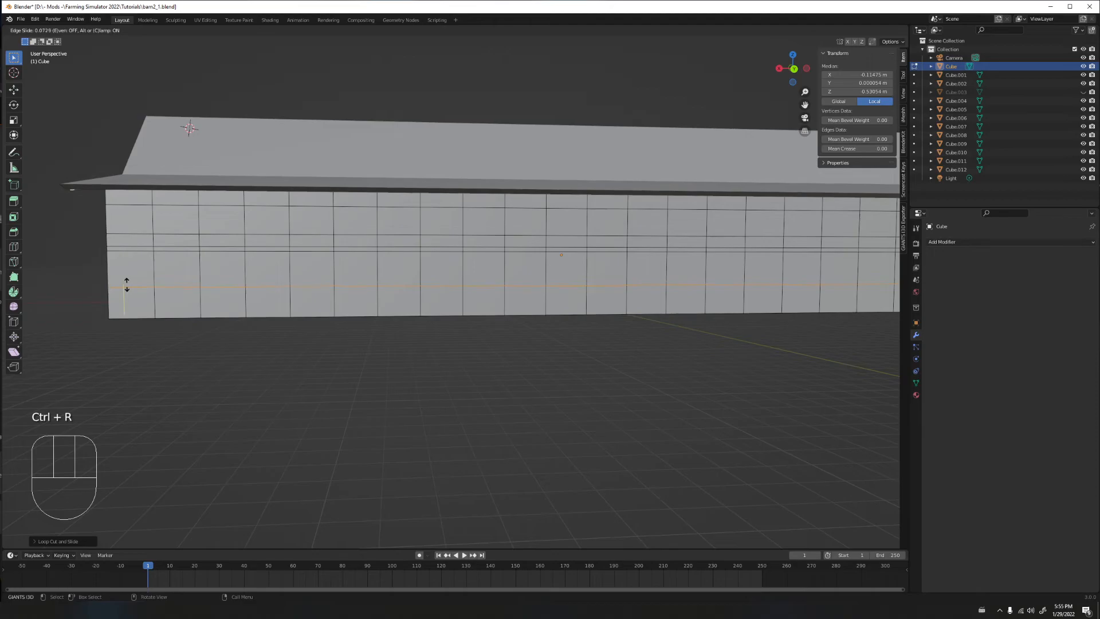
click(127, 284)
Extrude eight spaced window faces along the long side wall inward by 0.1 m
click(174, 277)
key(3)
click(176, 272)
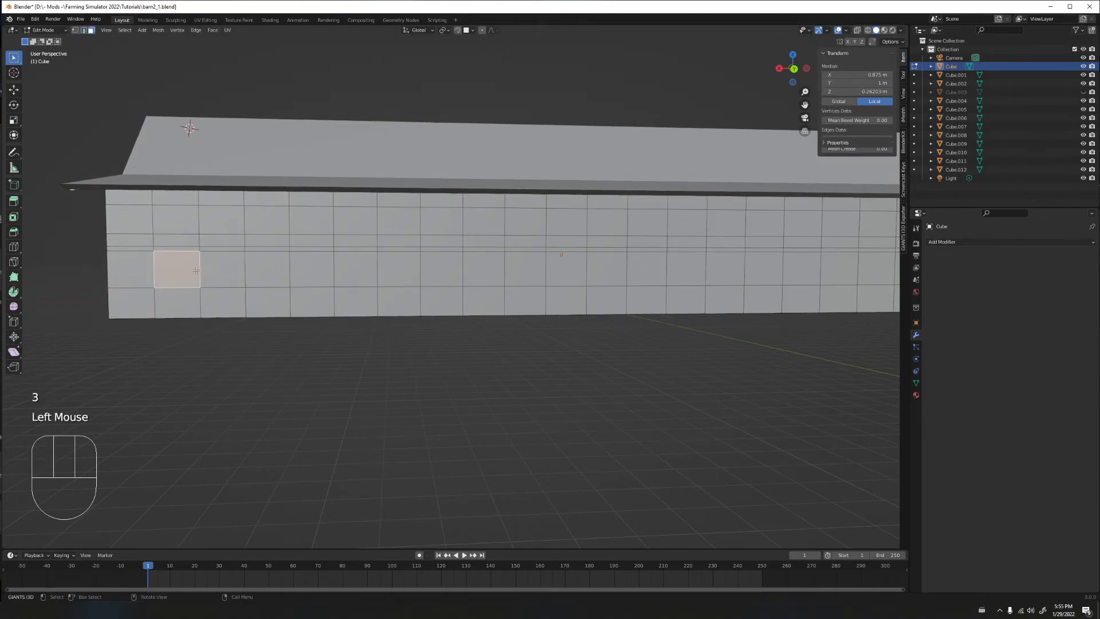
shift+click(268, 269)
shift+click(366, 273)
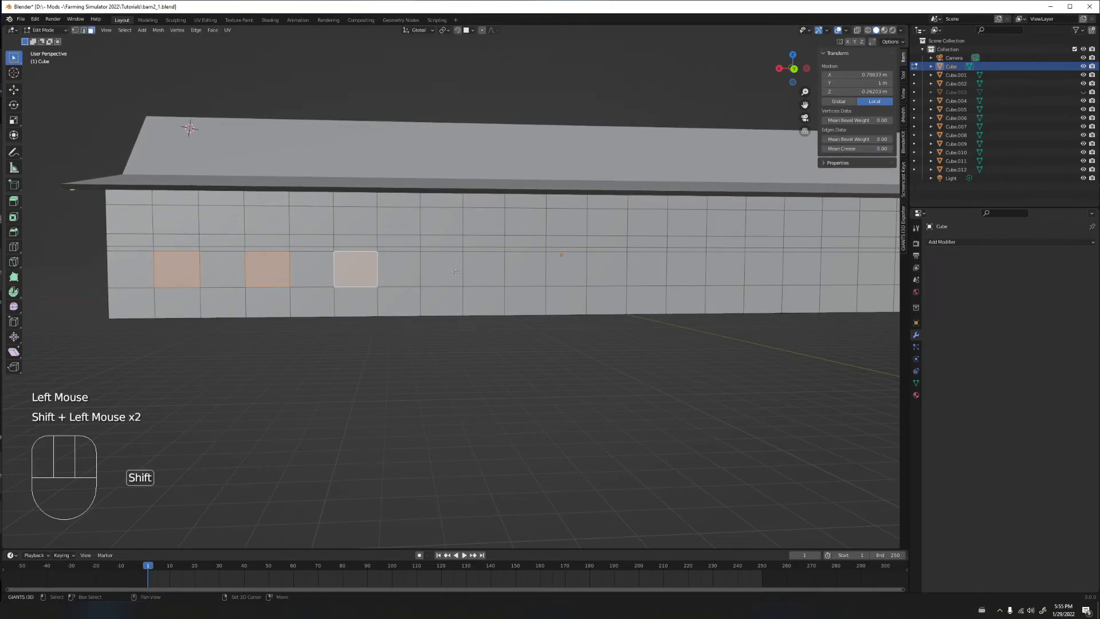
shift+click(441, 269)
shift+click(565, 269)
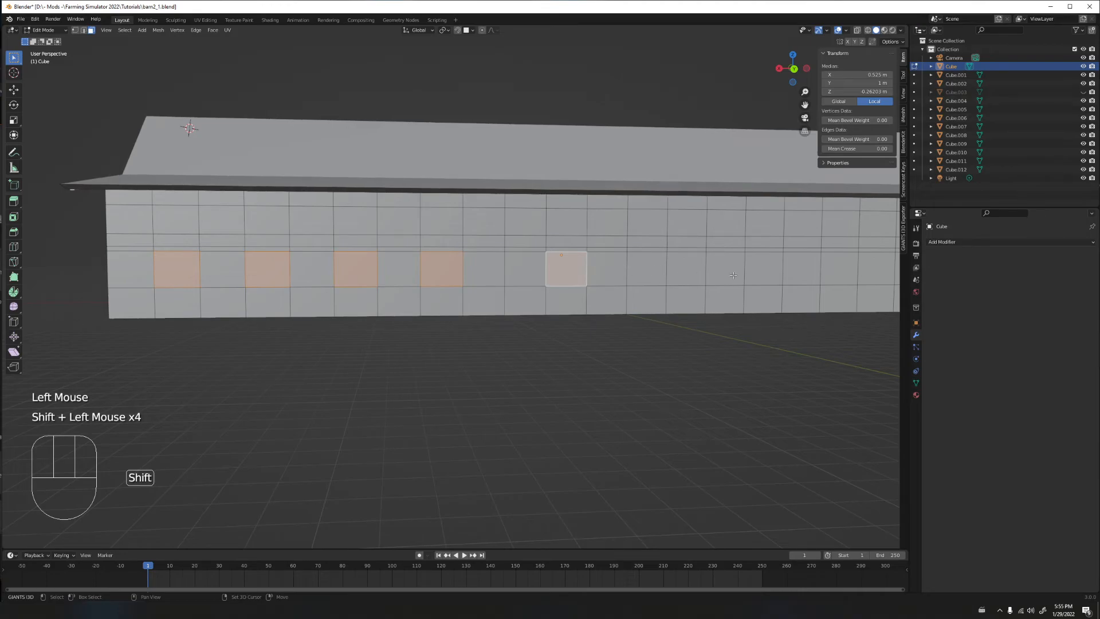
shift+click(848, 270)
shift+click(764, 269)
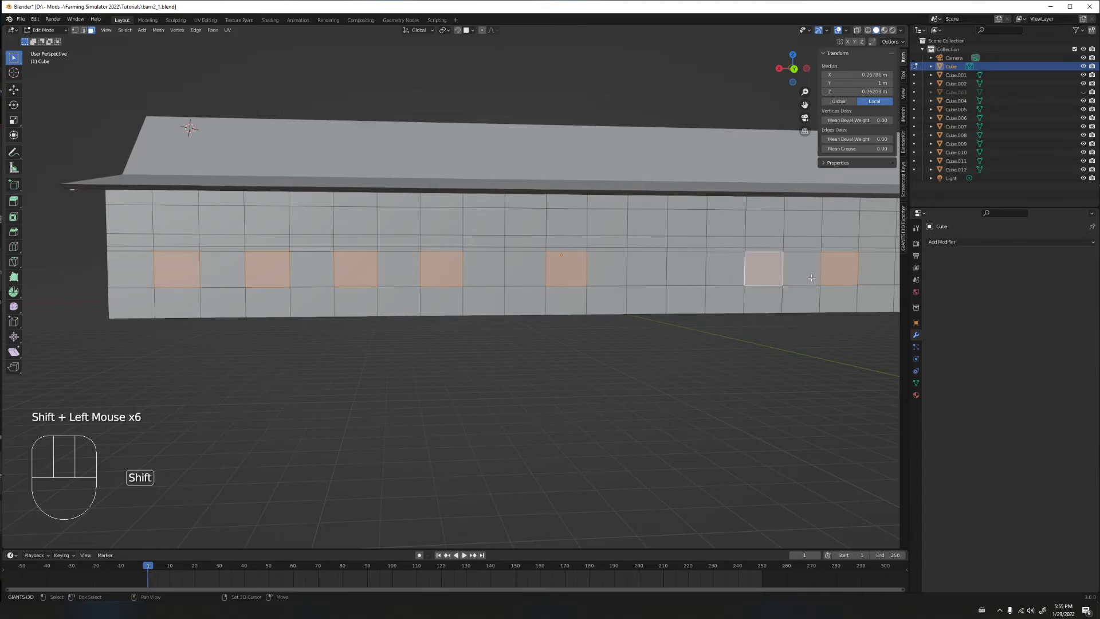
shift+middle_drag(754, 281, 471, 286)
shift+click(371, 295)
scroll(412, 298, down, 2)
scroll(423, 295, down, 1)
scroll(477, 293, up, 2)
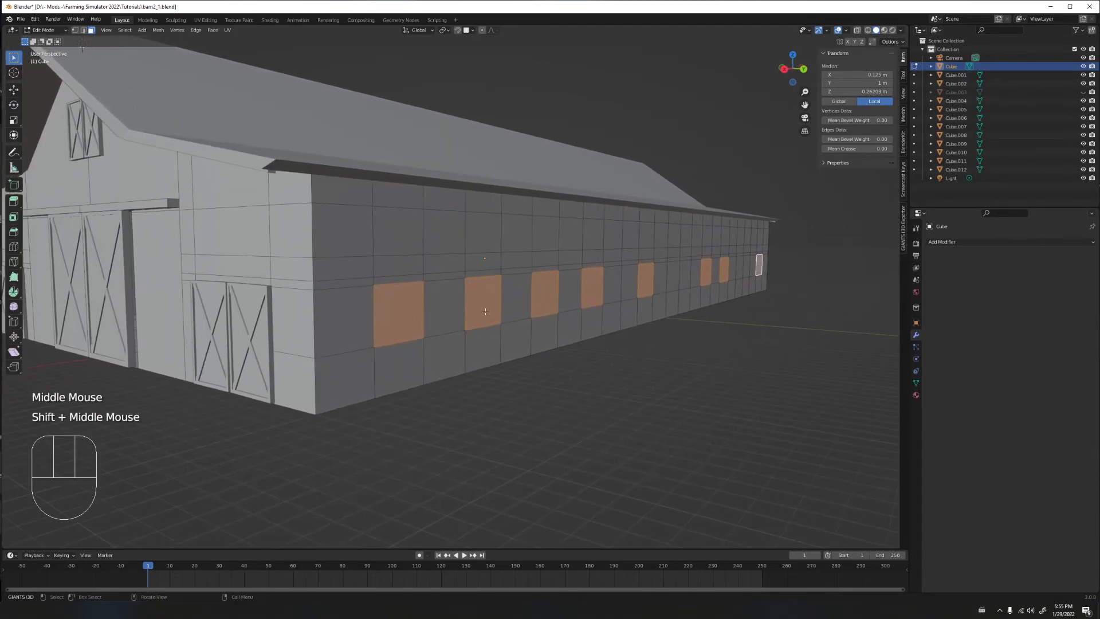
key(e)
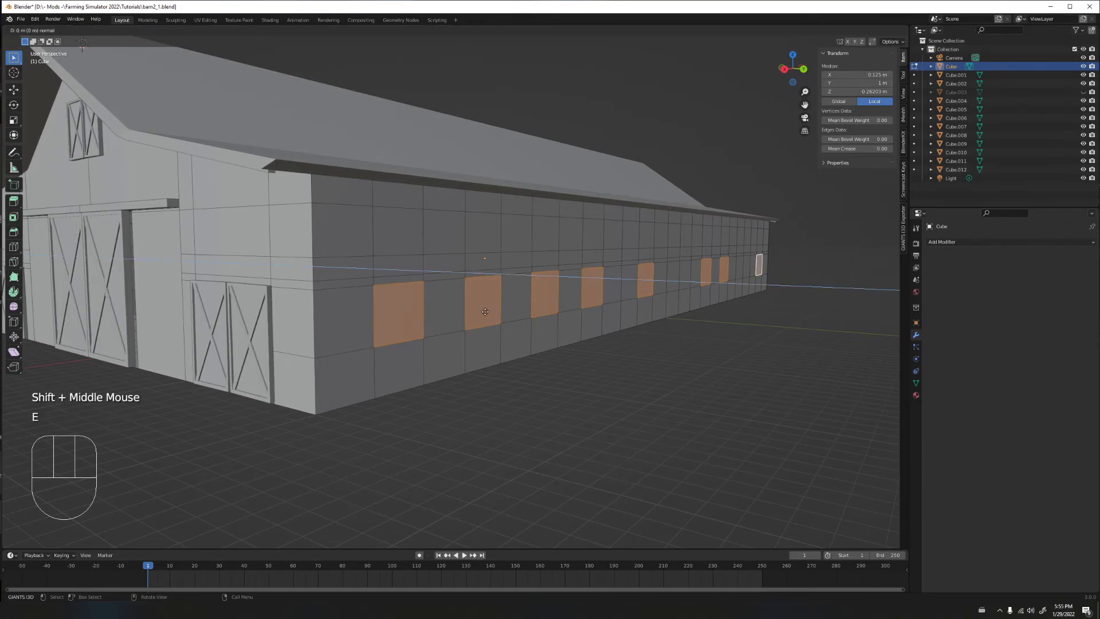
text(-0.1)
key(Return)
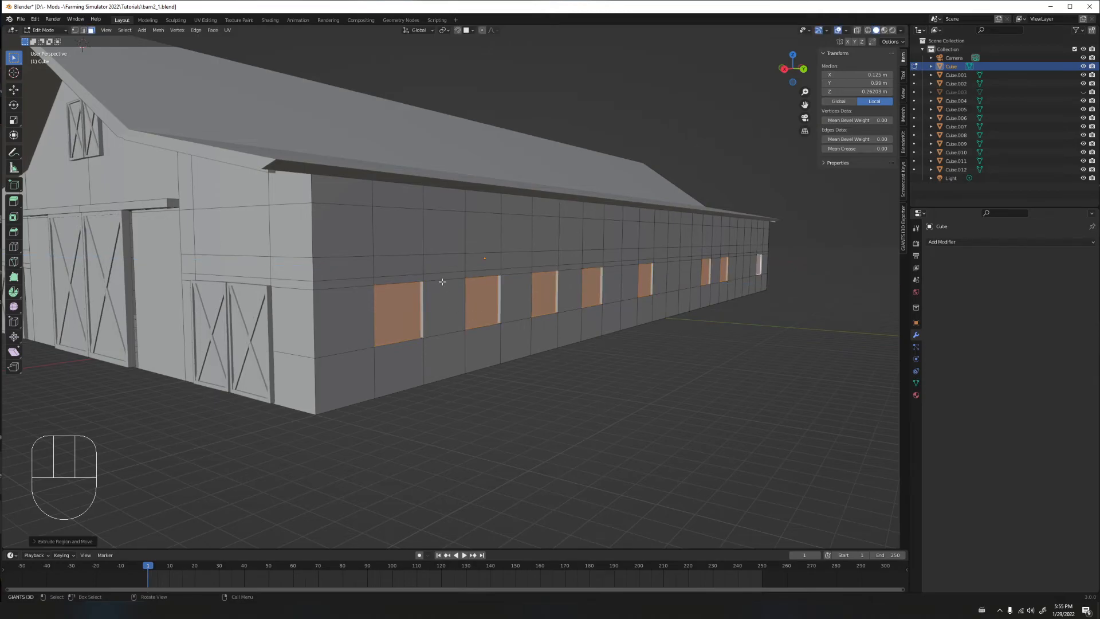
Extrude five spaced window faces along the opposite long side wall inward
scroll(442, 282, up, 3)
shift+middle_drag(468, 277, 410, 270)
middle_drag(548, 262, 434, 264)
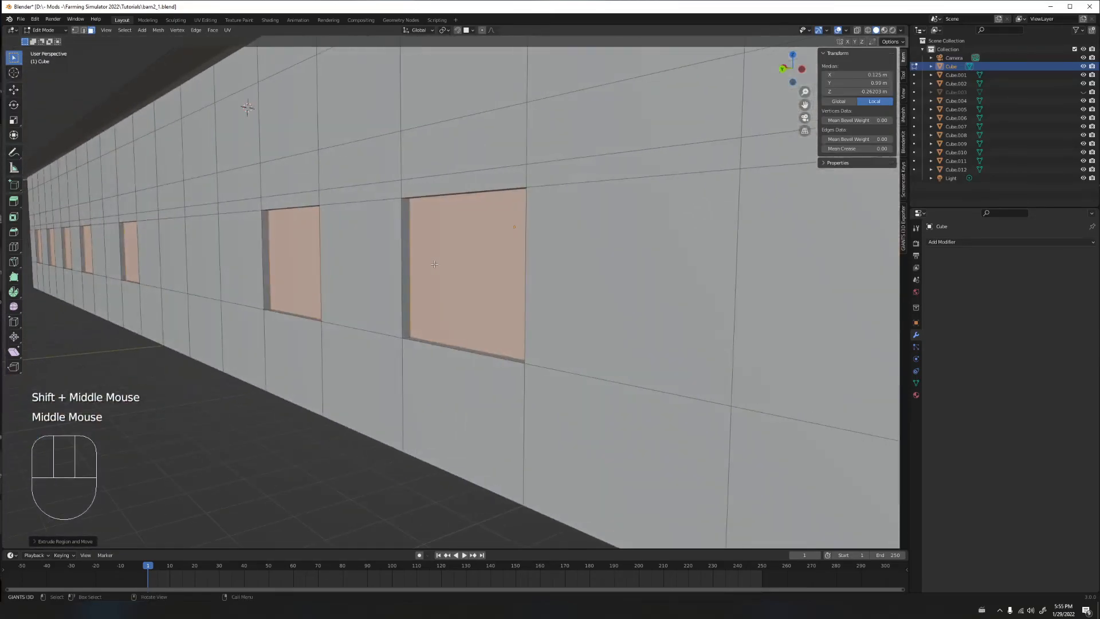
scroll(441, 258, up, 2)
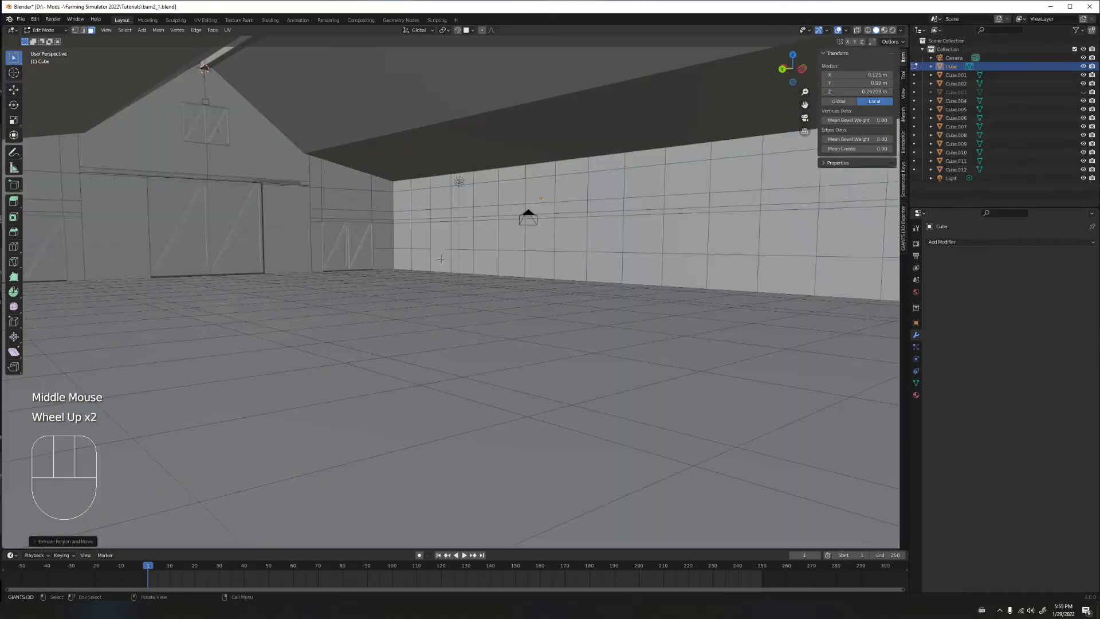
click(583, 236)
shift+middle_drag(584, 236, 532, 243)
shift+click(397, 244)
middle_drag(467, 251, 355, 260)
scroll(423, 252, up, 2)
shift+click(604, 213)
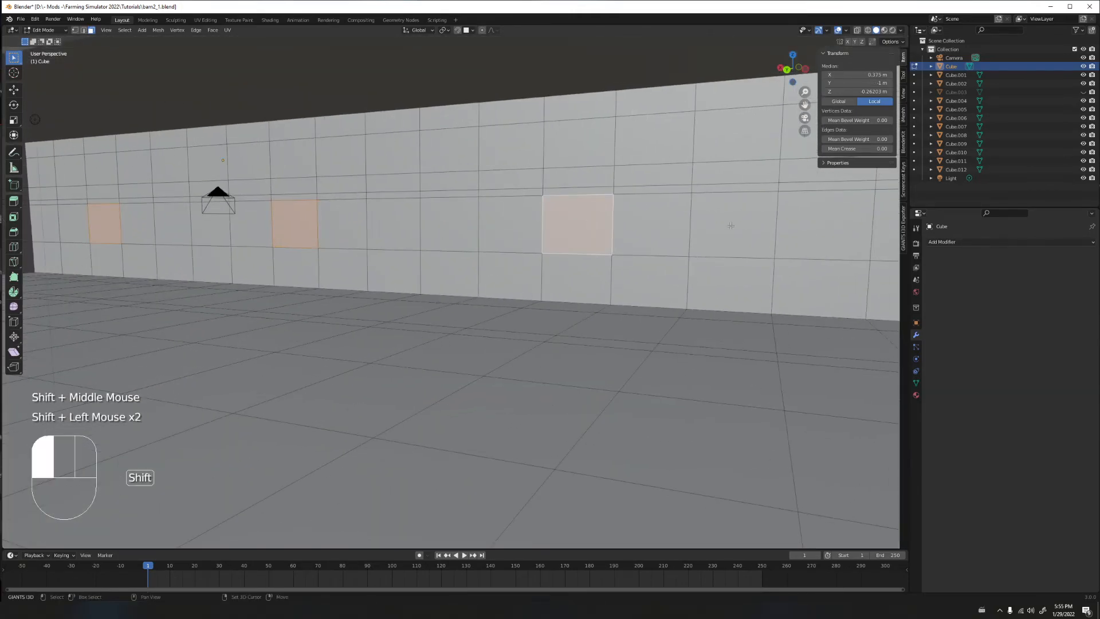
shift+click(730, 226)
shift+middle_drag(554, 226, 458, 229)
shift+middle_drag(619, 229, 458, 232)
shift+click(736, 231)
middle_drag(642, 243, 327, 236)
scroll(528, 248, down, 2)
scroll(458, 241, down, 2)
scroll(442, 249, down, 2)
middle_drag(328, 236, 399, 236)
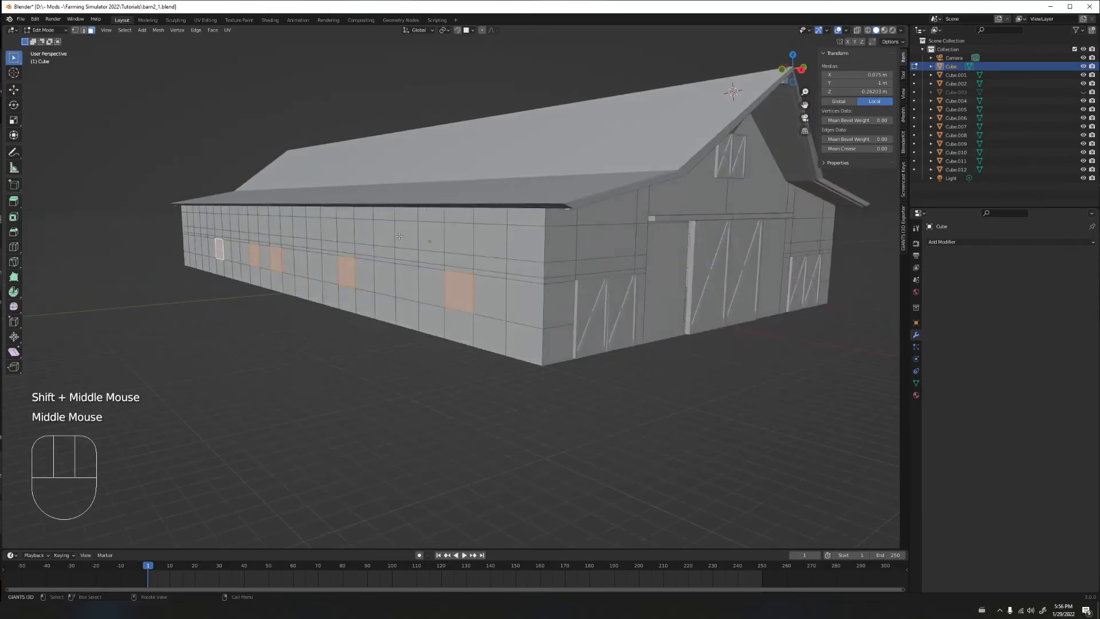
key(e)
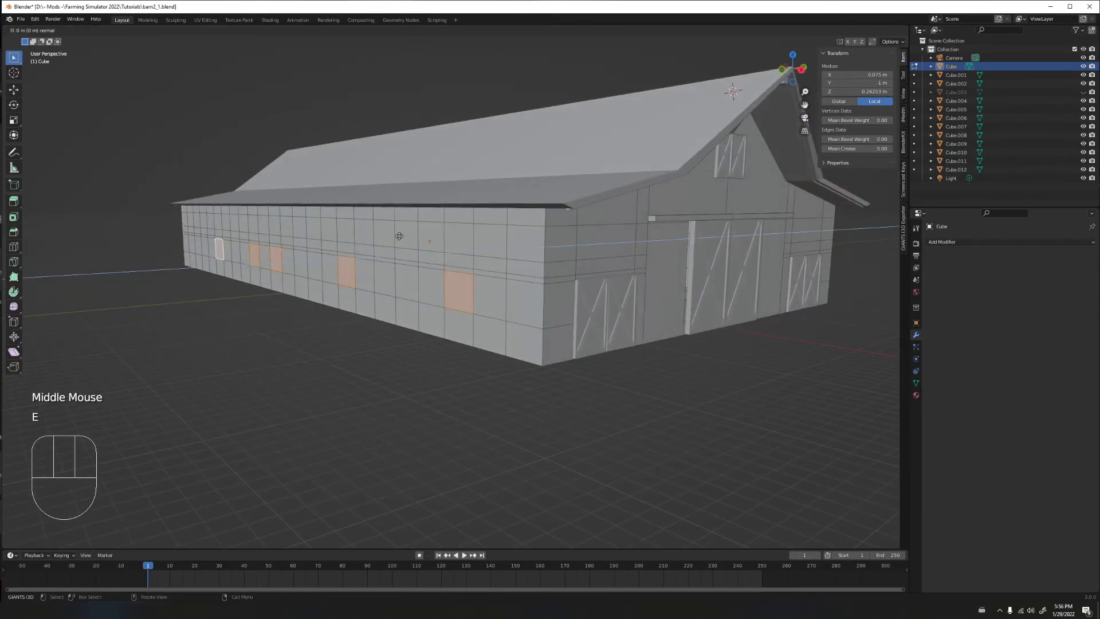
key(Return)
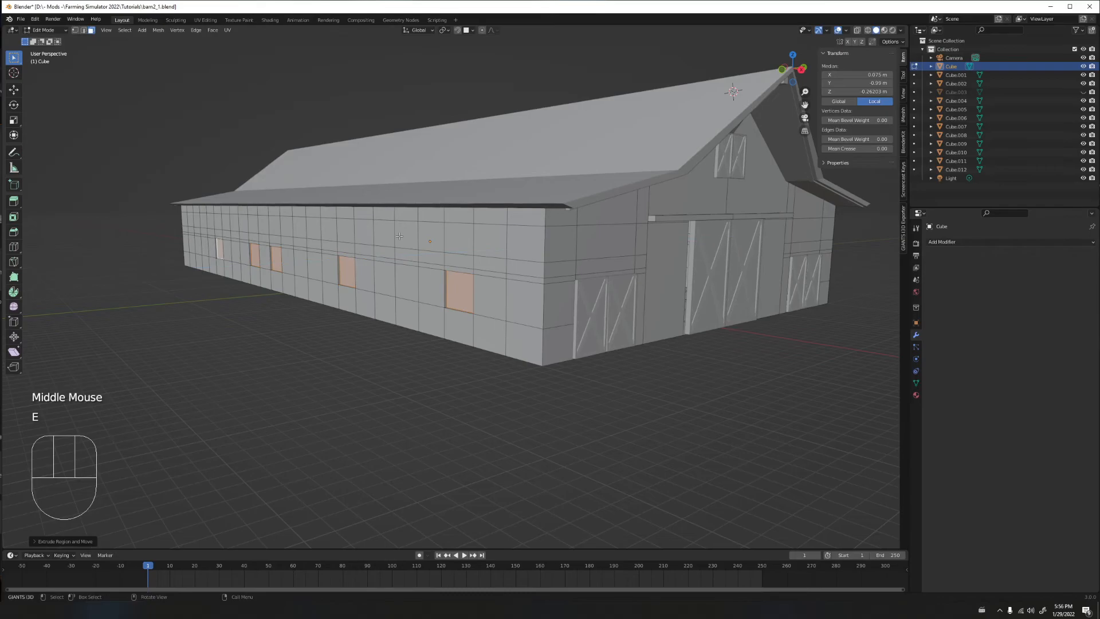
Delete the five recessed faces on the opposite long side wall to open the windows
scroll(399, 236, up, 3)
scroll(401, 238, down, 3)
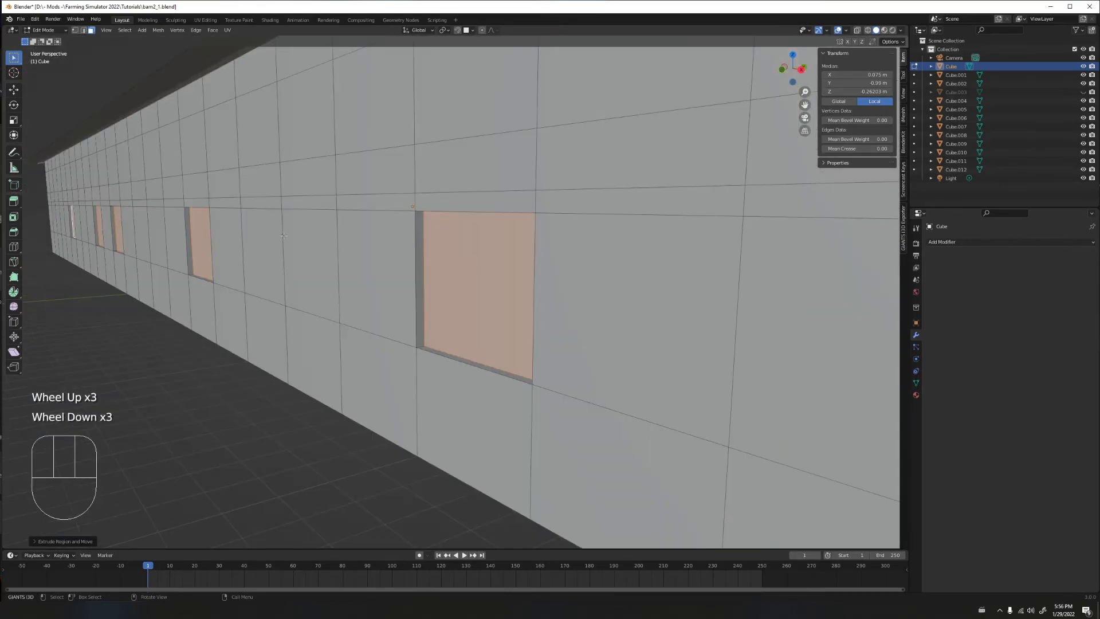
middle_drag(279, 229, 309, 229)
key(x)
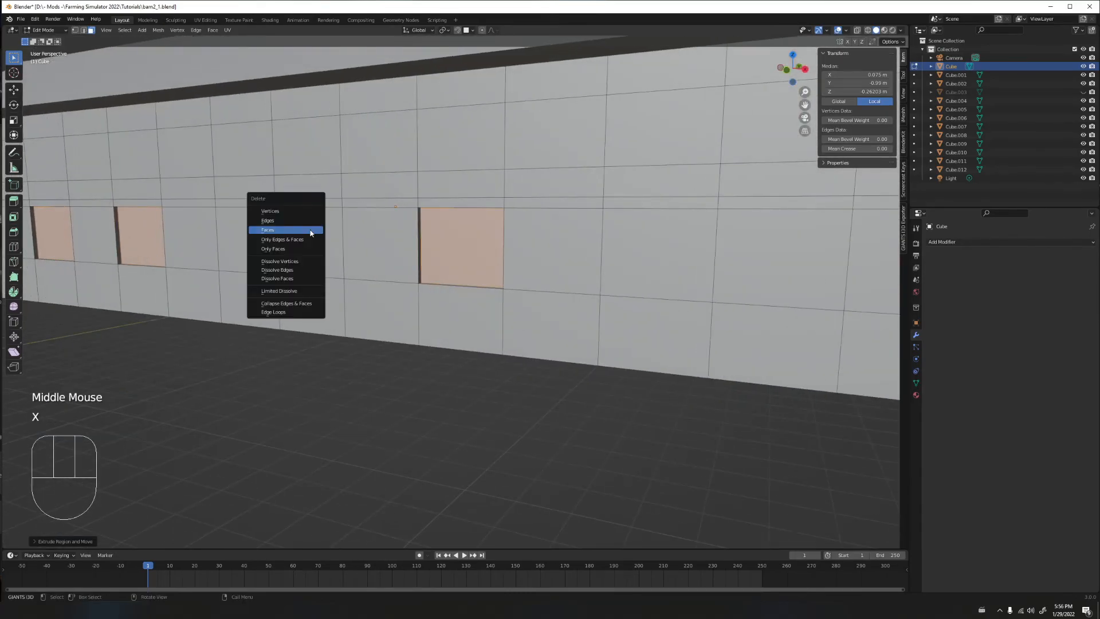
click(310, 230)
Undo the window openings, their extrusions and the multiple loop cuts on the long side walls
scroll(423, 163, up, 1)
middle_drag(423, 163, 424, 234)
scroll(443, 229, down, 3)
key(ctrl+z)
key(ctrl+z)
key(ctrl+z)
key(ctrl+z)
key(ctrl+z)
key(ctrl+z)
key(ctrl+z)
middle_drag(424, 233, 461, 235)
key(ctrl+z)
key(ctrl+z)
key(ctrl+z)
key(ctrl+z)
key(ctrl+z)
key(ctrl+z)
Return to Object Mode and add a Solidify modifier to the barn body
scroll(455, 229, up, 2)
scroll(456, 229, down, 2)
scroll(310, 177, up, 2)
shift+middle_drag(309, 177, 458, 231)
scroll(309, 246, up, 2)
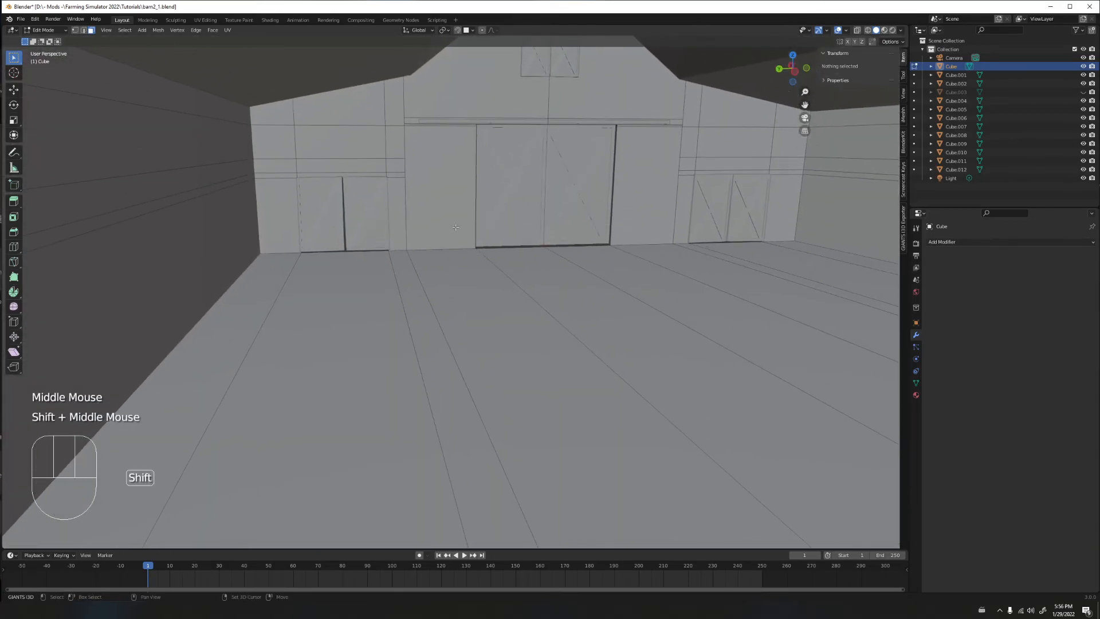
click(458, 232)
key(Tab)
middle_drag(427, 171, 629, 204)
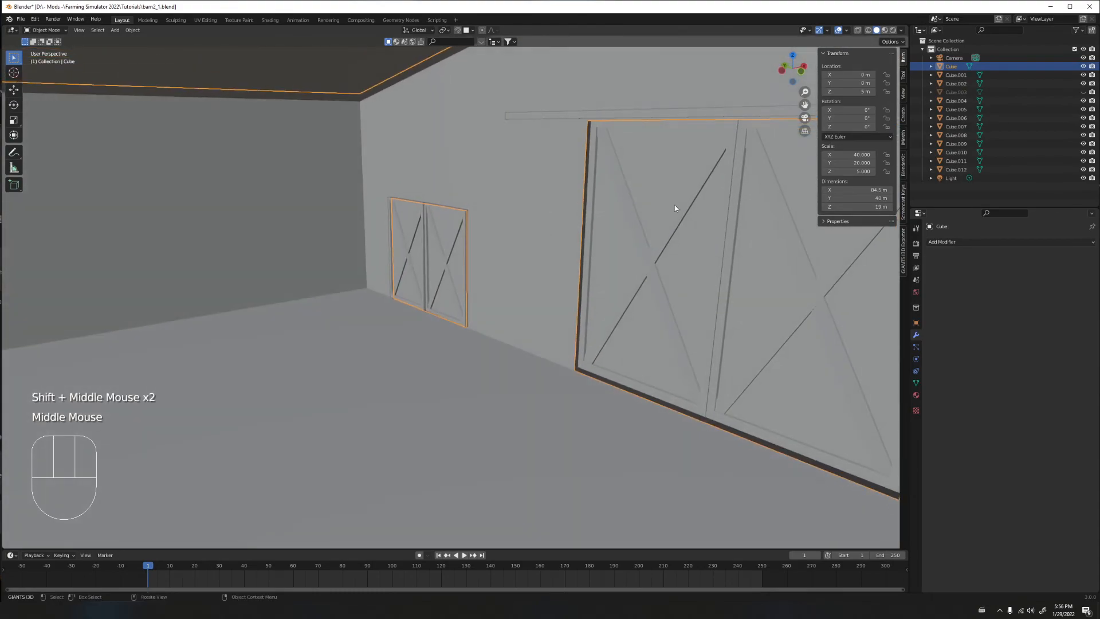
click(962, 242)
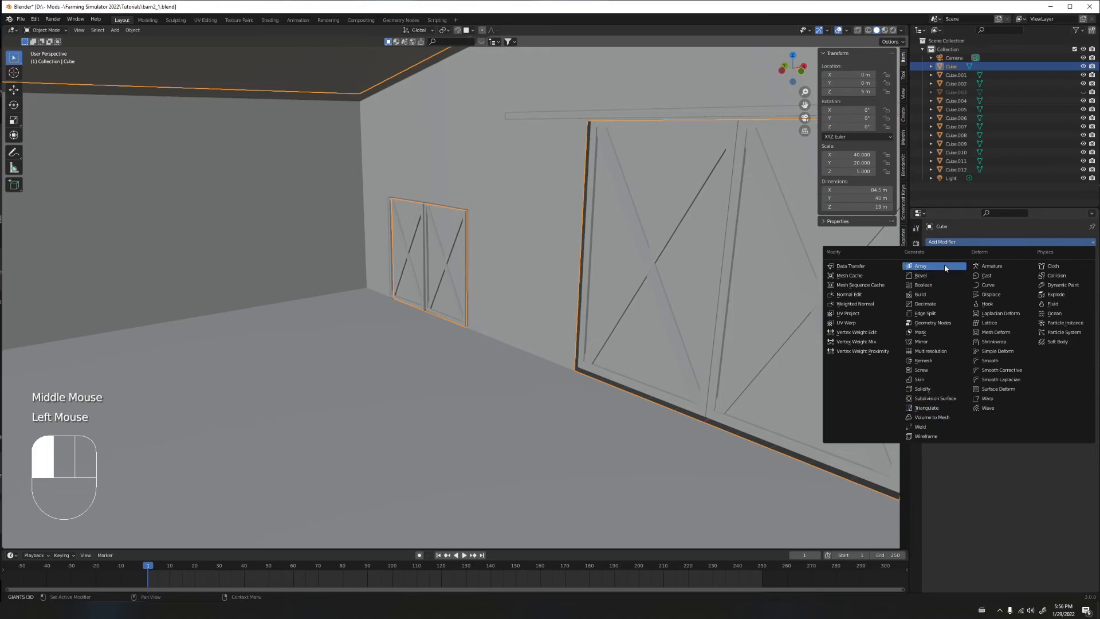
click(923, 389)
Examine the effect of the Solidify modifier on the barn's walls, door openings and roof from several angles
scroll(536, 278, up, 2)
shift+middle_drag(607, 247, 517, 277)
shift+middle_drag(372, 213, 483, 302)
scroll(458, 232, down, 3)
scroll(458, 231, down, 1)
scroll(482, 298, up, 1)
scroll(452, 263, up, 1)
scroll(432, 244, down, 4)
middle_drag(427, 235, 518, 249)
scroll(515, 248, up, 2)
scroll(518, 249, up, 2)
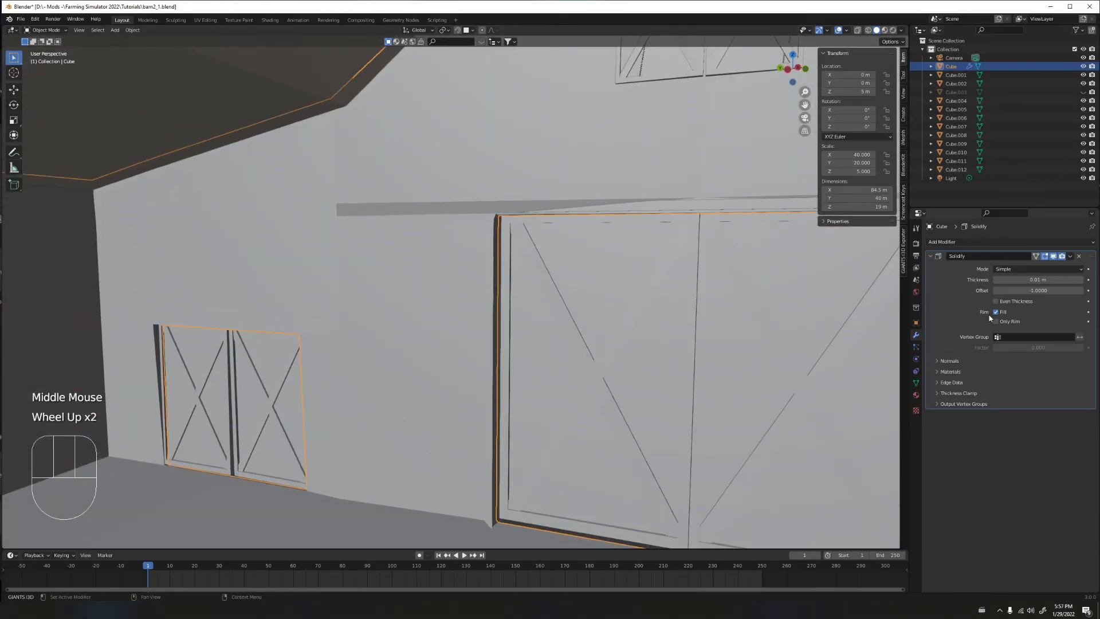
Enable Even Thickness on the barn body's Solidify modifier and set its thickness to 0.01 m
click(995, 300)
middle_drag(550, 223, 575, 185)
drag(1035, 279, 1082, 280)
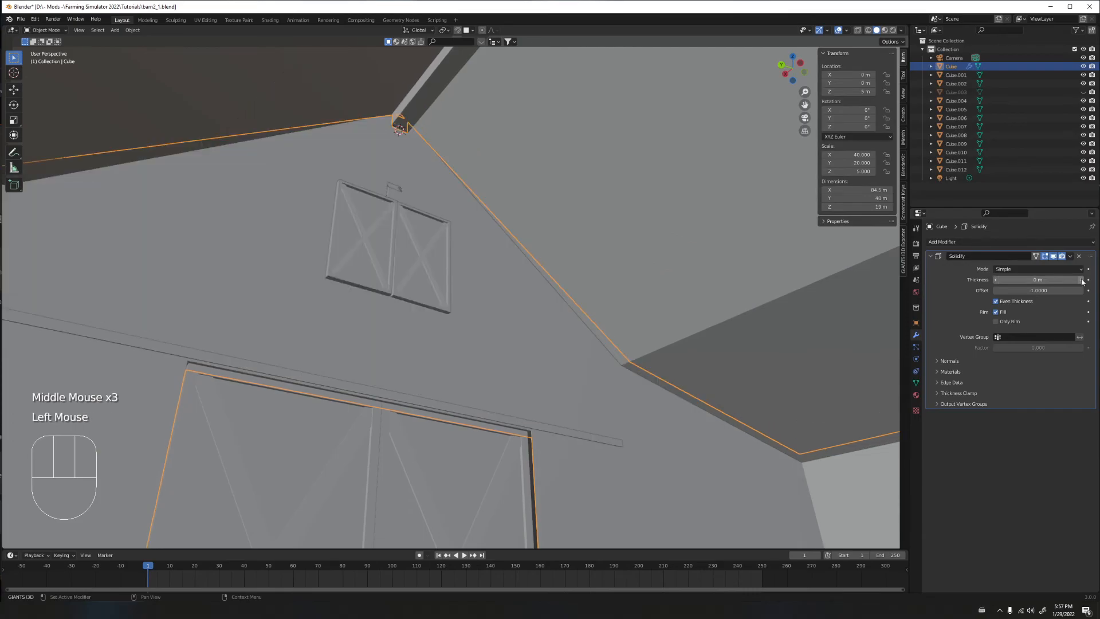
click(1082, 280)
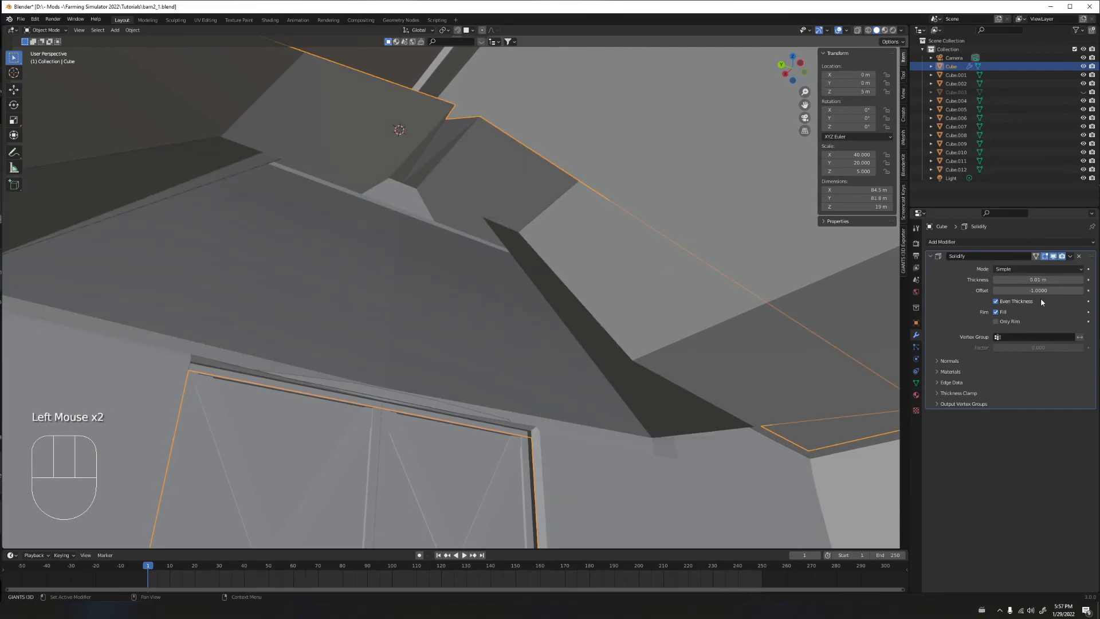
Toggle the Solidify modifier's Fill and Even Thickness options for comparison, then set its Offset to 1.0000 with Even Thickness enabled
click(996, 312)
click(996, 312)
click(996, 312)
click(995, 312)
click(995, 301)
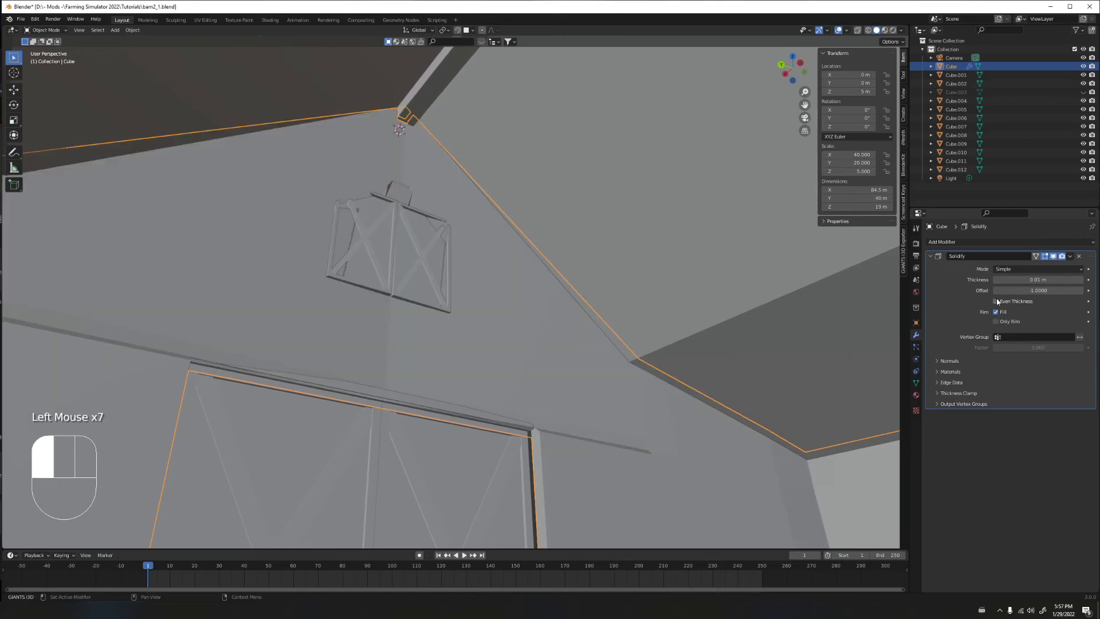
click(995, 301)
mouse_move(1037, 290)
mouse_down()
mouse_move(998, 290)
mouse_move(1031, 291)
mouse_up()
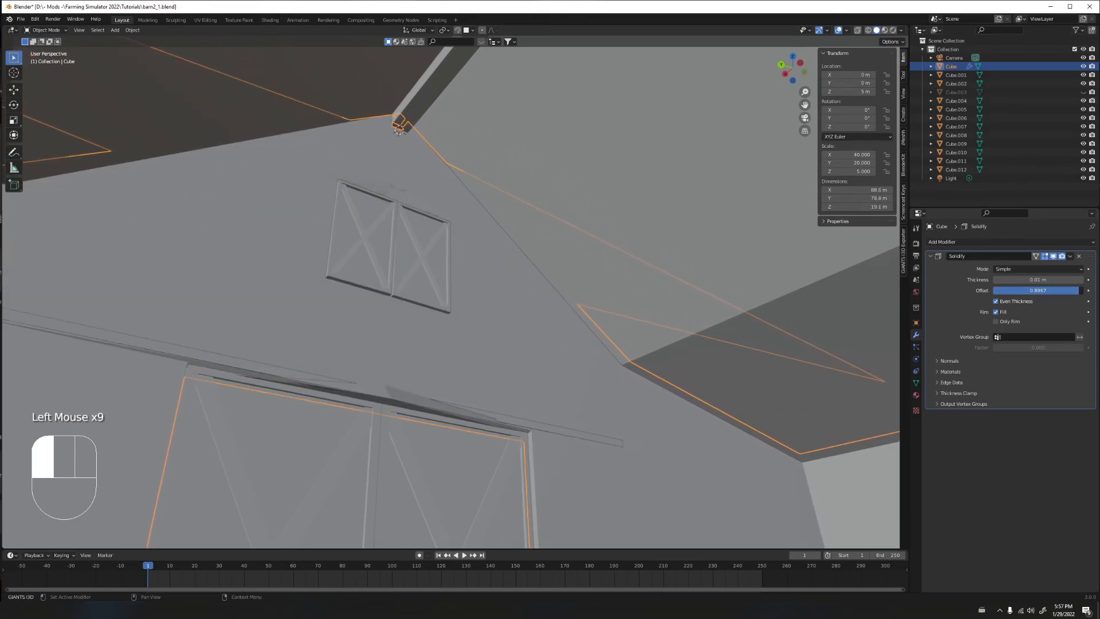
Examine how the changed Solidify offset affects the barn's upper gable wall and roof from several angles
middle_drag(557, 268, 691, 295)
scroll(689, 294, down, 5)
mouse_move(529, 291)
middle_down()
mouse_move(512, 299)
mouse_move(538, 304)
mouse_move(585, 288)
mouse_move(611, 298)
mouse_move(499, 291)
mouse_move(474, 304)
mouse_move(501, 300)
mouse_move(525, 275)
middle_up()
scroll(420, 171, up, 2)
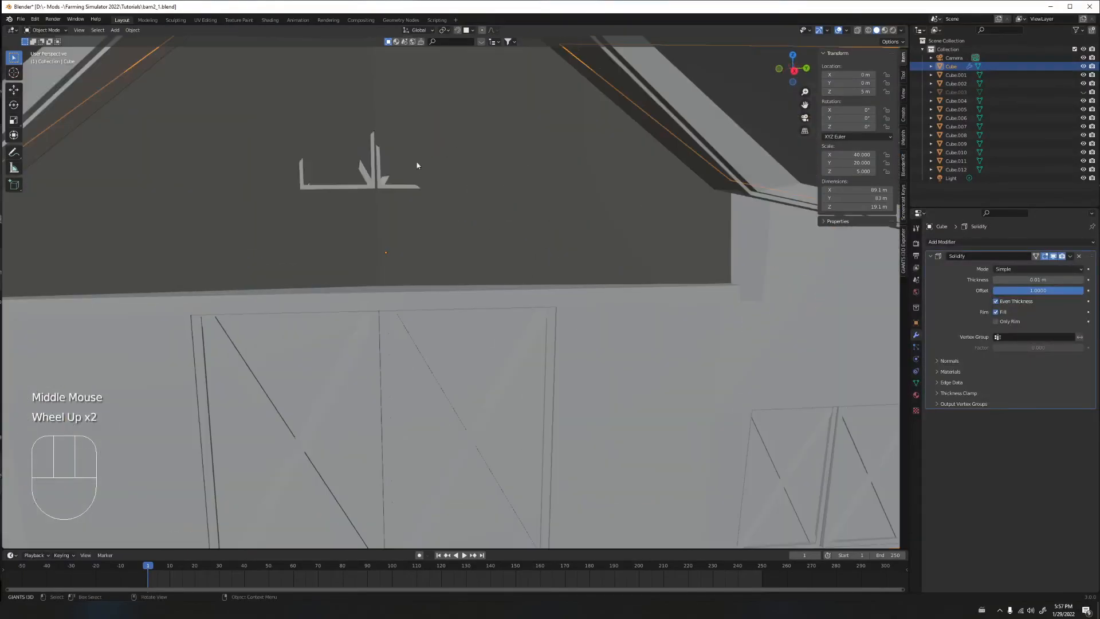
shift+middle_drag(420, 172, 437, 302)
middle_drag(420, 245, 410, 232)
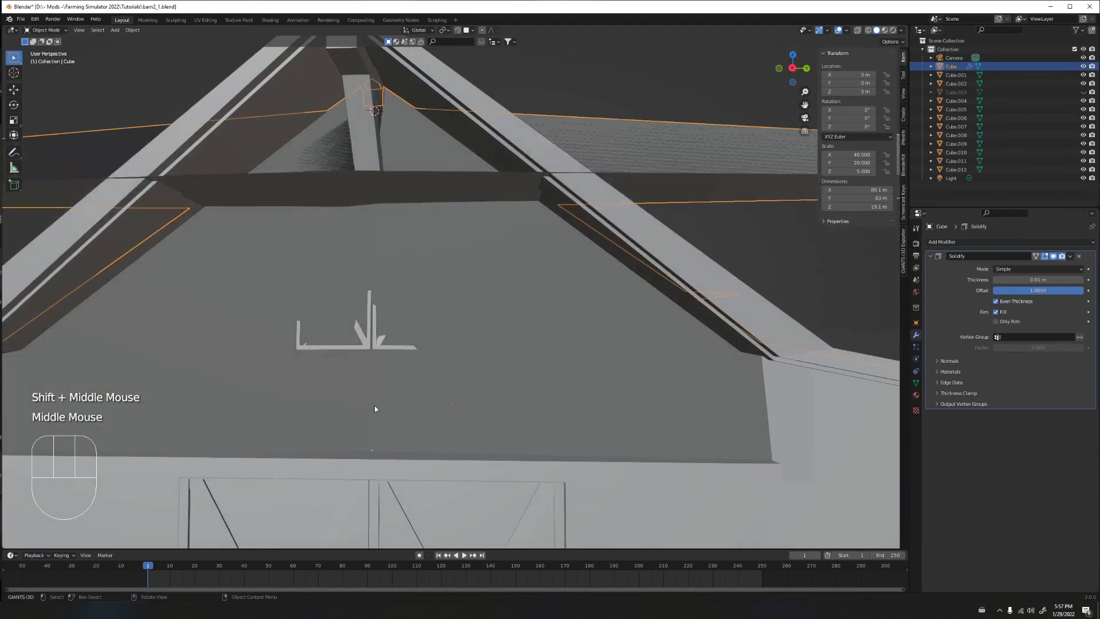
middle_drag(415, 311, 501, 314)
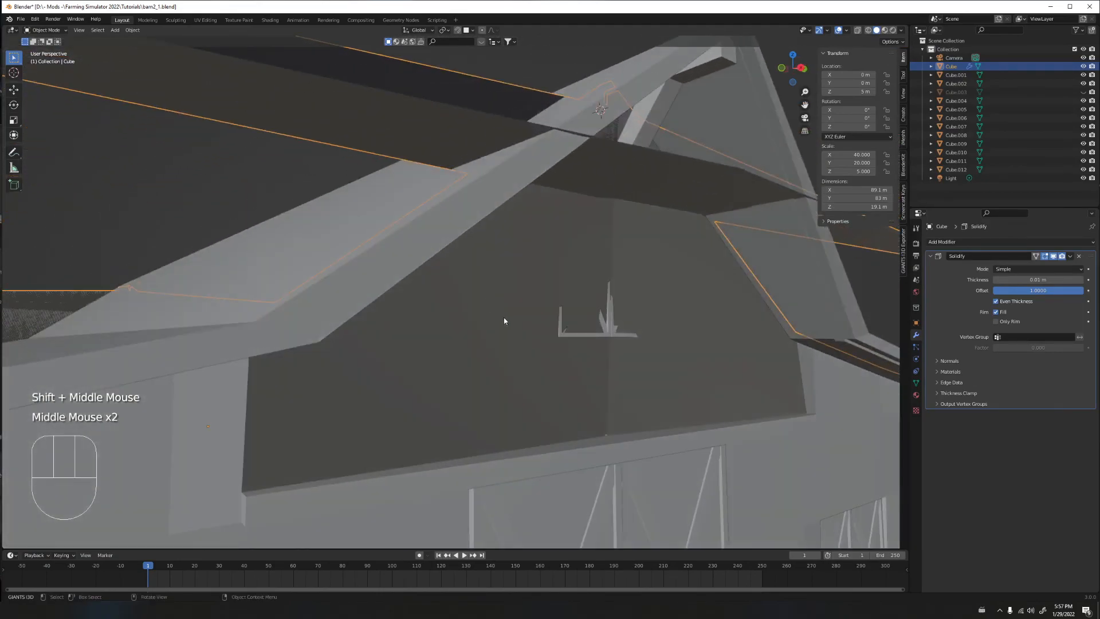
middle_drag(560, 268, 573, 286)
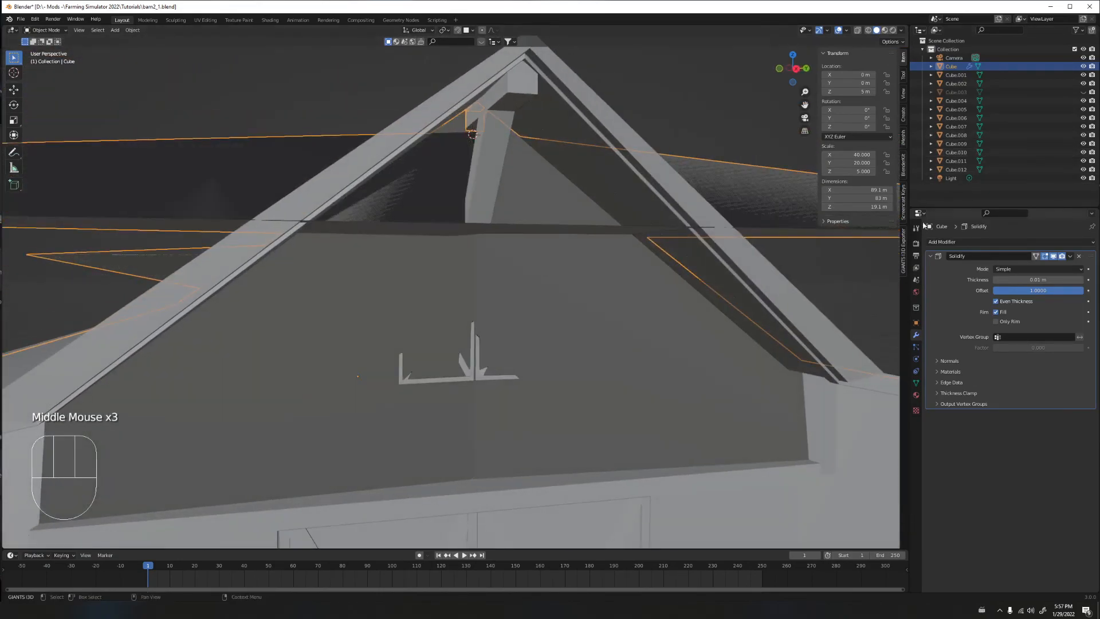
Examine the large front doors, the base of the wall and the whole gable end for the effect of the Solidify offset
scroll(656, 297, up, 2)
shift+middle_drag(656, 298, 565, 327)
shift+scroll(504, 225, down, 1)
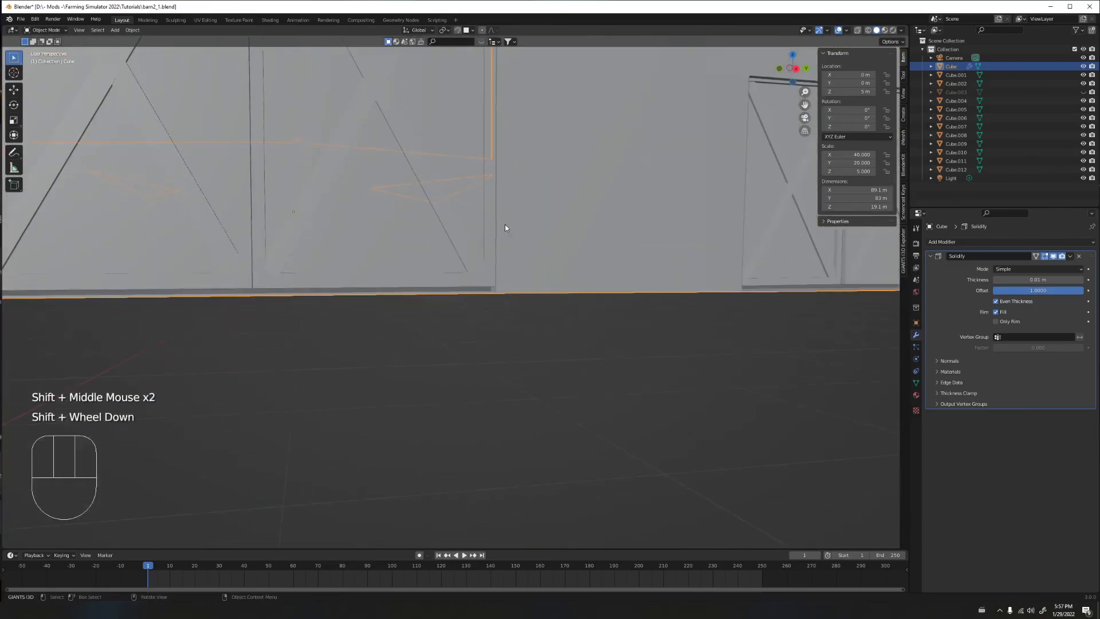
scroll(497, 217, up, 2)
middle_drag(496, 217, 524, 221)
shift+middle_drag(549, 183, 533, 228)
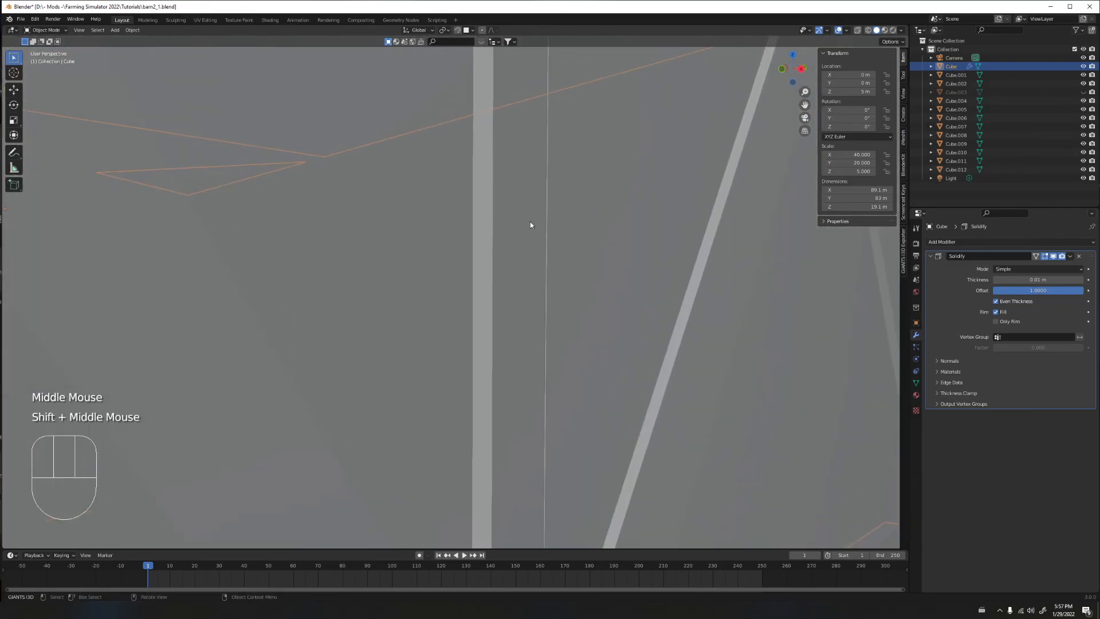
scroll(517, 182, up, 2)
shift+middle_drag(518, 182, 437, 270)
scroll(456, 246, down, 2)
scroll(456, 247, down, 2)
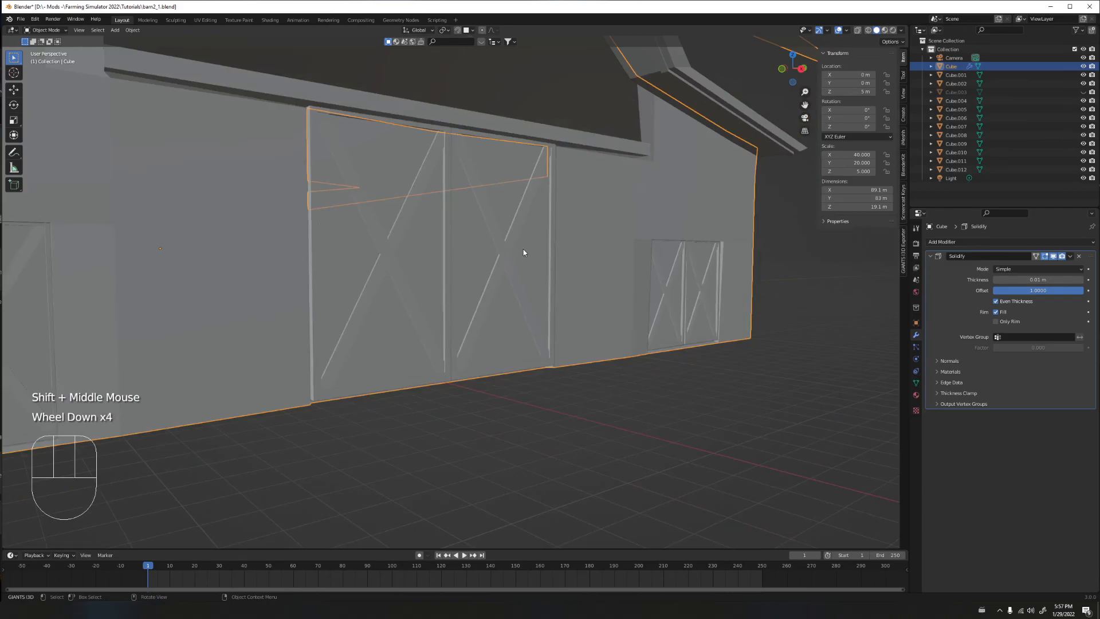
mouse_move(552, 246)
middle_down()
mouse_move(477, 246)
mouse_move(464, 279)
mouse_move(520, 267)
mouse_move(518, 255)
mouse_move(617, 246)
mouse_move(540, 246)
mouse_move(439, 222)
mouse_move(470, 263)
mouse_move(567, 265)
mouse_move(542, 250)
middle_up()
scroll(479, 290, up, 2)
scroll(463, 279, down, 2)
scroll(520, 267, down, 2)
scroll(440, 220, up, 2)
Undo the Offset, Even Thickness and other Solidify changes on the barn body, including the addition of the modifier itself
key(ctrl+z)
key(ctrl+z)
key(ctrl+z)
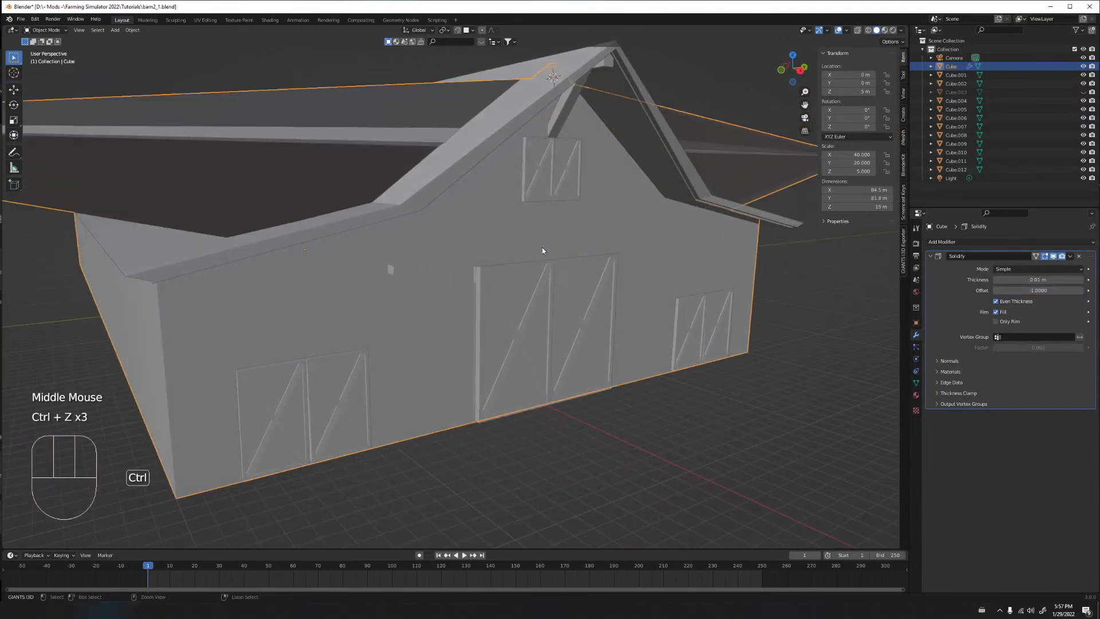
key(ctrl+z)
key(ctrl+z)
key(ctrl+z)
key(ctrl+z)
middle_drag(541, 246, 518, 297)
scroll(525, 274, up, 4)
scroll(567, 286, up, 2)
scroll(518, 297, up, 2)
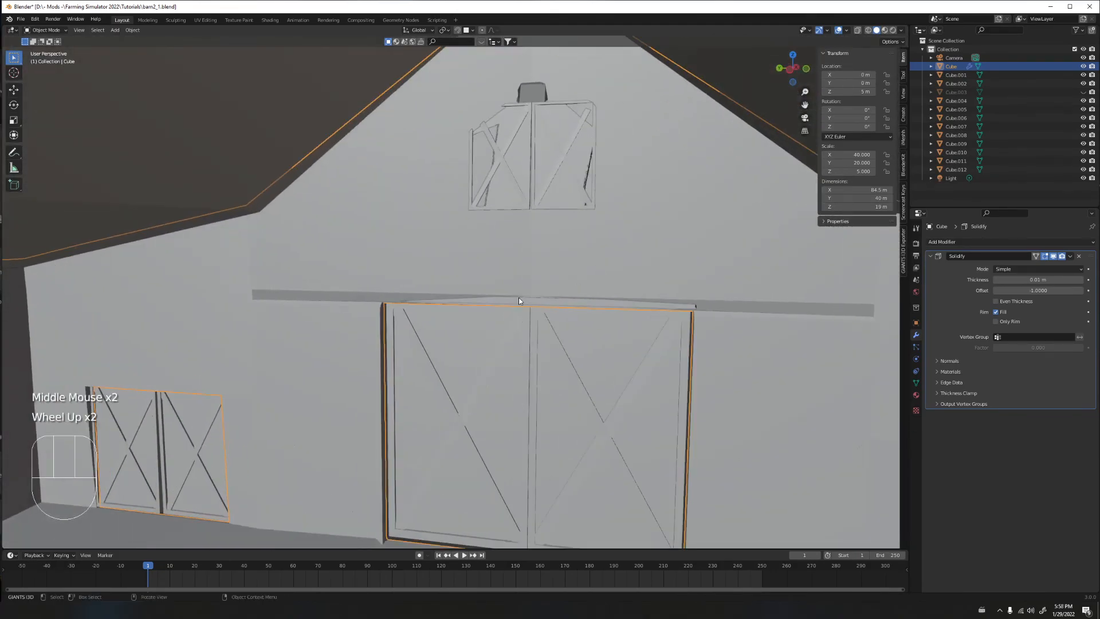
key(ctrl+z)
Inspect the whole barn from both front corners and select its roof object
shift+middle_drag(309, 301, 686, 219)
shift+scroll(555, 204, down, 1)
scroll(572, 243, down, 5)
middle_drag(573, 242, 503, 265)
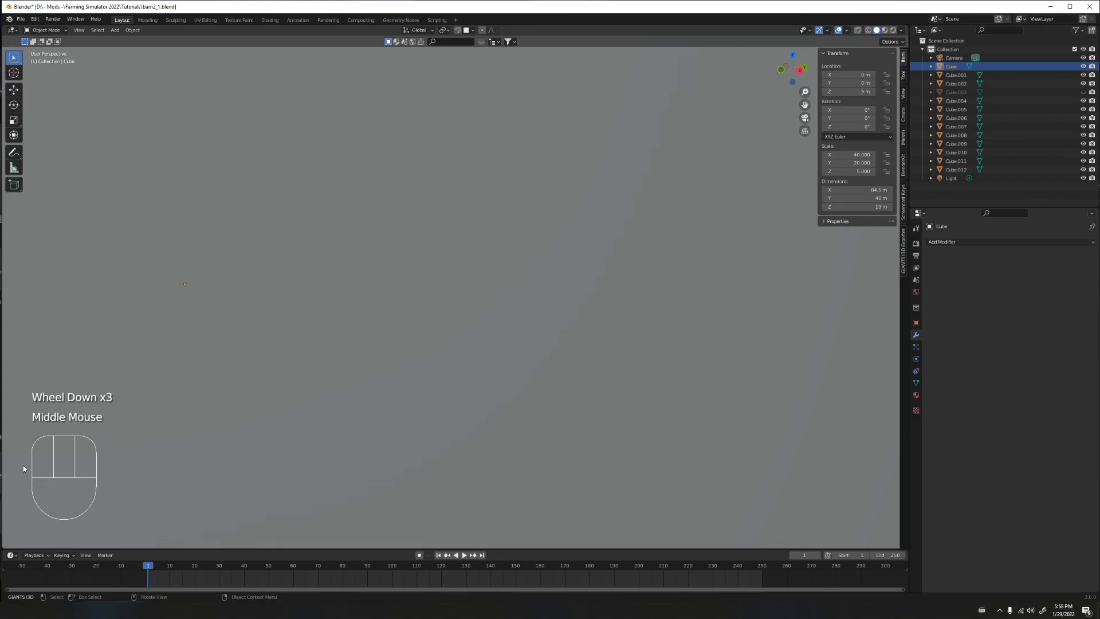
scroll(515, 320, down, 3)
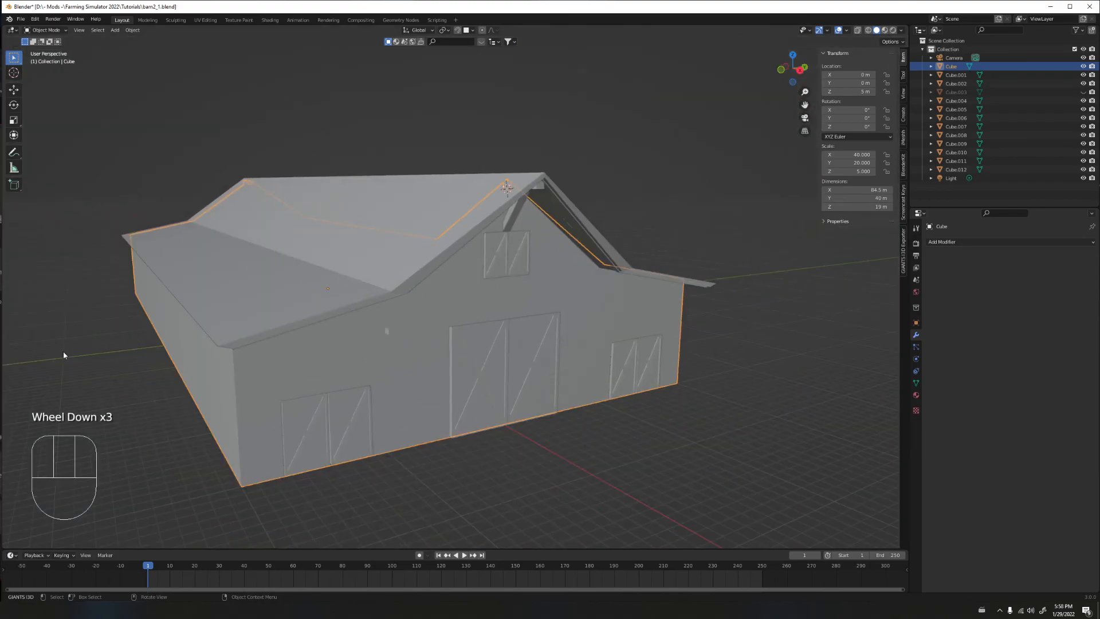
middle_drag(77, 351, 320, 323)
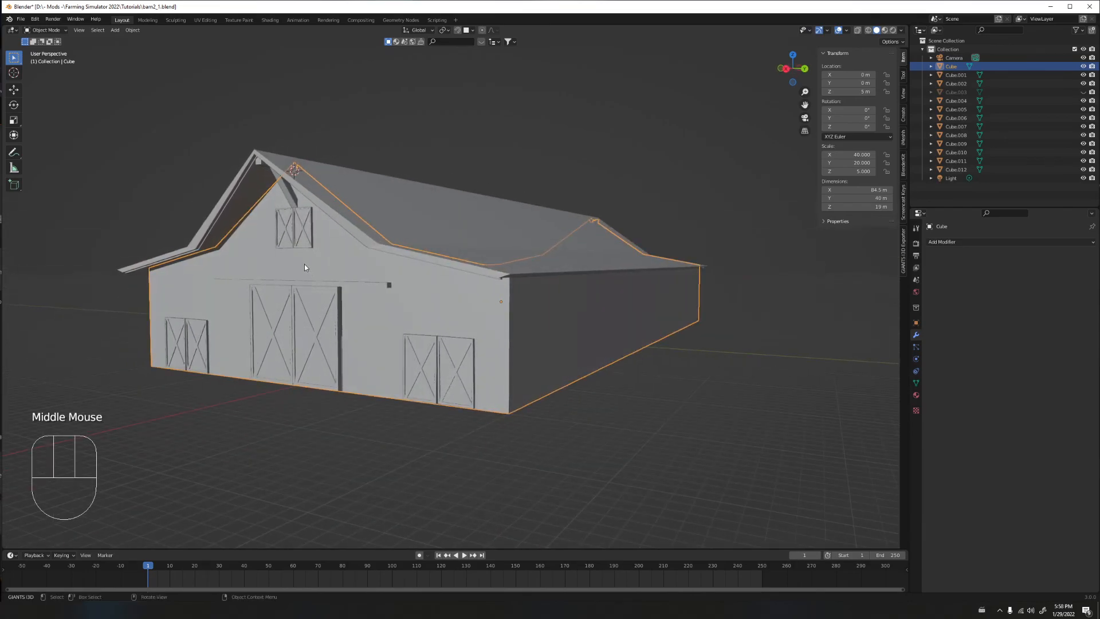
middle_drag(315, 298, 491, 287)
click(377, 274)
click(390, 181)
scroll(506, 284, up, 2)
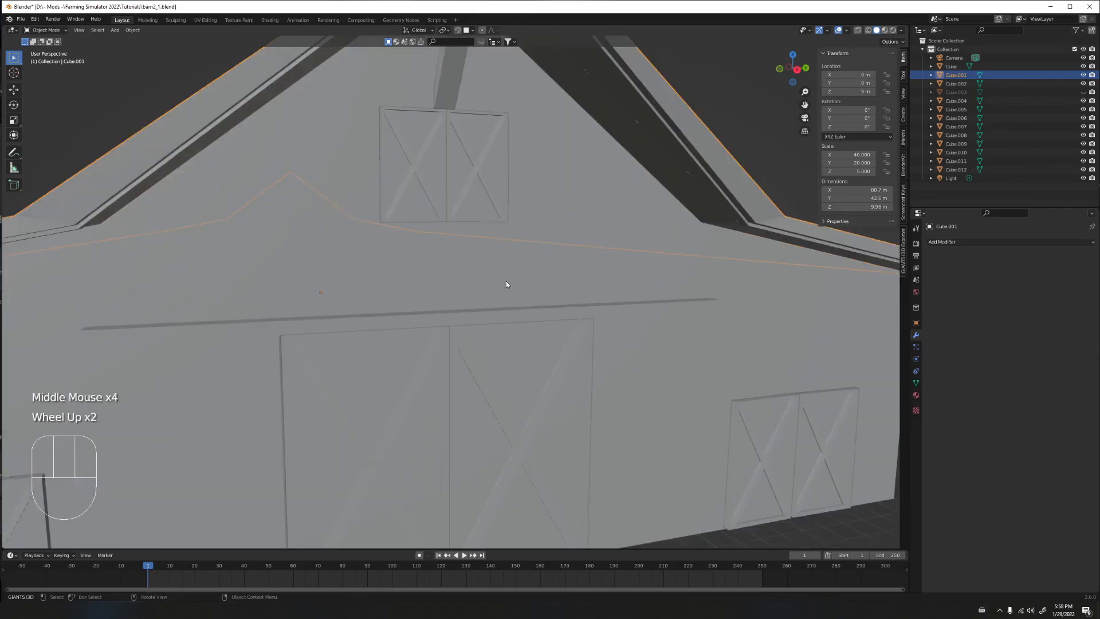
scroll(505, 283, down, 2)
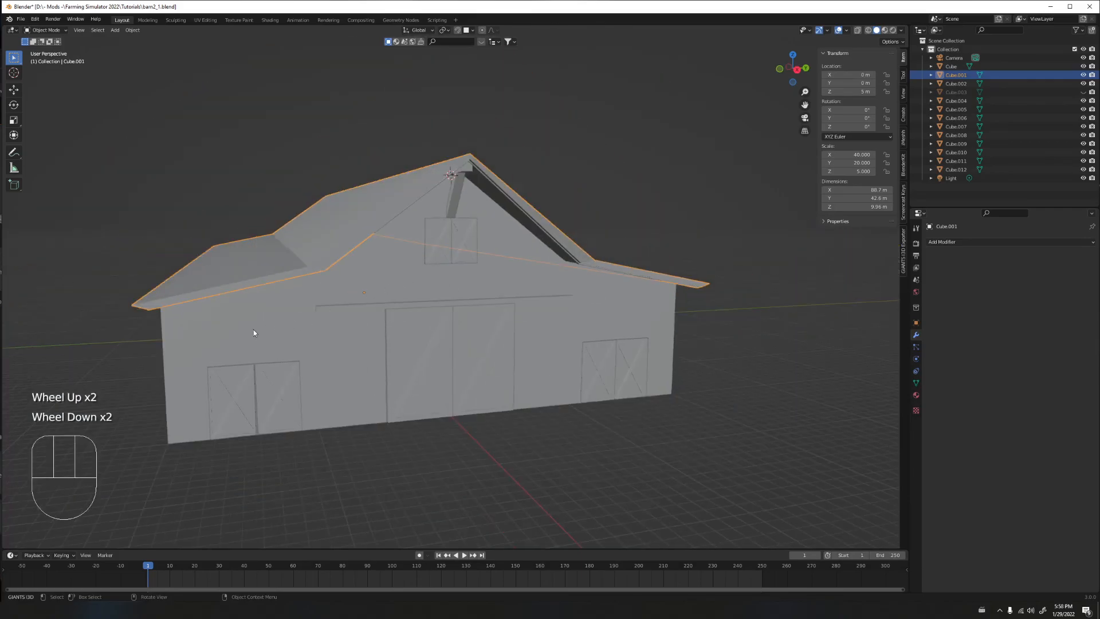